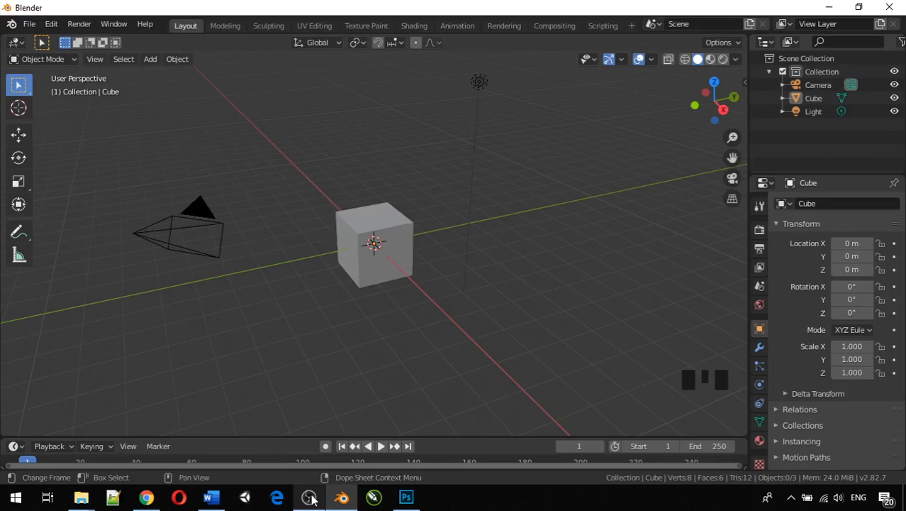
left_click(310, 498)
left_click(310, 498)
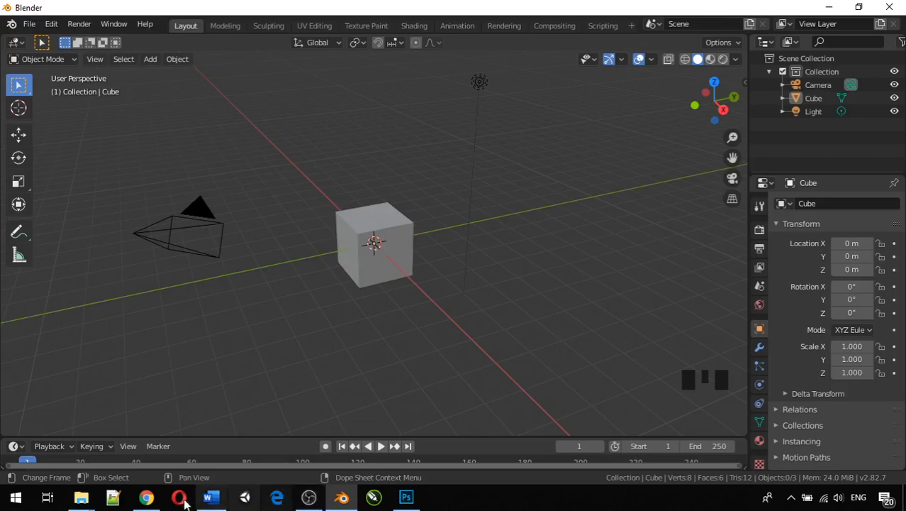
Step: Delete the default cube from the scene
left_click(359, 219)
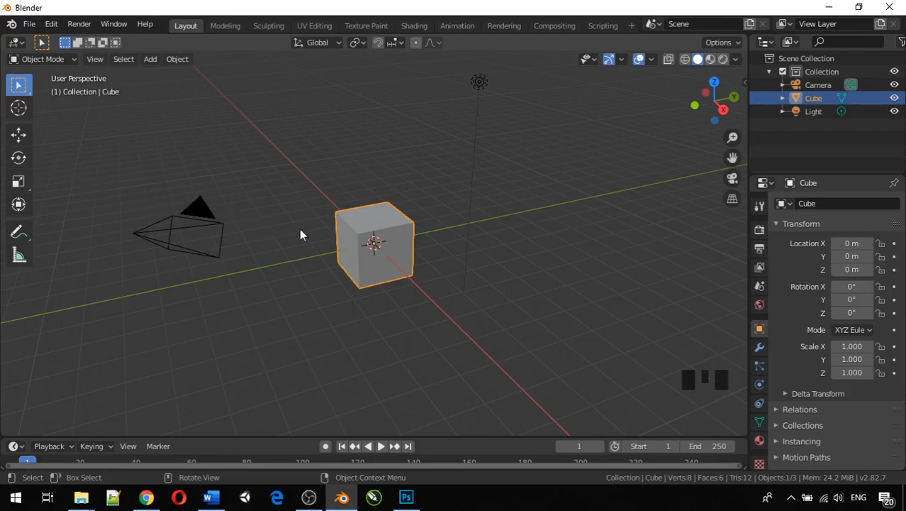
key("x")
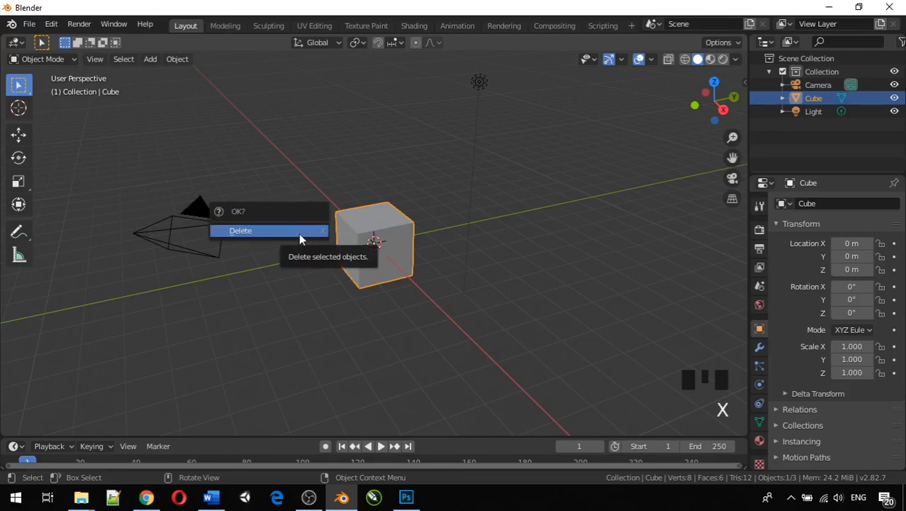
left_click(299, 233)
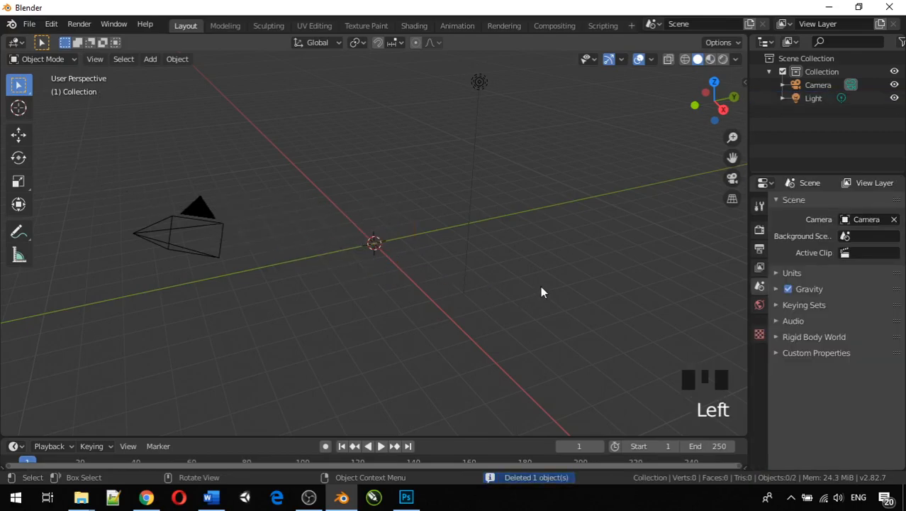
Step: Add a circle mesh at the world origin
key("shift+a")
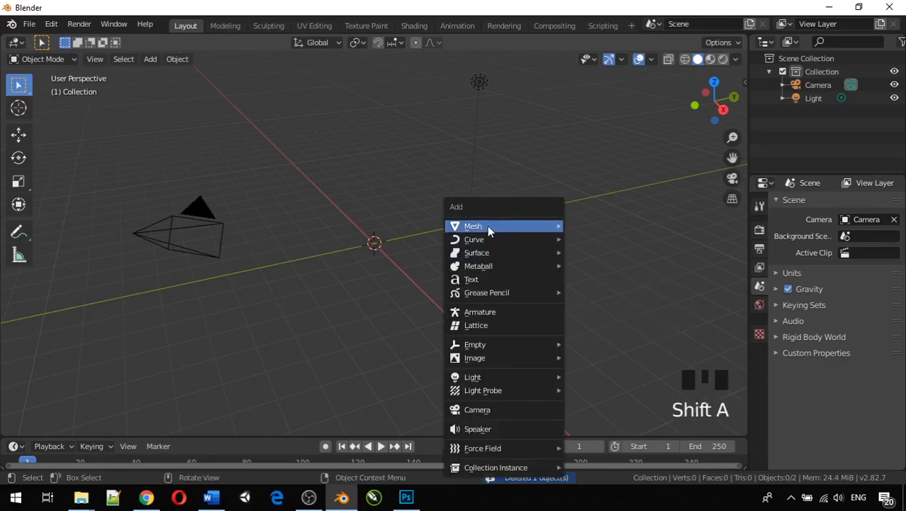
mouse_move(487, 226)
left_click(594, 254)
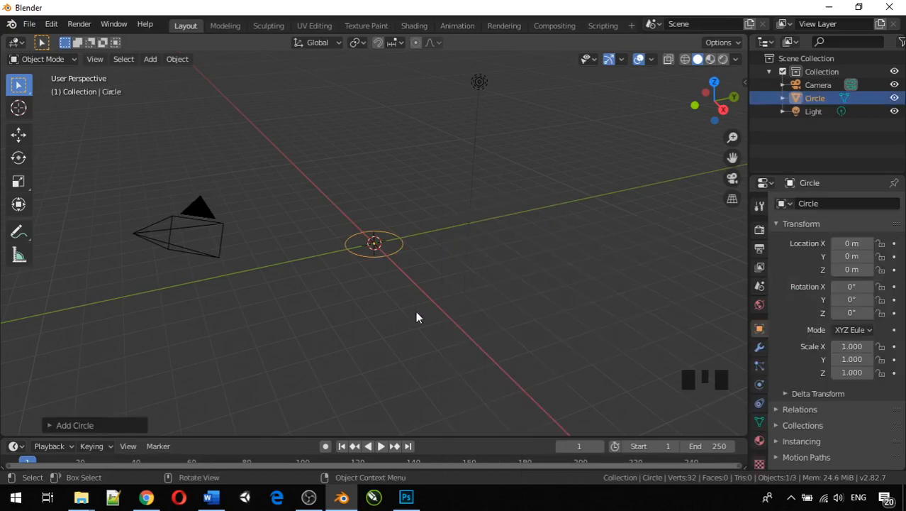
Step: In Edit Mode, extrude the circle about 0.41 m up along Z and scale the new top ring to about 0.94
scroll(332, 289, "up", 6)
middle_click_drag(332, 289, 337, 265)
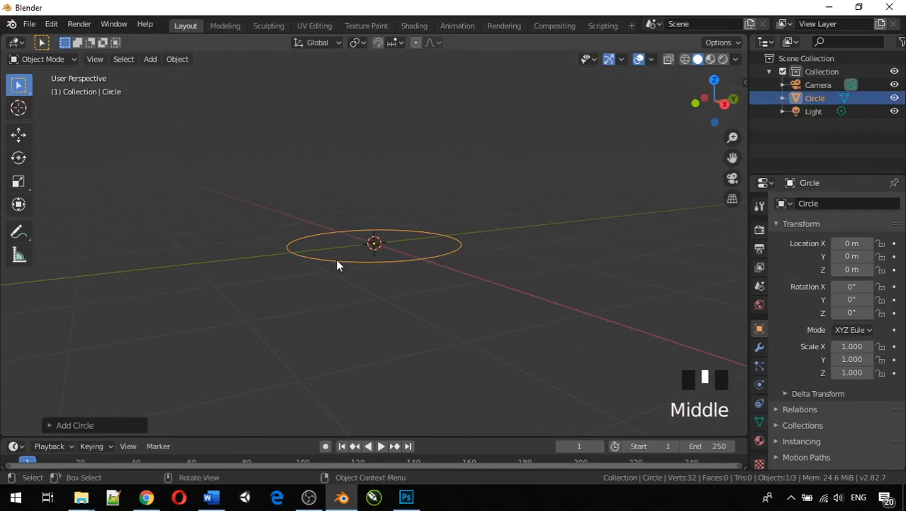
key("Tab")
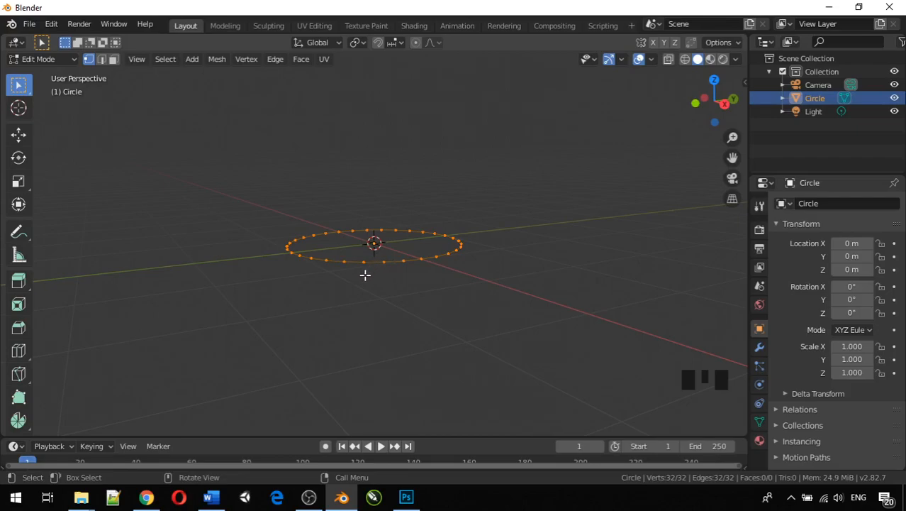
key("e")
key("z")
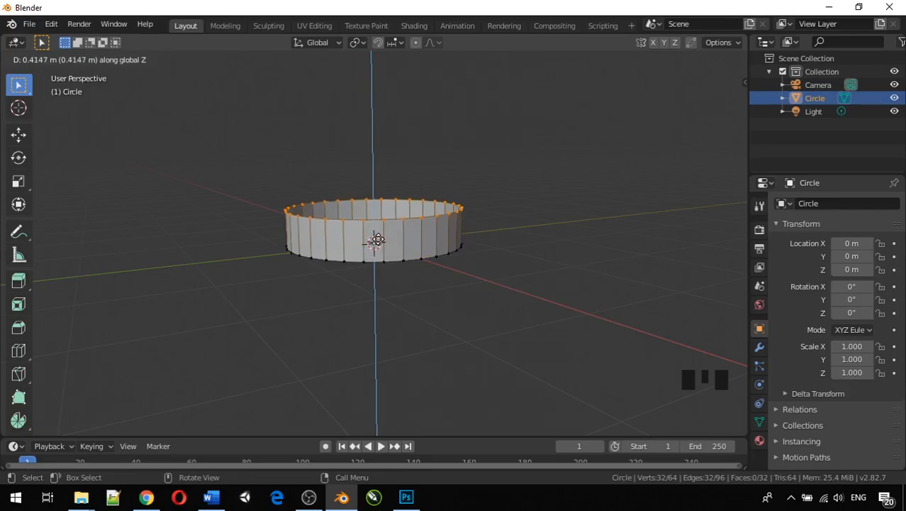
left_click(375, 240)
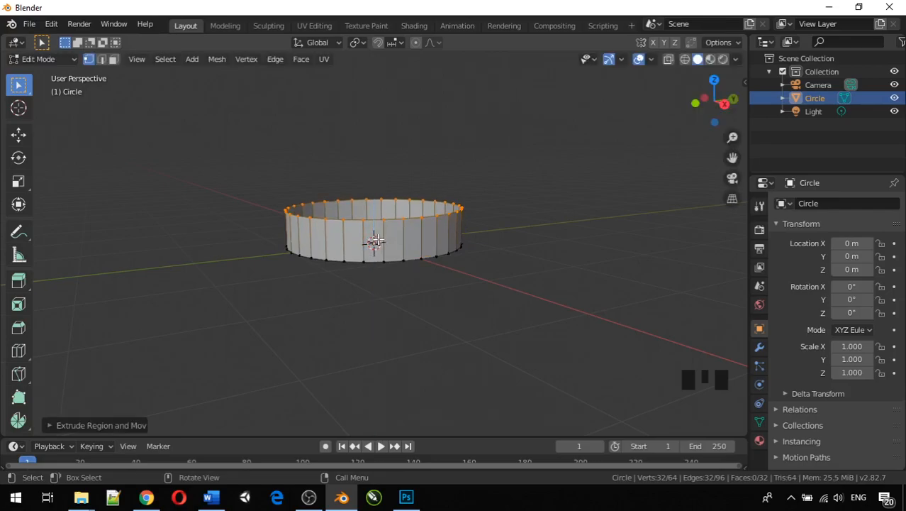
key("s")
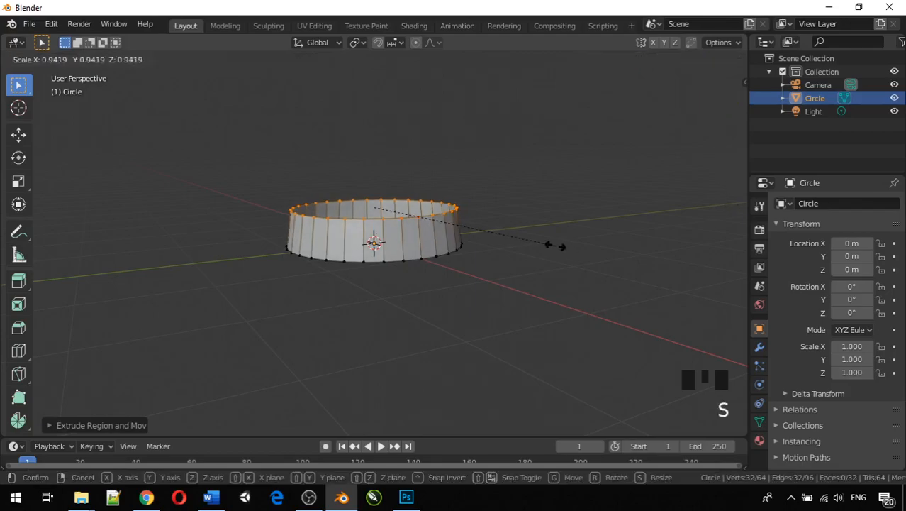
left_click(555, 246)
Step: Extrude the top ring upward into a second wall segment and scale its upper edge slightly inward
key("e")
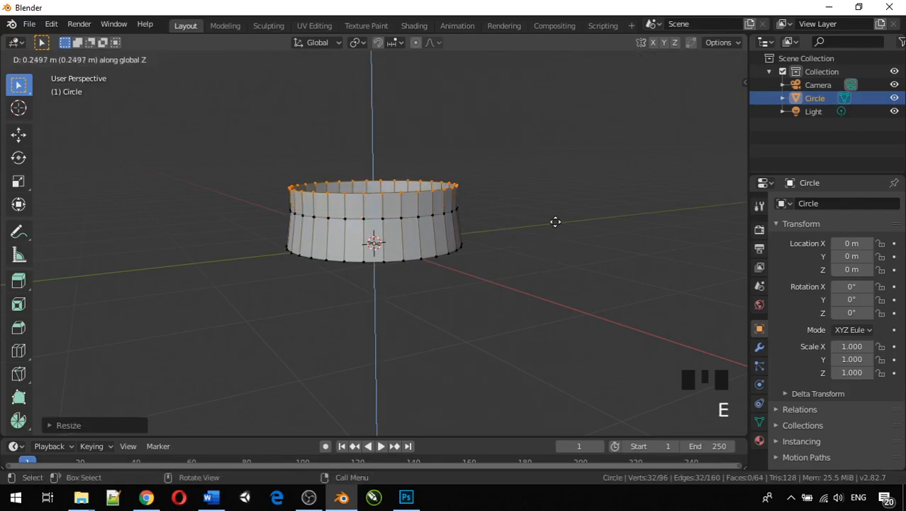
left_click(560, 199)
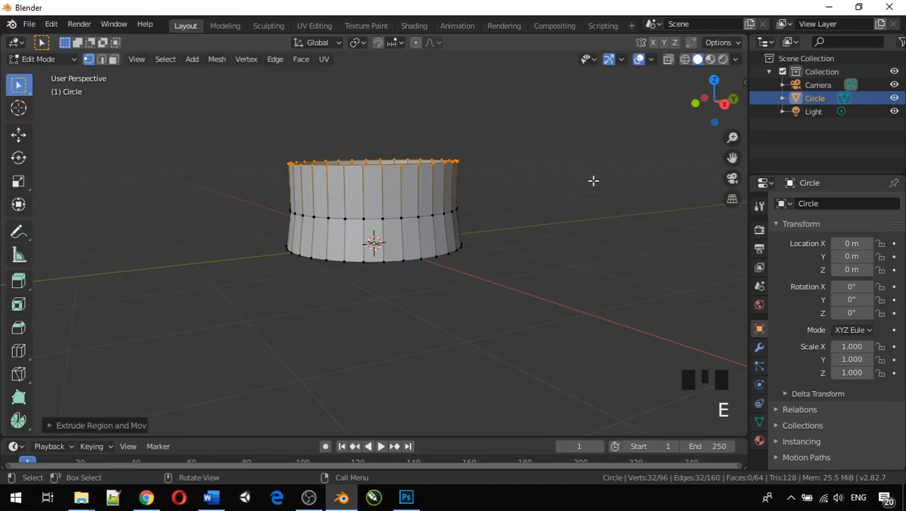
key("s")
left_click(587, 177)
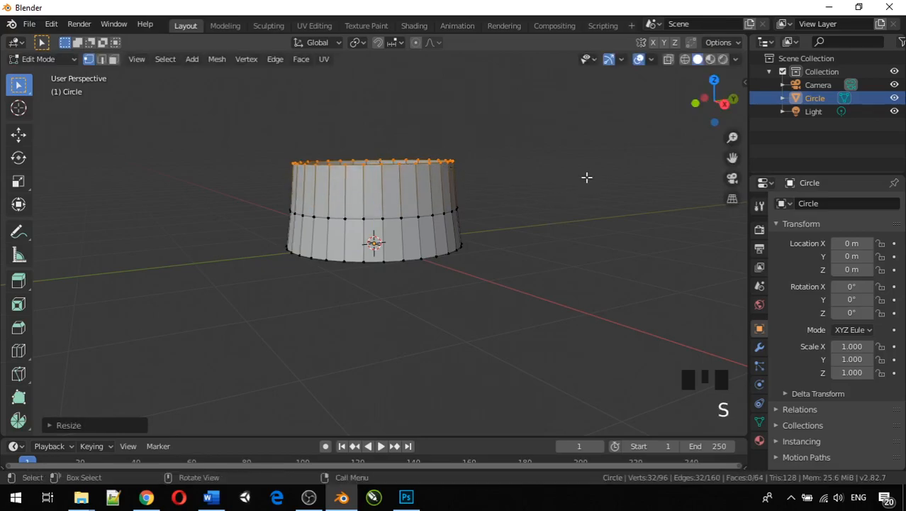
Step: Extrude a third wall segment upward along Z and narrow its top ring slightly
key("e")
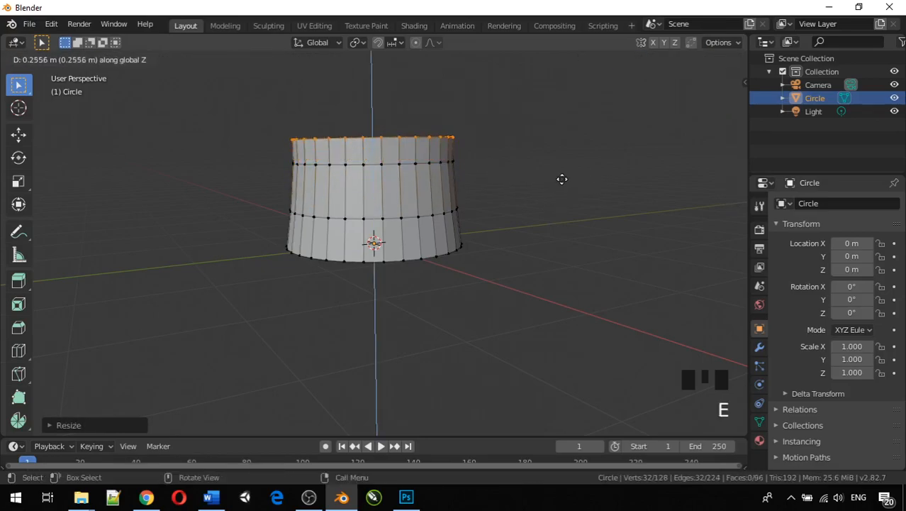
left_click(562, 148)
key("s")
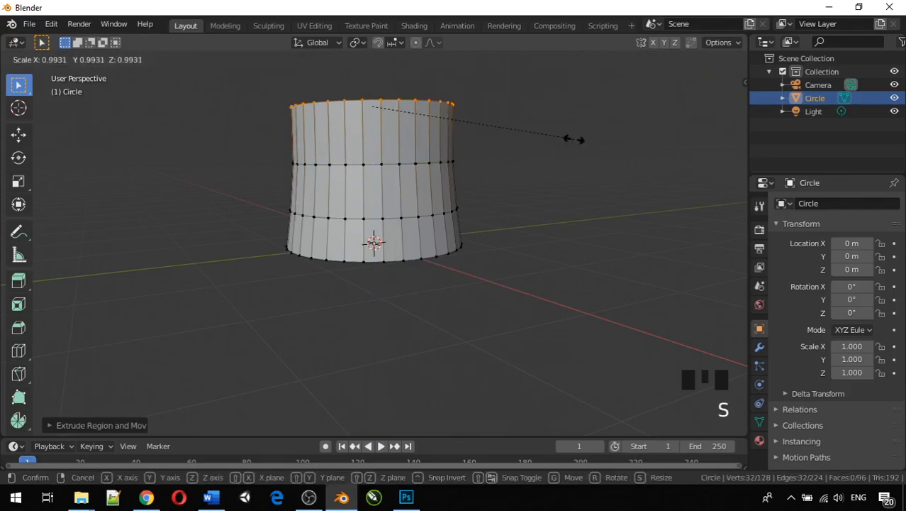
left_click(567, 136)
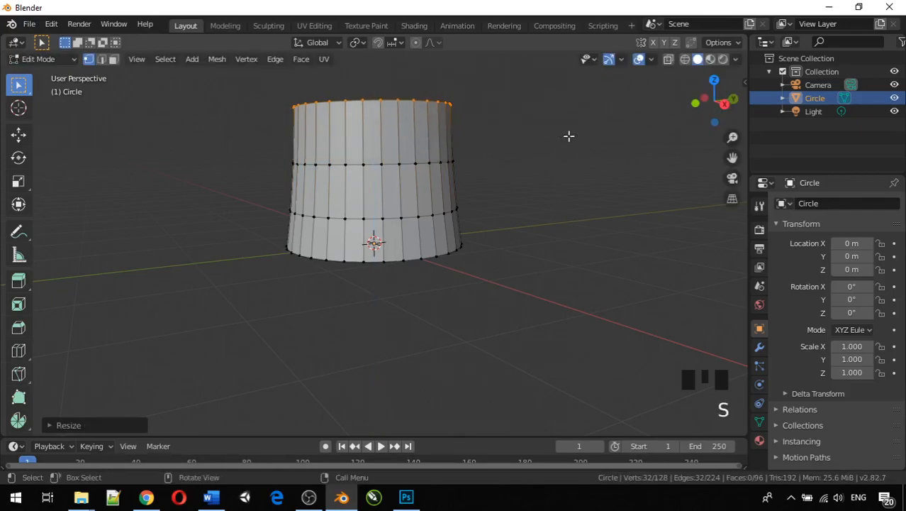
Step: Extrude a fourth wall segment about 0.49 m upward and widen its top ring to a scale of about 1.03
scroll(546, 139, "down", 3)
middle_click_drag(486, 135, 487, 200, "shift")
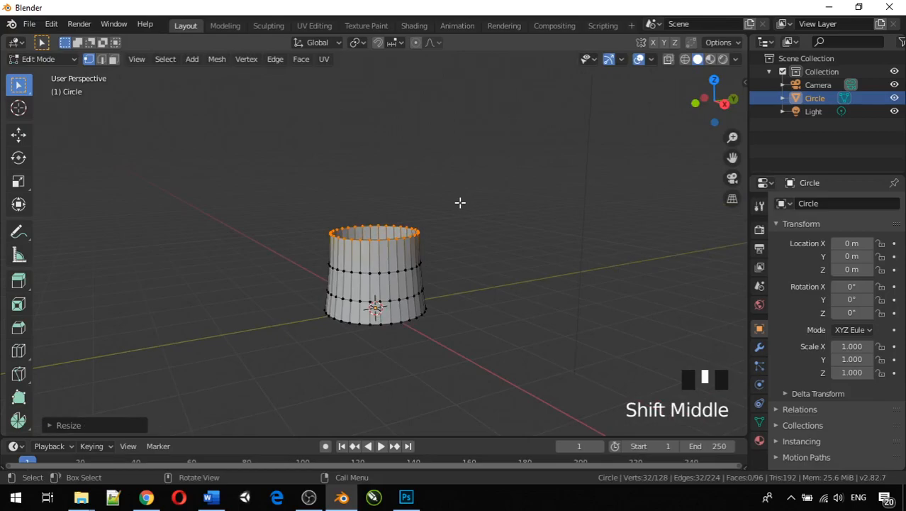
key("e")
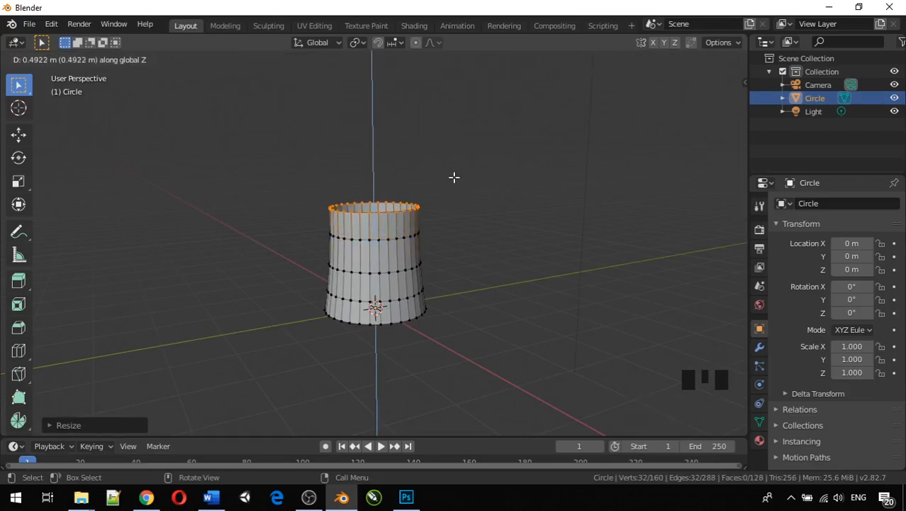
left_click(455, 177)
middle_click_drag(459, 188, 433, 178)
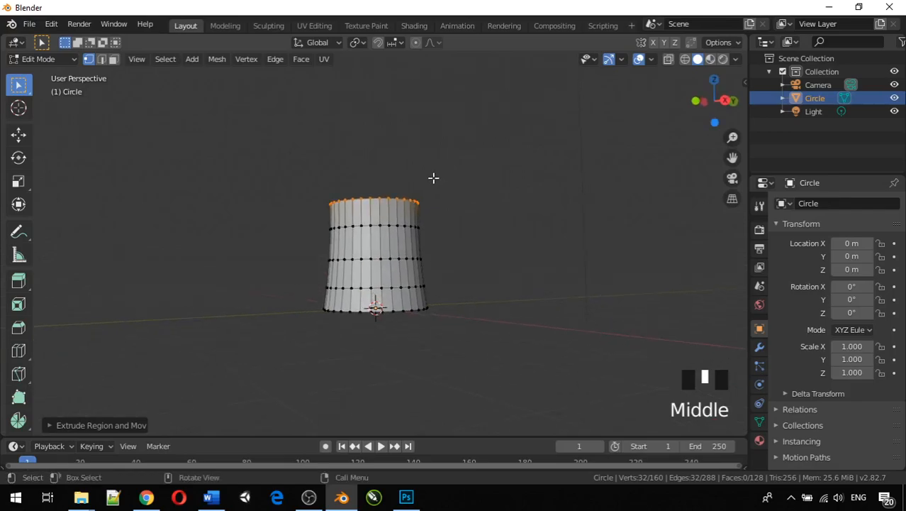
key("s")
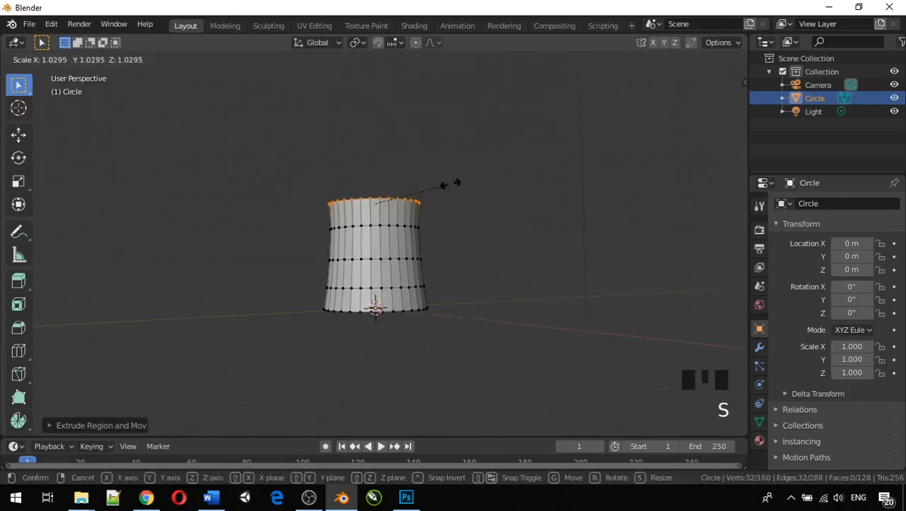
left_click(449, 185)
Step: Extrude a fifth wall segment upward along Z and scale its top ring to about 1.03
key("e")
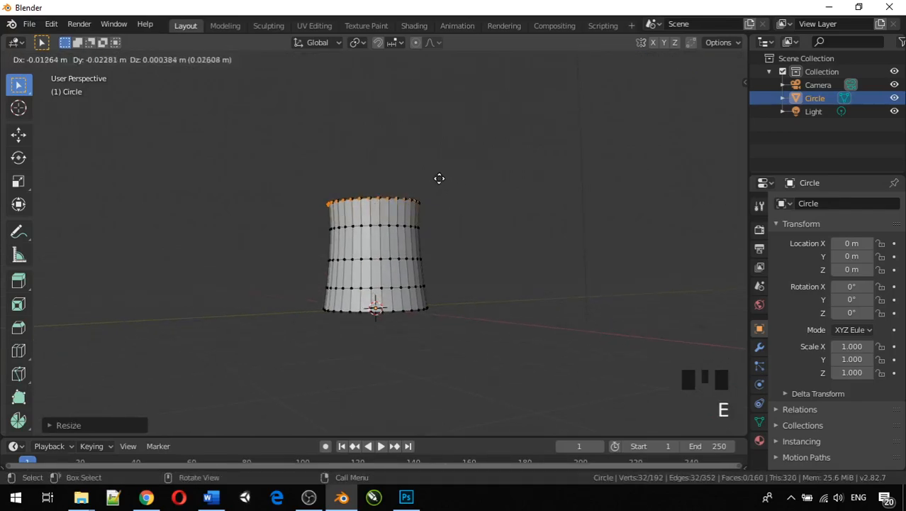
key("z")
left_click(448, 154)
key("s")
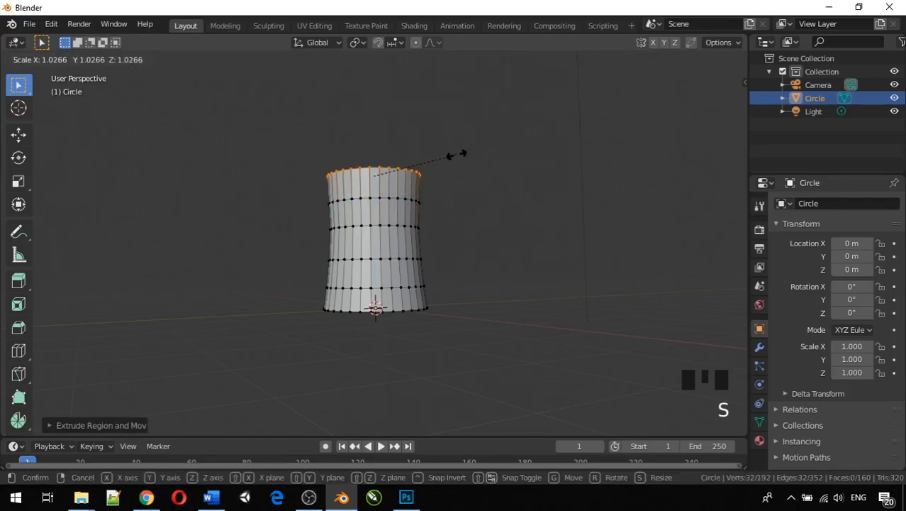
left_click(457, 154)
Step: Extrude a sixth wall segment about 0.43 m up along Z and flare its top ring to a scale of about 1.07
mouse_move(458, 156)
middle_mouse_down()
mouse_move(469, 214)
mouse_move(468, 184)
mouse_move(449, 170)
middle_mouse_up()
key("e")
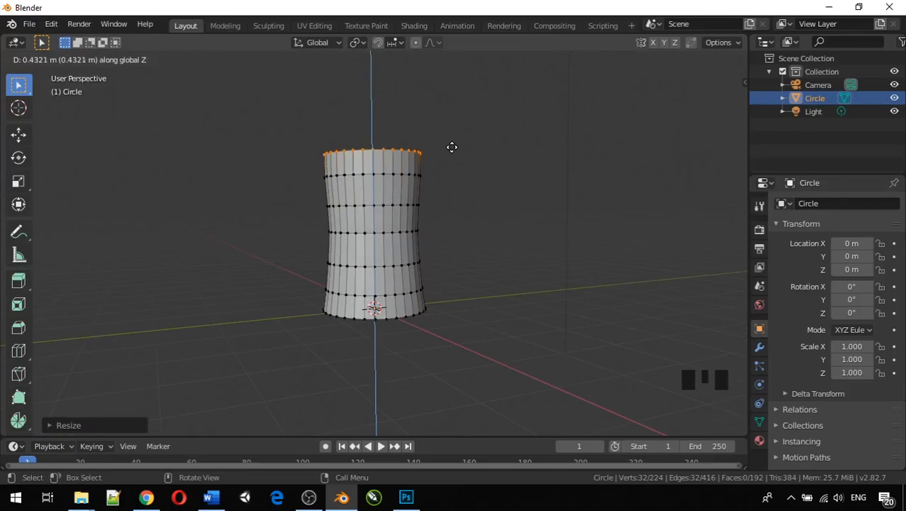
left_click(452, 148)
key("s")
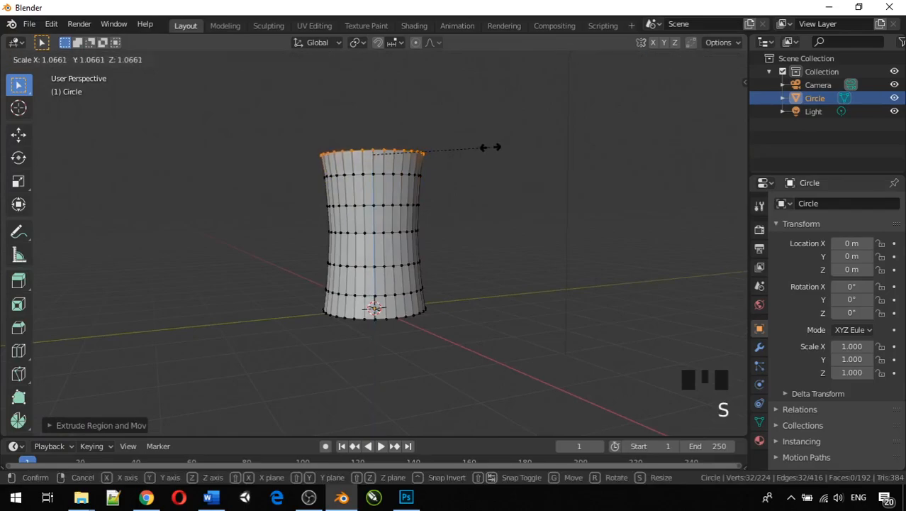
left_click(490, 147)
Step: Select the open bottom edge loop, then extrude it and scale the new ring inward to about 0.56
middle_click_drag(463, 186, 371, 234)
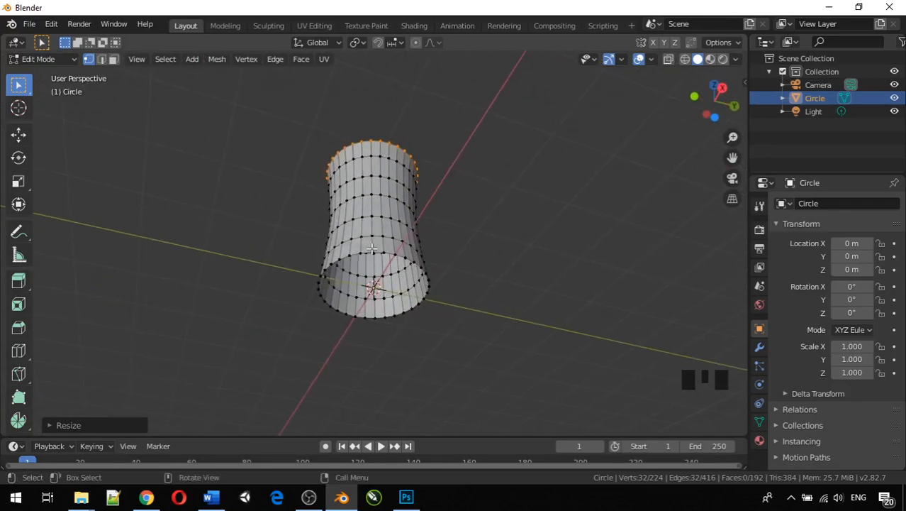
left_click(371, 253, "alt")
middle_click_drag(371, 253, 374, 211)
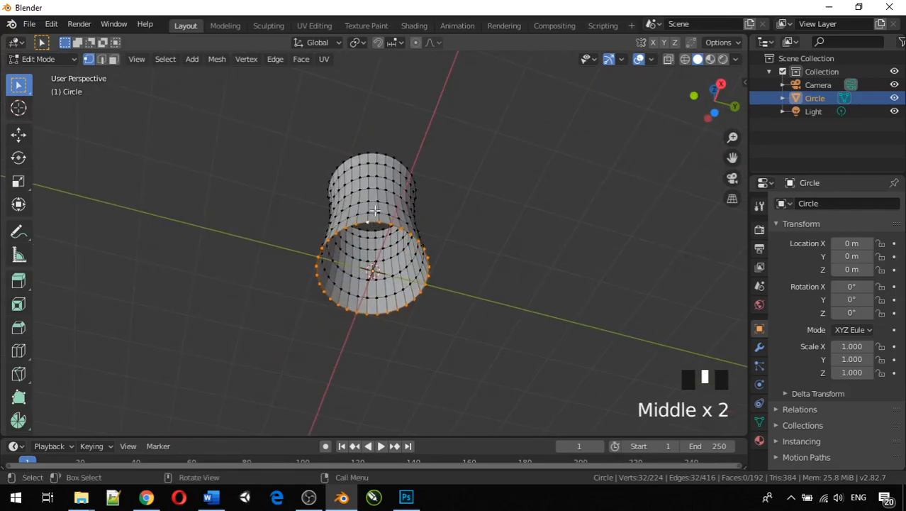
key("e")
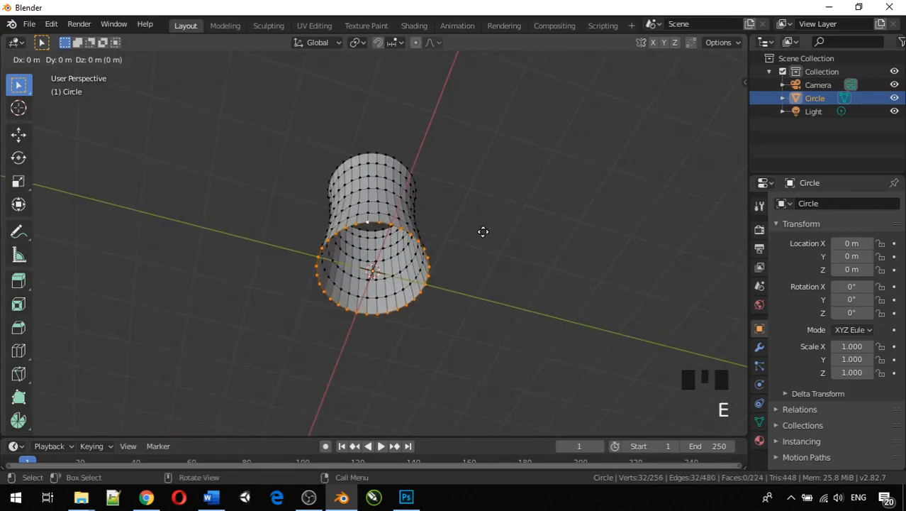
key("s")
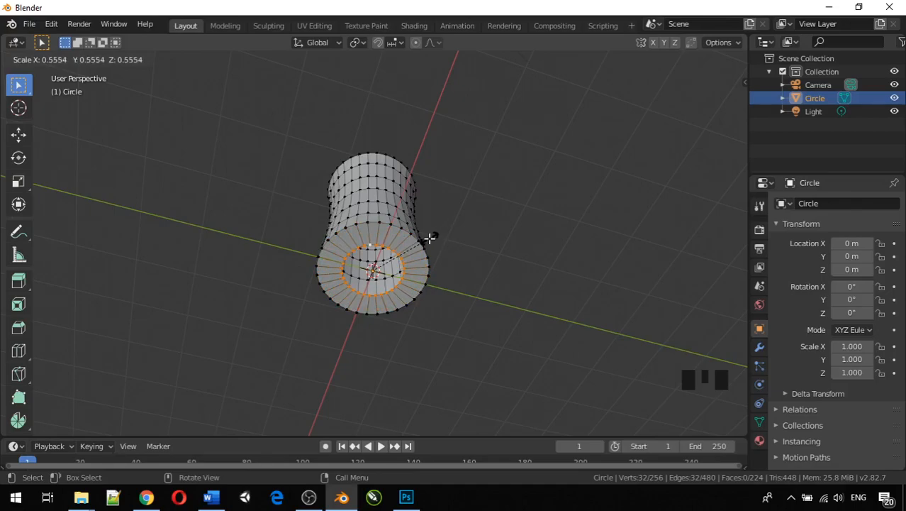
left_click(433, 237)
Step: Extrude the inner bottom ring and scale it to 0 so the base closes at its centre
middle_click_drag(483, 249, 457, 279)
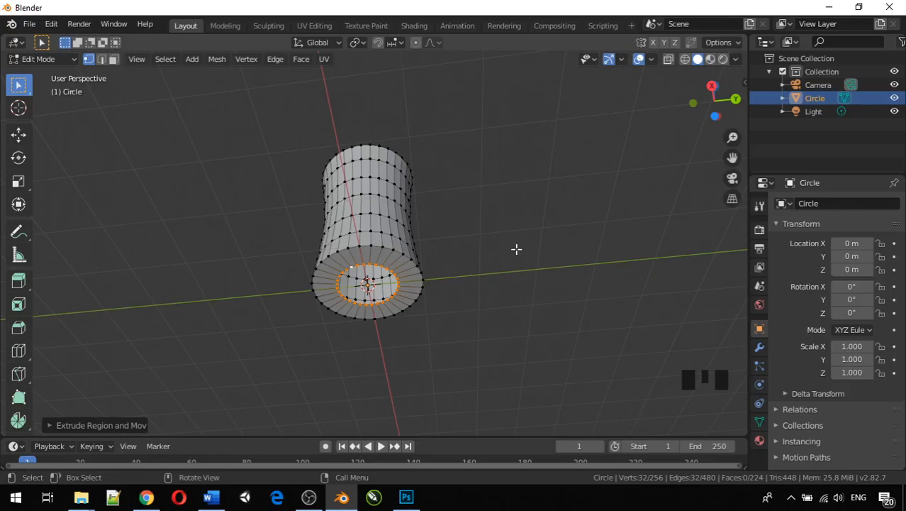
key("e")
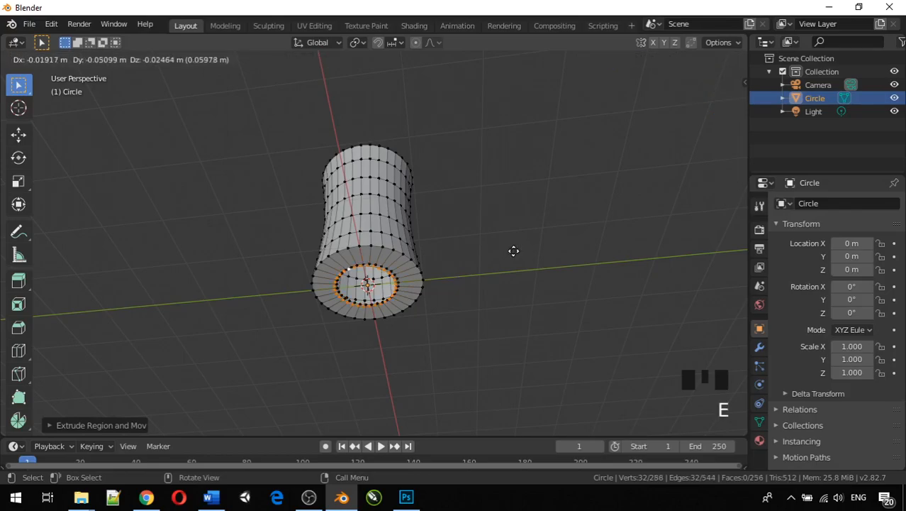
key("s")
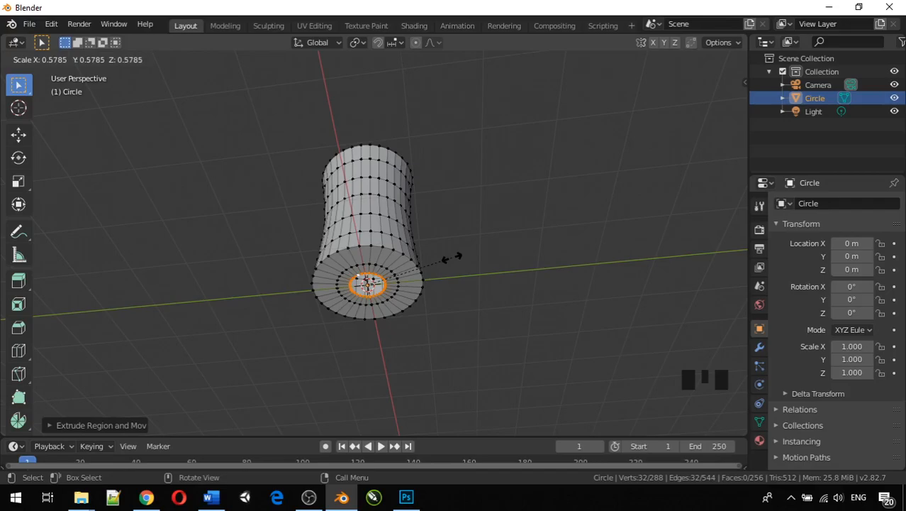
type("0")
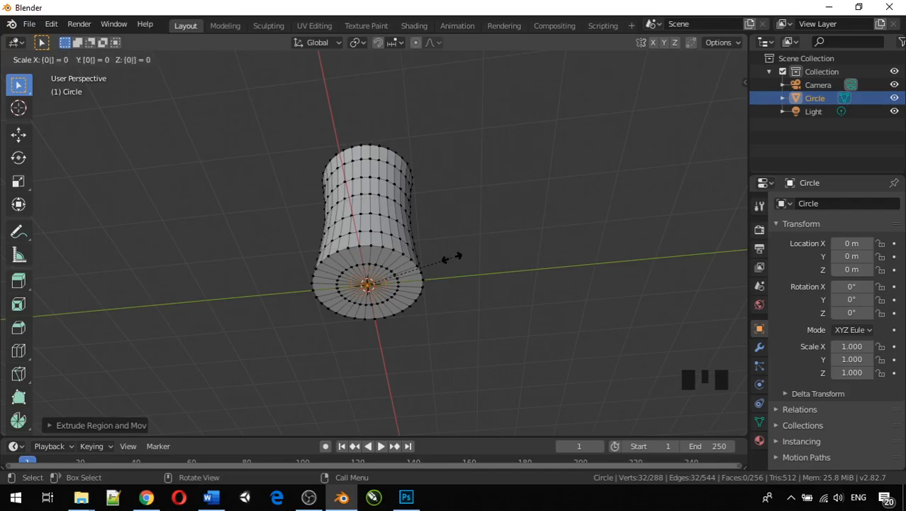
key("Return")
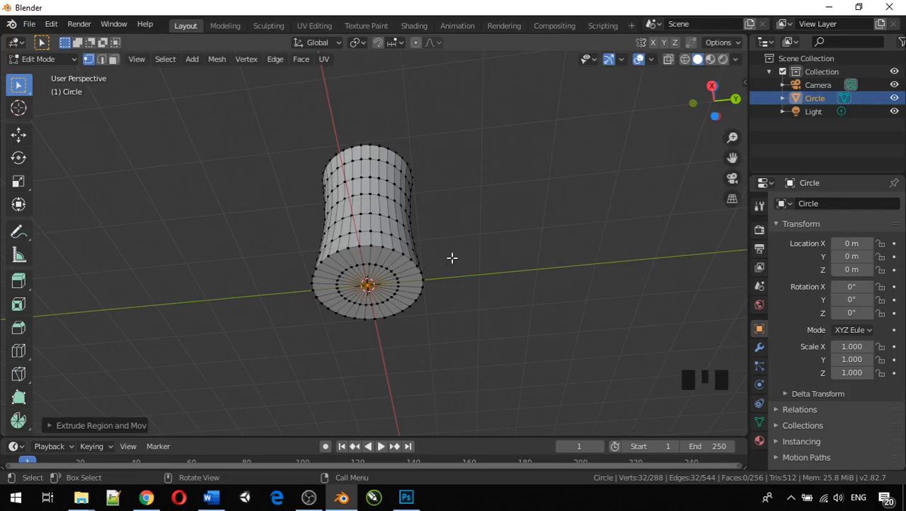
scroll(399, 282, "up", 4)
mouse_move(400, 274)
middle_mouse_down()
mouse_move(415, 247)
mouse_move(398, 256)
middle_mouse_up()
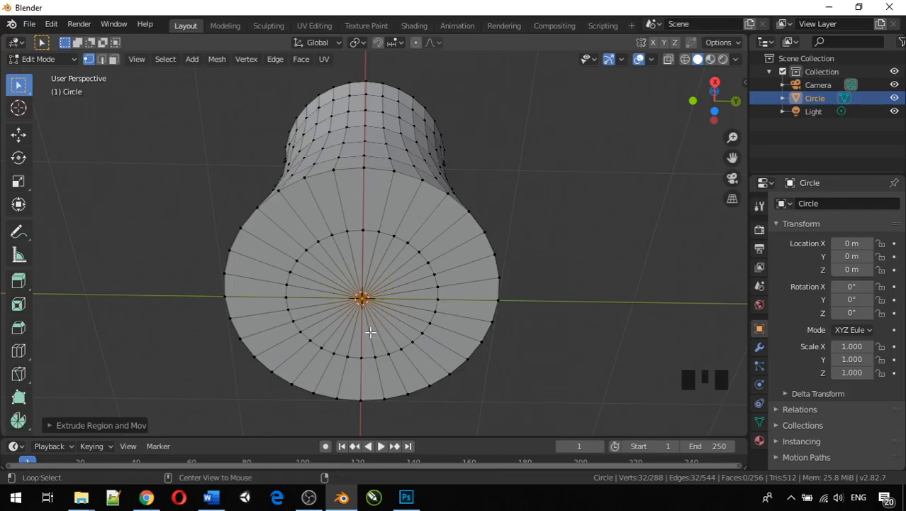
Step: Merge the collapsed vertices in the middle of the base into one vertex using At Center
key("alt+m")
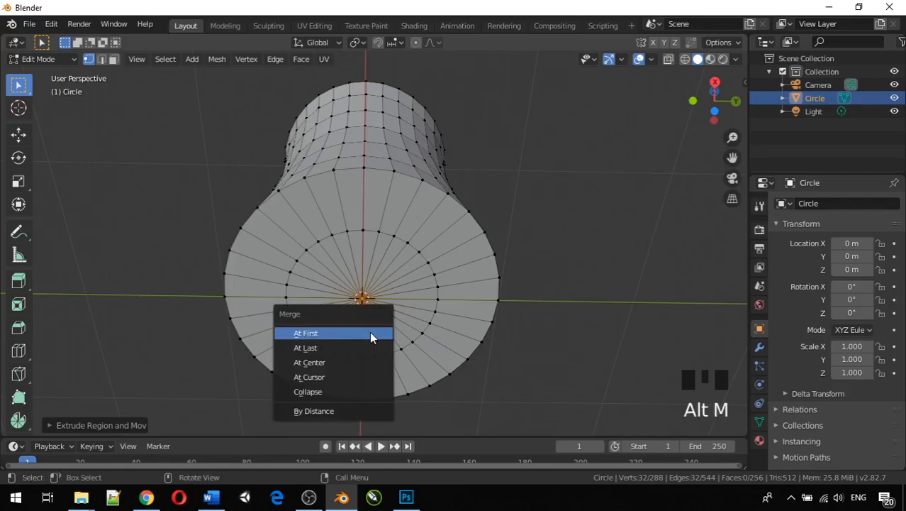
left_click(366, 363)
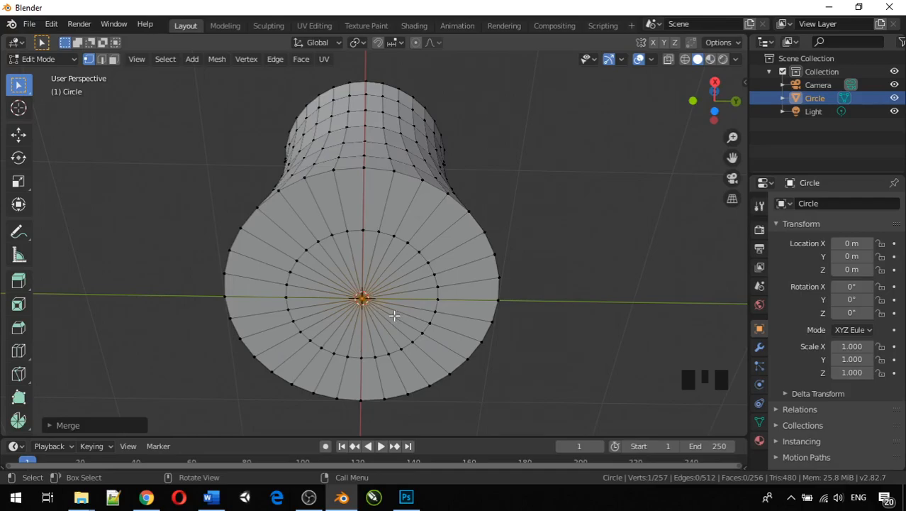
Step: Select the vessel's top rim edge loop and scale it inward to about 0.91
middle_click_drag(394, 315, 369, 117)
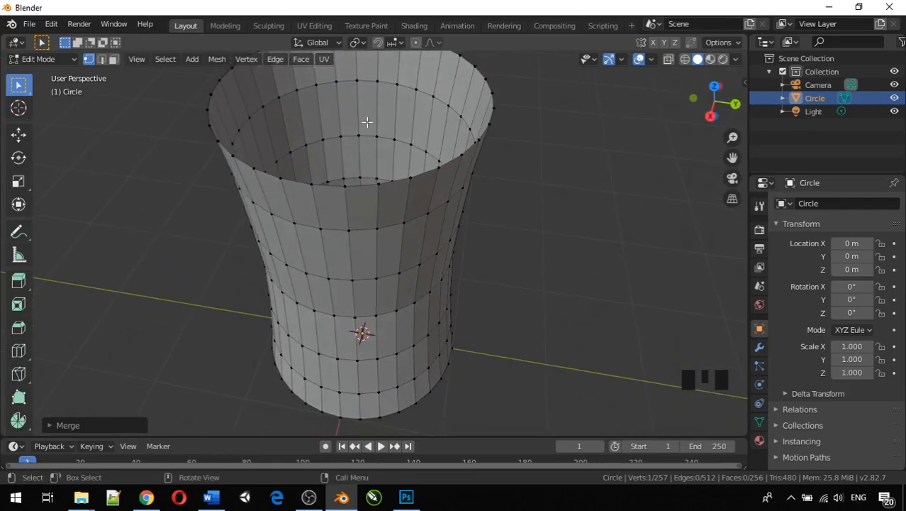
left_click(352, 184, "alt")
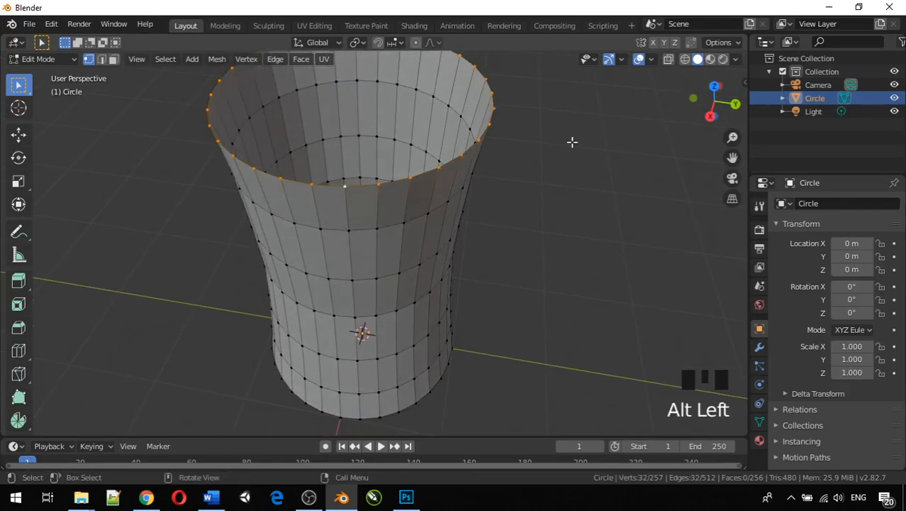
key("s")
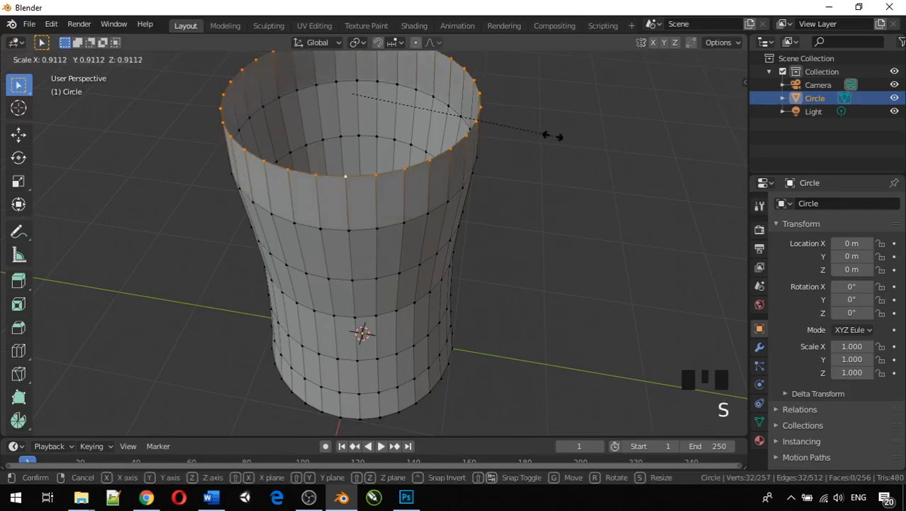
left_click(552, 136)
Step: Lower the top rim slightly along Z and widen it to a scale of about 1.03
middle_click_drag(552, 136, 443, 95)
scroll(477, 93, "down", 3)
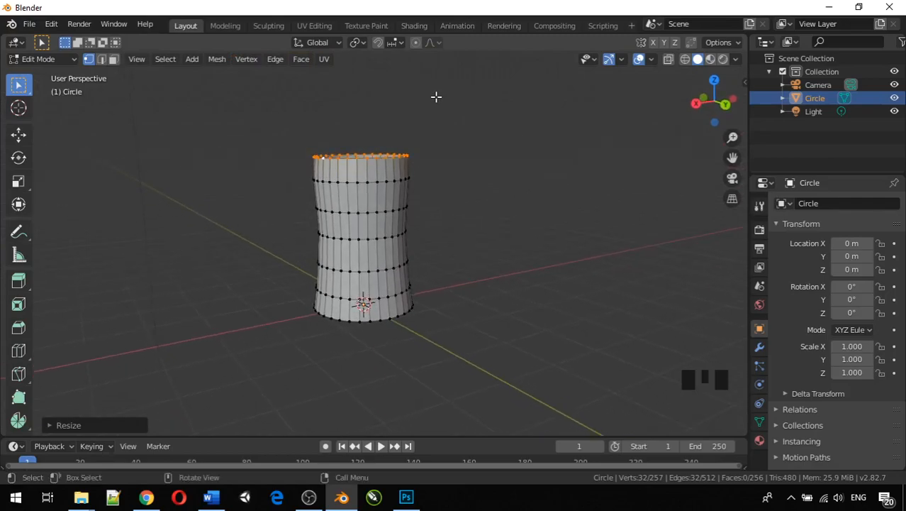
key("g")
key("z")
left_click(427, 105)
key("s")
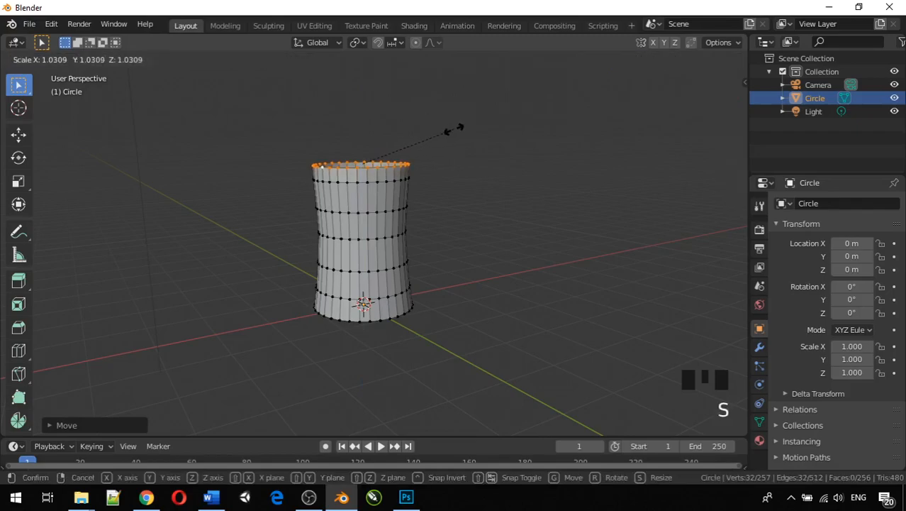
left_click(454, 128)
Step: Extrude the top rim and scale the new ring inward to about 0.75 to form the wall thickness
middle_click_drag(454, 127, 459, 176)
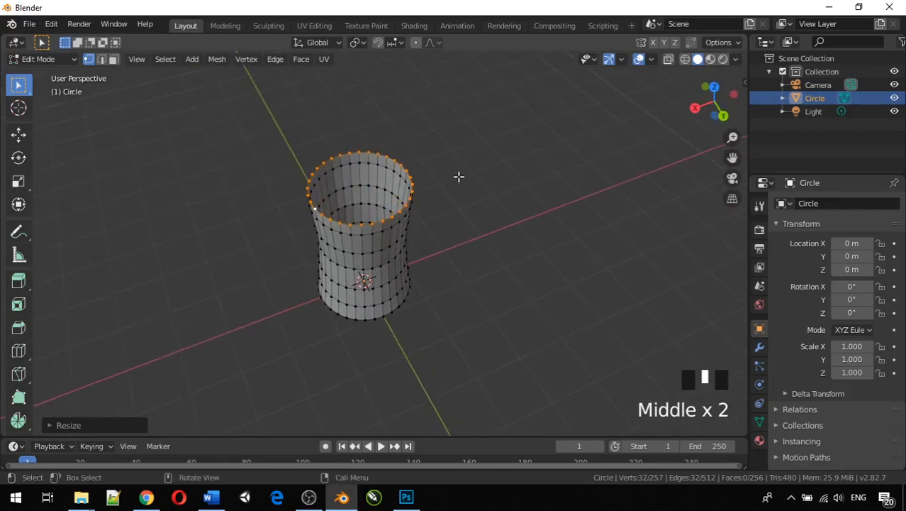
key("e")
key("s")
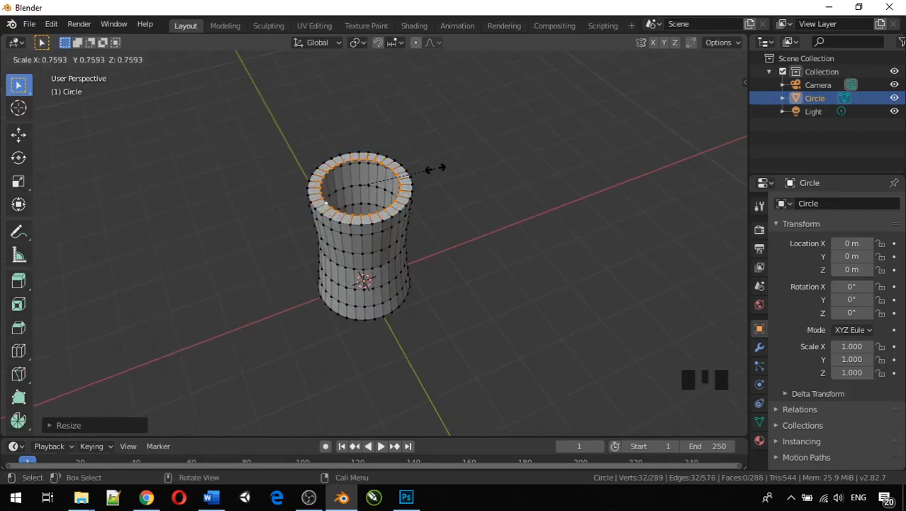
left_click(429, 169)
Step: In wireframe shading, extrude the inner rim about 0.71 m down along Z and narrow its new ring slightly
middle_click_drag(414, 193, 507, 122)
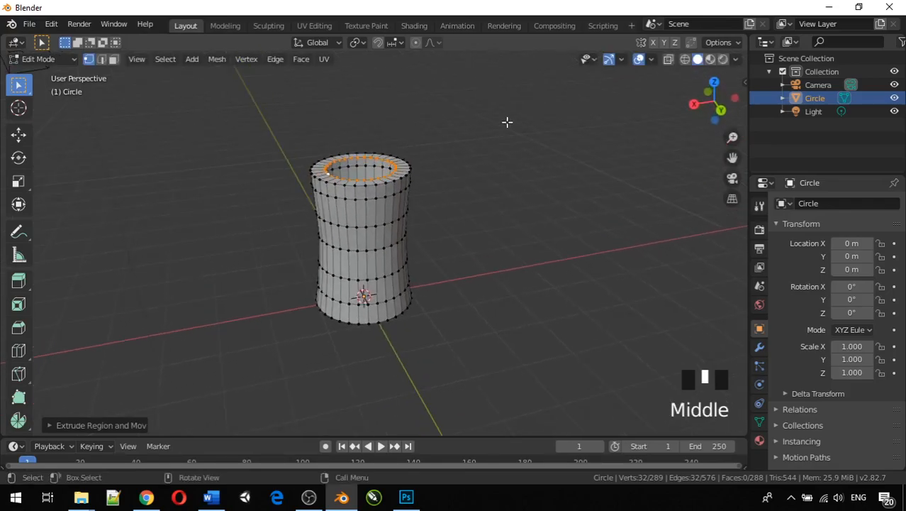
left_click(687, 60)
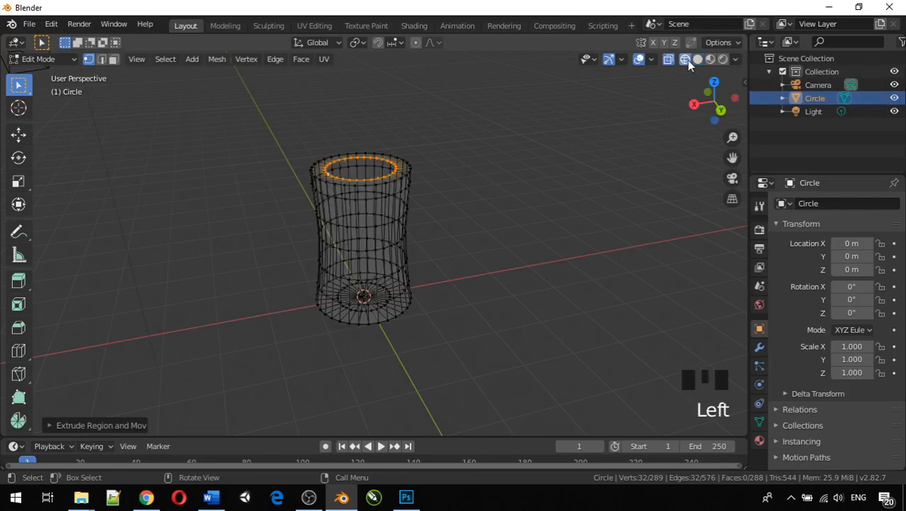
middle_click_drag(441, 172, 417, 117)
key("e")
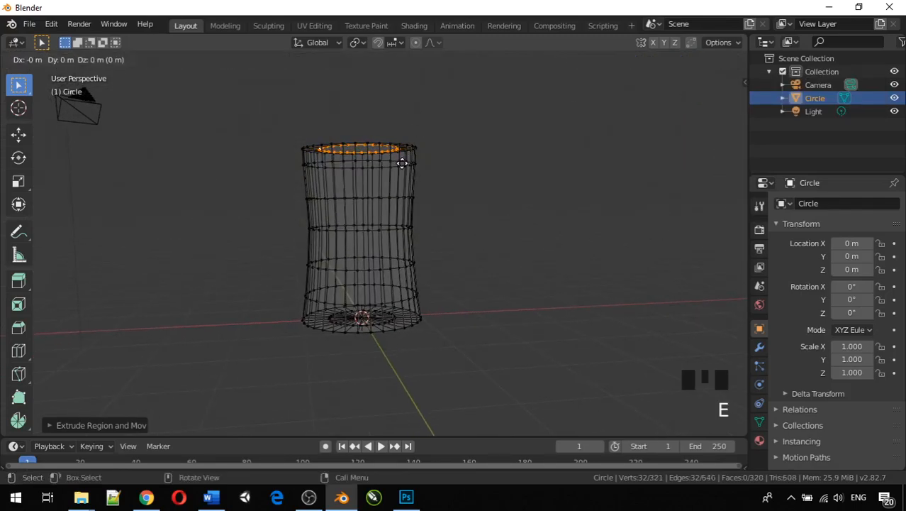
key("z")
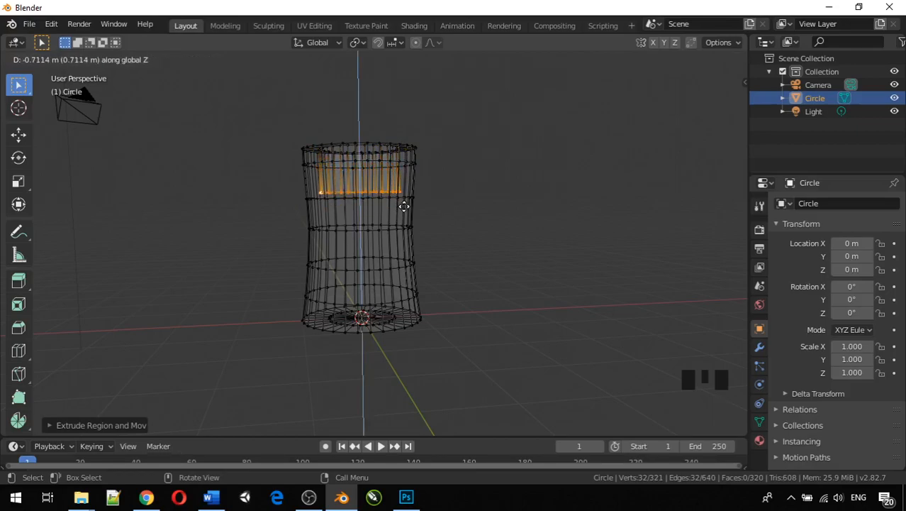
left_click(404, 206)
key("s")
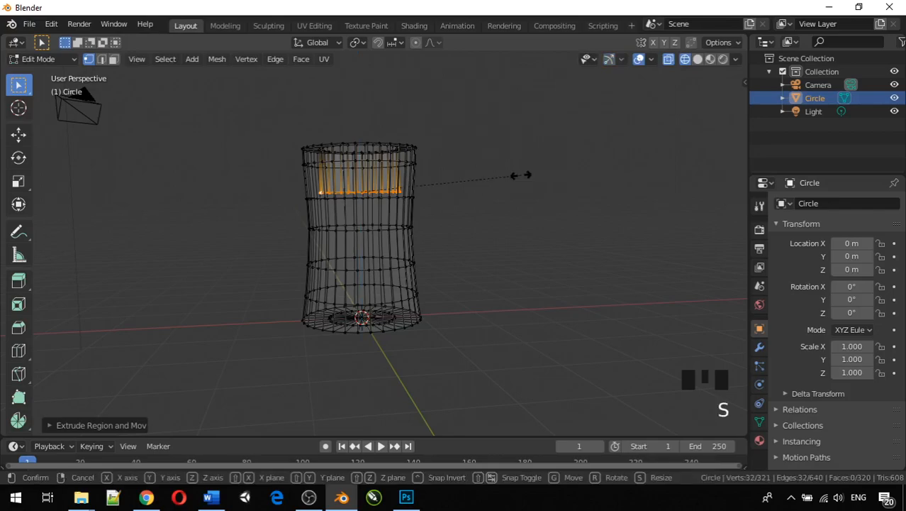
left_click(516, 175)
Step: Extrude a second inner wall segment down along Z to mid-height and scale its lower ring in slightly
key("e")
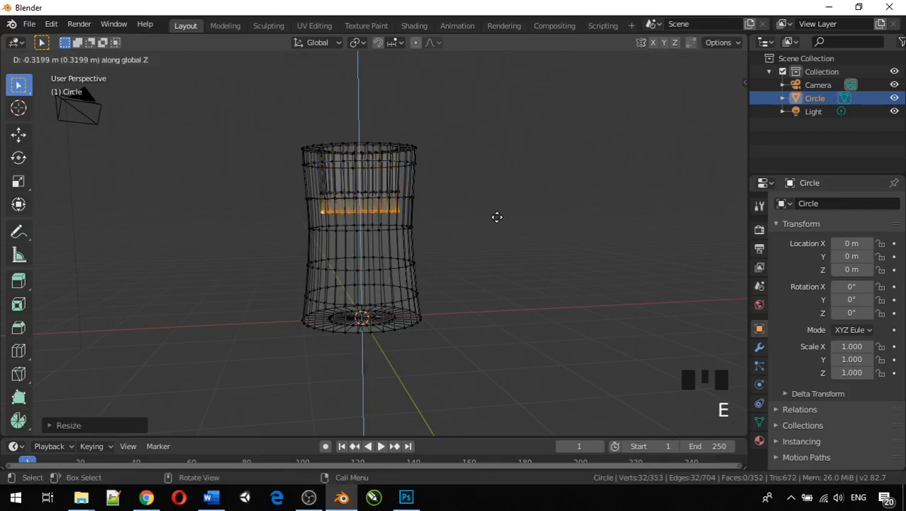
left_click(498, 234)
key("s")
left_click(523, 222)
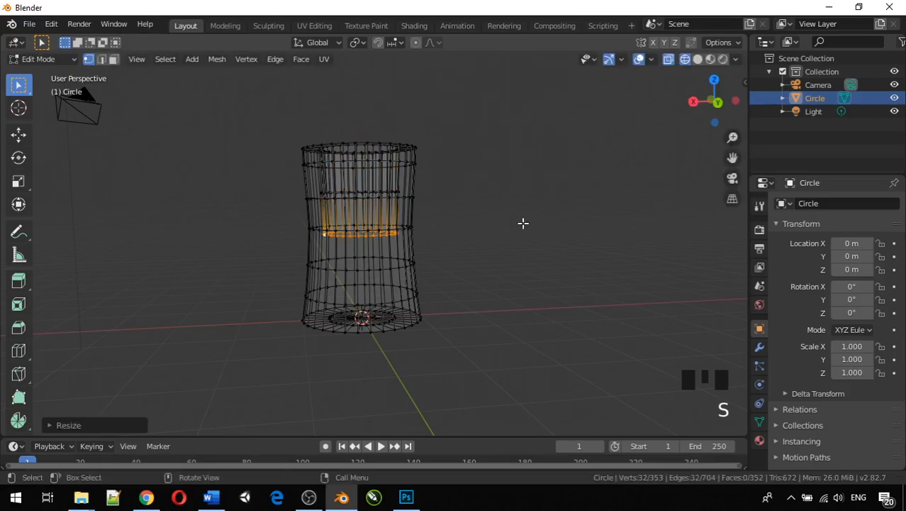
Step: Extrude a third inner wall segment about 0.35 m down along Z and scale its lower ring to about 1.04
key("e")
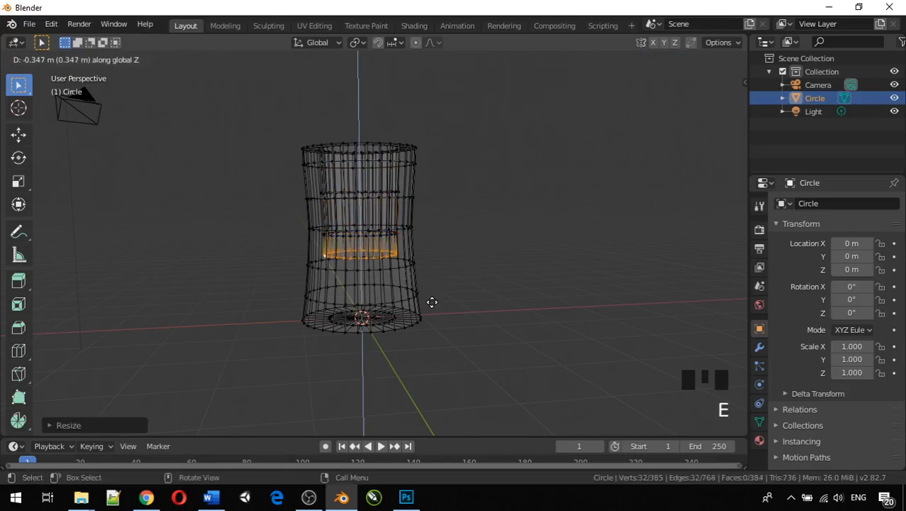
left_click(434, 303)
key("s")
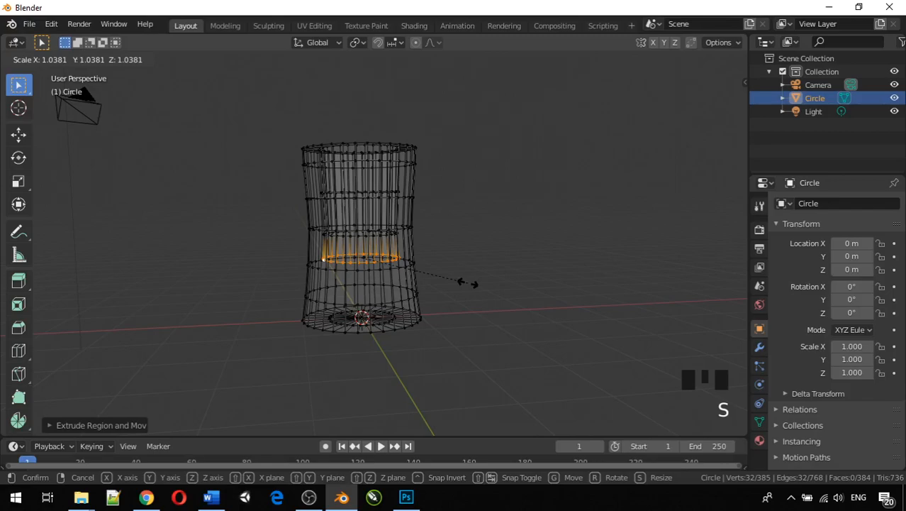
left_click(468, 283)
key("e")
key("z")
key("s")
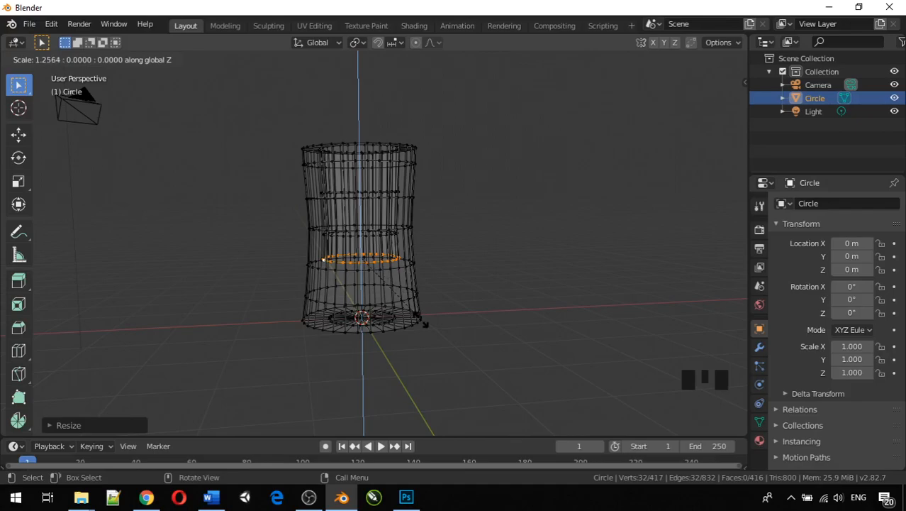
key("z")
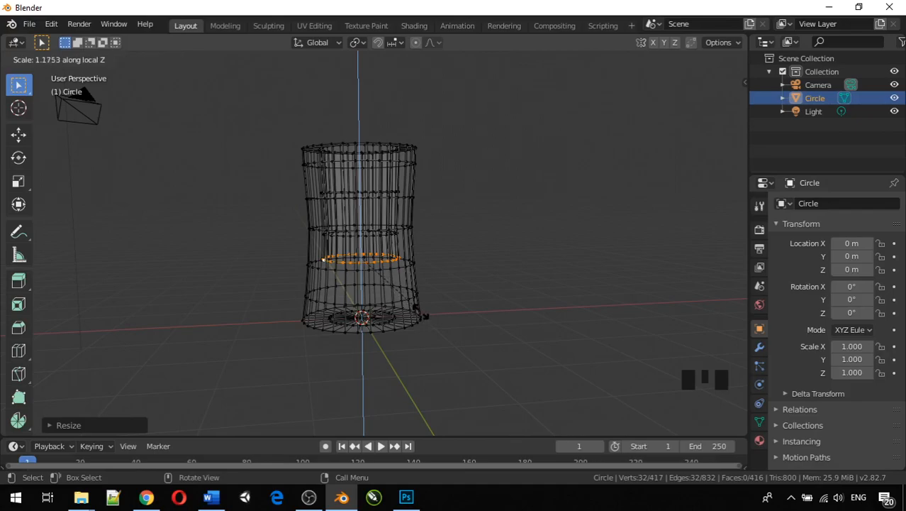
key("ctrl")
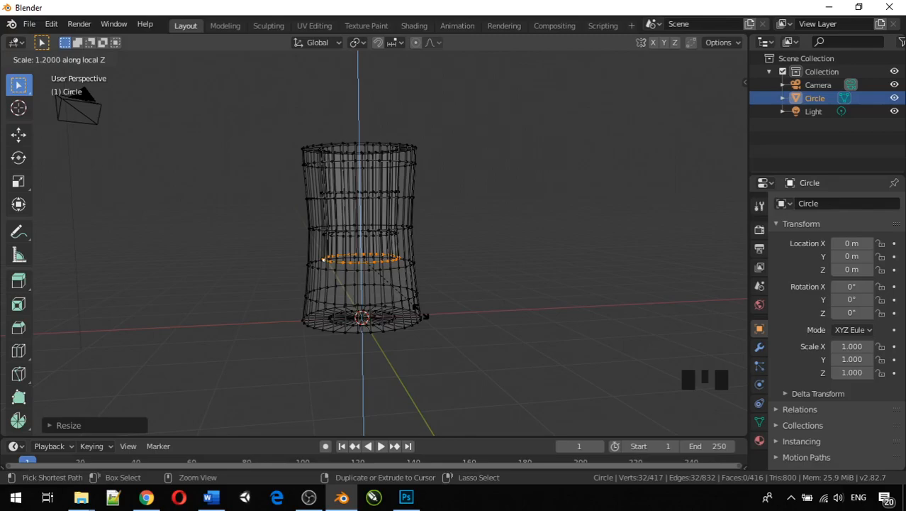
right_click(412, 239)
middle_click_drag(458, 241, 439, 251)
key("ctrl+z")
Step: Extrude a fourth inner wall segment down along Z to just above the base and scale its lower ring to about 1.02
key("e")
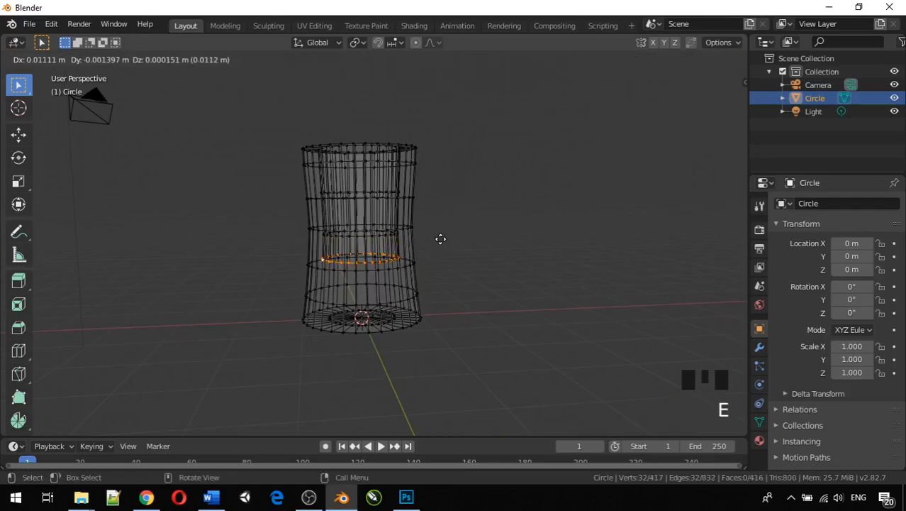
key("z")
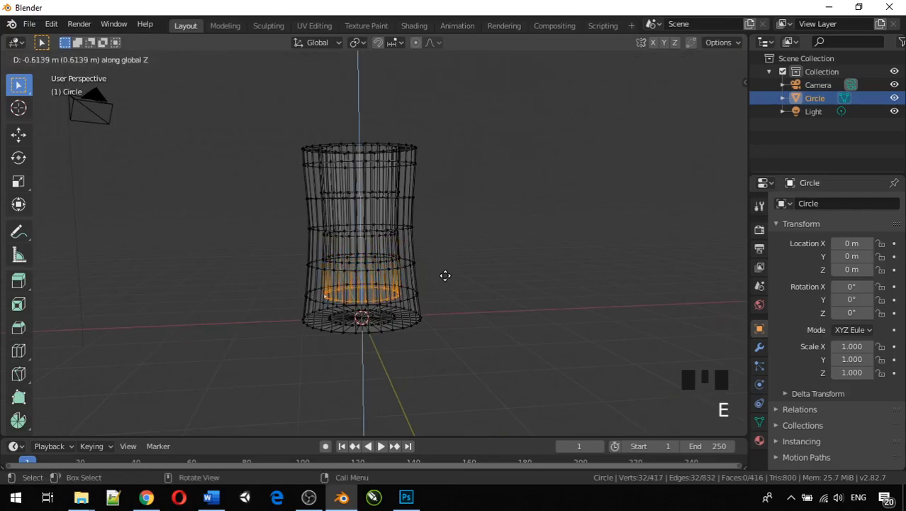
left_click(446, 281)
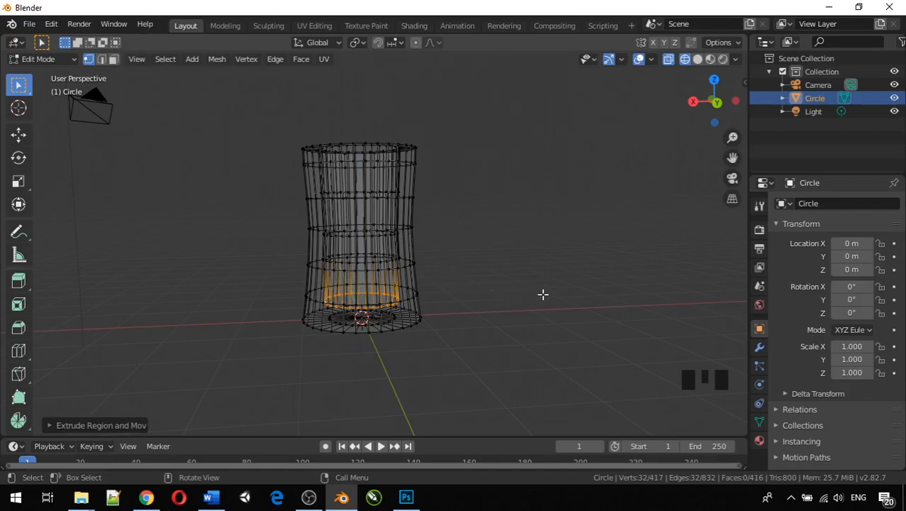
key("s")
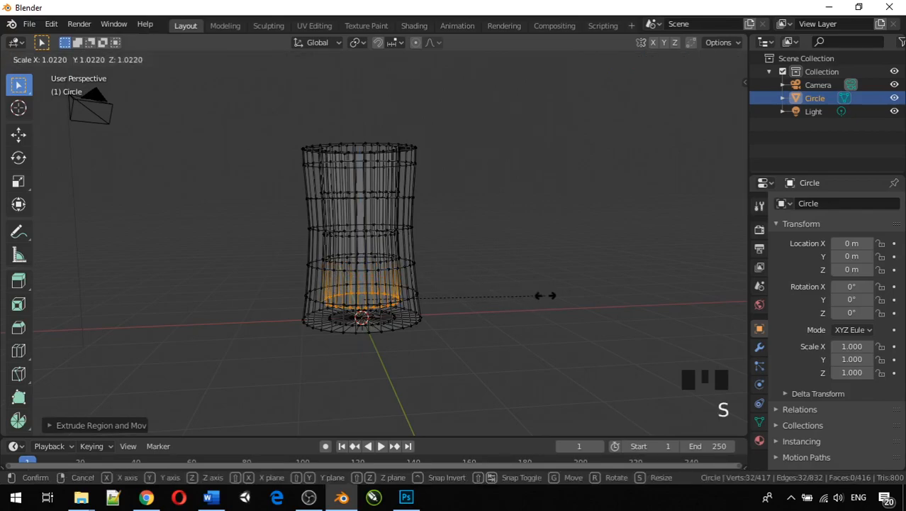
left_click(545, 296)
Step: Extrude the lowest inner ring and scale it to 0 to close the vessel's inner floor
key("e")
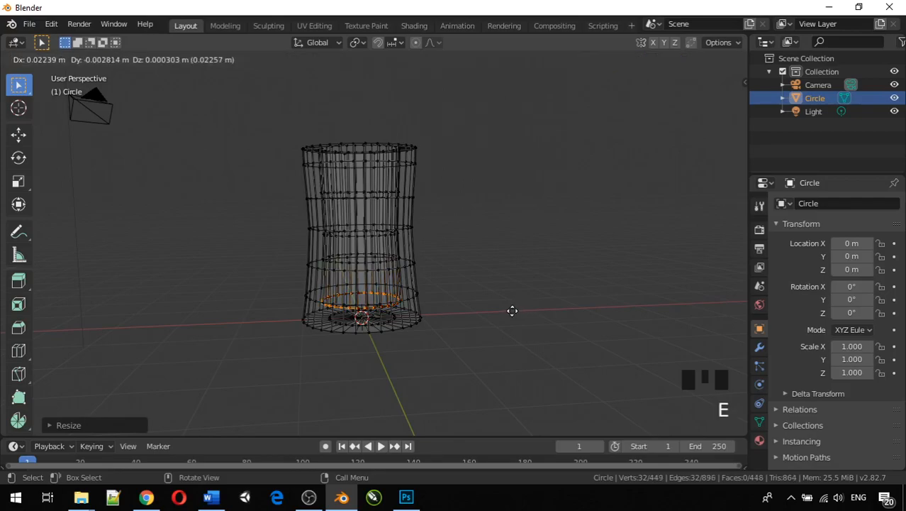
key("s")
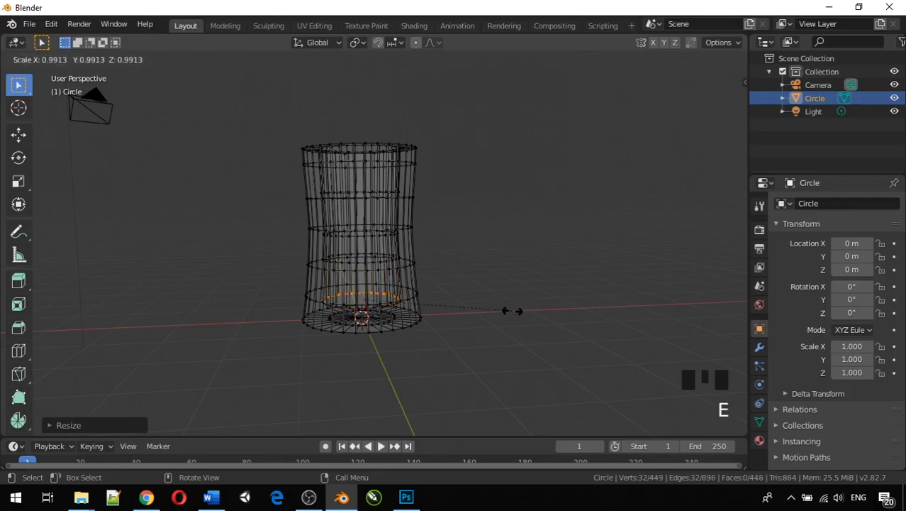
key("0")
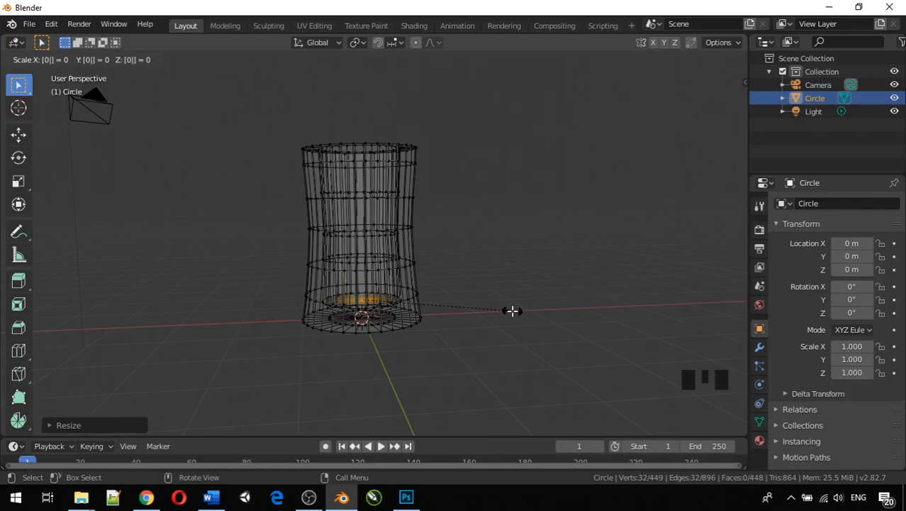
key("Escape")
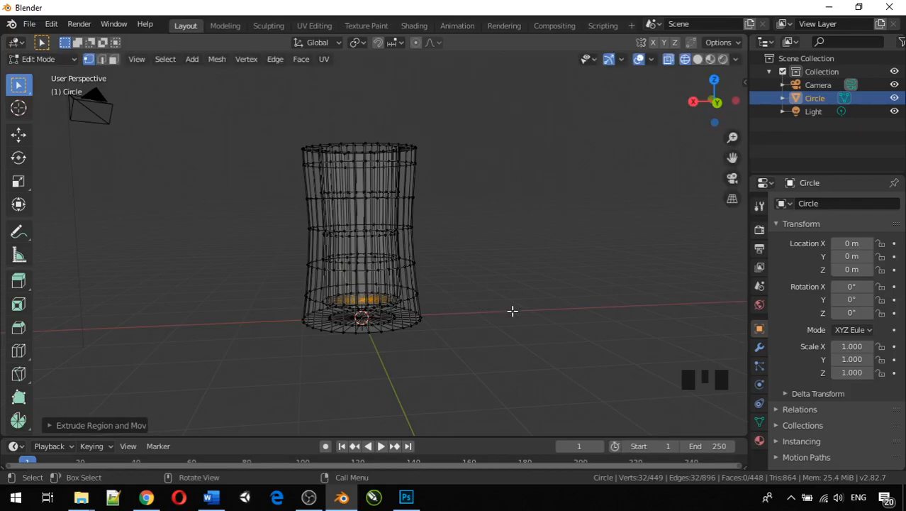
Step: Merge the collapsed vertices in the middle of the inner floor using At Center
middle_click_drag(512, 310, 505, 59)
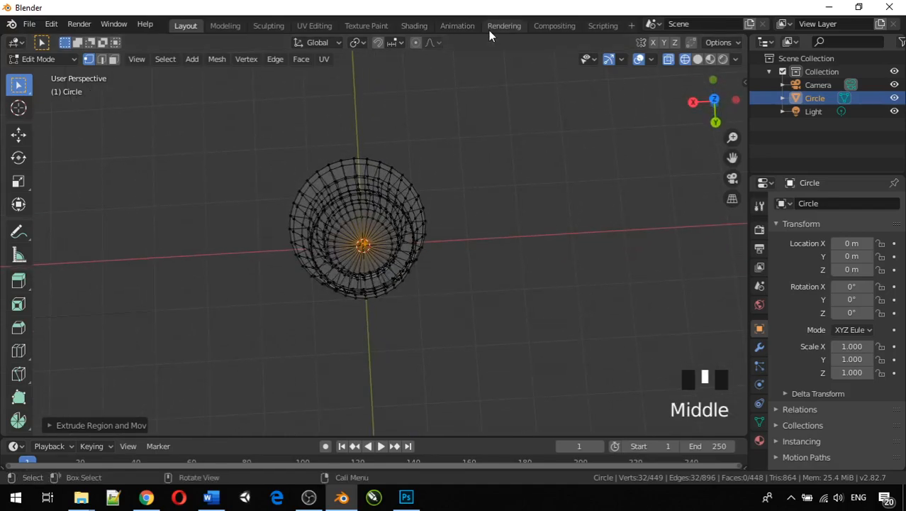
key("alt+m")
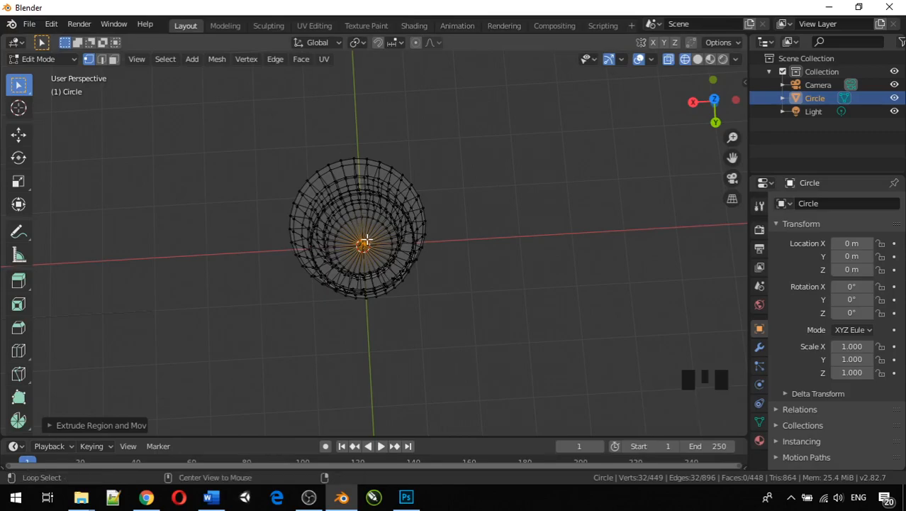
key("alt+m")
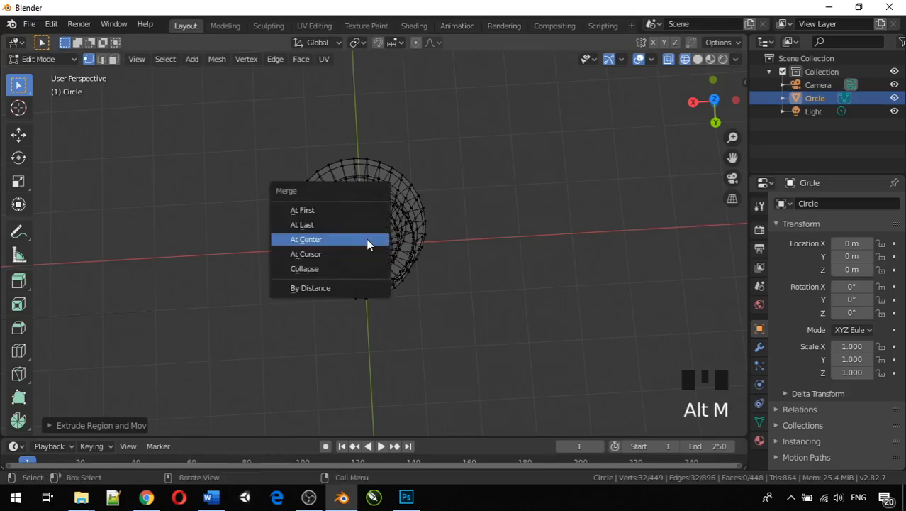
left_click(367, 241)
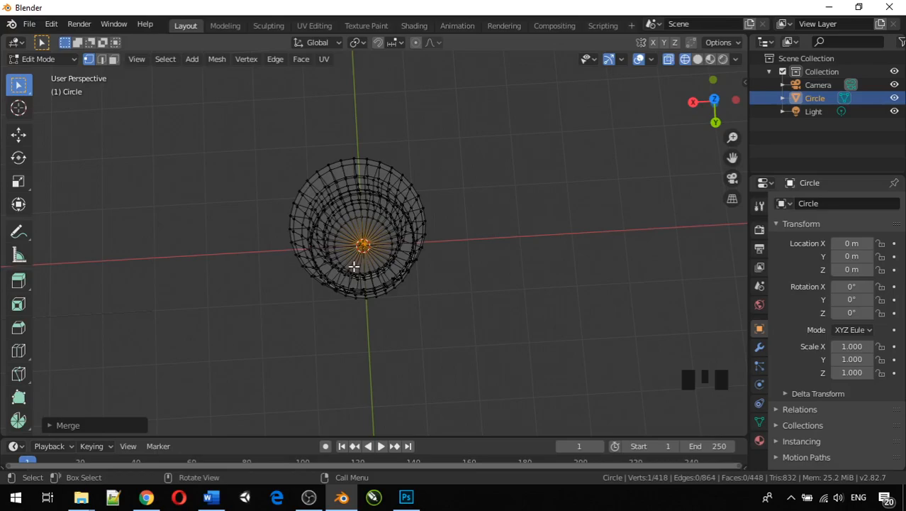
Step: Bevel the outer bottom edge loop of the vessel with a width of about 0.18 m and 4 segments
key("Tab")
middle_click_drag(392, 284, 425, 211)
key("Tab")
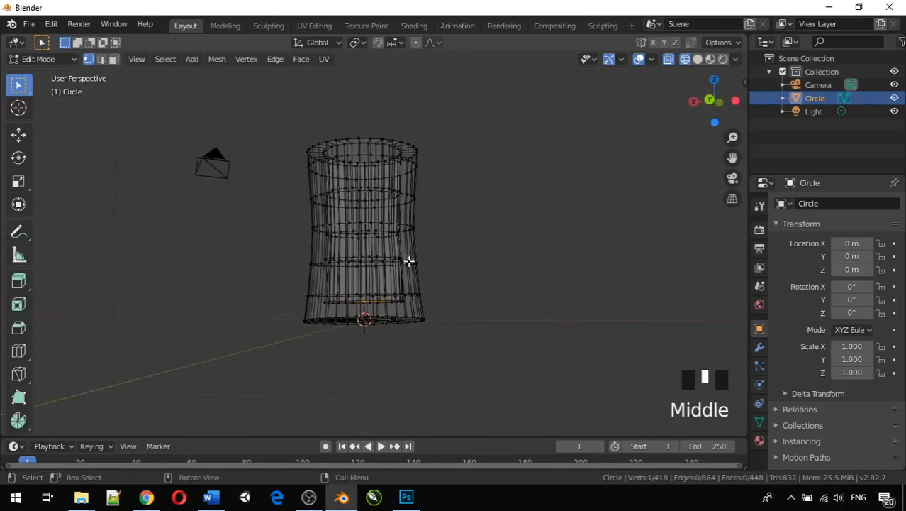
left_click(350, 323, "alt")
middle_click_drag(351, 323, 394, 322)
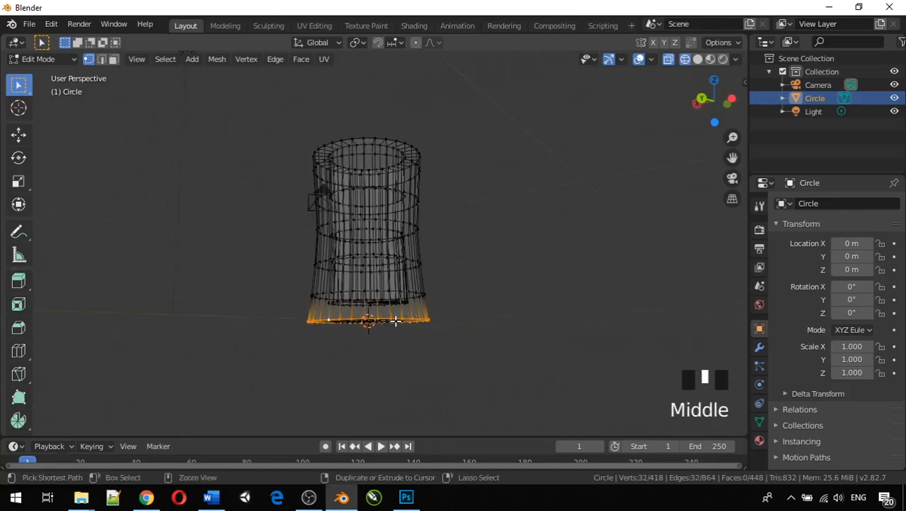
key("ctrl+b")
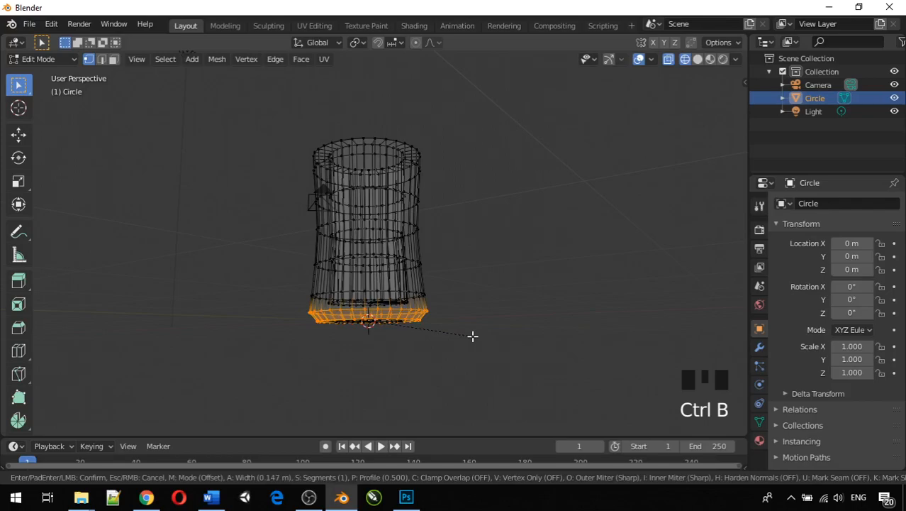
scroll(473, 336, "up", 3)
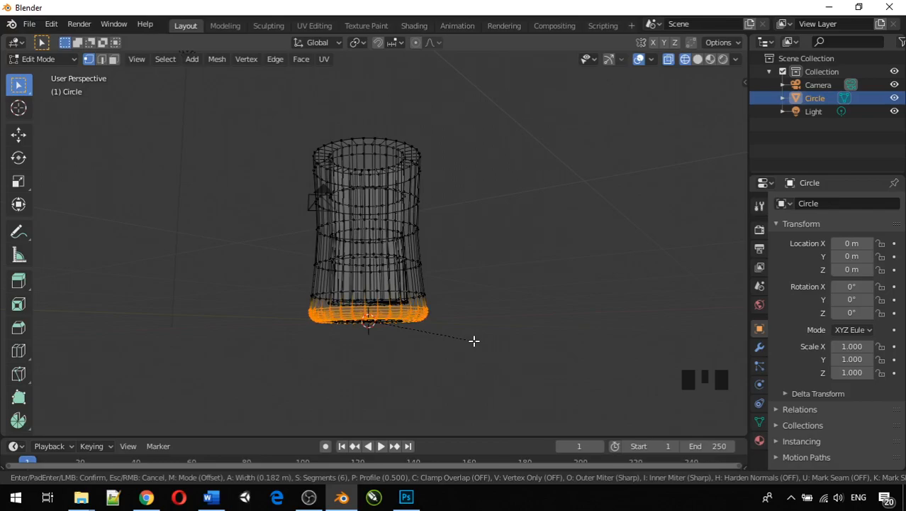
scroll(473, 341, "up", 1)
scroll(474, 341, "down", 4)
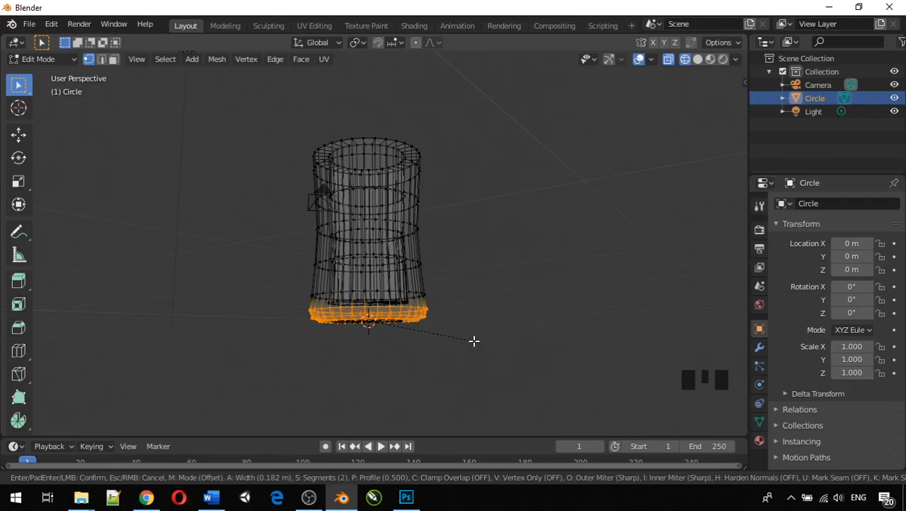
scroll(474, 341, "up", 2)
scroll(473, 341, "up", 1)
left_click(474, 341)
Step: Switch the viewport to solid shading and inspect the bevelled base and the rim in Object Mode
middle_click_drag(472, 345, 361, 345)
scroll(361, 346, "up", 2)
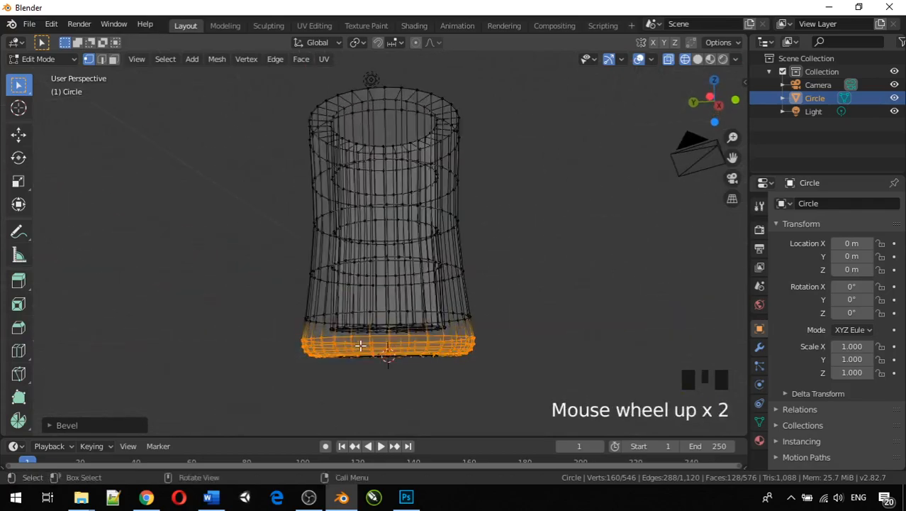
scroll(360, 346, "up", 2)
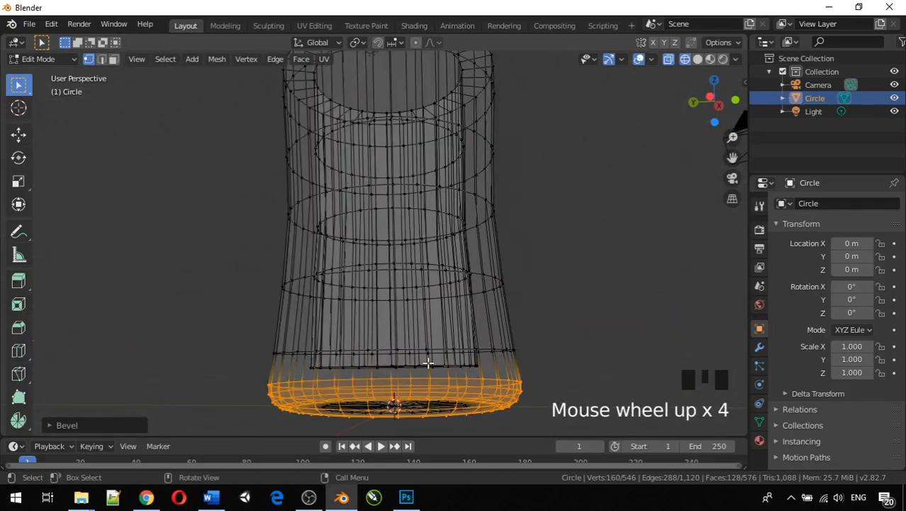
middle_click_drag(608, 197, 597, 216)
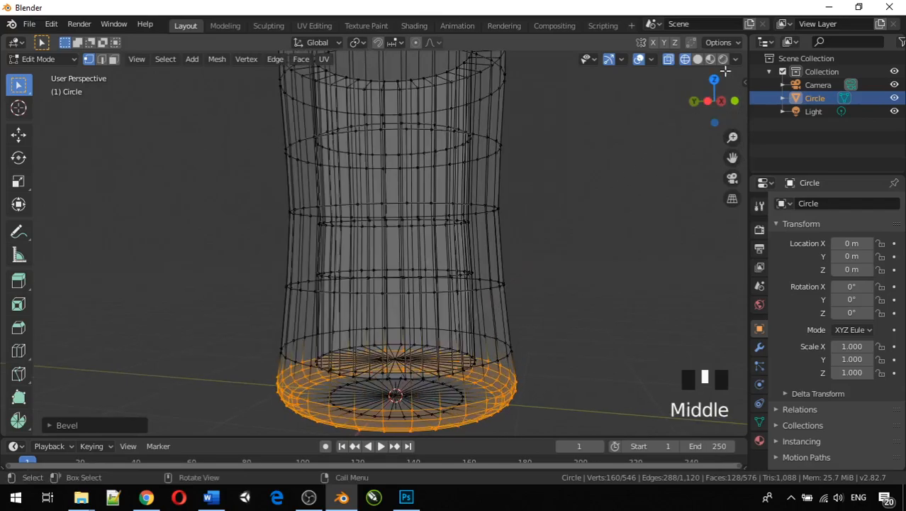
left_click(698, 58)
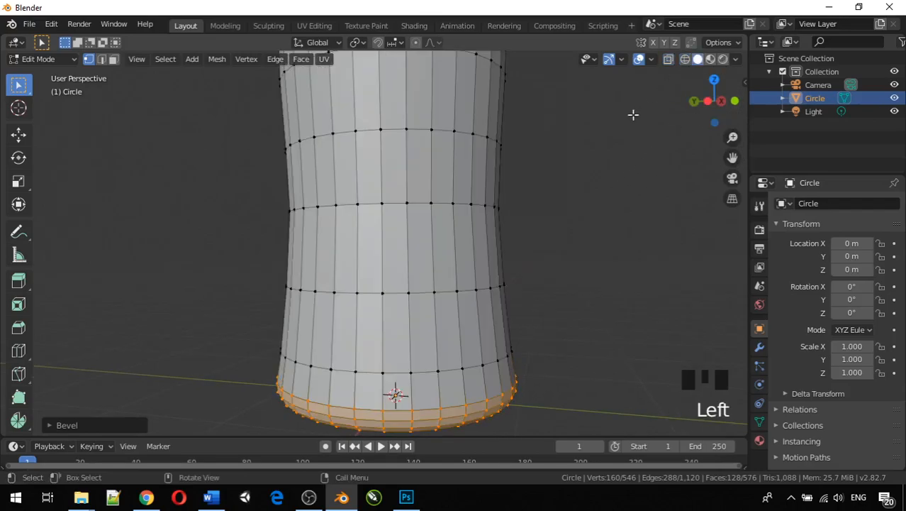
key("Tab")
middle_click_drag(558, 304, 546, 218)
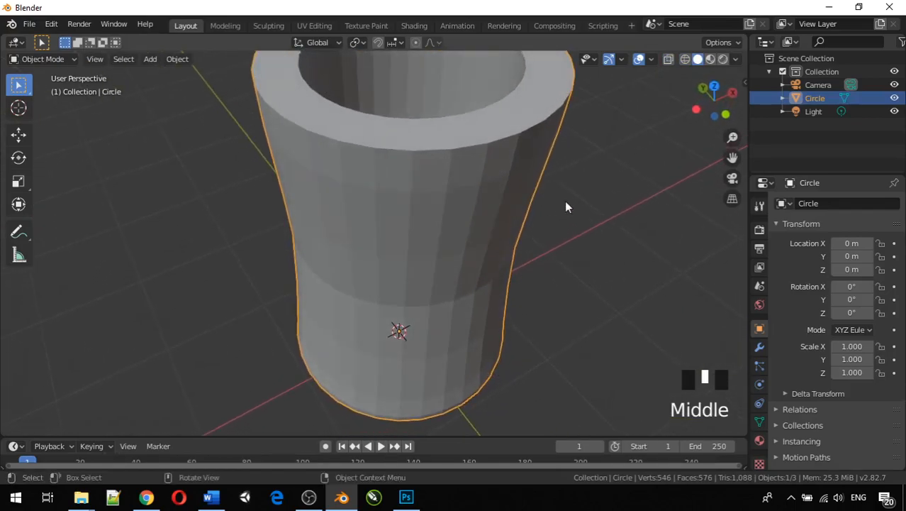
middle_click_drag(545, 139, 472, 170)
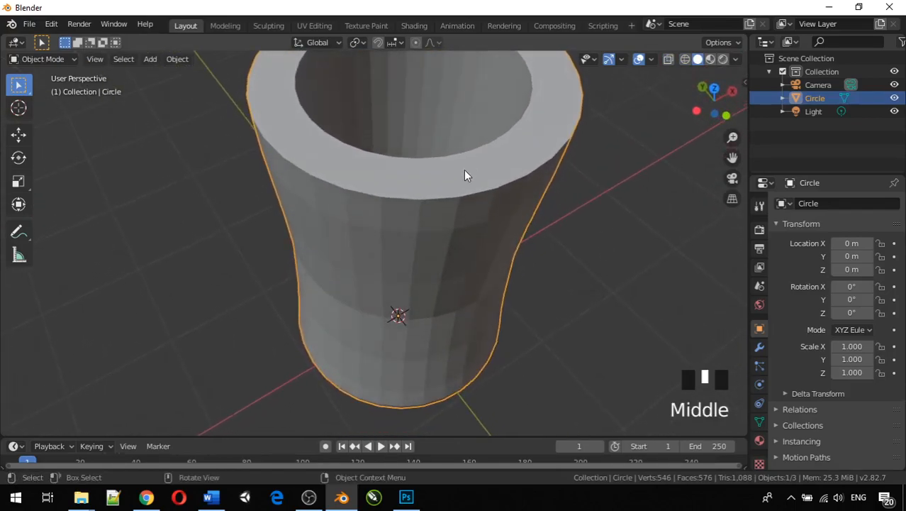
Step: Bevel the outer edge loop of the vessel's upper rim with a width of about 0.1 m and 4 segments
key("Tab")
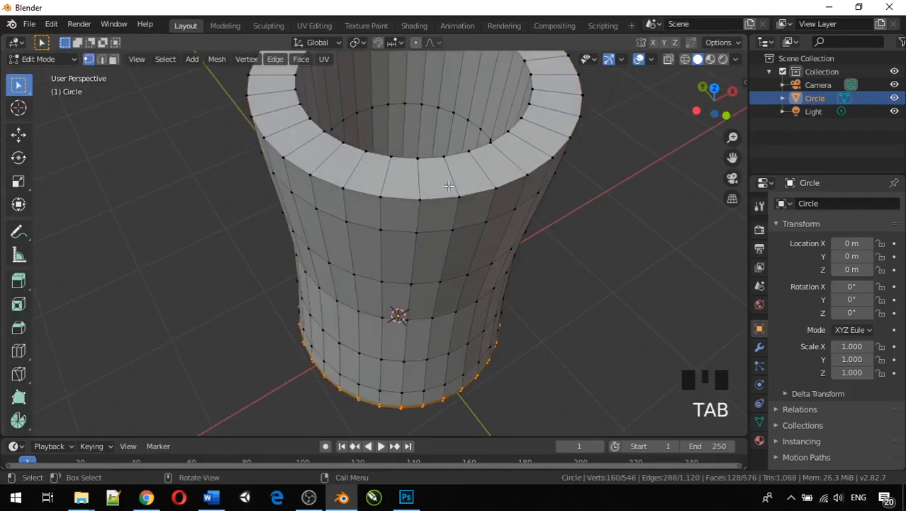
left_click(438, 202, "alt")
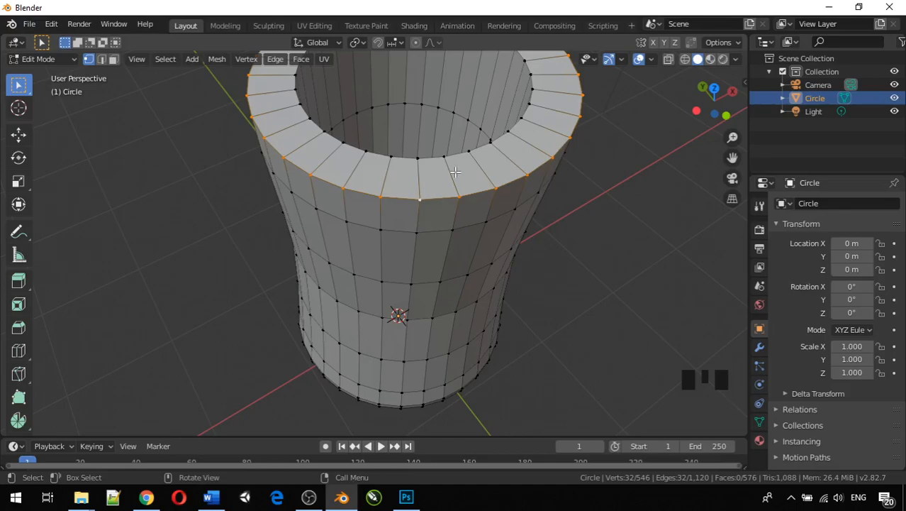
scroll(428, 171, "down", 2)
scroll(428, 172, "down", 1)
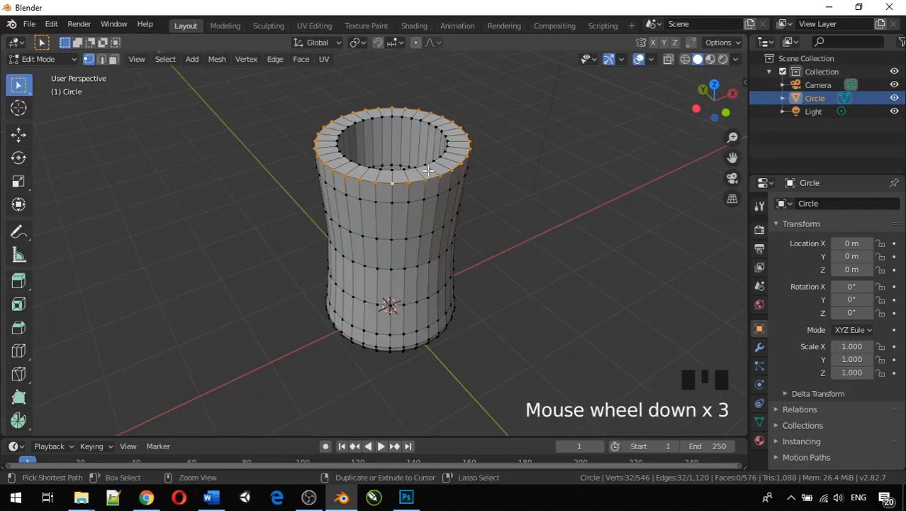
key("ctrl+b")
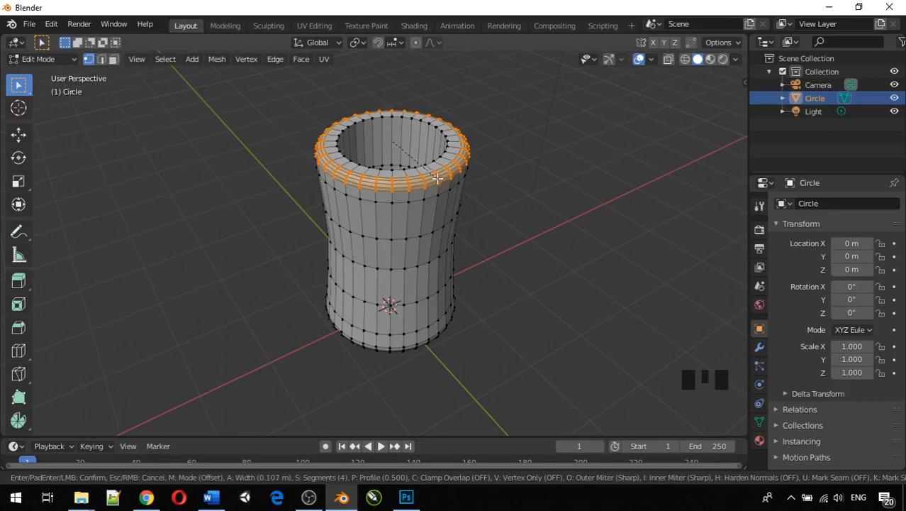
left_click(431, 174)
Step: Bevel the inner edge loop of the vessel's rim with a width of about 0.1 m and 4 segments
middle_click_drag(431, 175, 246, 168)
middle_click_drag(323, 142, 278, 157)
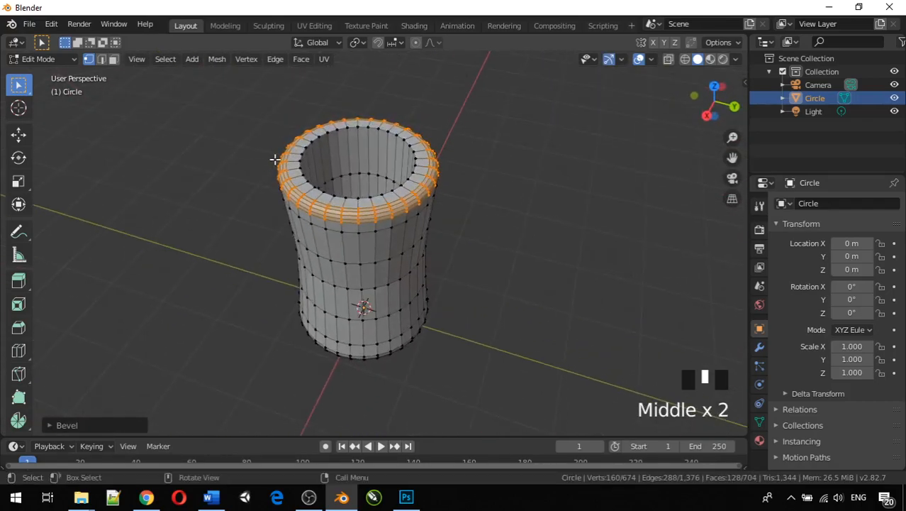
left_click(348, 129, "alt")
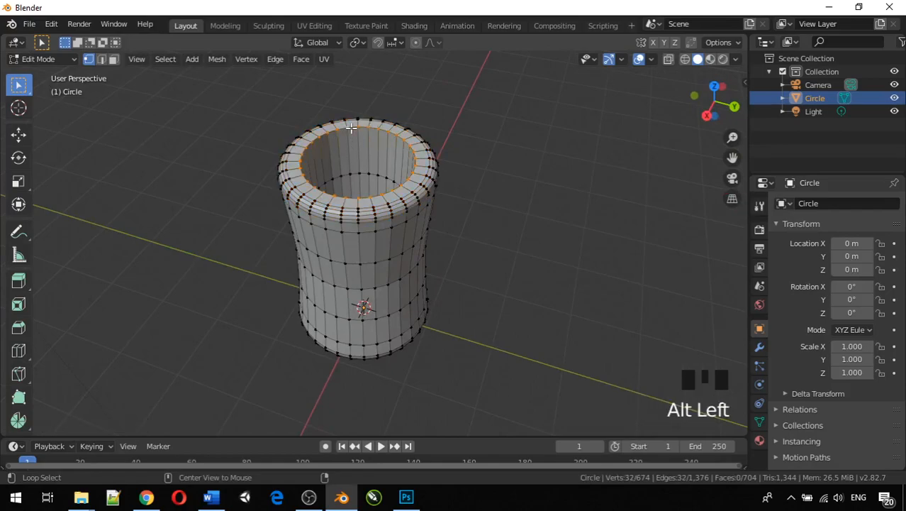
key("ctrl+b")
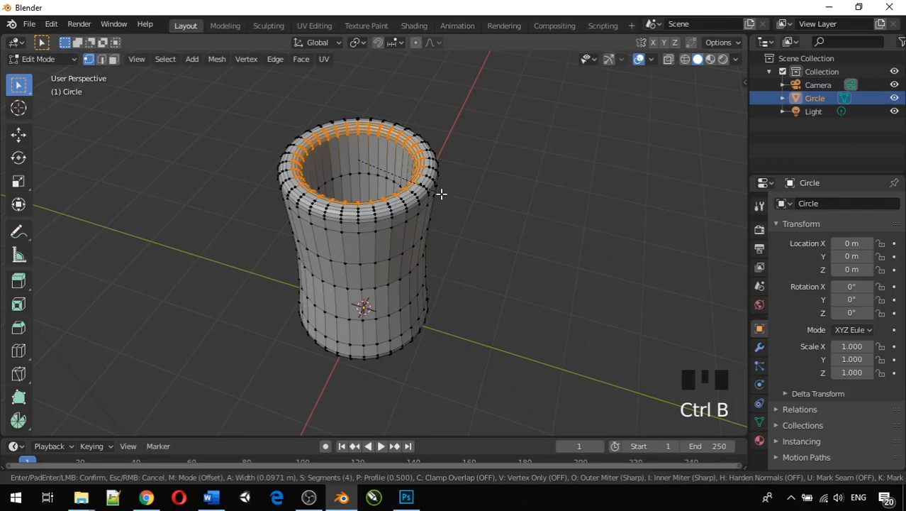
left_click(441, 194)
Step: Bevel the edge loop where the inner wall meets the floor, about 0.09 m wide with 4 segments
key("Tab")
middle_click_drag(451, 208, 293, 287)
middle_click_drag(309, 251, 361, 283)
left_click(365, 264)
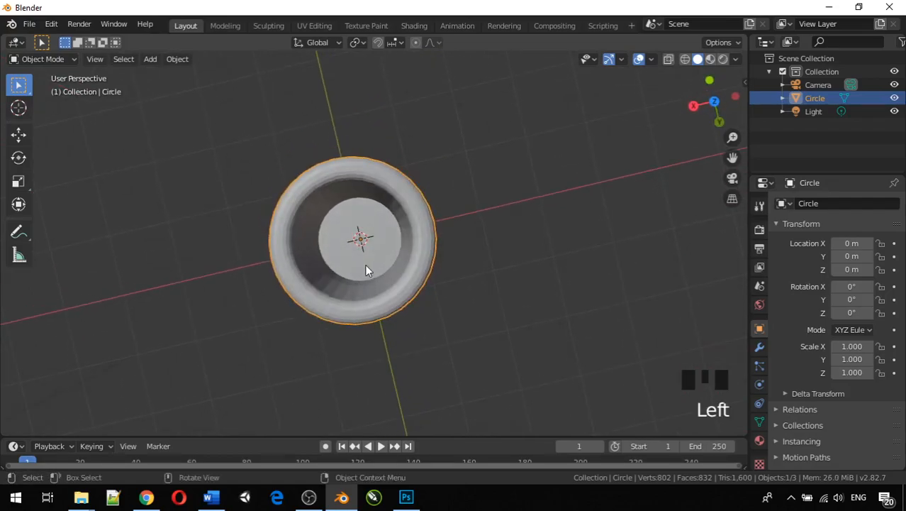
key("Tab")
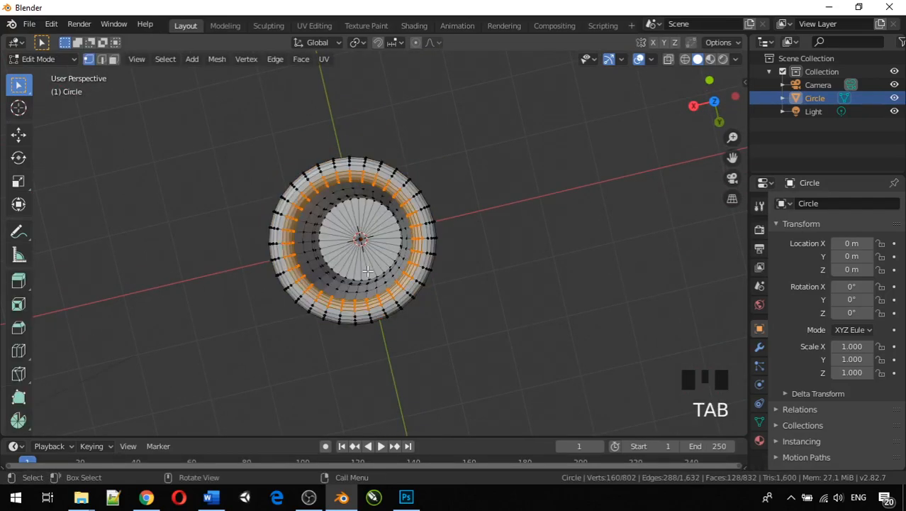
scroll(345, 276, "up", 6)
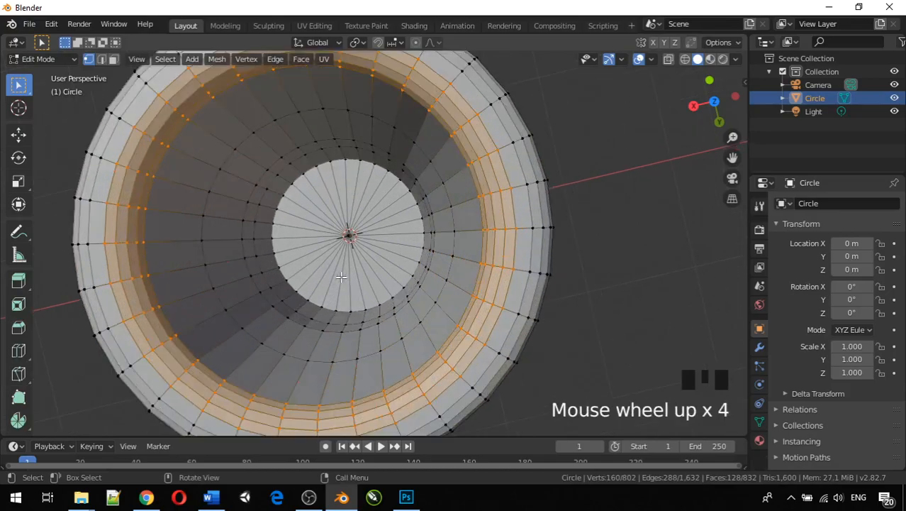
middle_click_drag(344, 248, 345, 244)
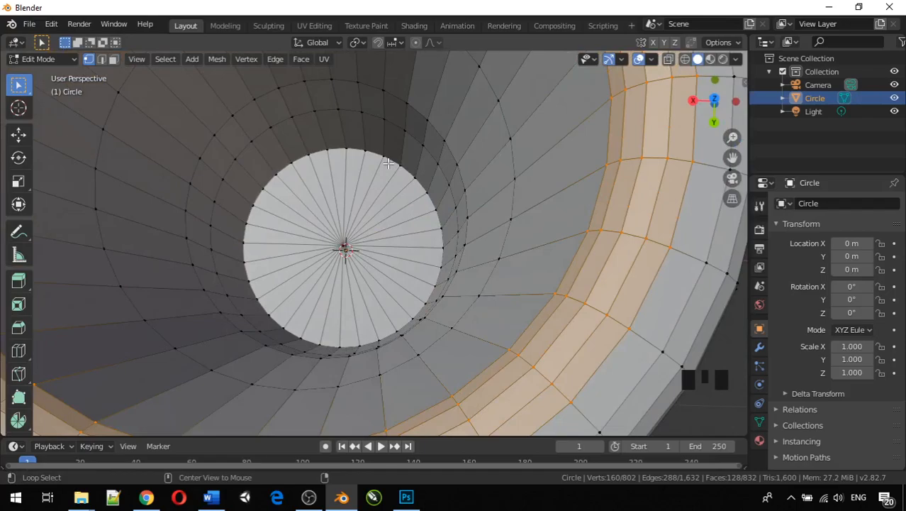
left_click(390, 161, "alt")
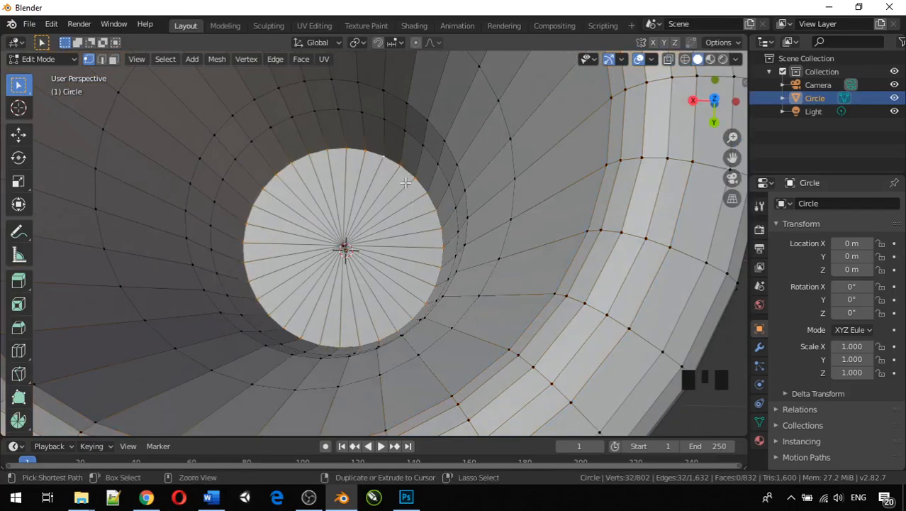
key("ctrl+b")
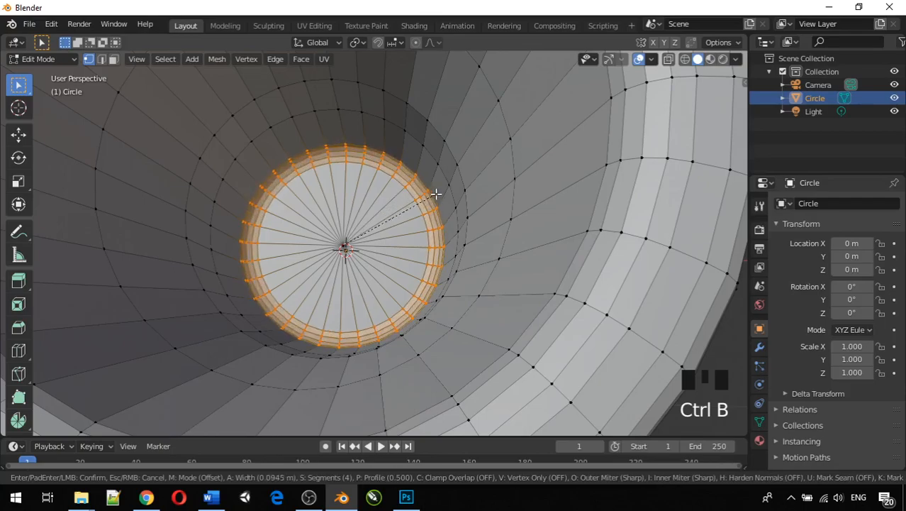
left_click(443, 194)
Step: Scale the outer wall's edge loop directly above the waist ring to about 1.03
middle_click_drag(439, 205, 528, 133)
key("Tab")
scroll(500, 146, "down", 4)
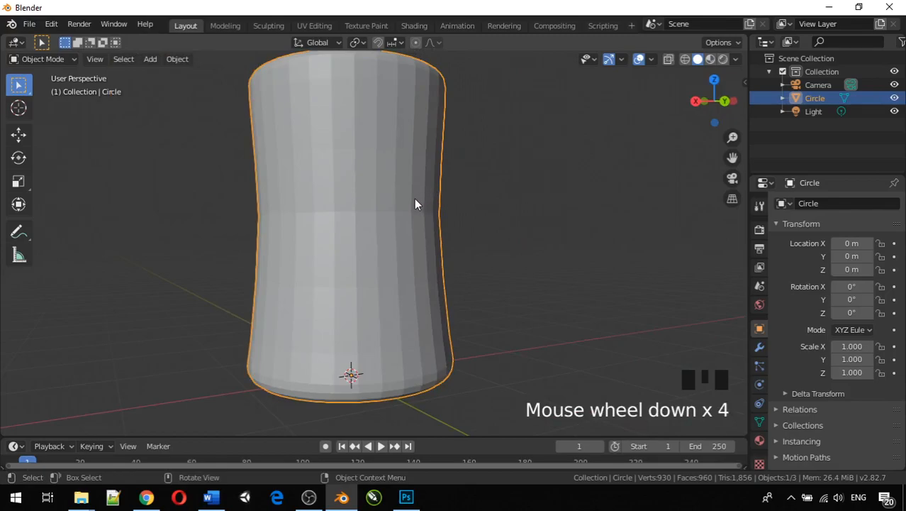
middle_click_drag(400, 224, 438, 232)
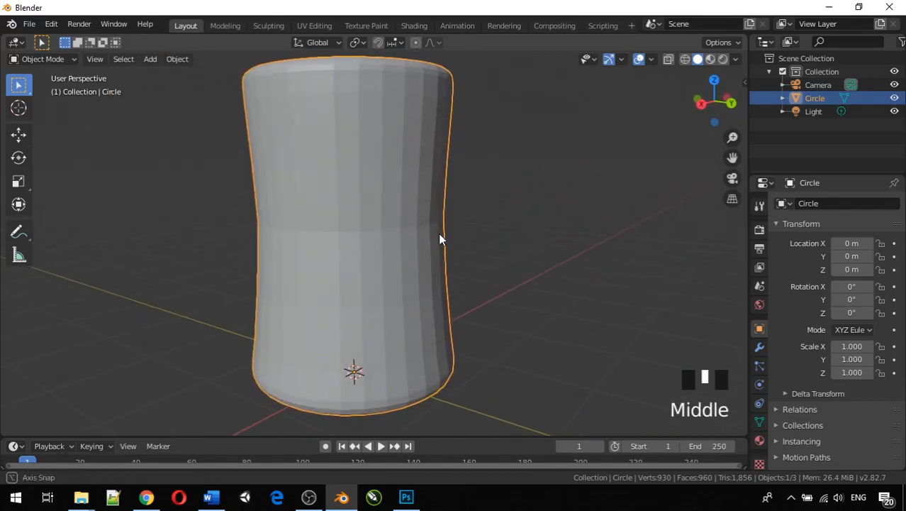
key("Tab")
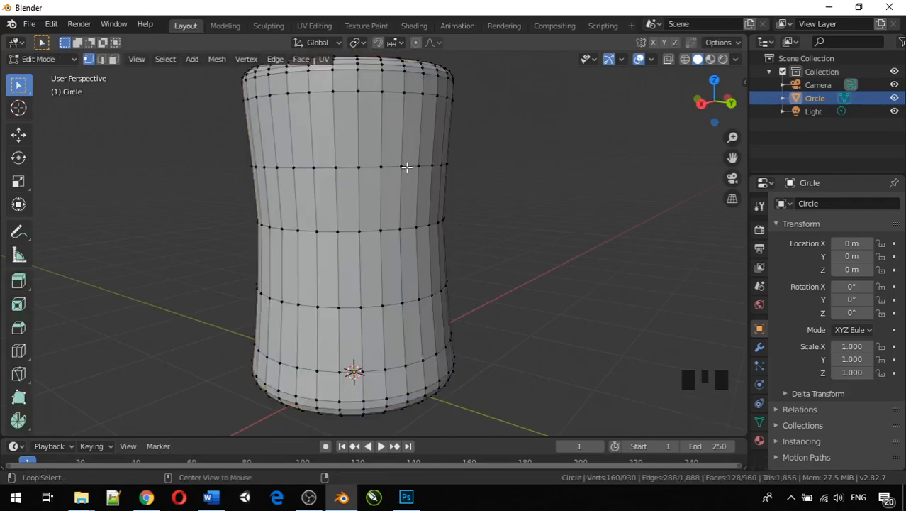
left_click(407, 166, "alt")
key("s")
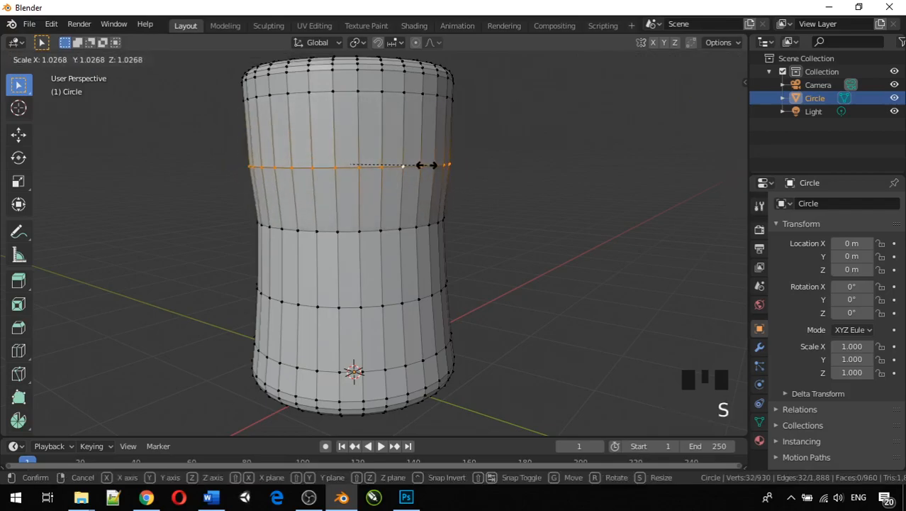
left_click(427, 165)
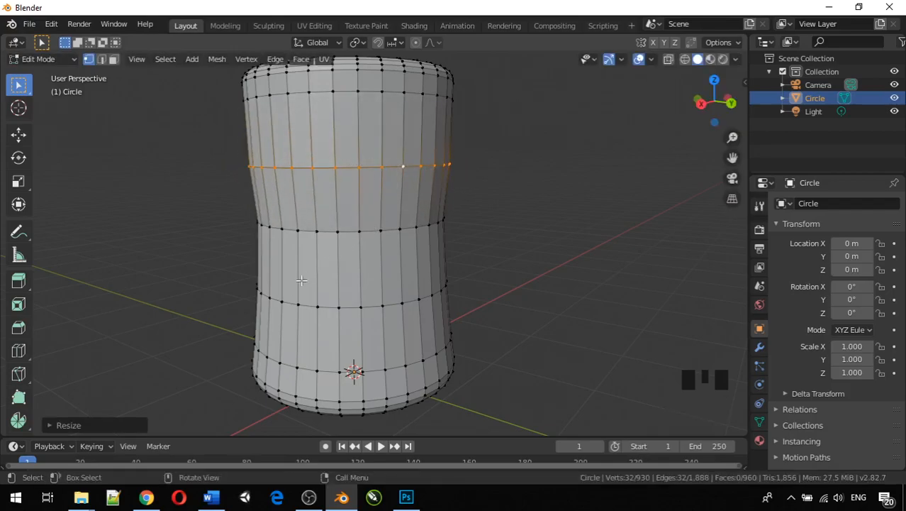
Step: Scale the outer wall's edge loop directly below the waist ring to about 0.94
left_click(330, 307, "alt")
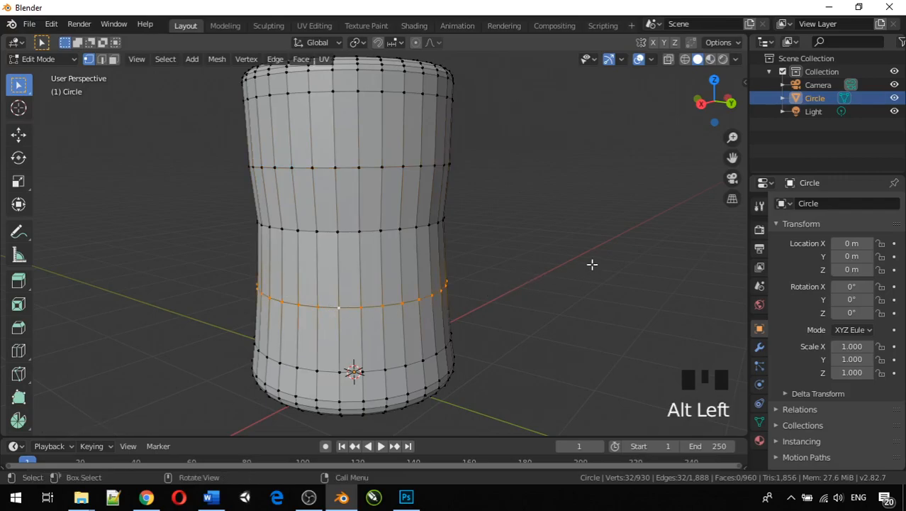
key("s")
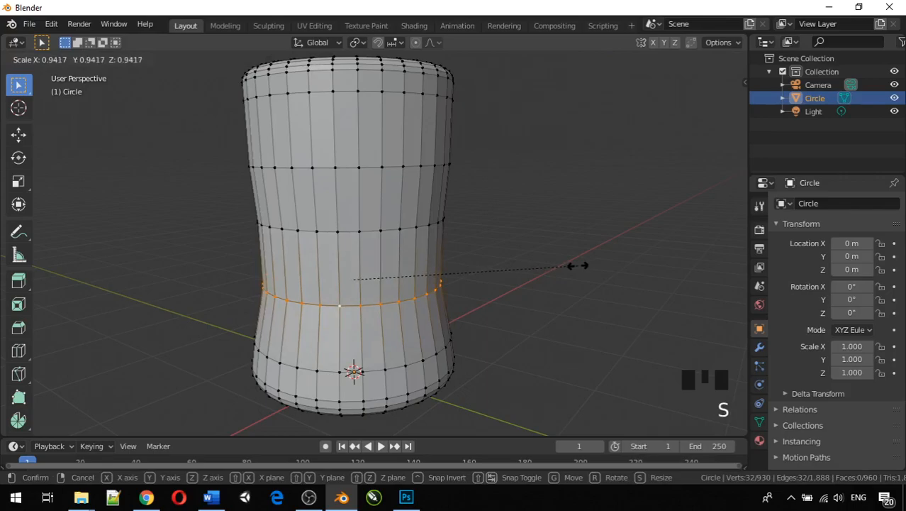
left_click(578, 265)
middle_click_drag(576, 263, 467, 204)
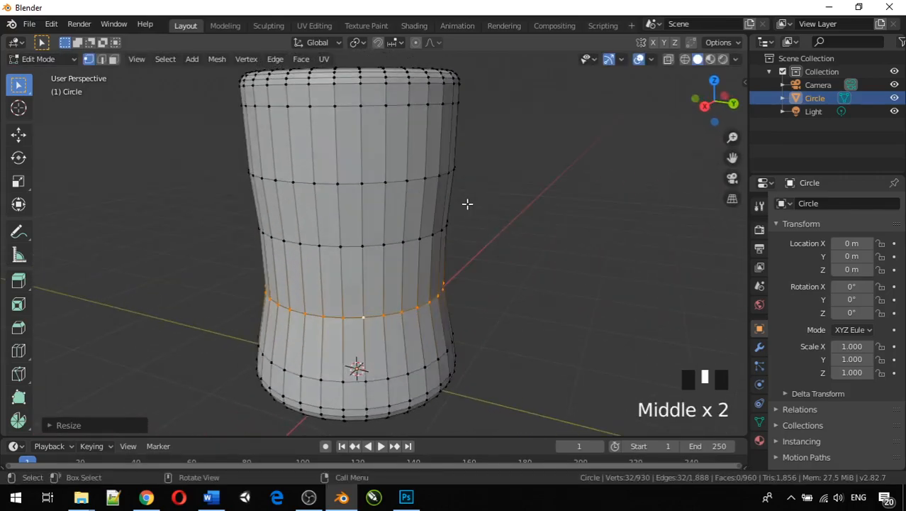
left_click(415, 179, "alt")
left_click(414, 179, "alt")
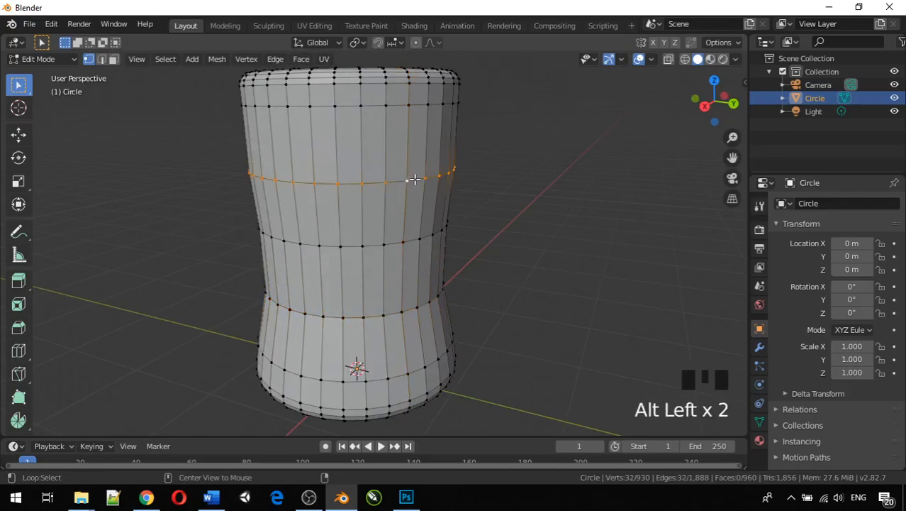
key("a")
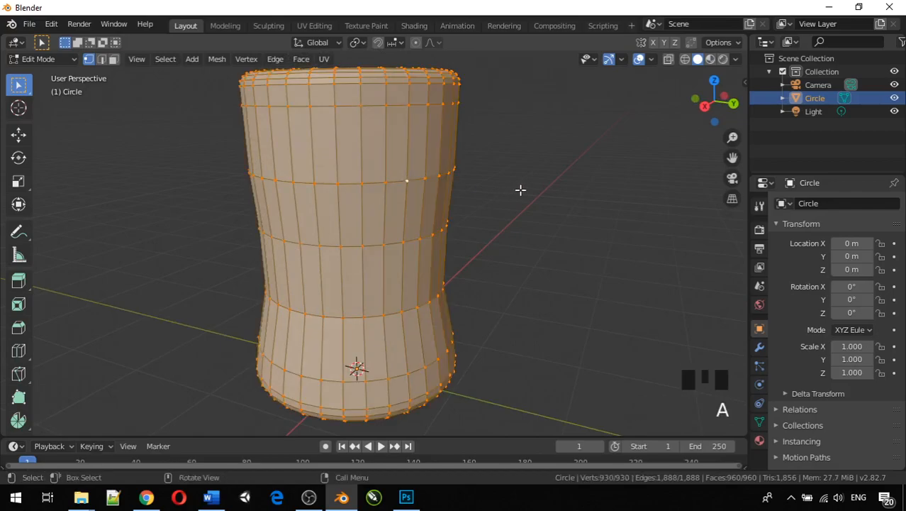
left_click(587, 206)
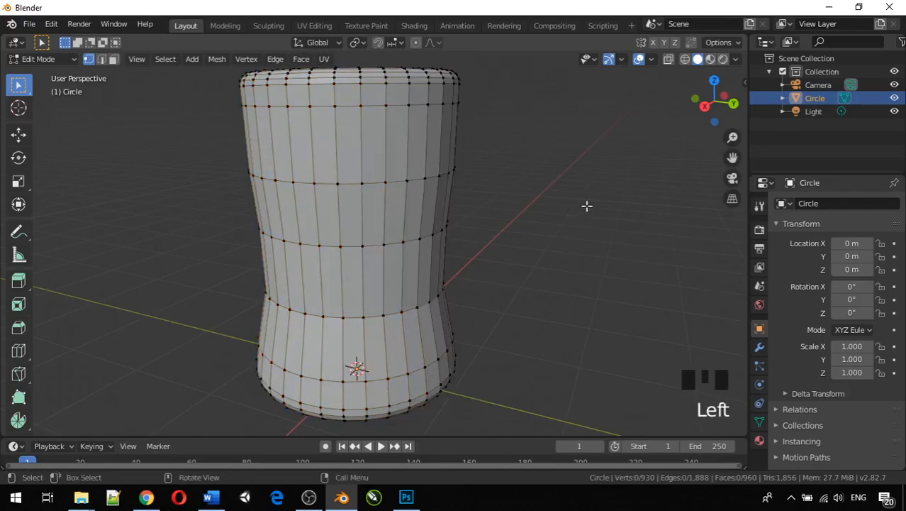
Step: Scale the outer wall's edge loop about a third of the way down from the rim to about 1.004
left_click(416, 181, "alt")
key("s")
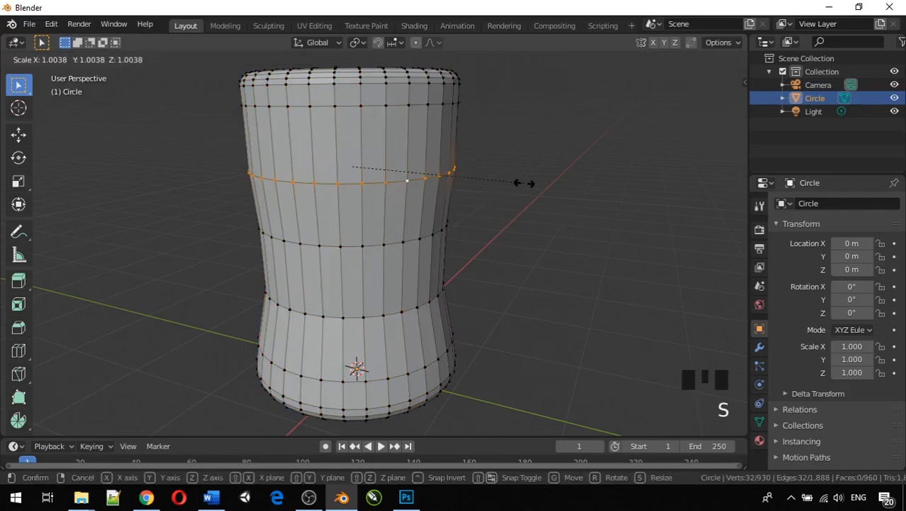
left_click(523, 186)
middle_click_drag(523, 186, 405, 211)
key("ctrl+b")
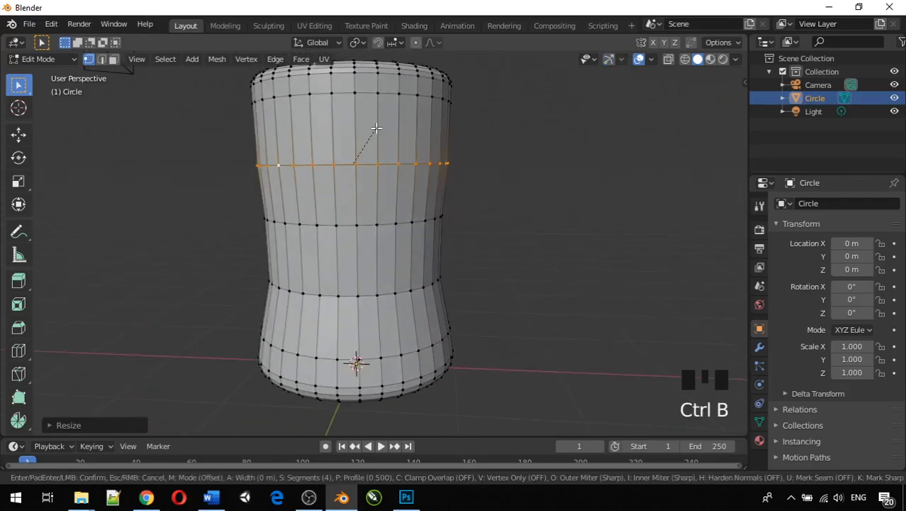
left_click(374, 129)
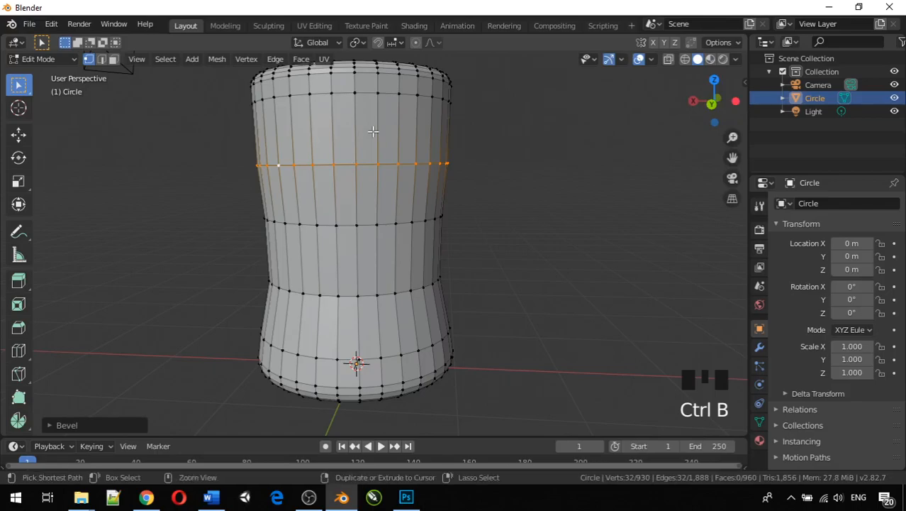
Step: Add a centred loop cut on the outer wall above that edge loop and scale it to about 0.996
key("ctrl+r")
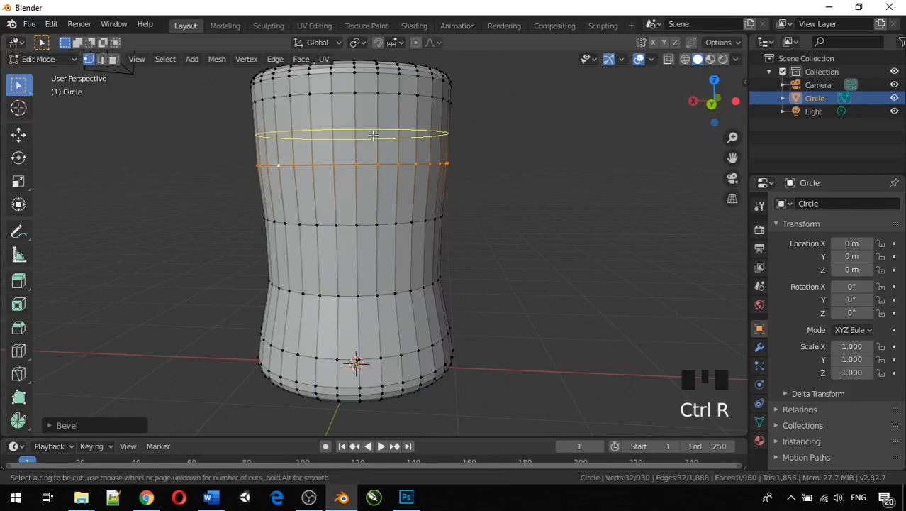
left_click(373, 134)
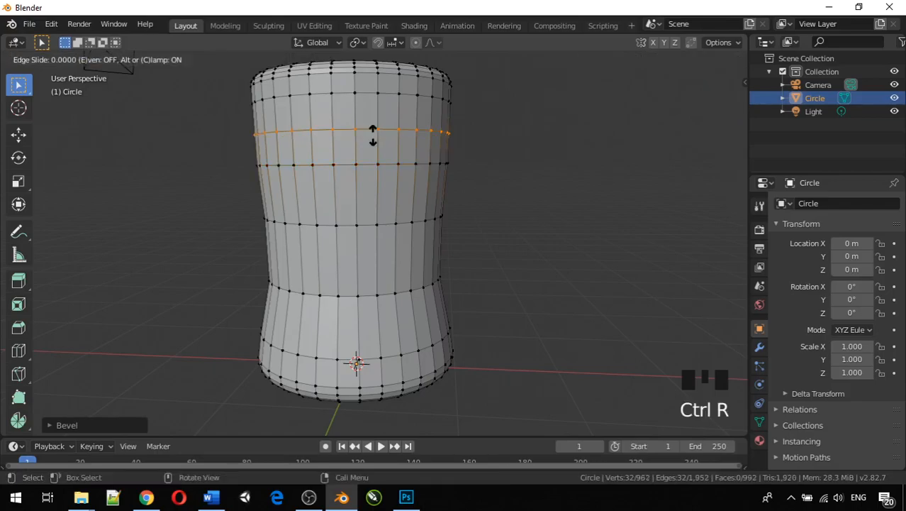
left_click(373, 135)
key("s")
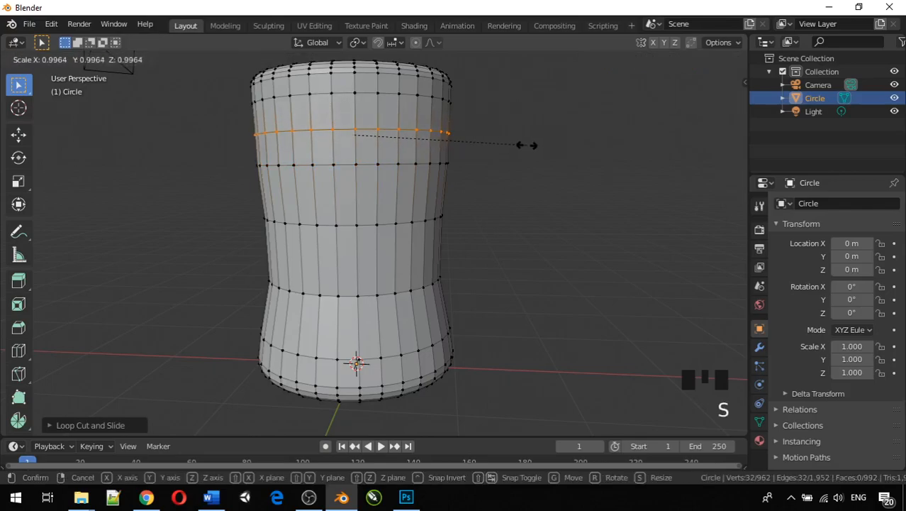
left_click(526, 144)
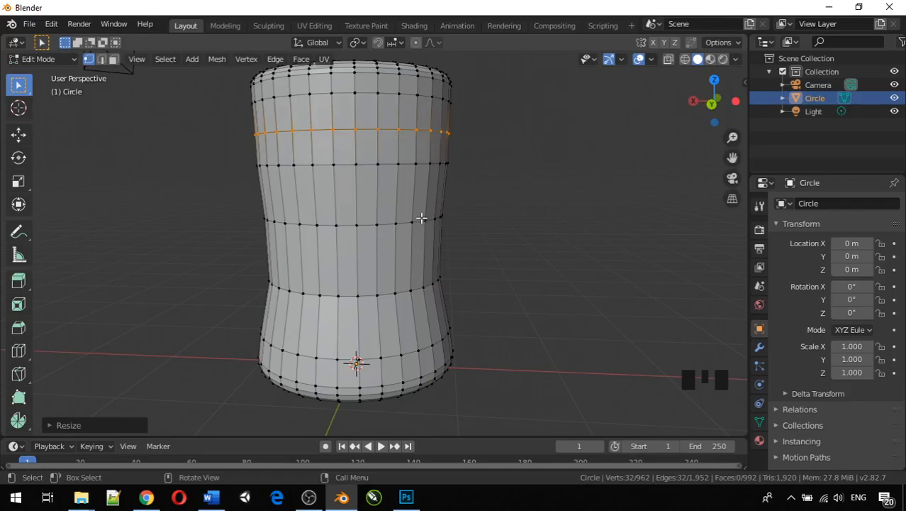
Step: Move the outer wall's mid-height edge loop up about 0.26 m along Z and scale it to about 1.02
left_click(405, 224, "alt")
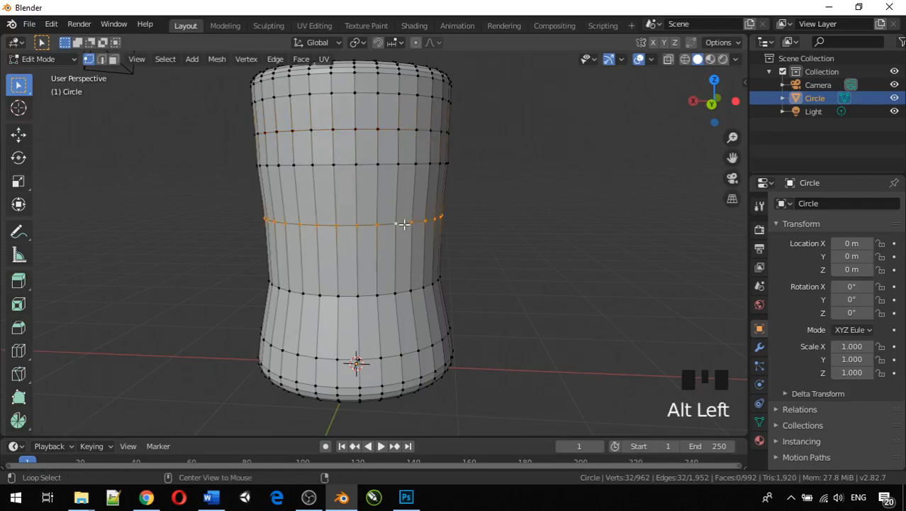
key("g")
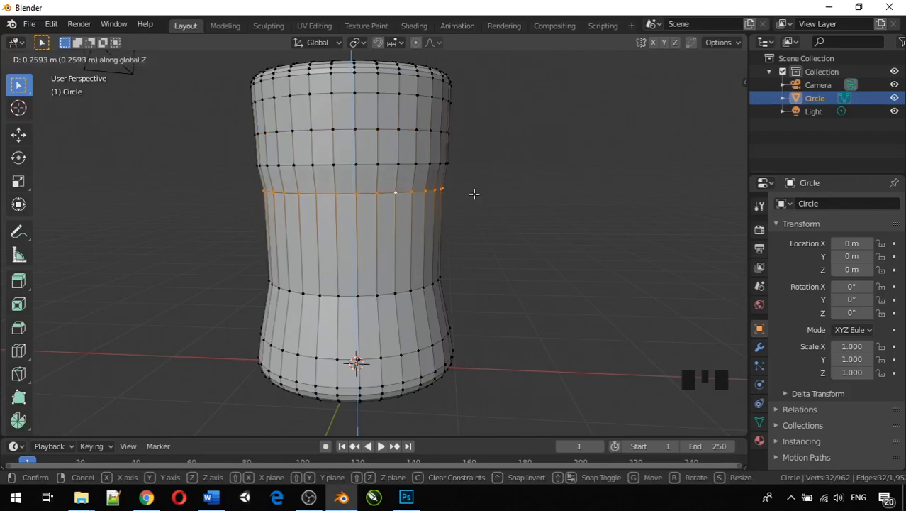
left_click(474, 192)
key("s")
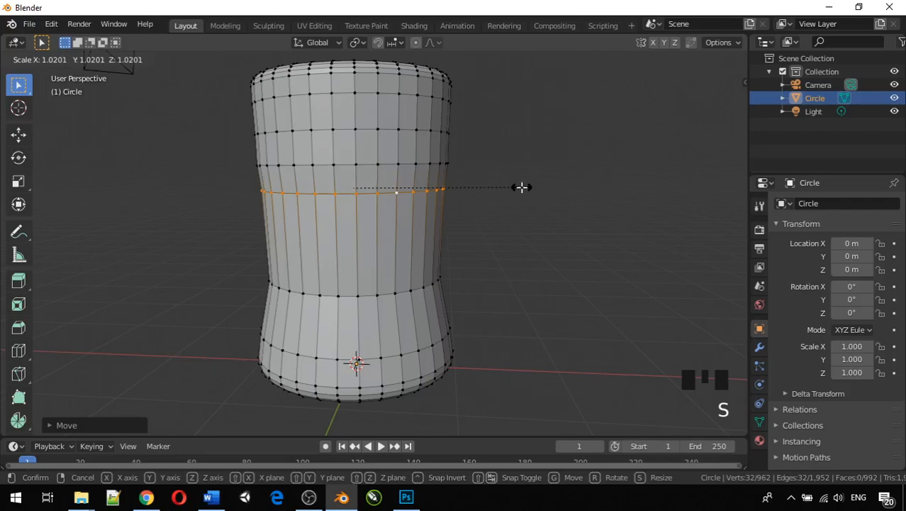
left_click(521, 187)
Step: Add a loop cut just below the raised edge loop, slide it slightly upward and scale it inward to narrow the waist
key("ctrl+r")
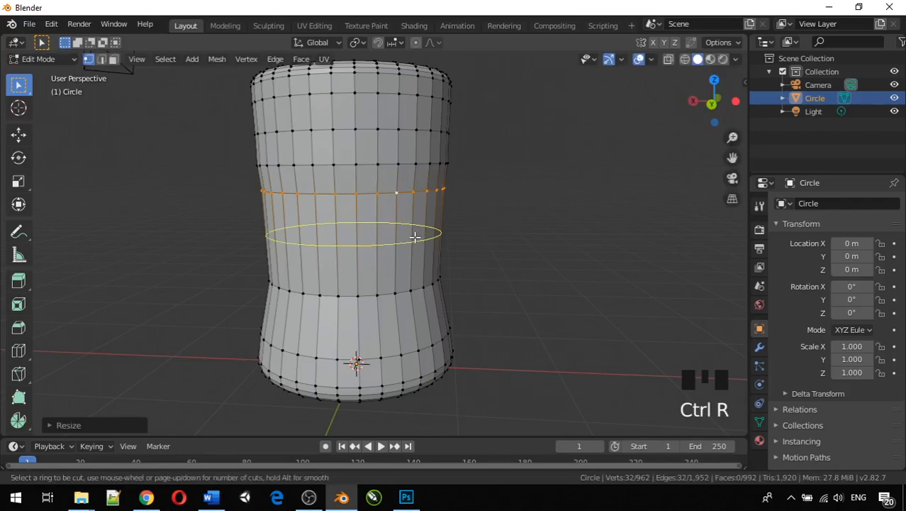
left_click(414, 236)
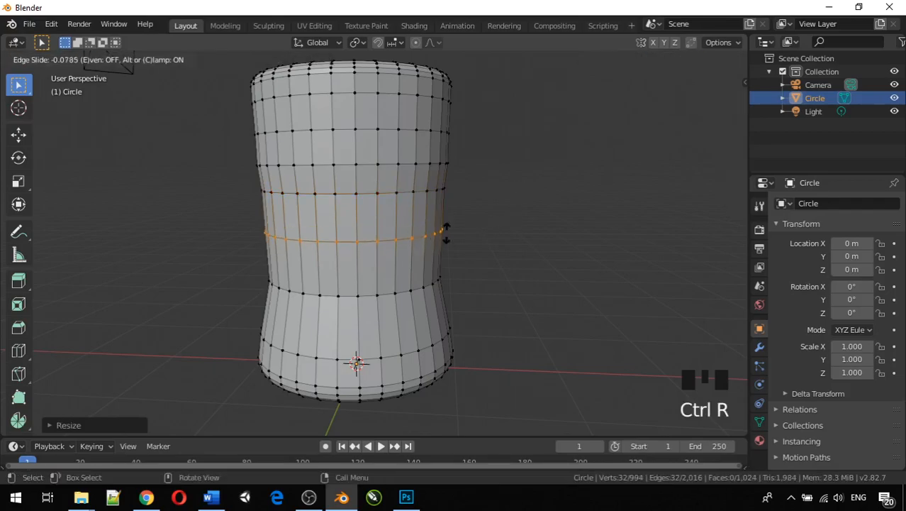
left_click(502, 231)
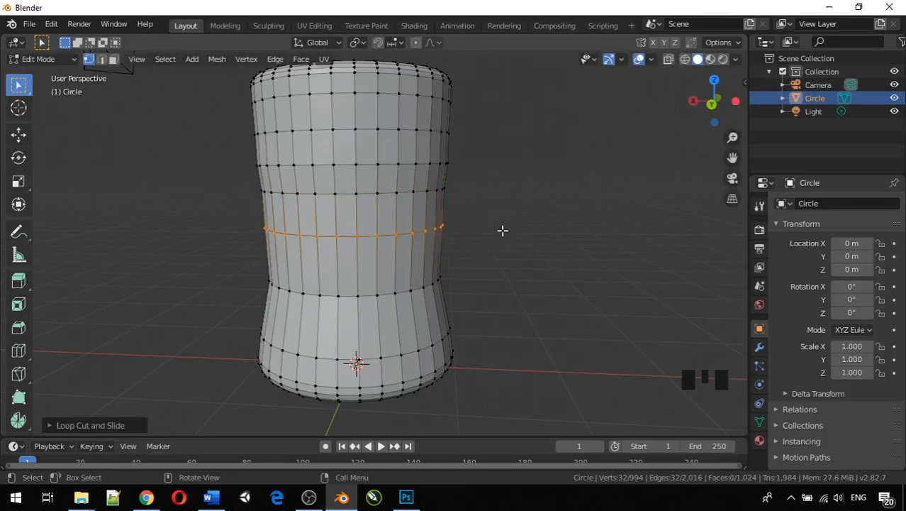
key("s")
left_click(588, 227)
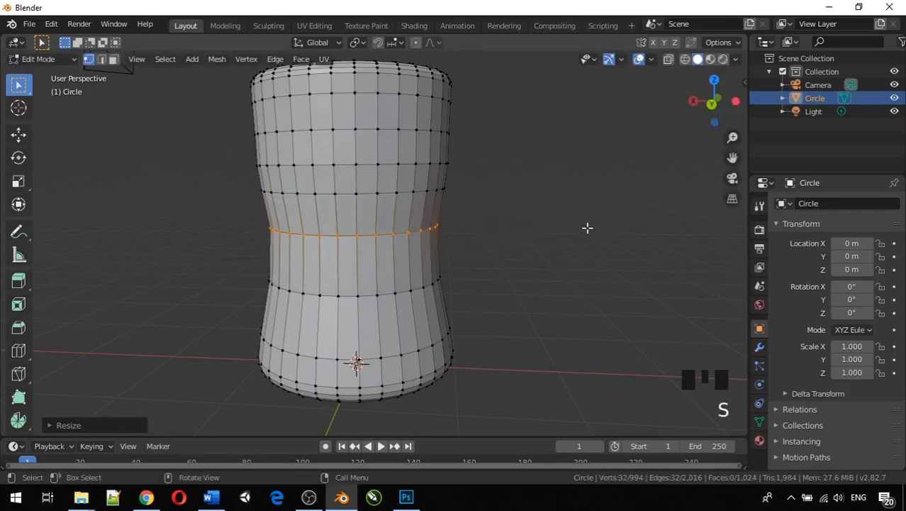
Step: Add a centred loop cut between the narrowed waist loop and the loop below it, scaled to about 0.99
middle_click_drag(533, 256, 557, 230)
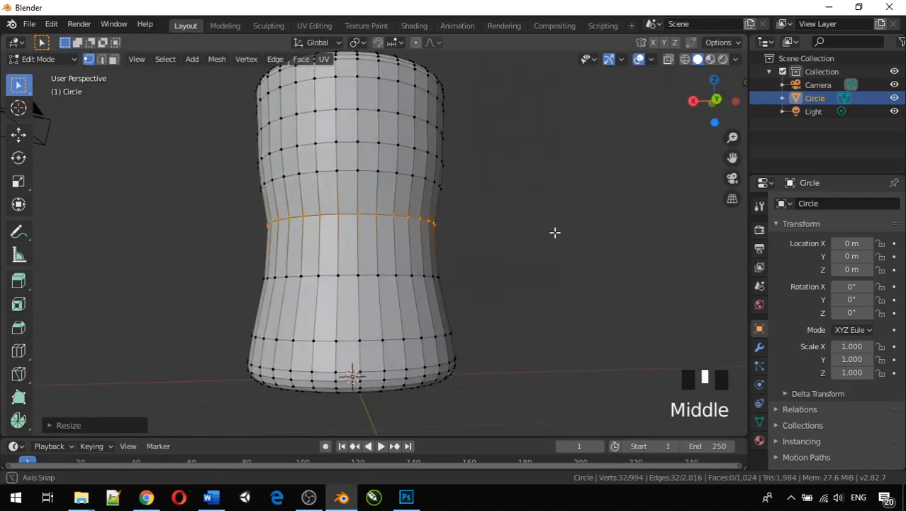
key("ctrl+r")
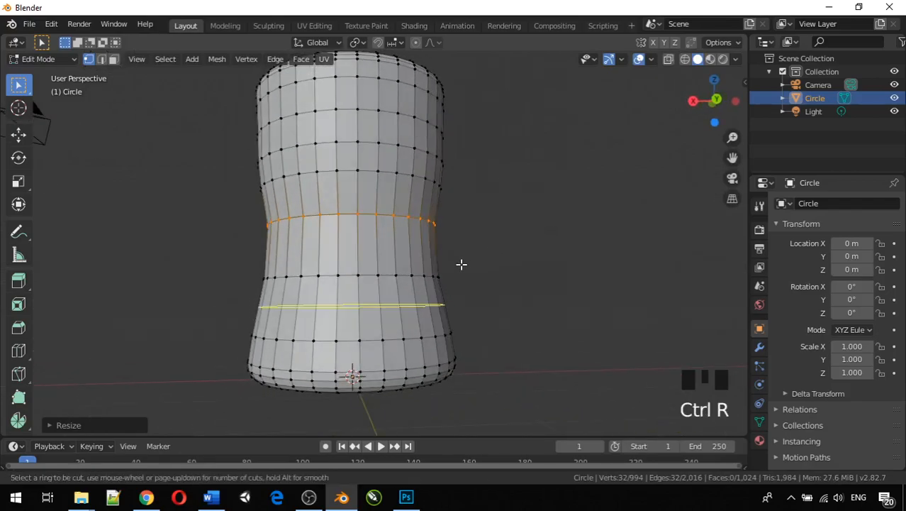
left_click(415, 250)
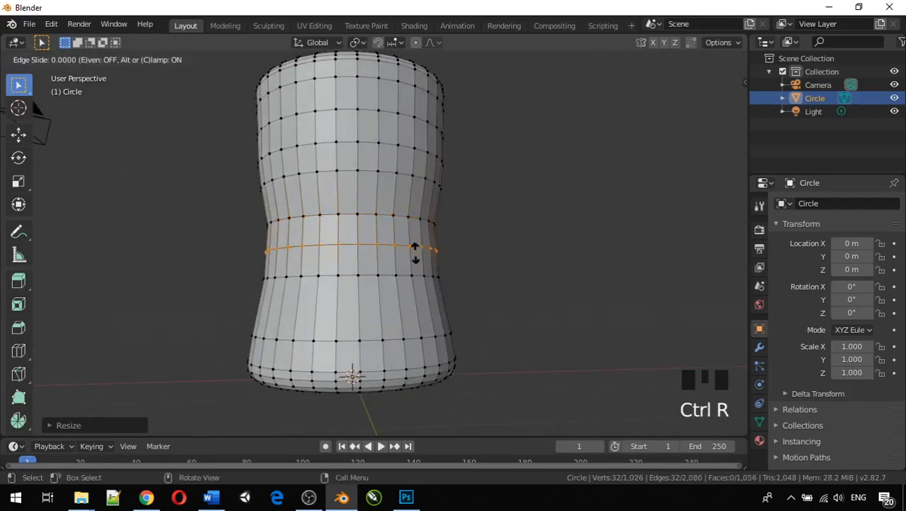
left_click(481, 248)
key("s")
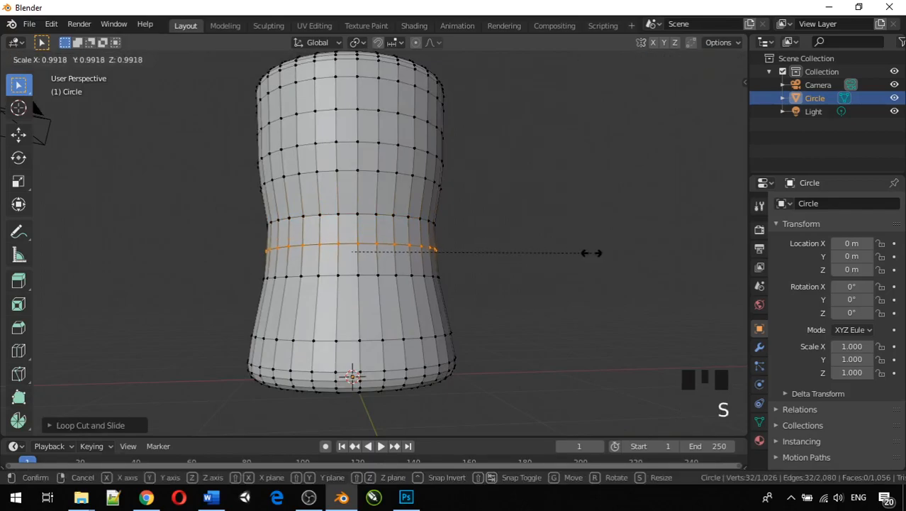
left_click(585, 253)
Step: Scale the narrow edge loop directly above the flared base to about 0.95
middle_click_drag(547, 274, 452, 289)
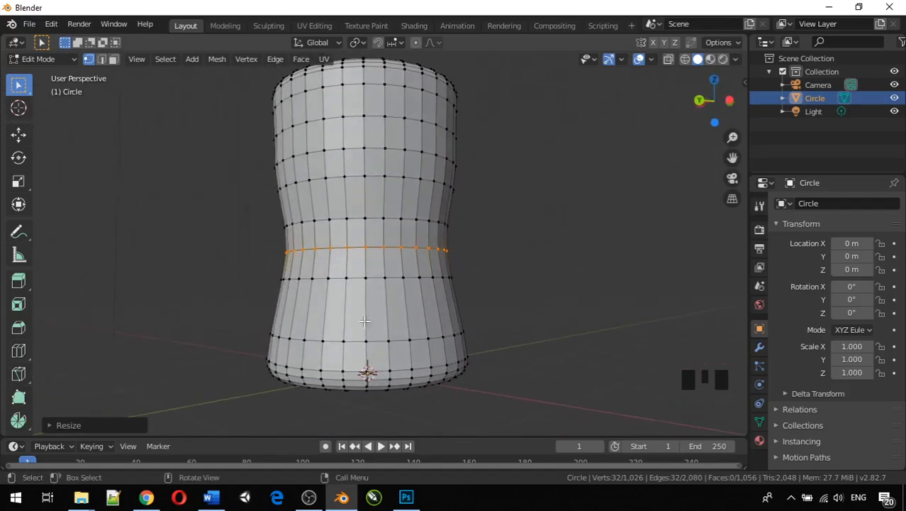
left_click(334, 279, "alt")
key("s")
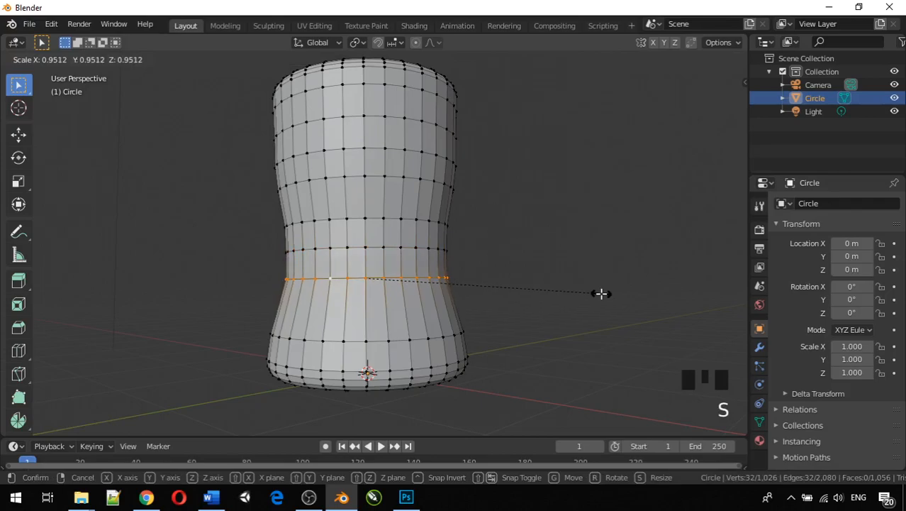
left_click(602, 295)
Step: Return to Object Mode, apply Shade Smooth to the vessel and deselect it
key("Tab")
middle_click_drag(605, 296, 472, 370)
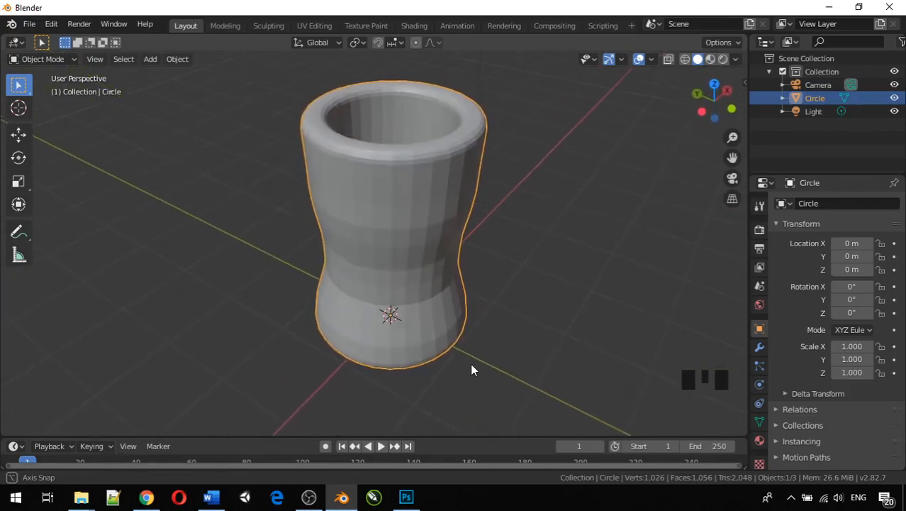
left_click(177, 59)
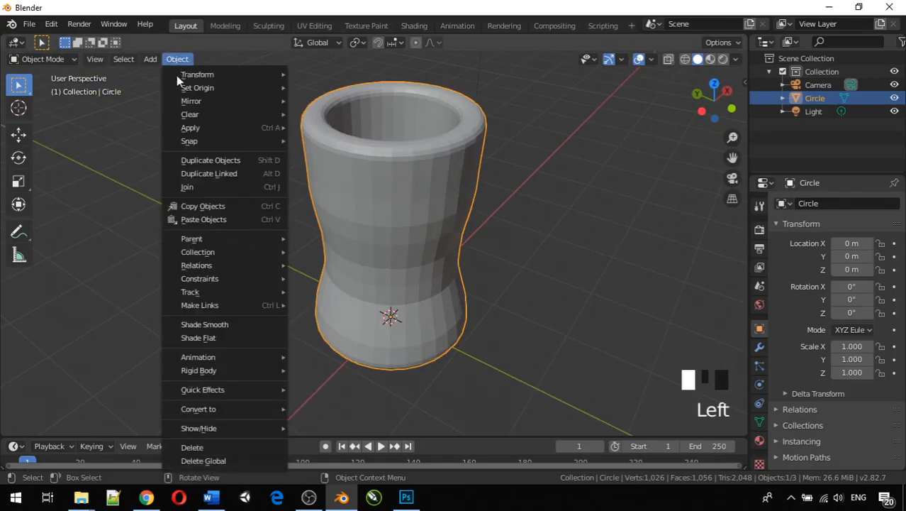
left_click(214, 325)
middle_click_drag(214, 326, 273, 290)
left_click(578, 296)
Step: Examine the smooth-shaded vessel's rim and outer contour from above and from several sides
middle_click_drag(569, 297, 596, 363)
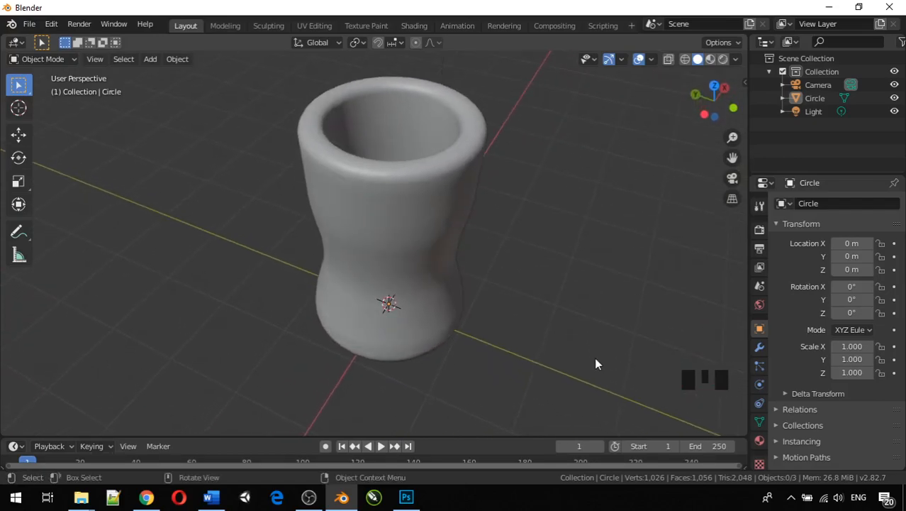
scroll(595, 364, "down", 1)
scroll(596, 364, "up", 3)
middle_click_drag(548, 371, 472, 290)
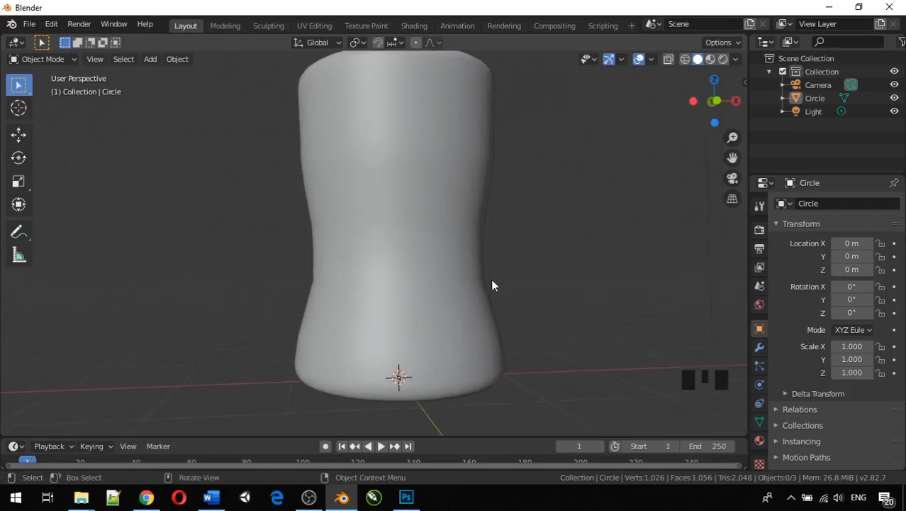
left_click(522, 285)
middle_click_drag(521, 286, 212, 317)
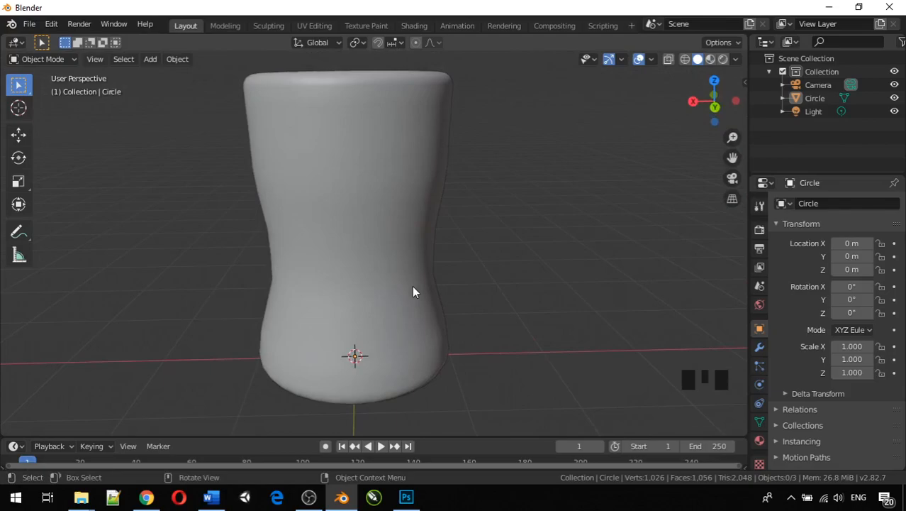
middle_click_drag(413, 291, 479, 268)
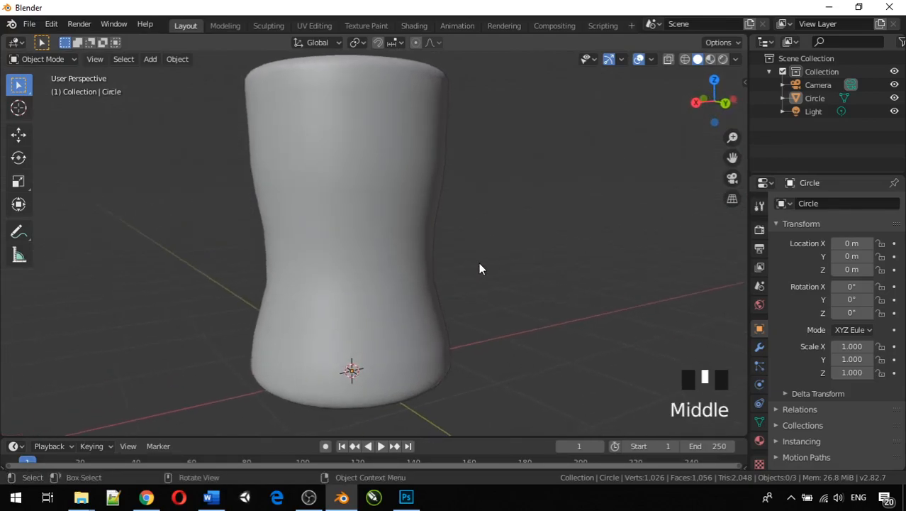
Step: Select the vessel, reopen it in Edit Mode and clear the edge loop selection
left_click(384, 213)
middle_click_drag(384, 213, 405, 226)
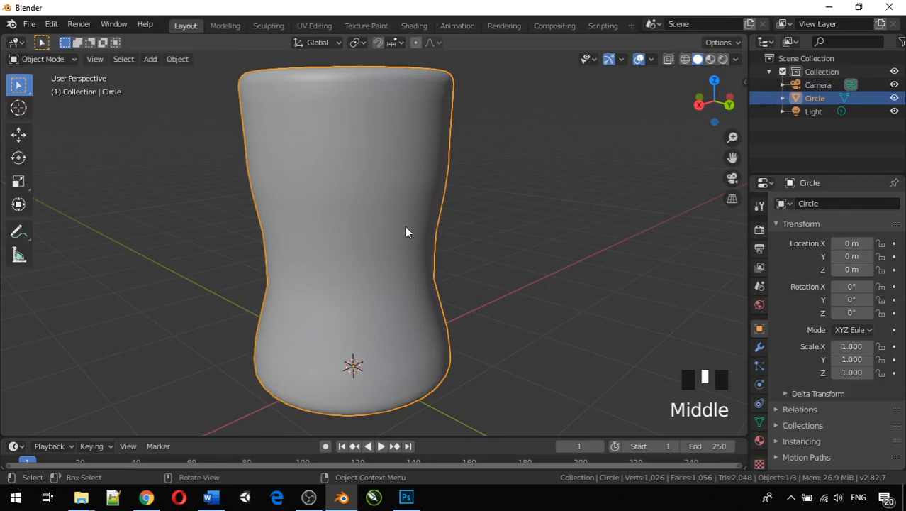
key("Tab")
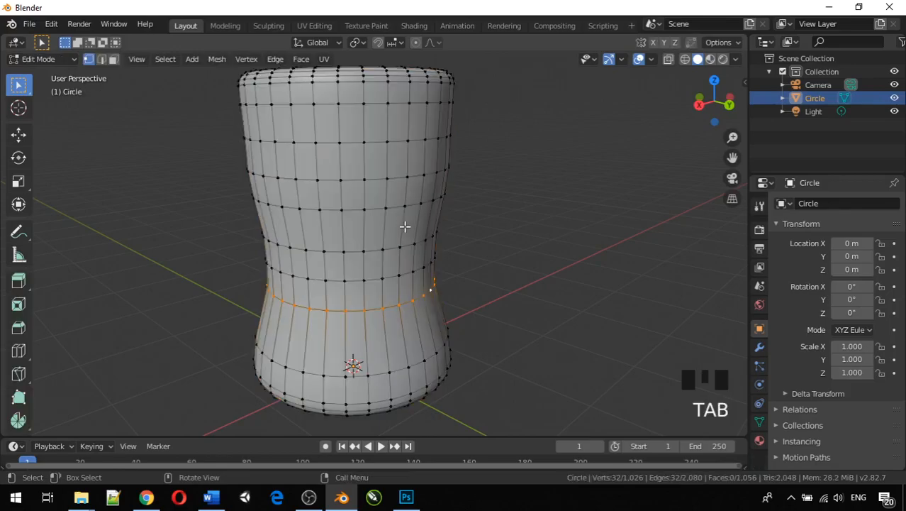
middle_click_drag(369, 223, 552, 214)
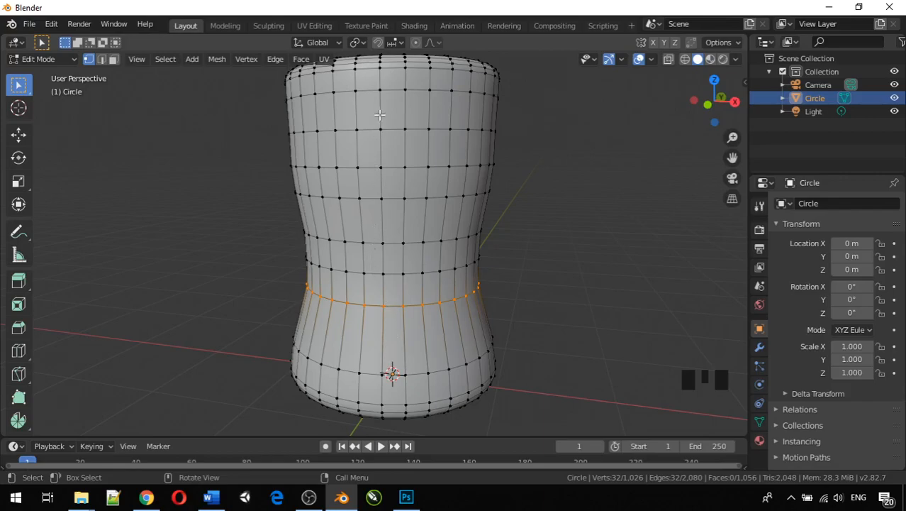
middle_click_drag(365, 124, 407, 131)
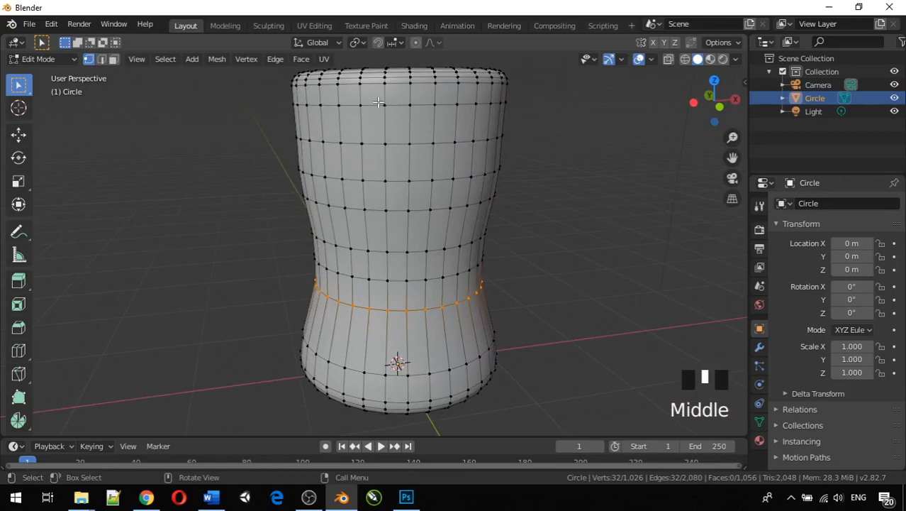
left_click(654, 178)
middle_click_drag(653, 178, 594, 183)
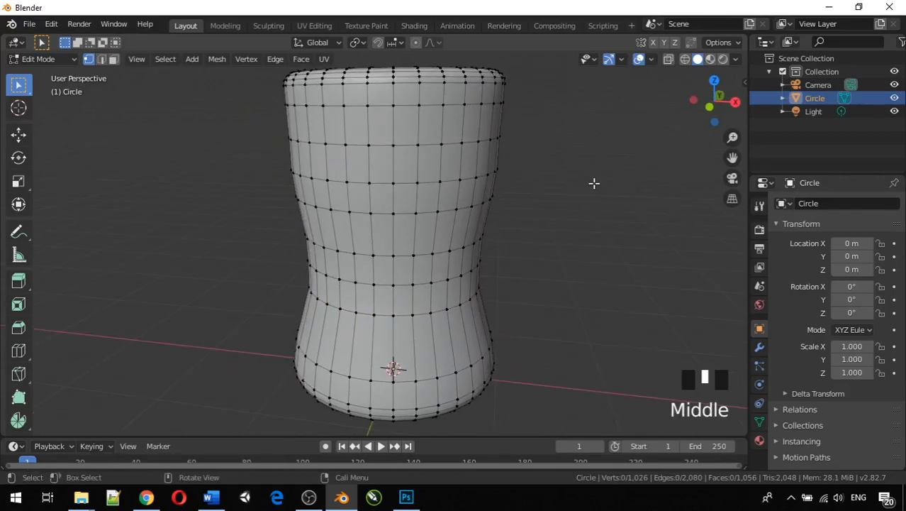
Step: Inspect the vessel's mesh in front orthographic view and from underneath its base
key("KP_1")
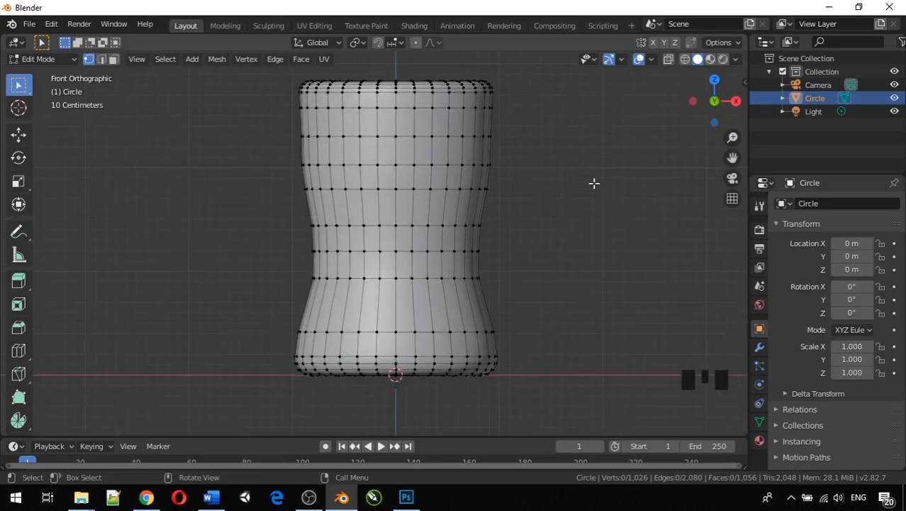
key("KP_1")
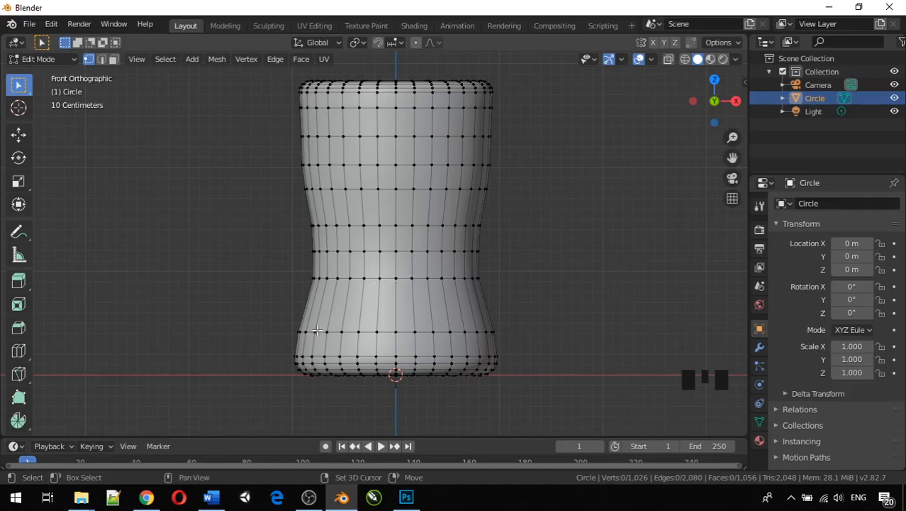
middle_click_drag(271, 317, 269, 264)
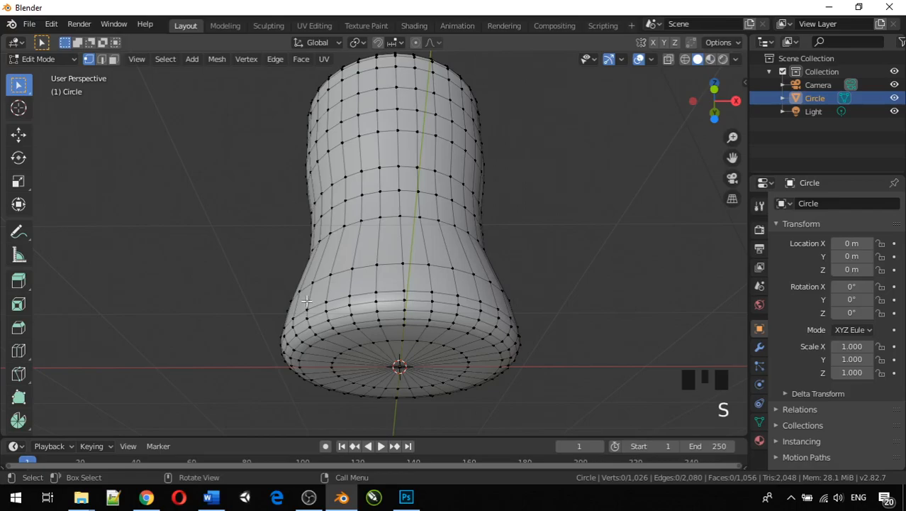
scroll(294, 300, "down", 2)
middle_click_drag(294, 300, 283, 270)
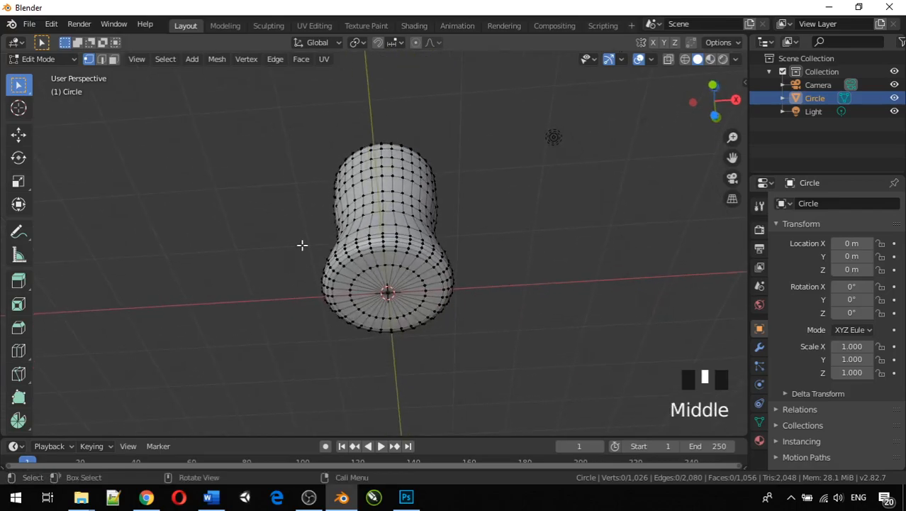
Step: Select the vertices of the base and the lowest rings all the way around the vessel with Circle Select
key("c")
mouse_move(334, 264)
left_mouse_down()
mouse_move(358, 261)
mouse_move(338, 290)
mouse_move(357, 320)
mouse_move(419, 338)
mouse_move(440, 282)
mouse_move(380, 252)
mouse_move(330, 273)
mouse_move(414, 251)
mouse_move(445, 259)
left_mouse_up()
right_click(496, 283)
middle_click_drag(496, 283, 257, 305)
key("c")
mouse_move(304, 277)
left_mouse_down()
mouse_move(361, 273)
mouse_move(291, 264)
mouse_move(398, 260)
mouse_move(356, 263)
mouse_move(382, 263)
mouse_move(415, 277)
mouse_move(422, 293)
mouse_move(471, 308)
mouse_move(391, 304)
mouse_move(407, 298)
mouse_move(410, 314)
left_mouse_up()
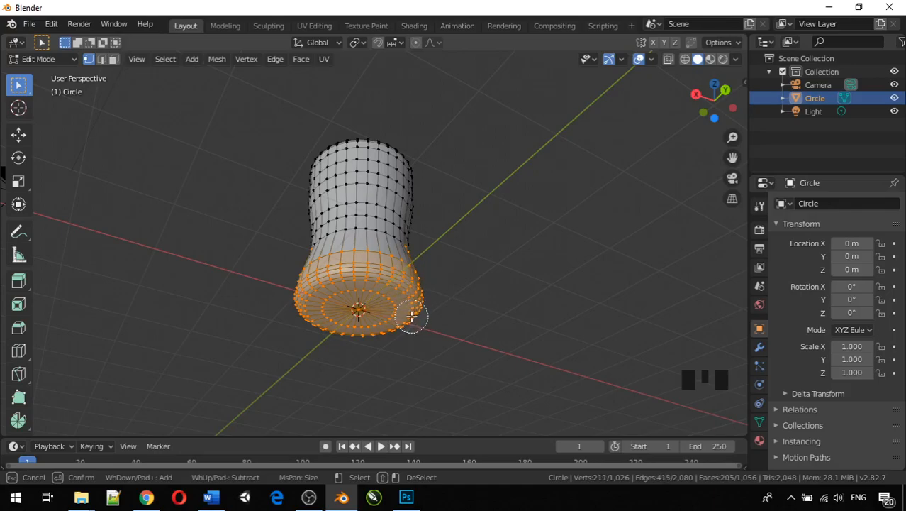
right_click(536, 283)
middle_click_drag(536, 283, 337, 298)
key("c")
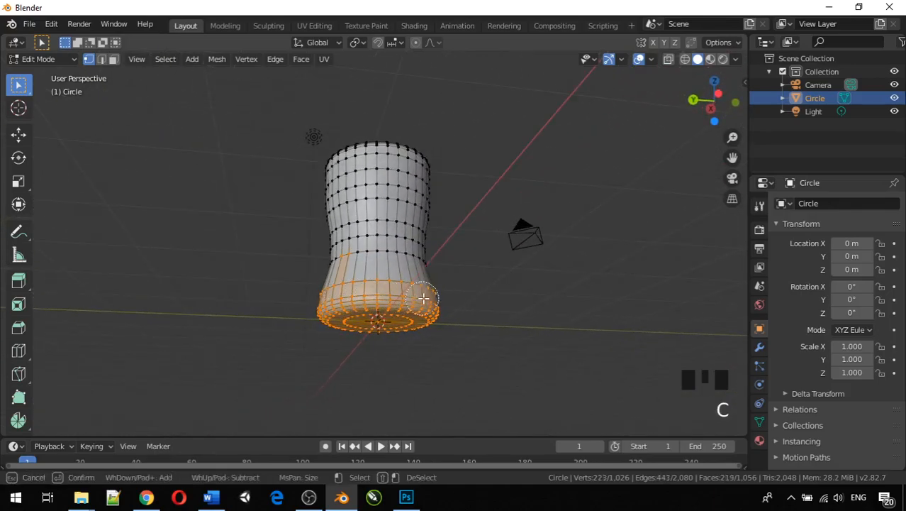
right_click(487, 307)
mouse_move(488, 308)
middle_mouse_down()
mouse_move(322, 320)
mouse_move(381, 302)
middle_mouse_up()
key("c")
left_click_drag(382, 302, 371, 302)
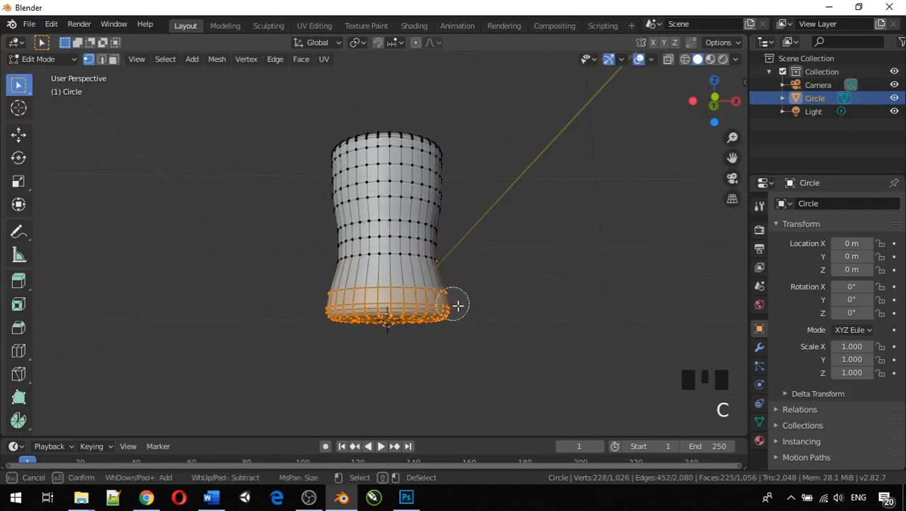
Step: Remove the stray vertices above the lowest rings from the base selection
right_click(528, 308)
mouse_move(529, 308)
middle_mouse_down()
mouse_move(380, 287)
mouse_move(388, 278)
mouse_move(375, 264)
middle_mouse_up()
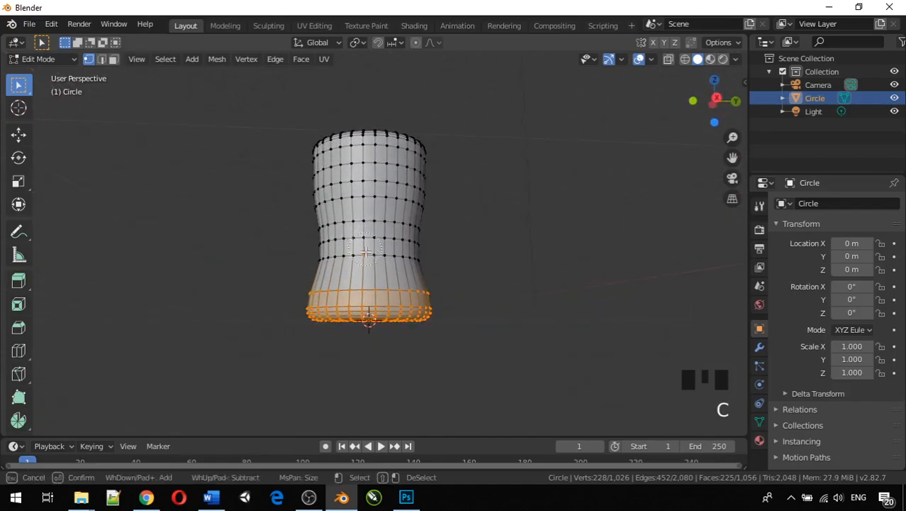
mouse_move(482, 260)
middle_mouse_down()
mouse_move(291, 263)
mouse_move(369, 261)
middle_mouse_up()
key("c")
mouse_move(551, 264)
middle_mouse_down()
mouse_move(512, 261)
mouse_move(437, 283)
mouse_move(447, 285)
mouse_move(461, 250)
mouse_move(447, 277)
middle_mouse_up()
Step: Scale the selected base rings down to about 0.90 and check the outline in front view
key("s")
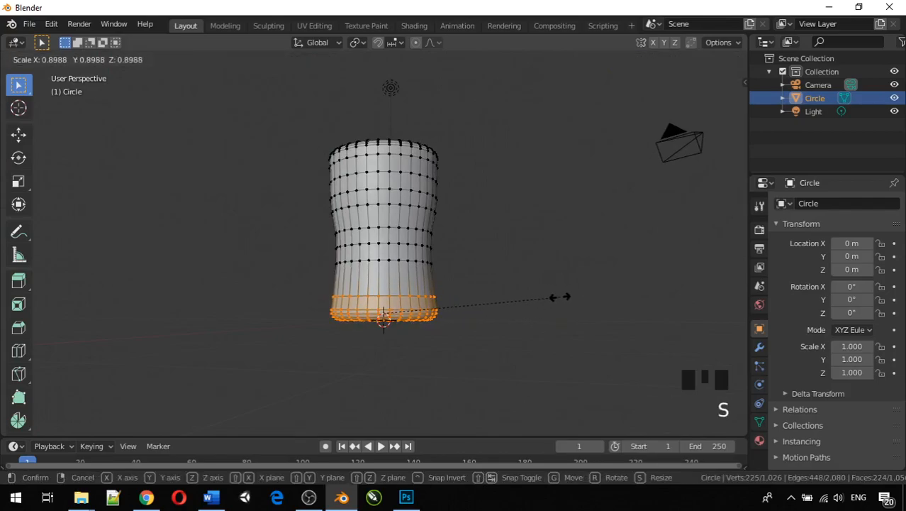
left_click(561, 297)
left_click(552, 293)
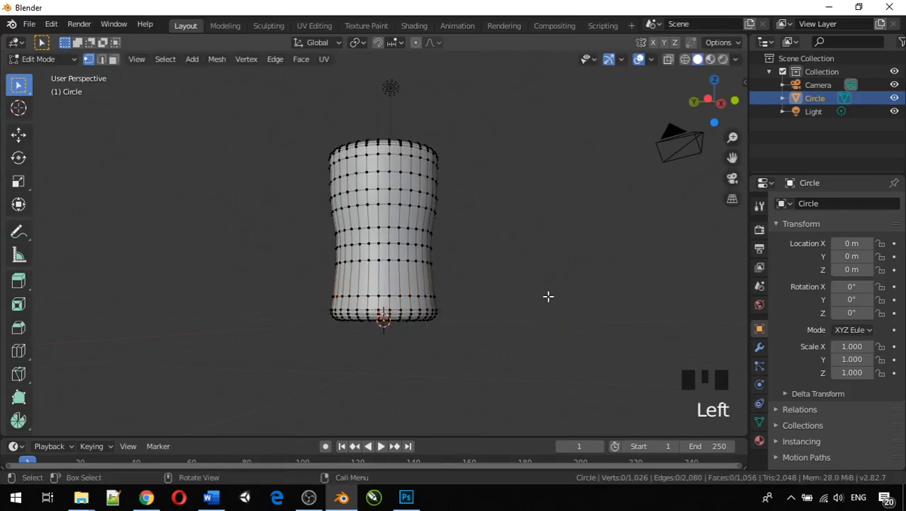
key("KP_1")
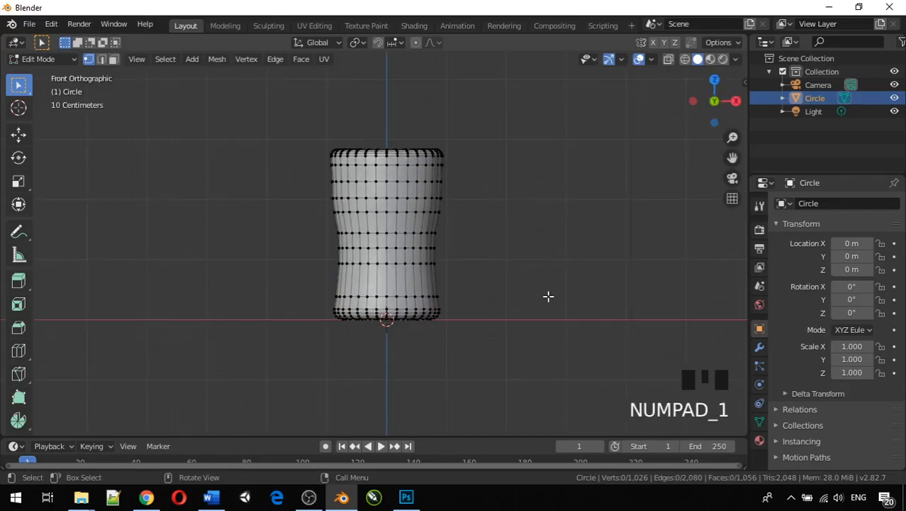
scroll(392, 236, "down", 2)
left_click(528, 229)
middle_click_drag(500, 235, 404, 260)
Step: Restore the base ring selection, scale it further down by about 0.98 and clear the selection
key("ctrl+z")
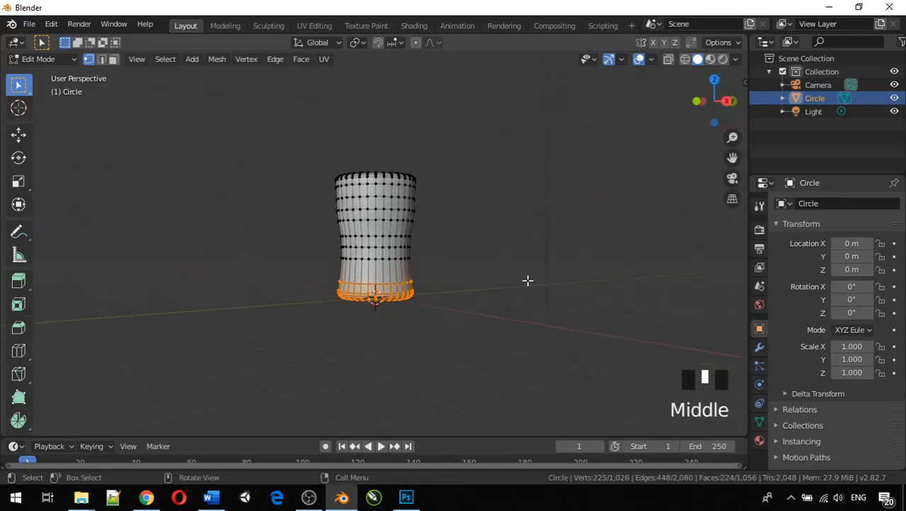
key("s")
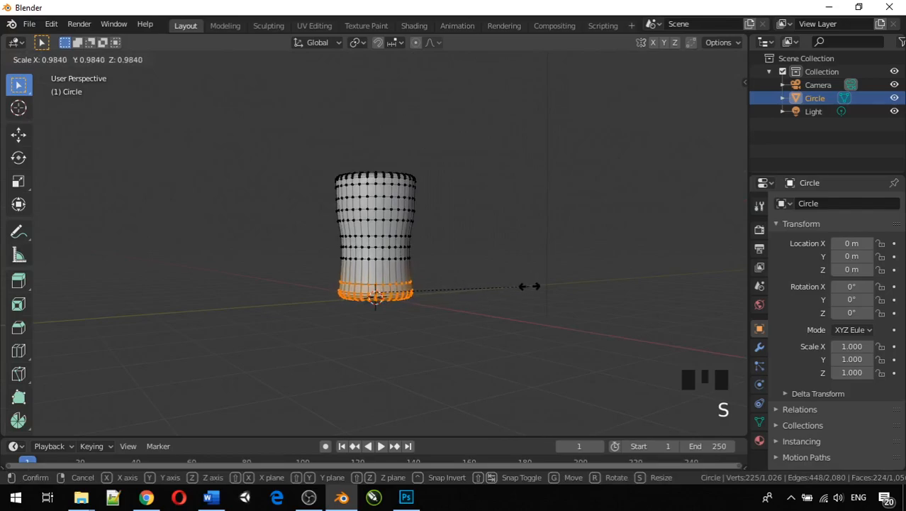
left_click(529, 285)
left_click(484, 295)
middle_click_drag(484, 296, 343, 275)
left_click(429, 305)
Step: Return to Object Mode, select the vessel and scale it along Z to 0.930
key("Tab")
left_click(368, 249)
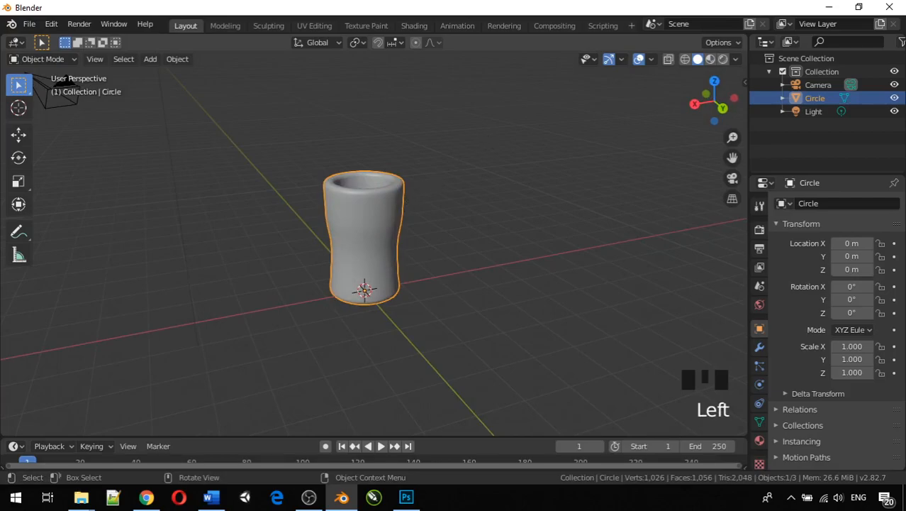
key("s")
key("z")
left_click(456, 222)
middle_click_drag(456, 221, 455, 202)
scroll(408, 219, "up", 4)
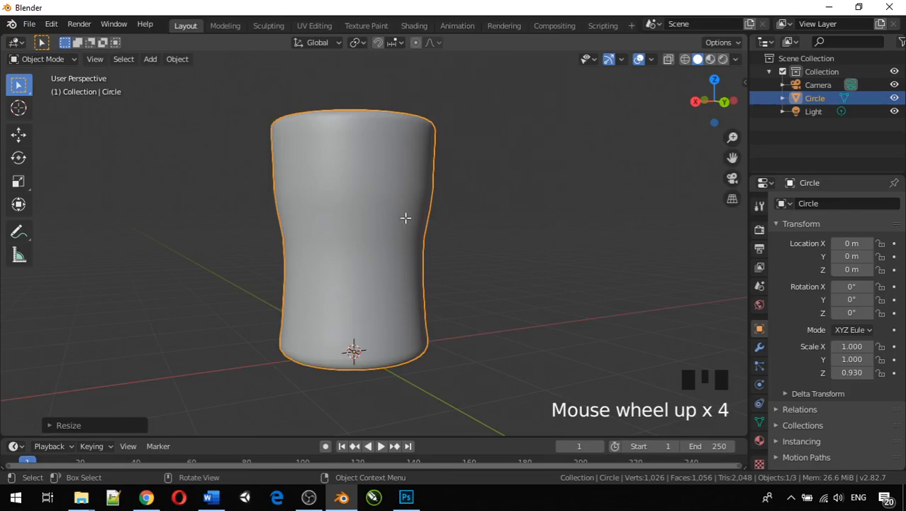
Step: Reopen the vessel in Edit Mode, align to front view and switch to edge selection
key("Tab")
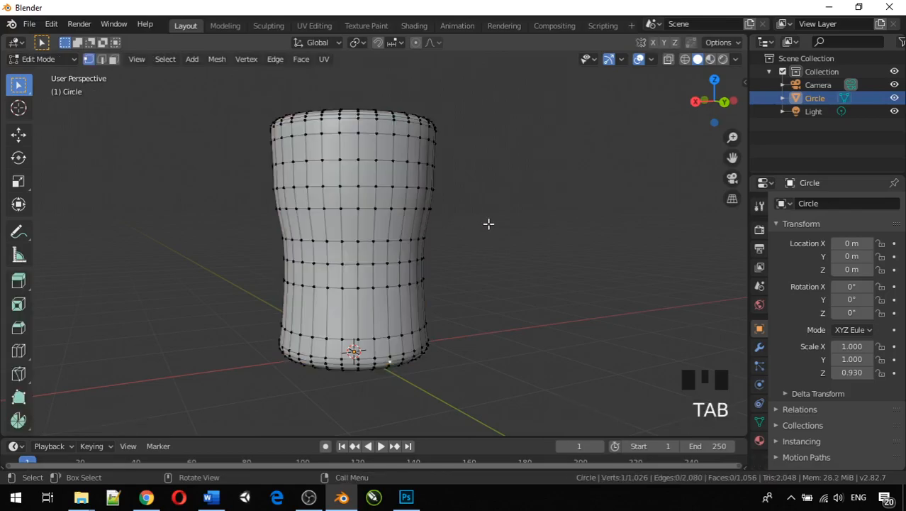
key("KP_1")
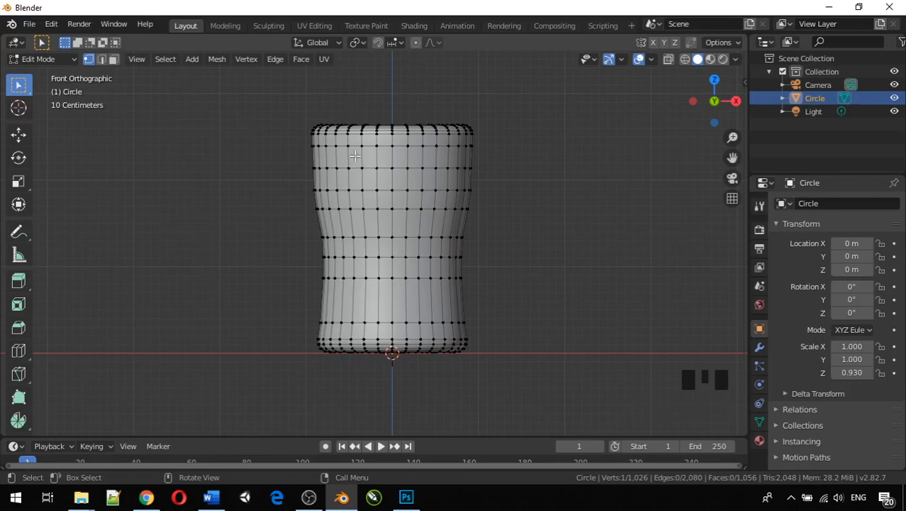
key("Left")
left_click(101, 61)
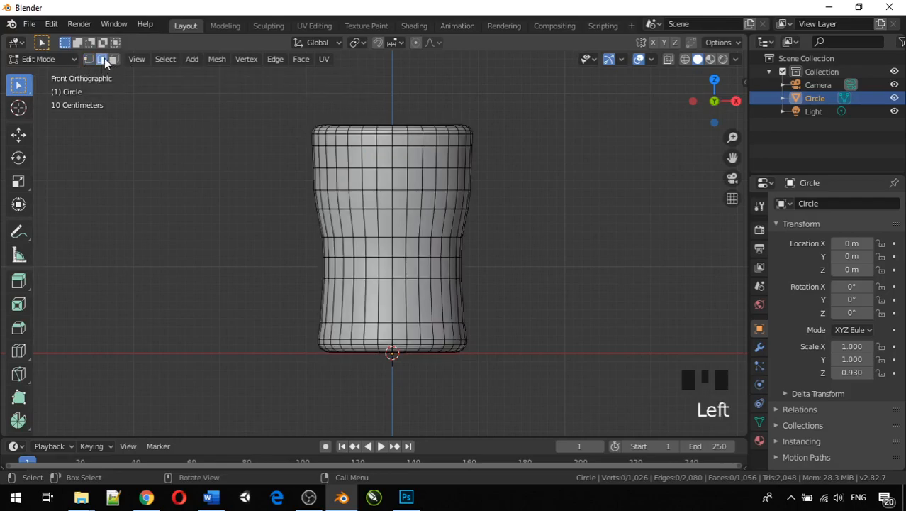
left_click(104, 62)
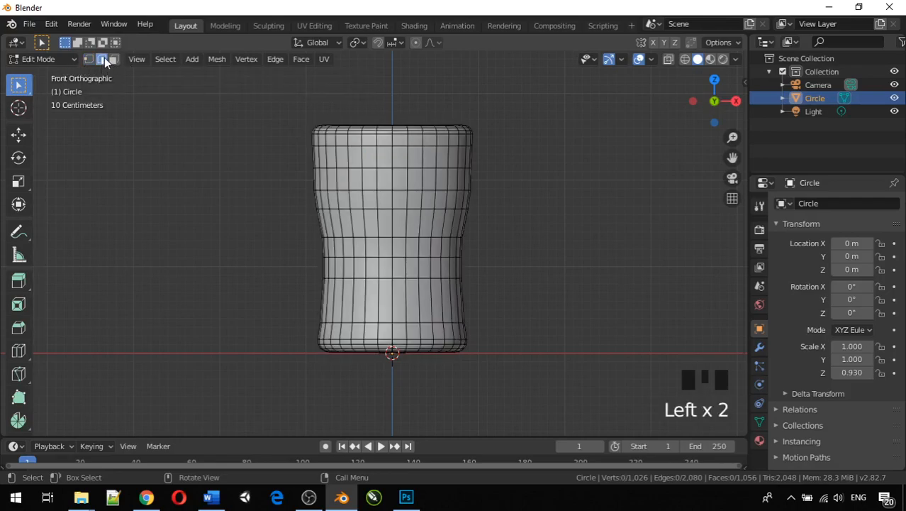
Step: Select the edges outlining a rectangle five faces wide and three high on the vessel's upper front
left_click(362, 156)
left_click(363, 179, "shift")
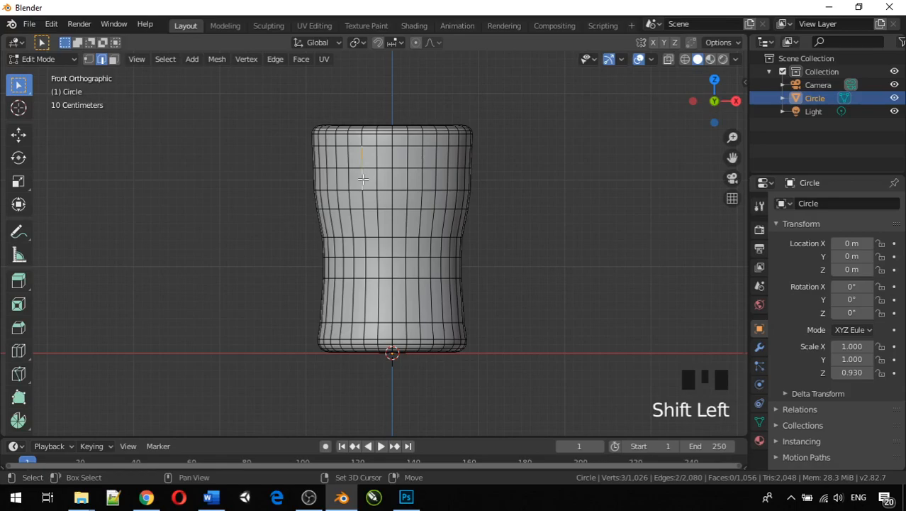
left_click(363, 201, "shift")
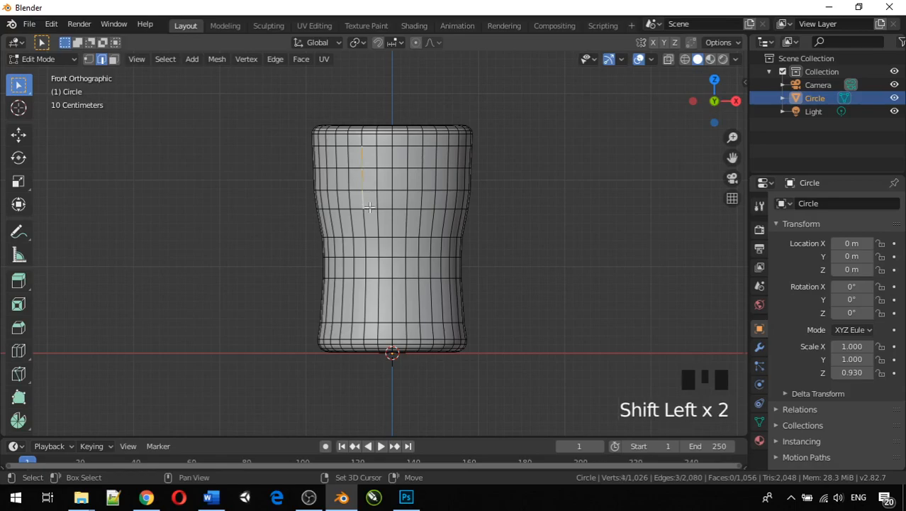
left_click(370, 208, "shift")
left_click(382, 208, "shift")
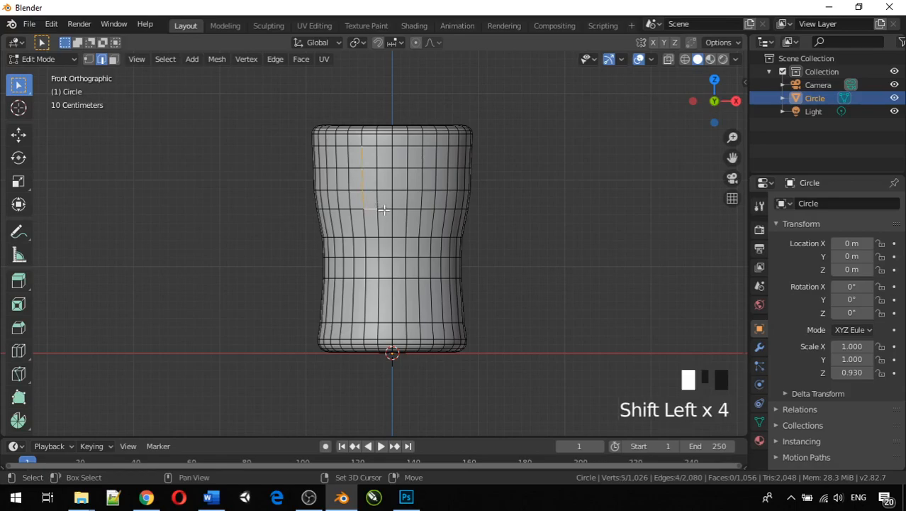
left_click(397, 208, "shift")
left_click(409, 209, "shift")
left_click(423, 209, "shift")
left_click(432, 208, "shift")
left_click(435, 185, "shift")
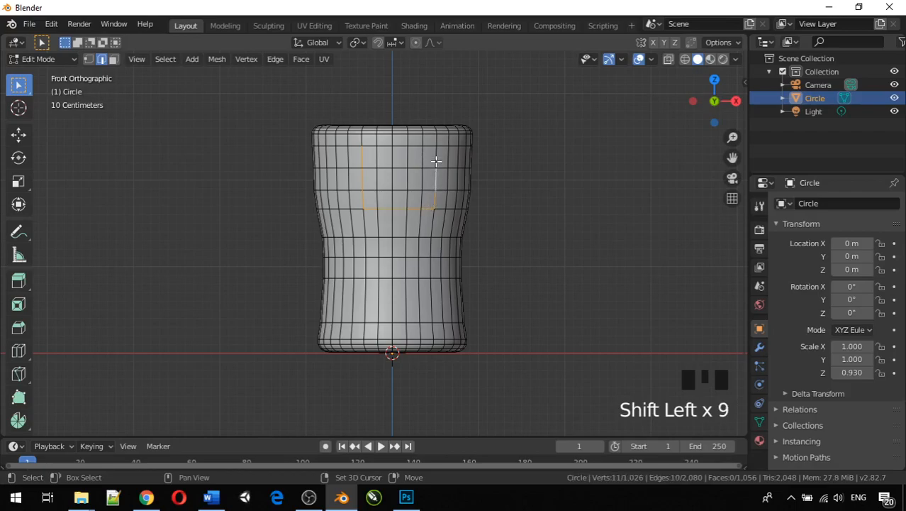
left_click(436, 154, "shift")
left_click(431, 146, "shift")
left_click(410, 146, "shift")
left_click(397, 147, "shift")
left_click(381, 146, "shift")
left_click(367, 146, "shift")
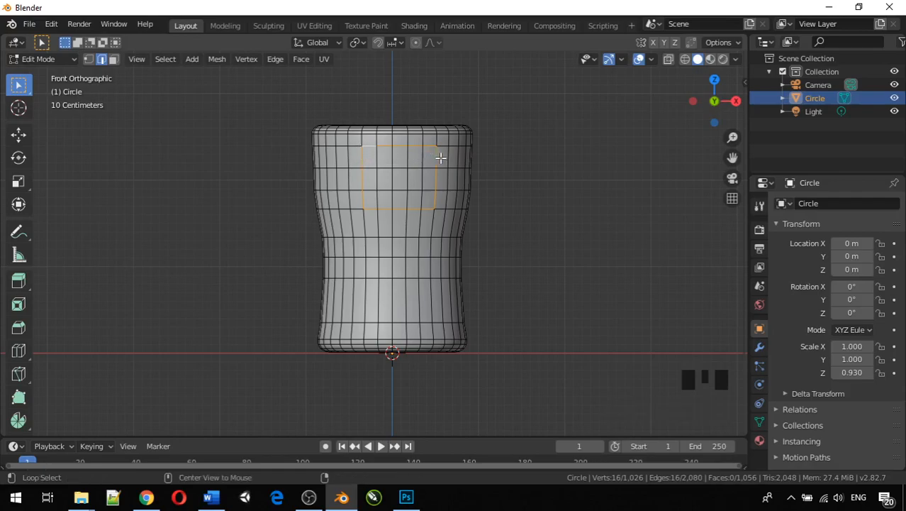
left_click(361, 163, "alt")
left_click(360, 162)
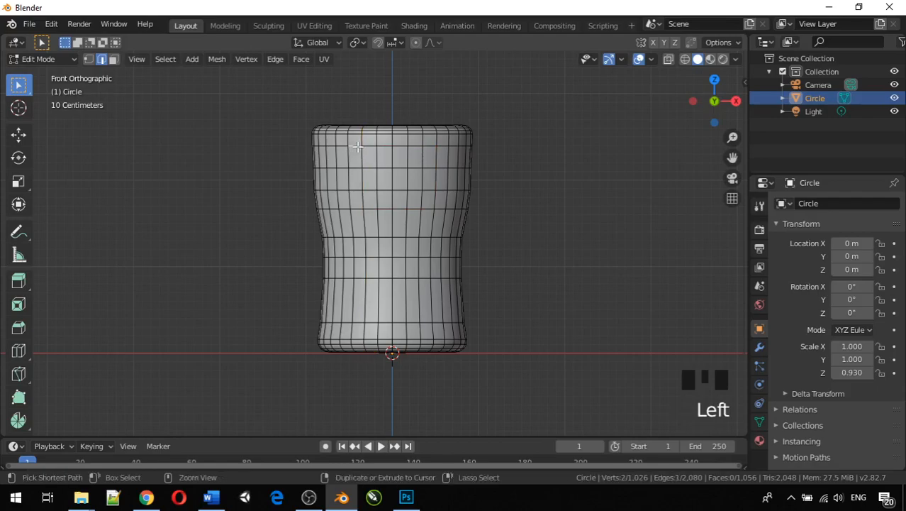
key("ctrl+z")
key("ctrl+z")
key("ctrl+z")
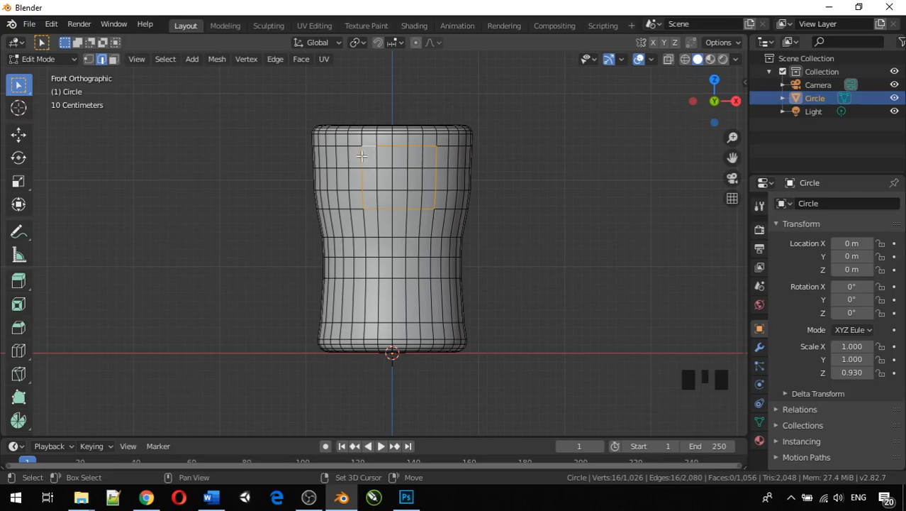
Step: Widen the upper rectangular edge outline by one face column on its left side
left_click(362, 149, "shift")
left_click(363, 175, "shift")
left_click(365, 195, "shift")
left_click(355, 209, "shift")
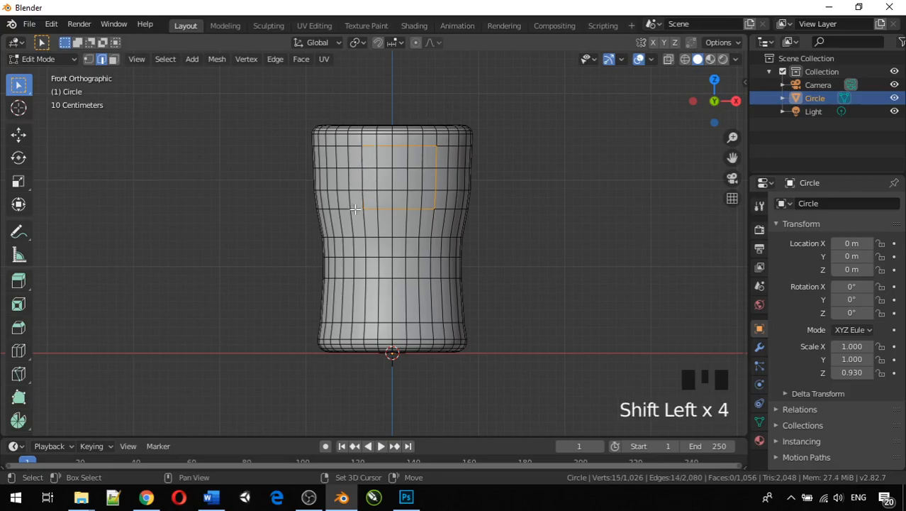
left_click(348, 195, "shift")
left_click(349, 175, "shift")
left_click(350, 160, "shift")
left_click(356, 147, "shift")
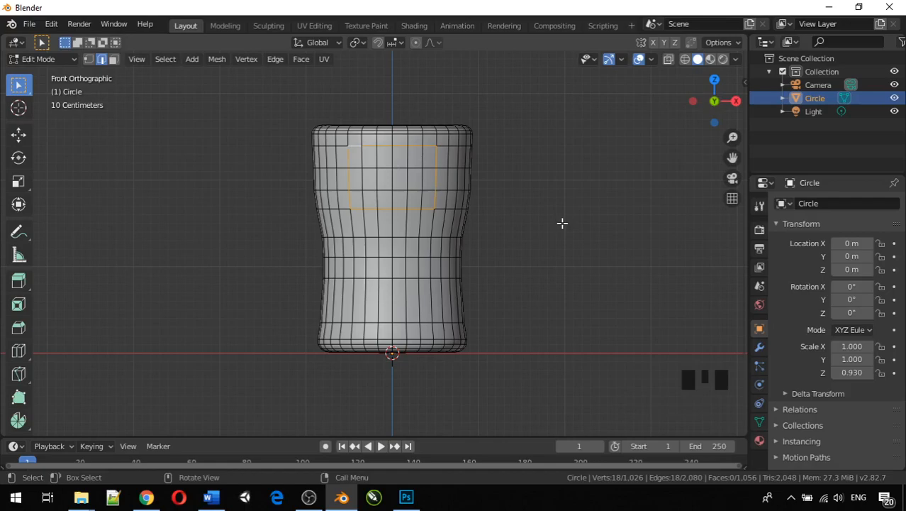
Step: Add a row of eight horizontal edges across the front at the waist to the selection
middle_click_drag(494, 222, 462, 210)
key("KP_1")
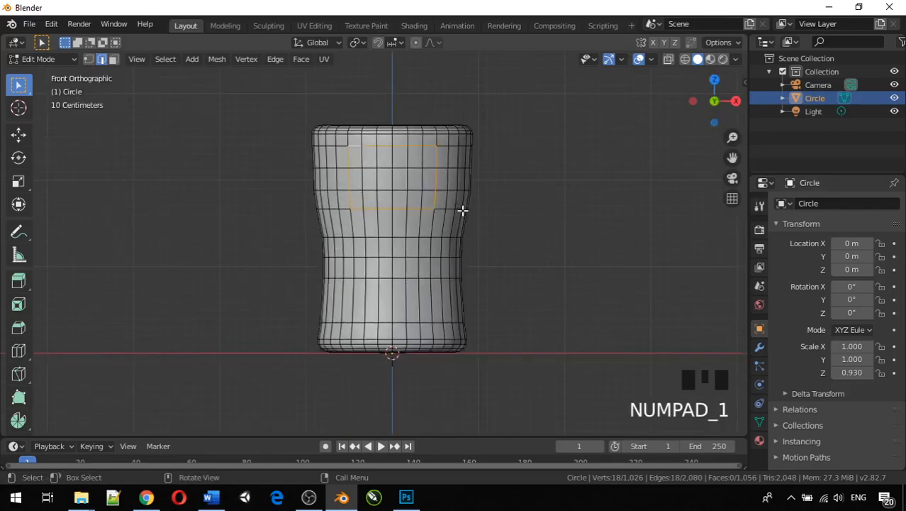
left_click(345, 236, "shift")
left_click(359, 237, "shift")
left_click(372, 239, "shift")
left_click(385, 237, "shift")
left_click(401, 237, "shift")
left_click(418, 238, "shift")
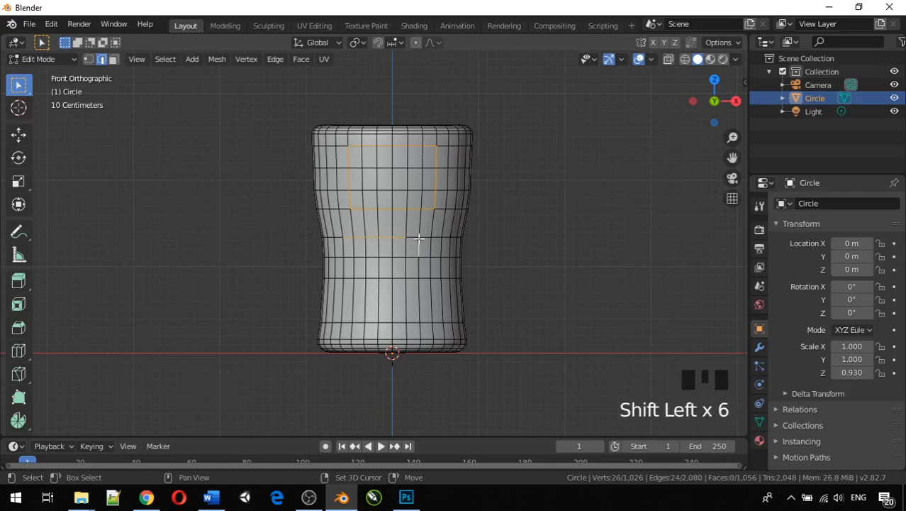
left_click(419, 238, "shift")
left_click(421, 237, "shift")
left_click(423, 238, "shift")
left_click(440, 236, "shift")
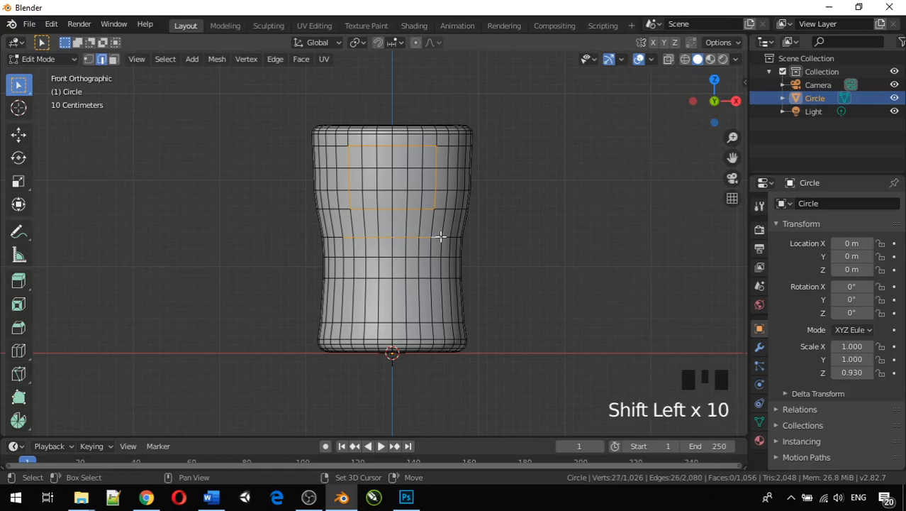
Step: Add the eight-edge row two faces below and the side edges on both ends, closing a second rectangle
left_click(349, 276, "shift")
left_click(368, 283, "shift")
left_click(367, 285, "shift")
left_click(367, 278, "shift")
left_click(375, 278, "shift")
left_click(386, 279, "shift")
left_click(402, 280, "shift")
left_click(421, 278, "shift")
left_click(436, 279, "shift")
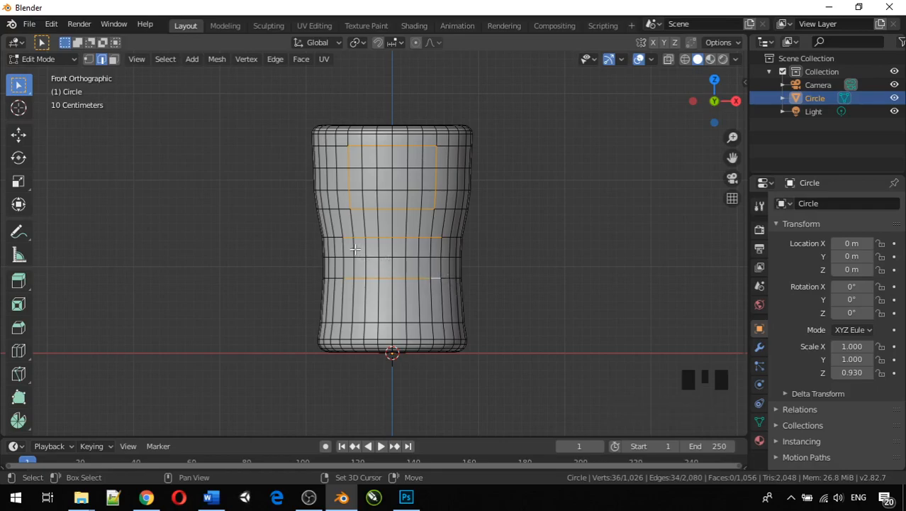
left_click(344, 239, "shift")
left_click(343, 262, "shift")
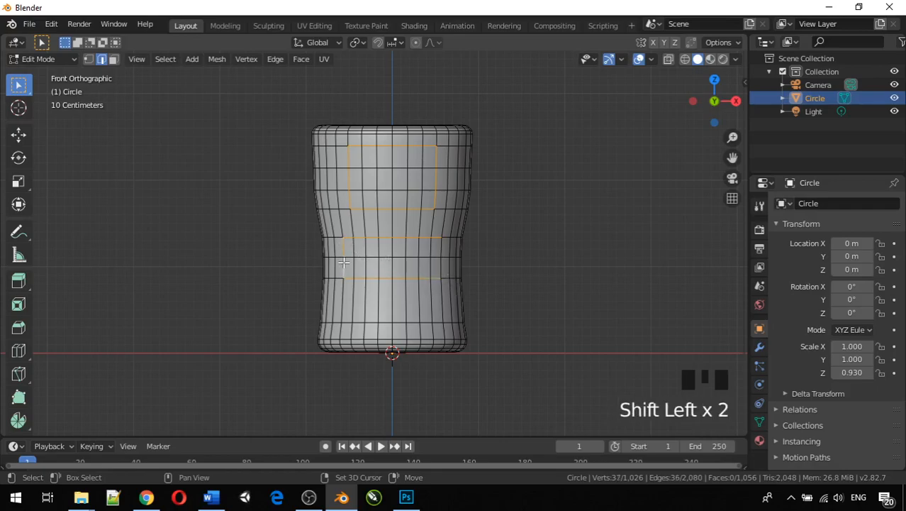
left_click(441, 245, "shift")
left_click(439, 268, "shift")
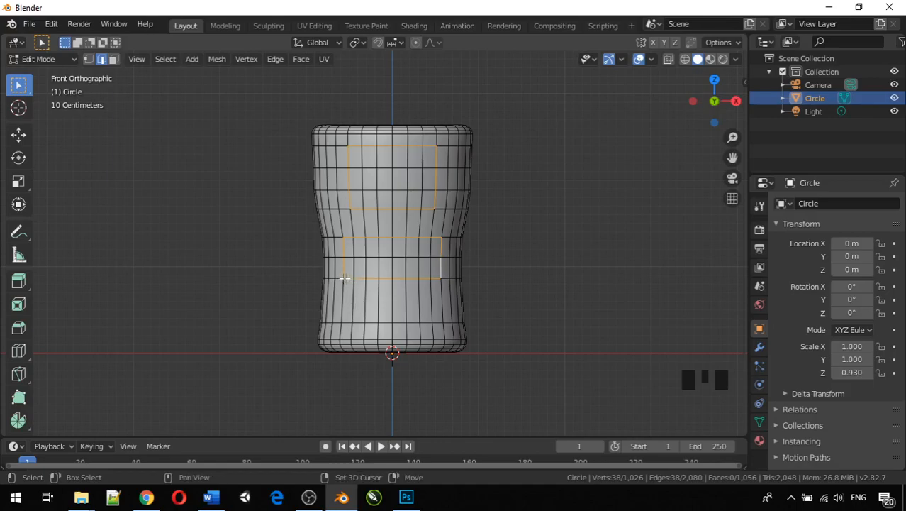
Step: Extend the selection below the second rectangle with a left side edge and the horizontal edges above the base
left_click(344, 278, "shift")
left_click(344, 278, "shift")
left_click(343, 286, "shift")
left_click(346, 322, "shift")
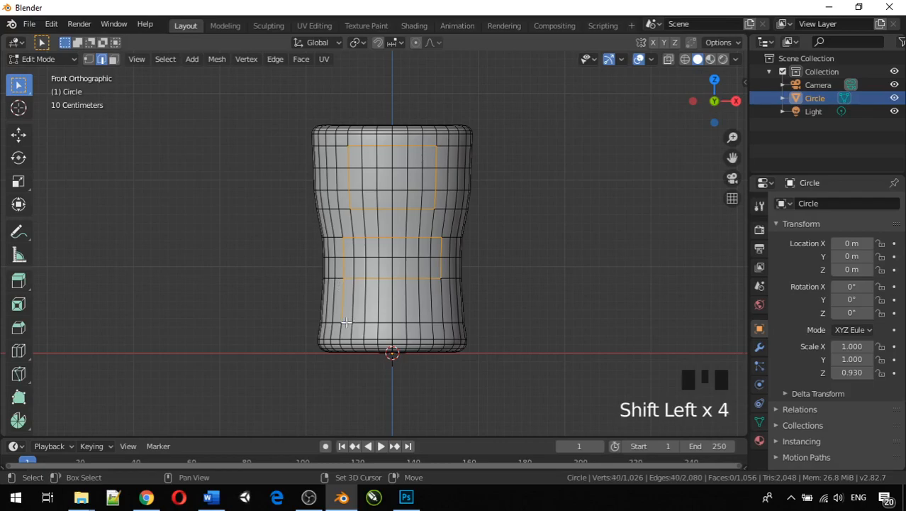
left_click(358, 322, "shift")
left_click(379, 321, "shift")
left_click(379, 321, "shift")
left_click(372, 322, "shift")
left_click(381, 322, "shift")
left_click(408, 322, "shift")
left_click(410, 323, "shift")
left_click(424, 323, "shift")
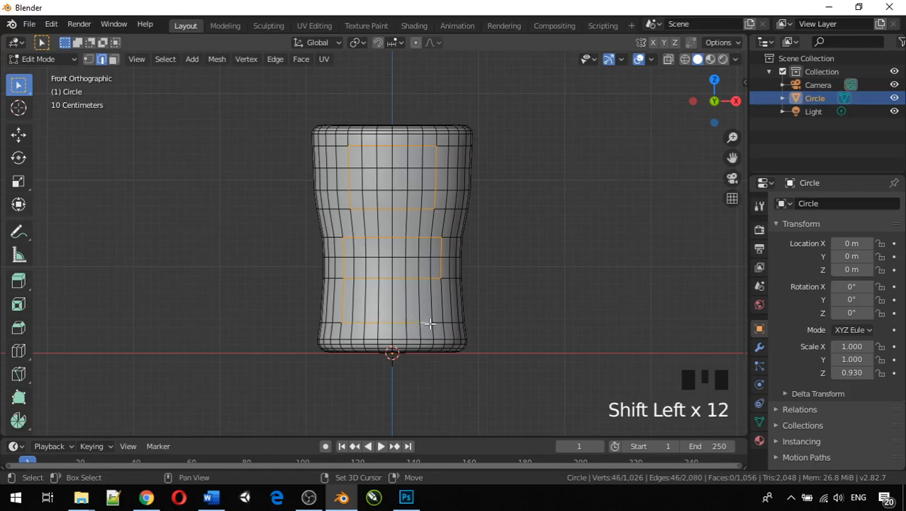
Step: Close the lowest rectangle with its last bottom edge and right side edge, and mark all selected edges as seams
left_click(440, 323, "shift")
left_click(441, 307, "shift")
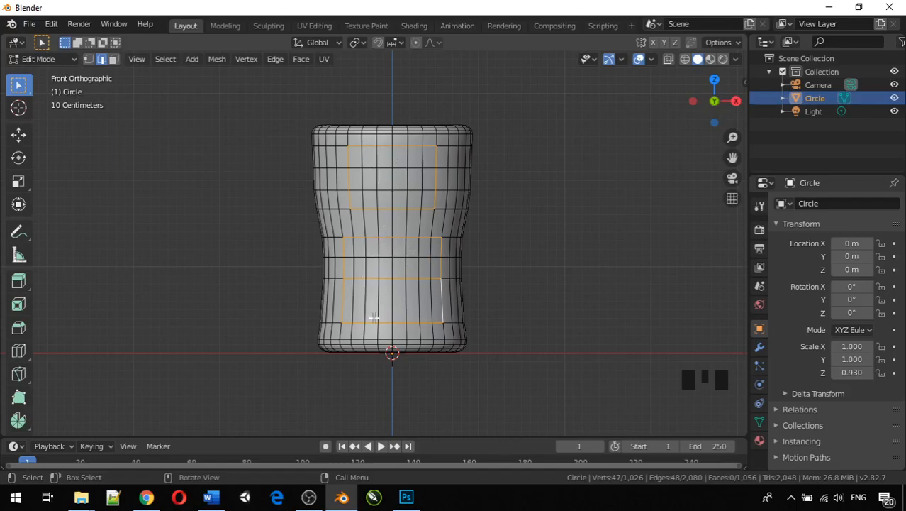
left_click(323, 59)
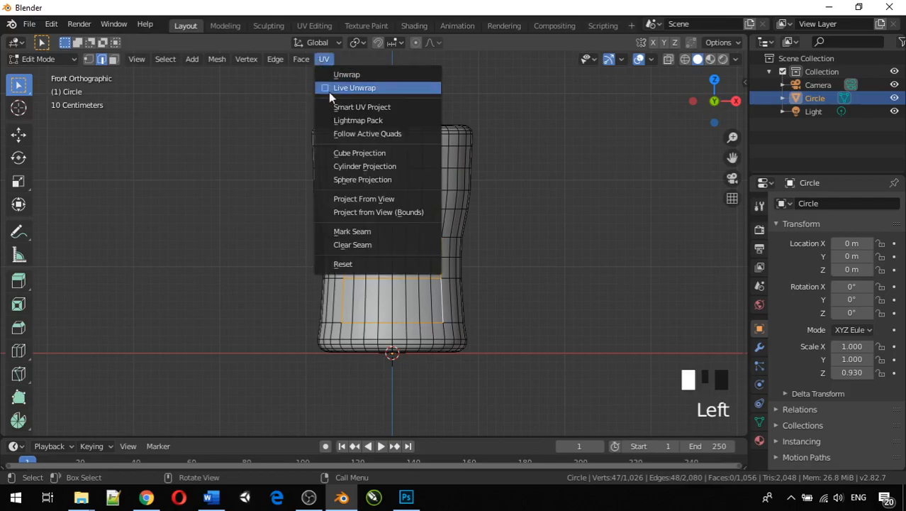
left_click(348, 235)
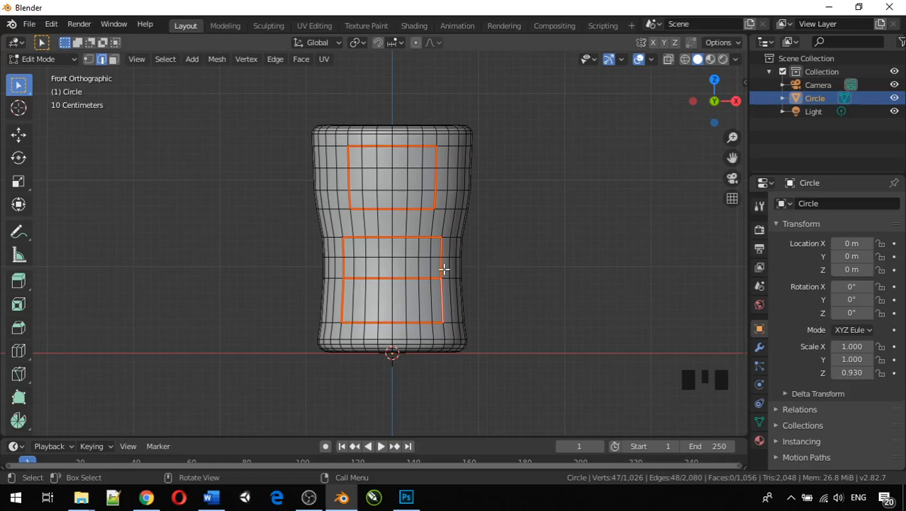
Step: Switch to the UV Editing workspace, zoom in on the vessel's front and pick single faces in face selection mode
left_click(314, 26)
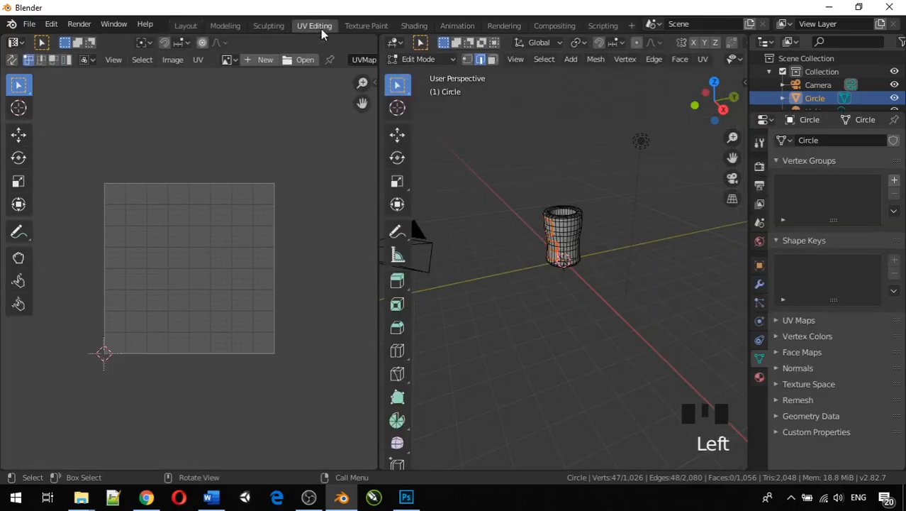
middle_click_drag(563, 238, 661, 211)
scroll(586, 217, "up", 7)
left_click(569, 200)
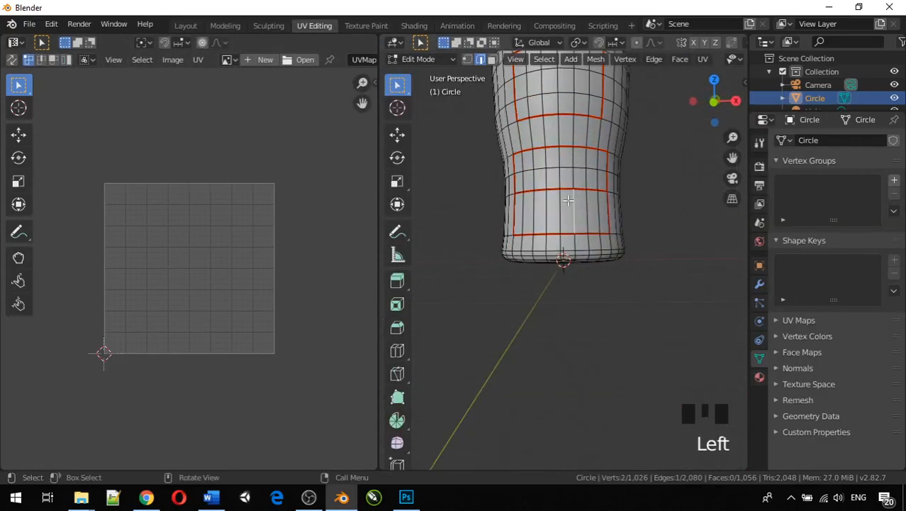
left_click(548, 163)
left_click(492, 60)
left_click(568, 160)
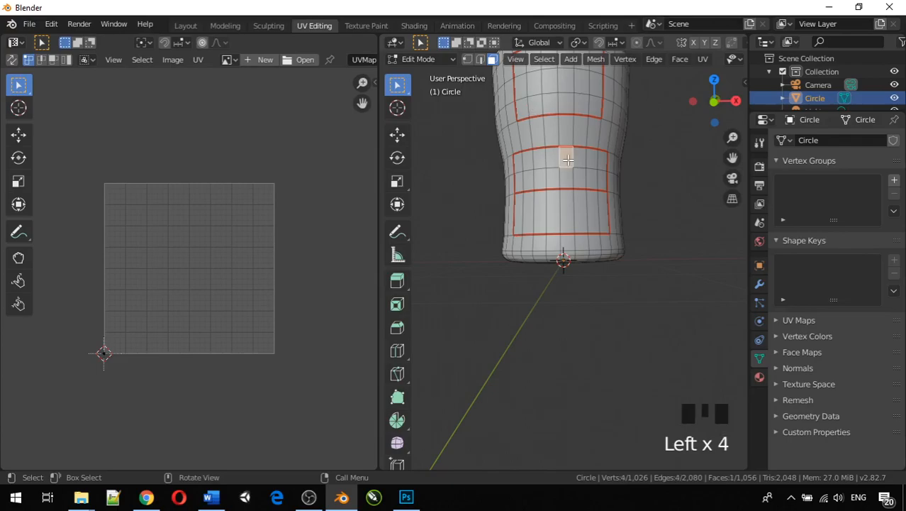
left_click(529, 162)
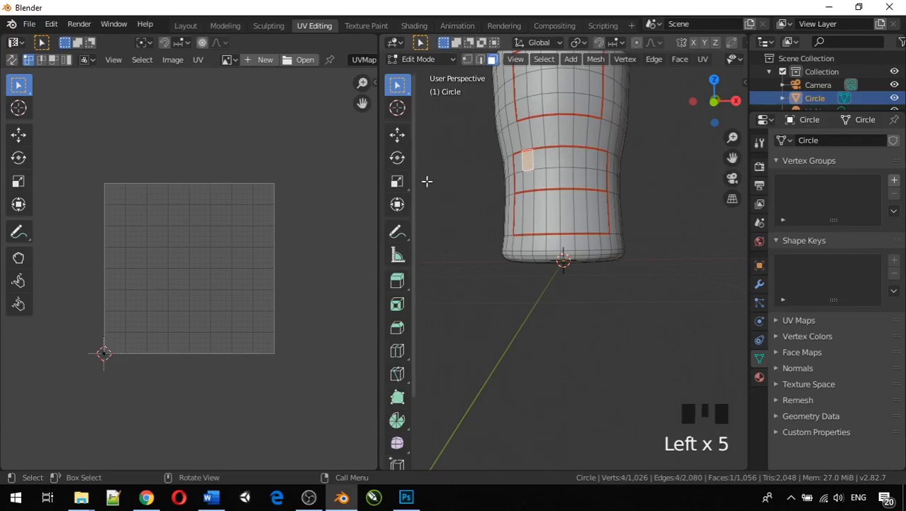
Step: Select all faces of the vessel and unwrap them along the marked seams
scroll(552, 167, "up", 1)
scroll(552, 167, "down", 3)
middle_click_drag(551, 166, 574, 131)
scroll(565, 169, "down", 2)
left_click(567, 135)
left_click(550, 115)
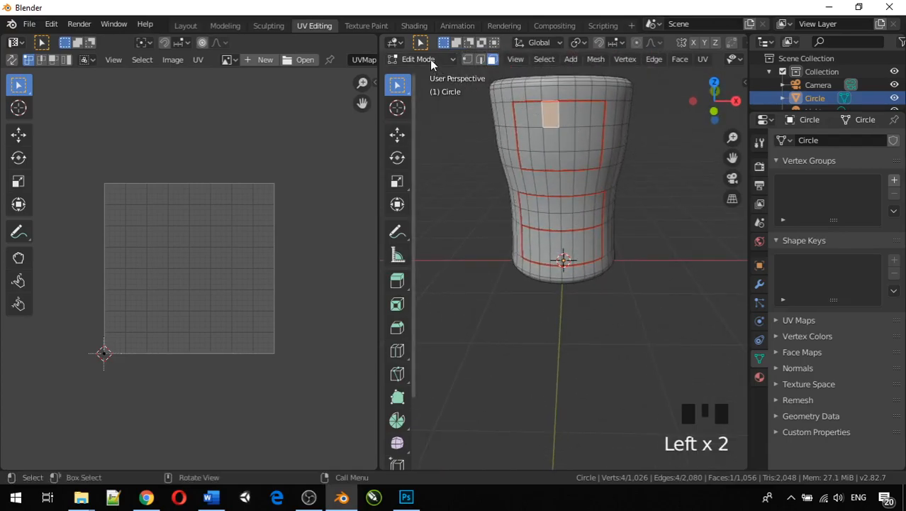
left_click(489, 59)
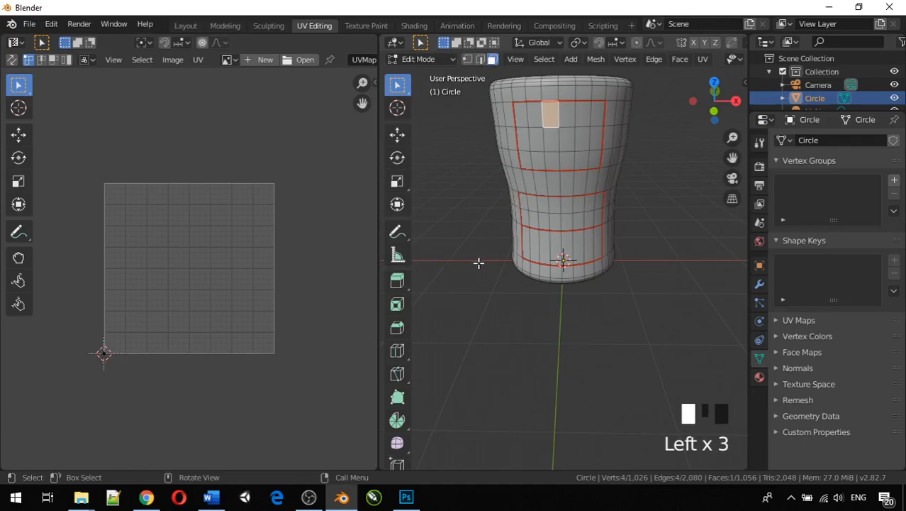
key("a")
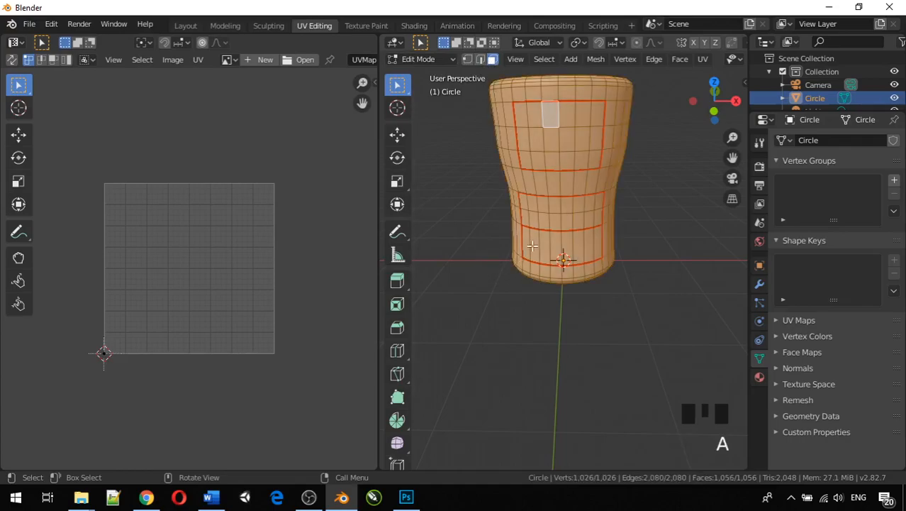
left_click(701, 60)
left_click(709, 75)
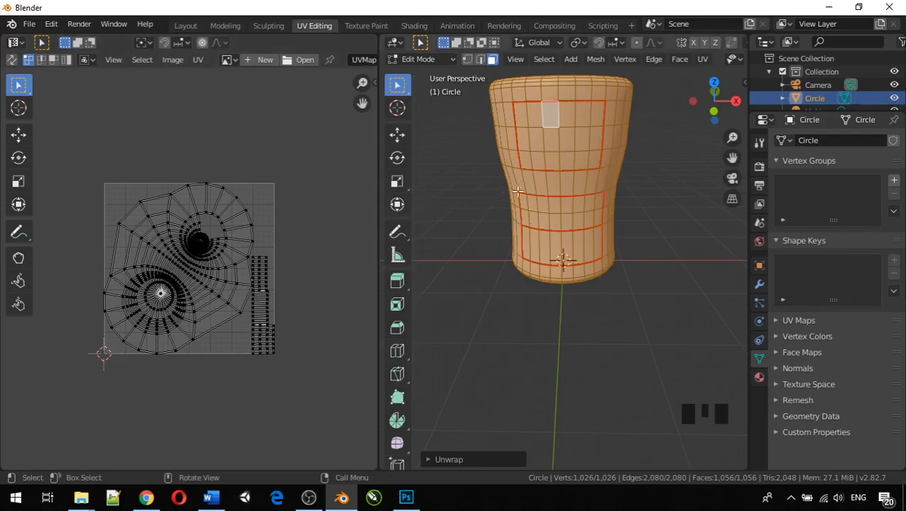
Step: Inspect the UV islands of single faces, then circle-select every face in the upper seamed rectangle to view its island
left_click(560, 156)
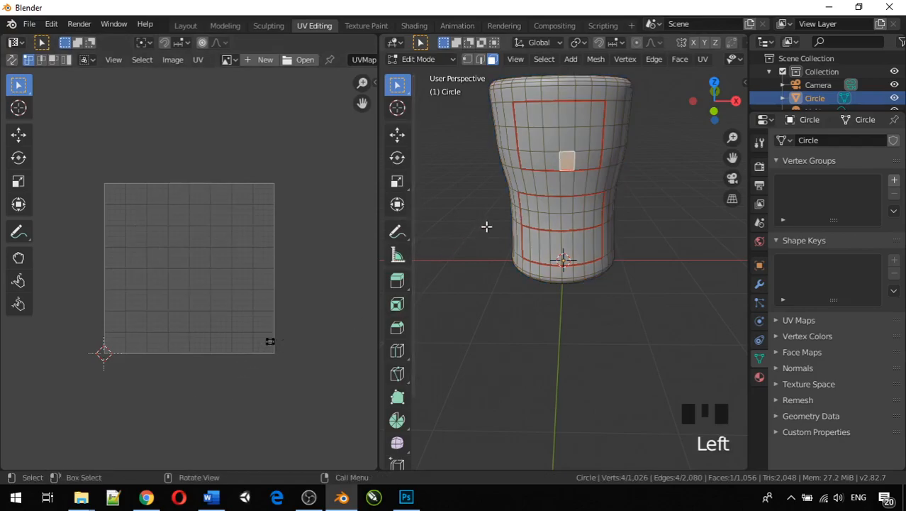
left_click(580, 157)
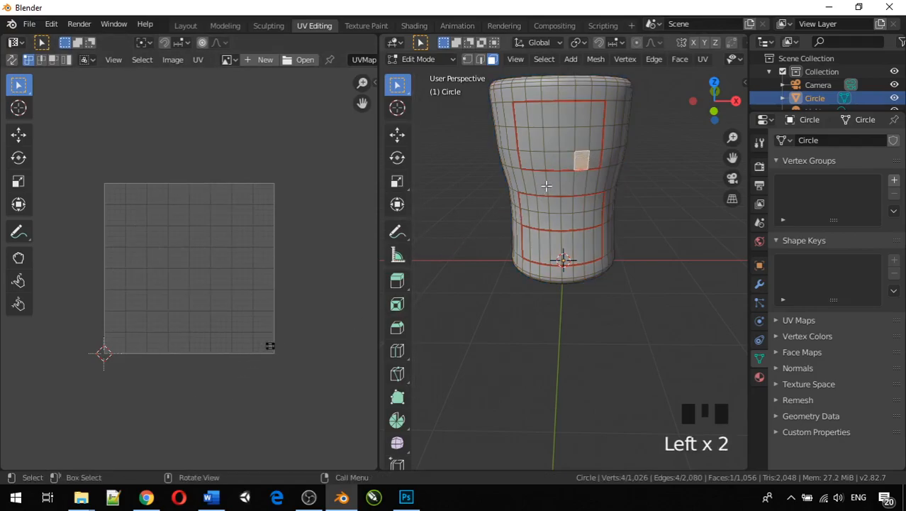
left_click(520, 115)
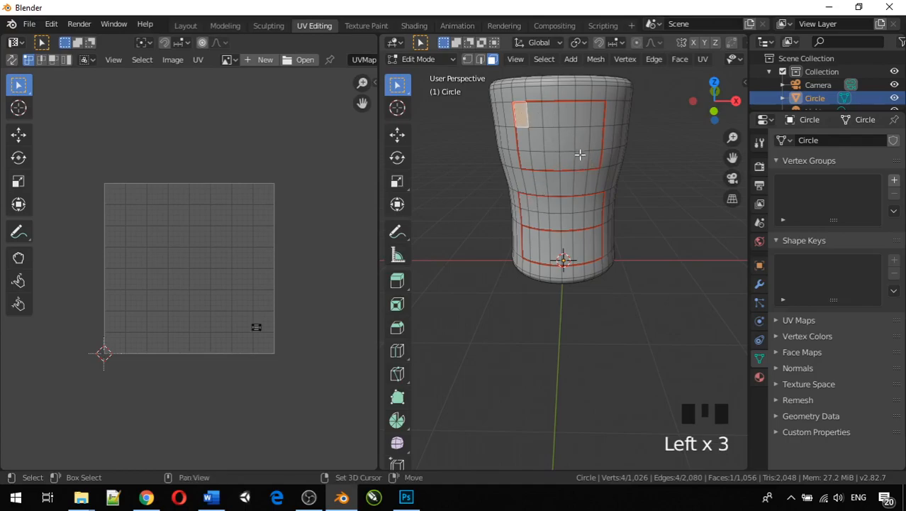
key("c")
mouse_move(583, 148)
left_mouse_down()
mouse_move(580, 117)
mouse_move(538, 139)
mouse_move(542, 151)
left_mouse_up()
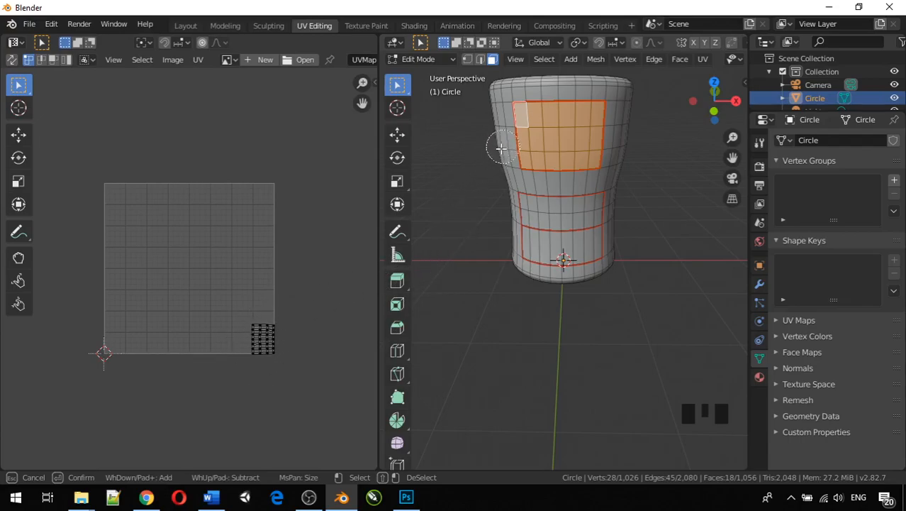
Step: Circle-select and deselect the faces of the two lower seamed rectangles to identify their UV islands
mouse_move(538, 216)
left_mouse_down()
mouse_move(556, 227)
mouse_move(590, 216)
left_mouse_up()
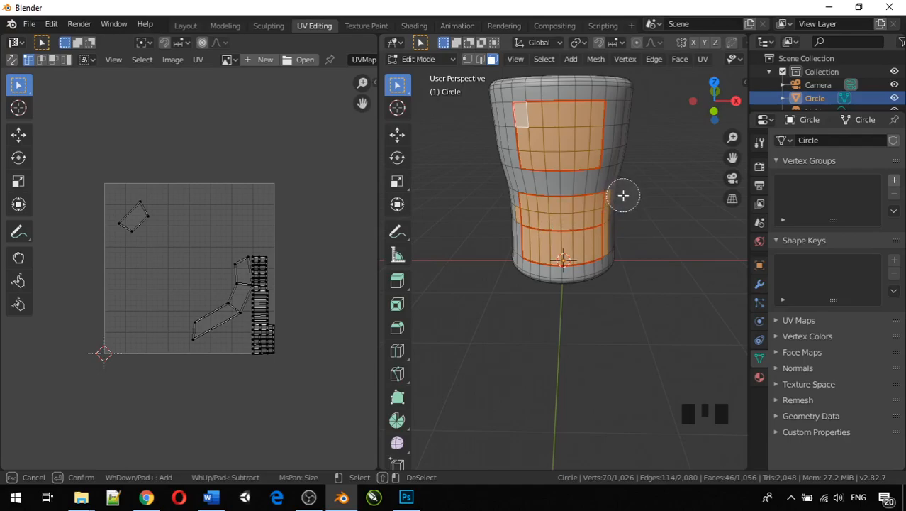
middle_click_drag(619, 214, 619, 225)
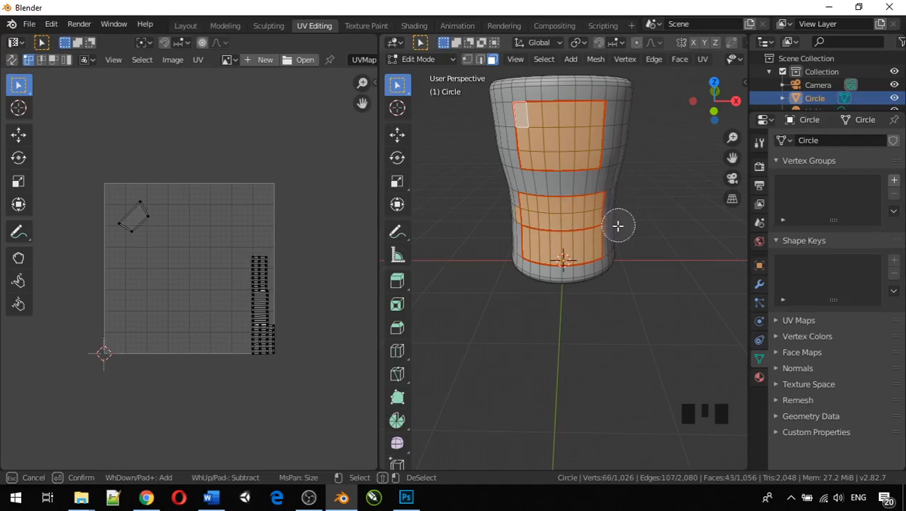
middle_click(502, 211)
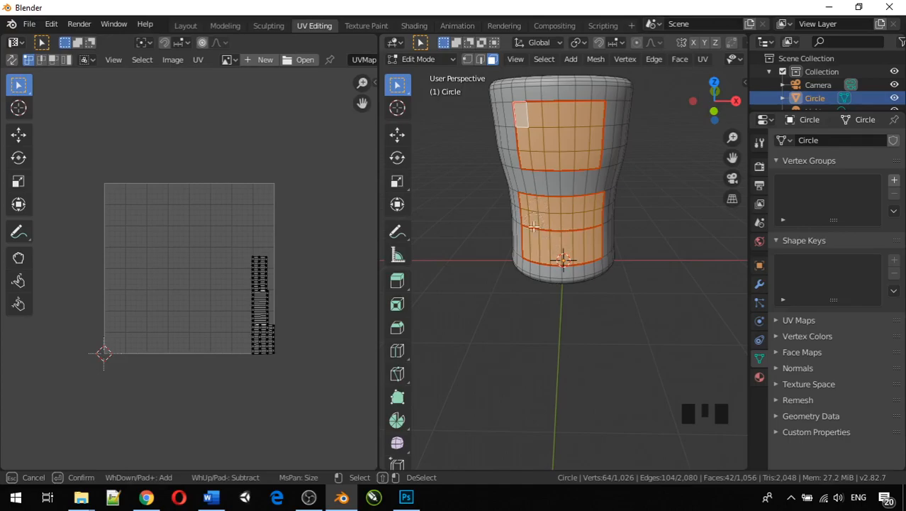
middle_click_drag(536, 210, 595, 213)
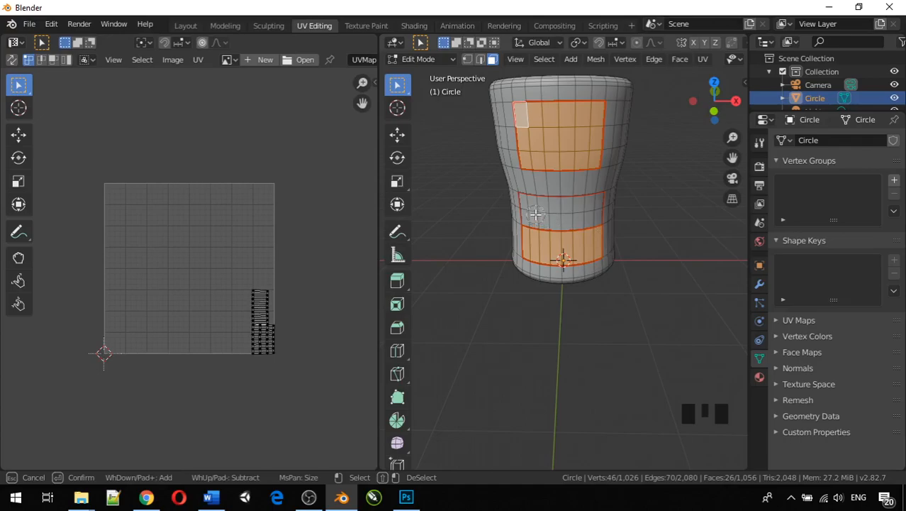
middle_click_drag(533, 247, 591, 247)
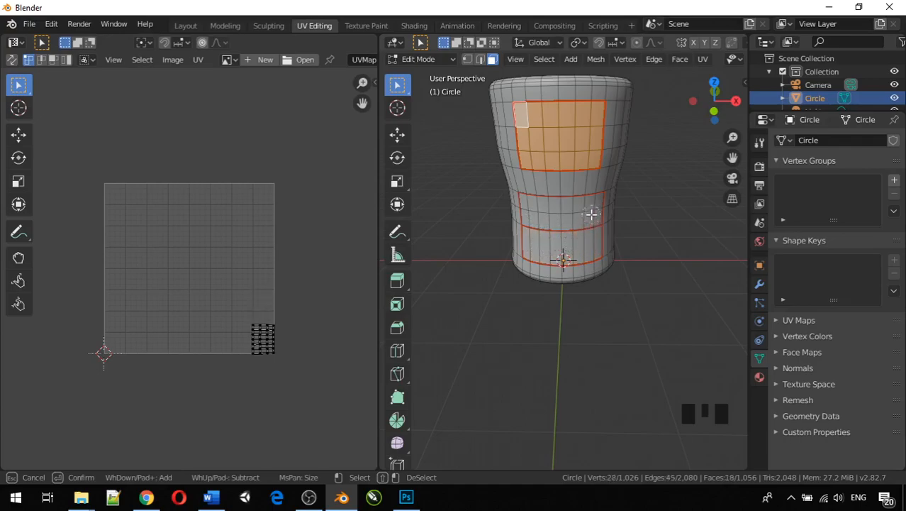
mouse_move(590, 213)
left_mouse_down()
mouse_move(528, 209)
mouse_move(534, 213)
left_mouse_up()
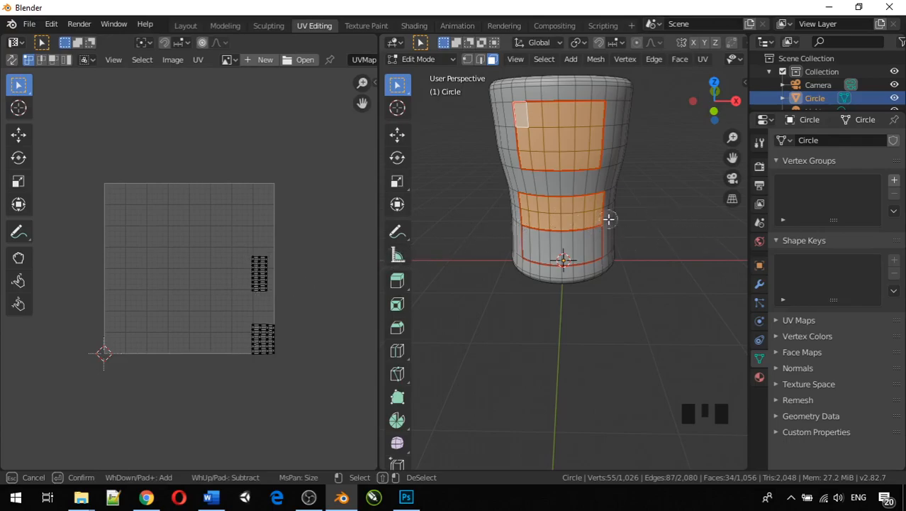
key("Escape")
Step: Reselect the whole mesh and examine its complete UV layout up close
key("a")
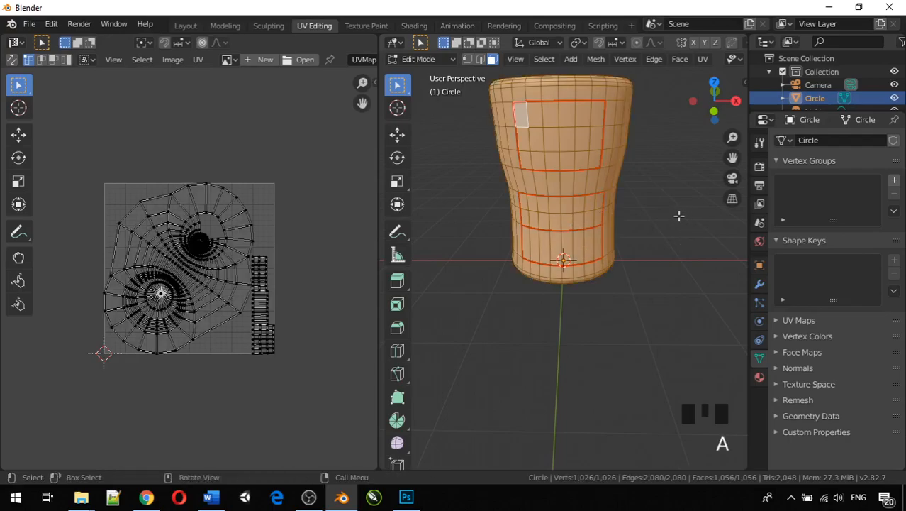
scroll(206, 302, "up", 3)
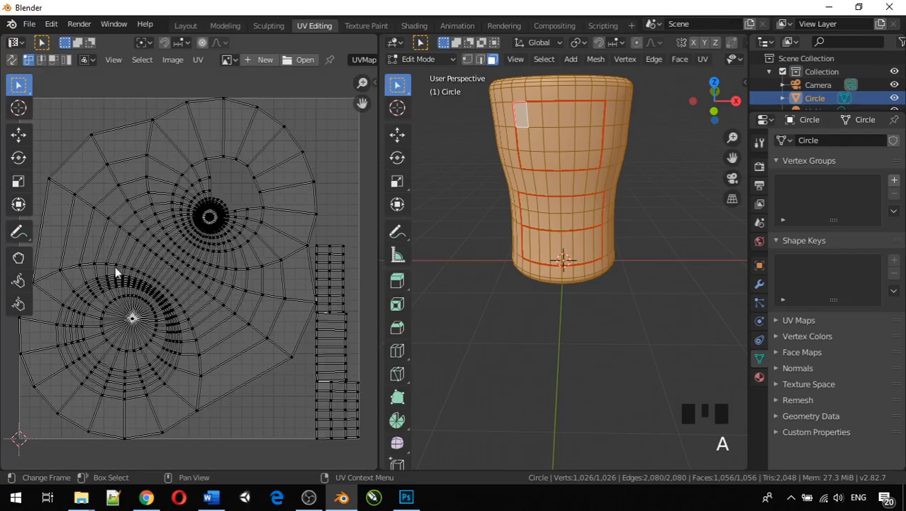
scroll(180, 222, "down", 1)
scroll(179, 222, "up", 1)
scroll(180, 222, "down", 1)
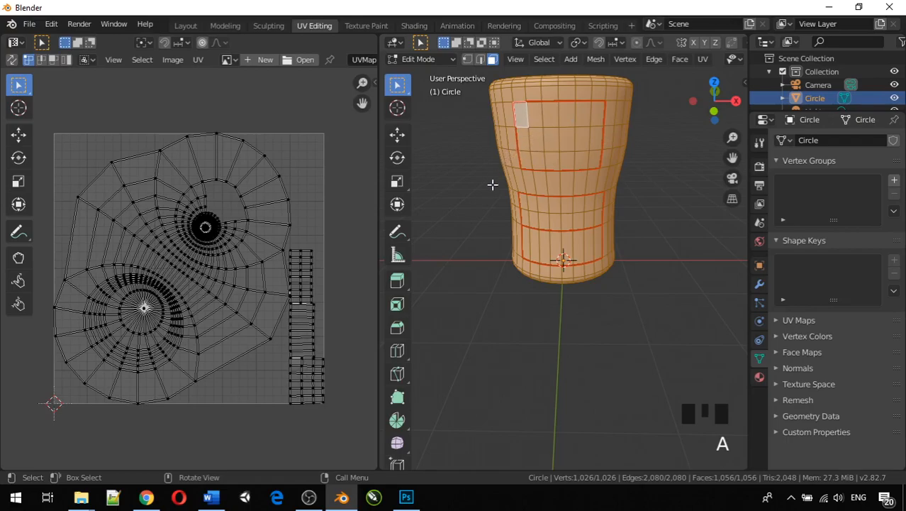
Step: Circle-select all vertices of the large curved island in the UV layout
left_click(295, 226)
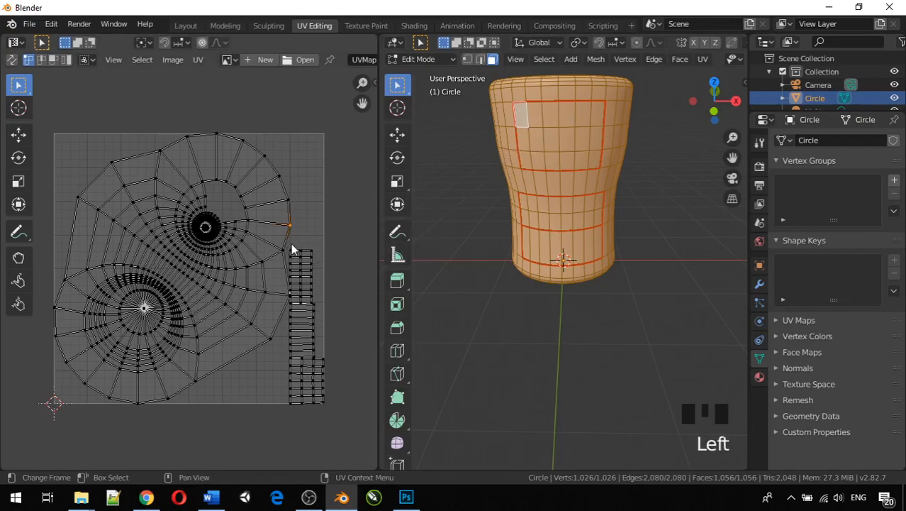
left_click(305, 224)
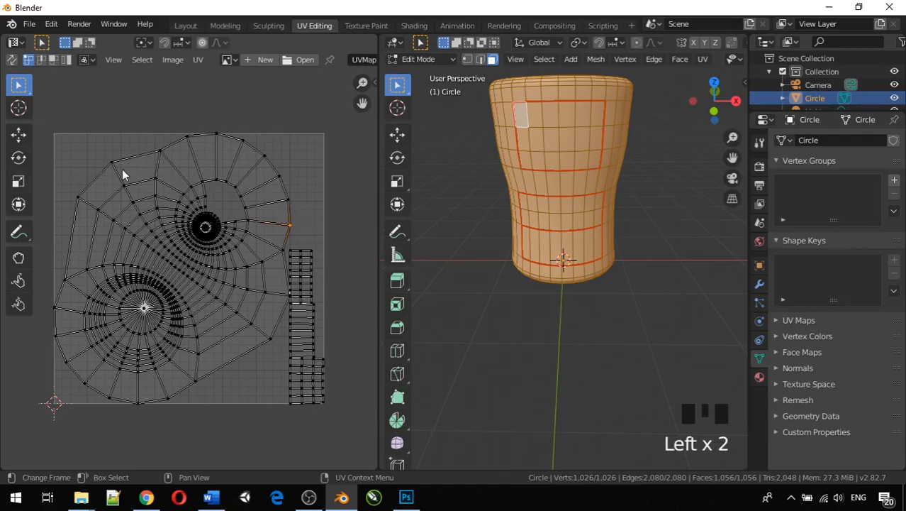
left_click(69, 142)
key("c")
mouse_move(116, 178)
left_mouse_down()
mouse_move(117, 205)
mouse_move(72, 283)
mouse_move(136, 247)
mouse_move(156, 250)
mouse_move(171, 144)
mouse_move(212, 146)
mouse_move(210, 154)
mouse_move(263, 178)
left_mouse_up()
mouse_move(267, 214)
left_mouse_down()
mouse_move(279, 216)
mouse_move(263, 253)
mouse_move(265, 279)
mouse_move(272, 298)
mouse_move(281, 298)
mouse_move(265, 290)
mouse_move(258, 255)
mouse_move(267, 254)
mouse_move(198, 358)
mouse_move(243, 330)
mouse_move(259, 340)
mouse_move(198, 370)
mouse_move(196, 339)
mouse_move(237, 239)
mouse_move(253, 223)
mouse_move(240, 206)
mouse_move(273, 204)
mouse_move(225, 212)
mouse_move(178, 259)
mouse_move(219, 206)
mouse_move(212, 281)
mouse_move(154, 356)
mouse_move(155, 402)
mouse_move(142, 370)
mouse_move(142, 315)
mouse_move(71, 314)
mouse_move(76, 360)
mouse_move(114, 381)
mouse_move(118, 370)
left_mouse_up()
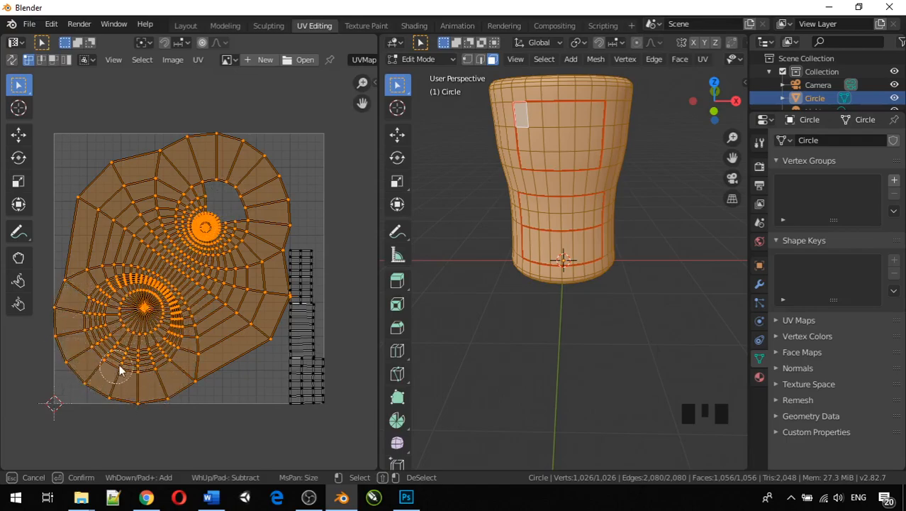
right_click(118, 370)
Step: Deselect the stray vertex of the neighbouring rectangular strip beside the large UV island
scroll(284, 318, "up", 3)
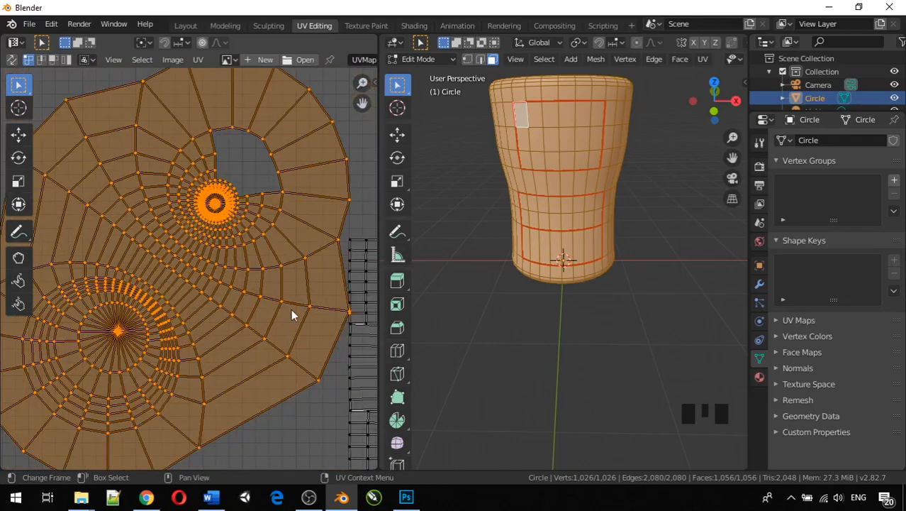
scroll(290, 313, "up", 2)
scroll(245, 279, "up", 3)
scroll(168, 277, "up", 3)
middle_click_drag(208, 300, 90, 253)
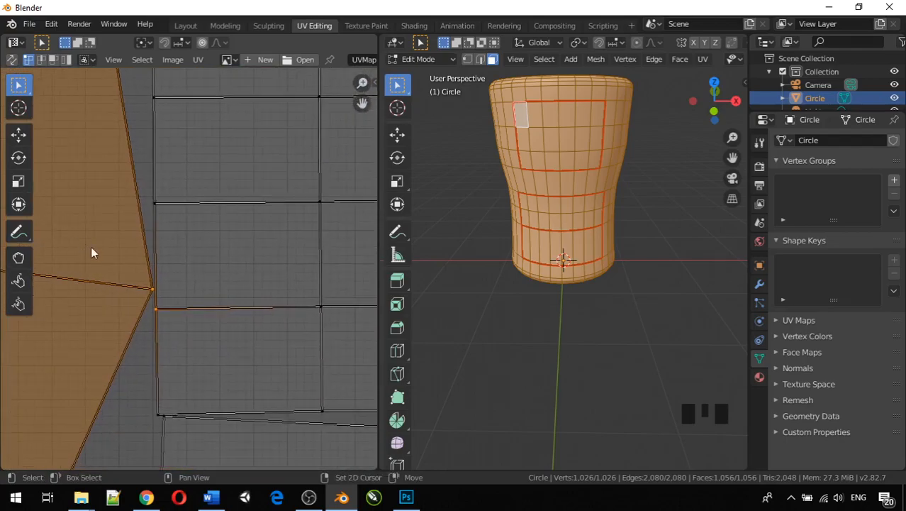
key("c")
middle_click(167, 318)
right_click(166, 318)
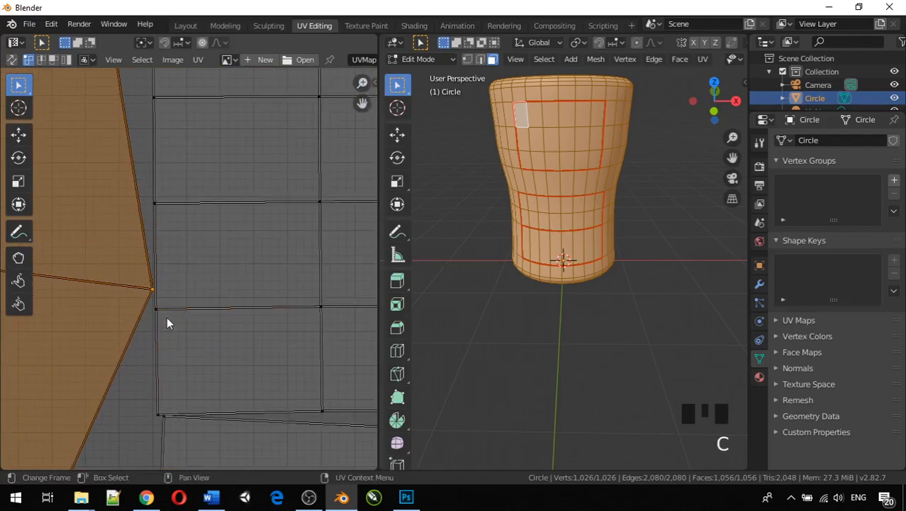
Step: Scale the large UV island down to about a quarter of its size
scroll(166, 316, "down", 8)
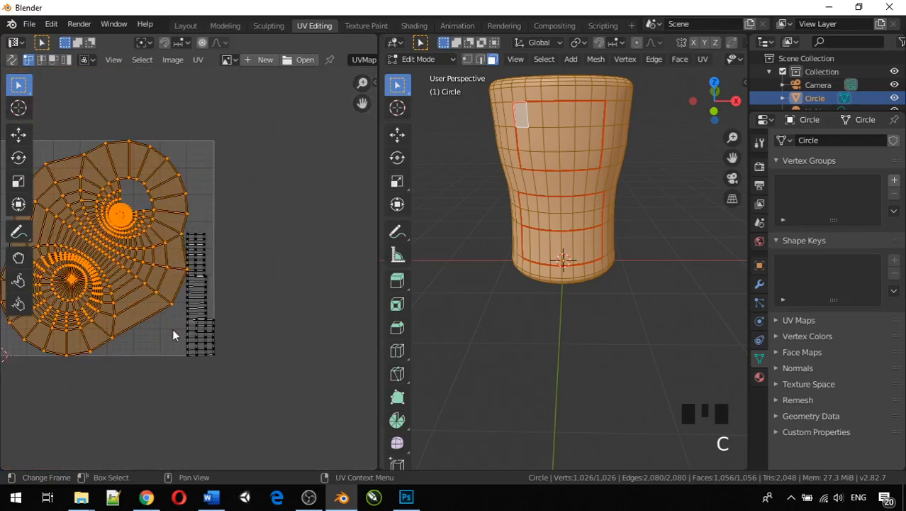
scroll(170, 283, "down", 3)
middle_click_drag(136, 283, 197, 279)
scroll(121, 280, "up", 4)
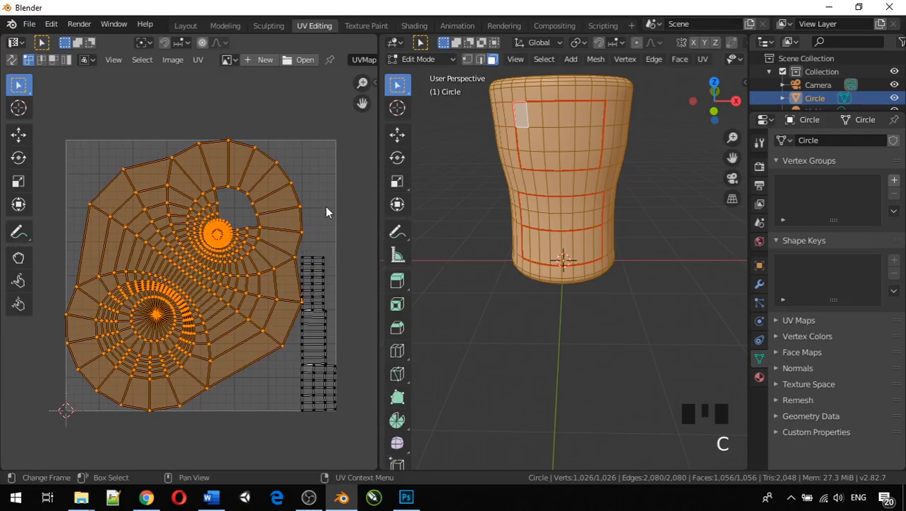
key("s")
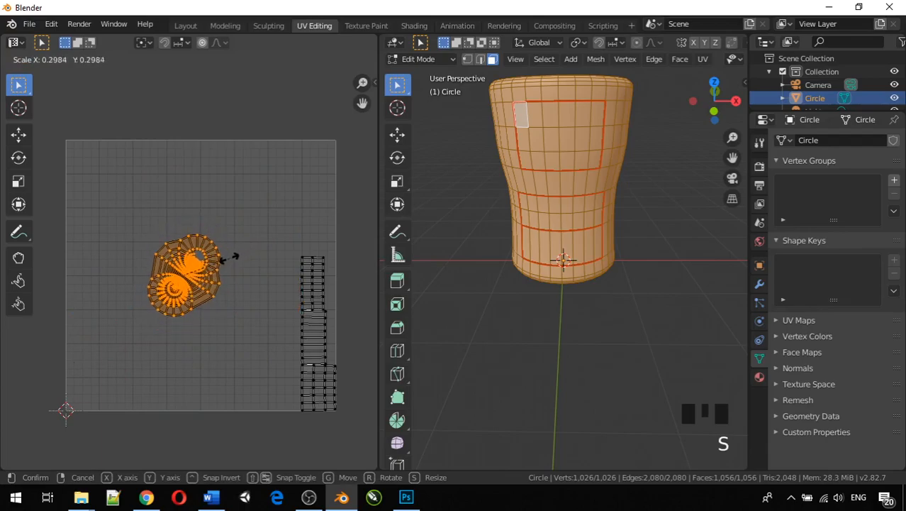
left_click(222, 259)
left_click(225, 312)
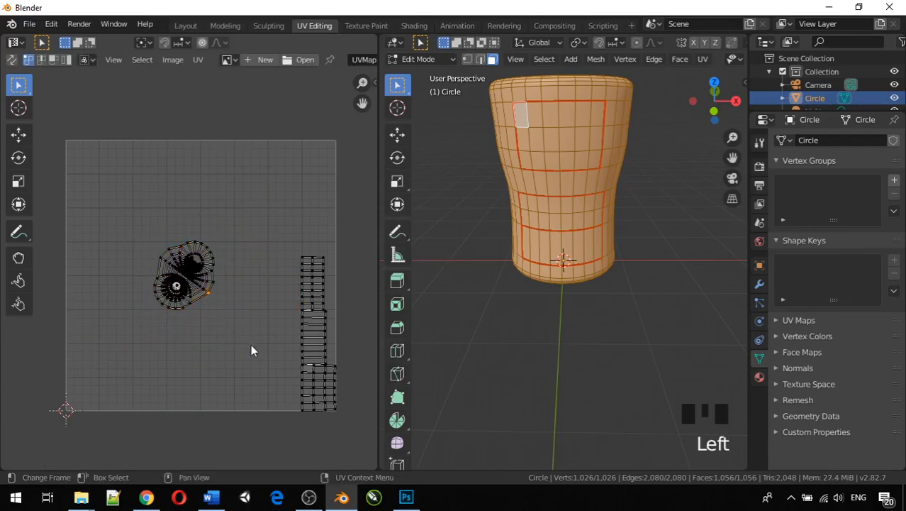
Step: Box-select the whole shrunken island and scale it up slightly
left_click_drag(127, 223, 237, 370, "shift")
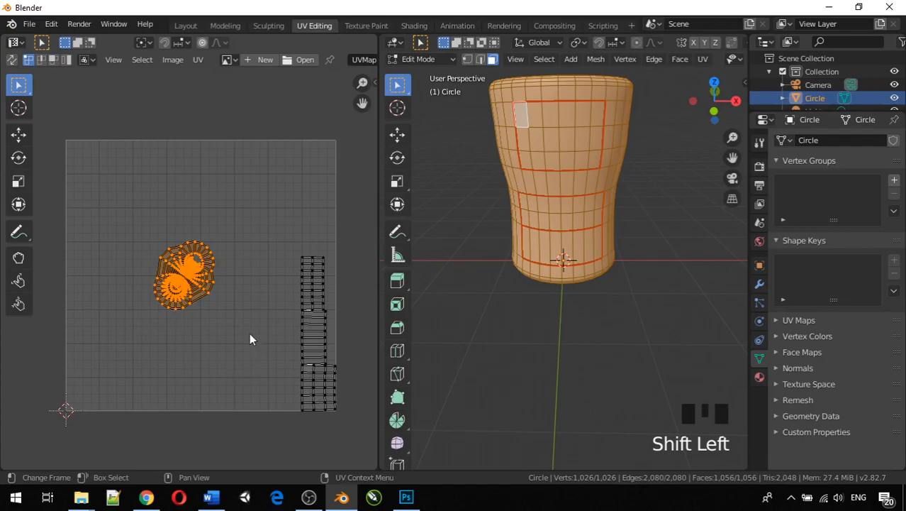
key("s")
left_click(248, 333)
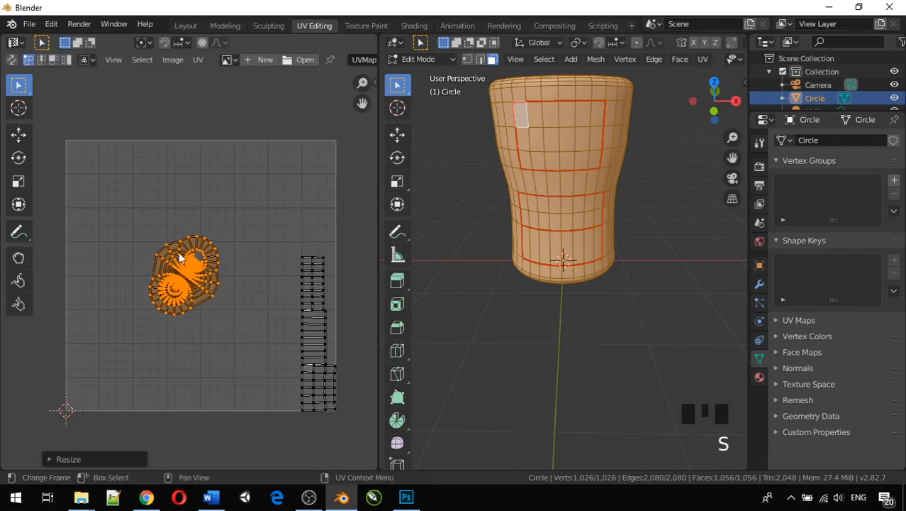
Step: Box-select the large curved UV island and move it up along Y and left along X into the UV square's upper-left corner
left_click(130, 210)
left_click_drag(130, 210, 238, 344)
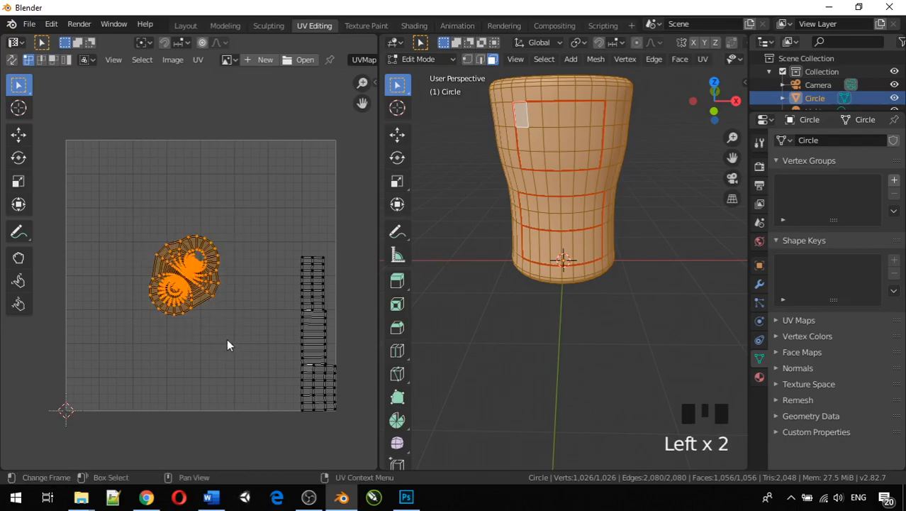
key("g")
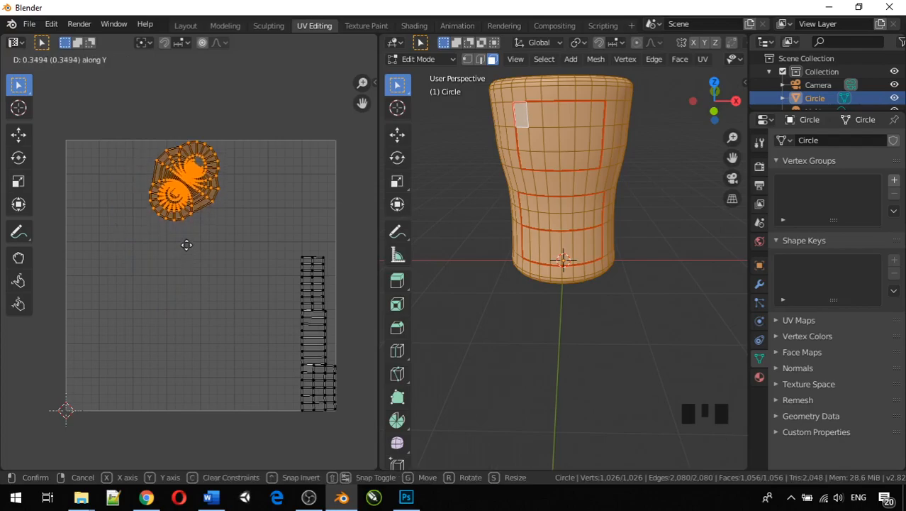
left_click(186, 250)
key("g")
key("x")
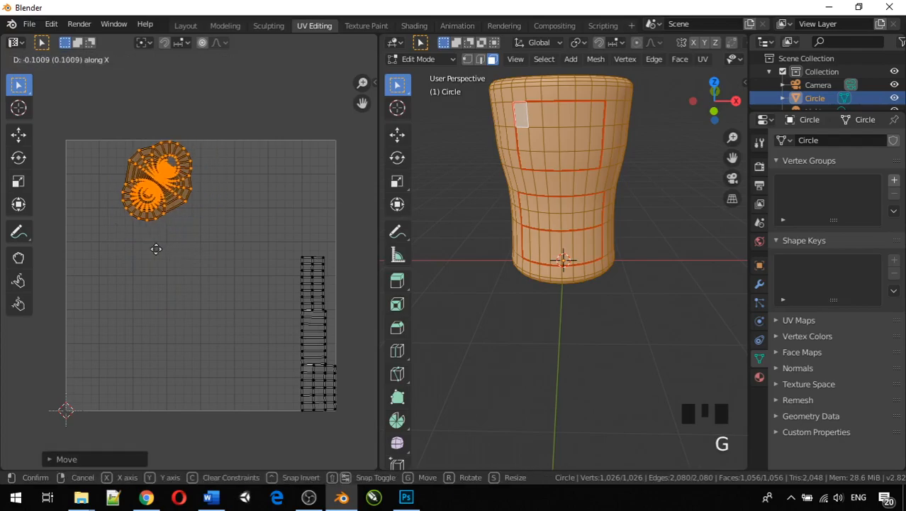
left_click(107, 253)
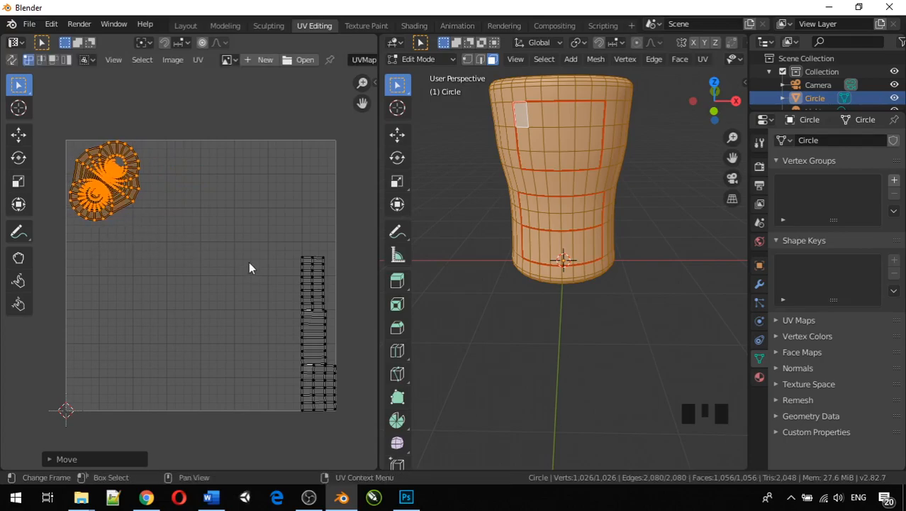
left_click(307, 321)
left_click(316, 311)
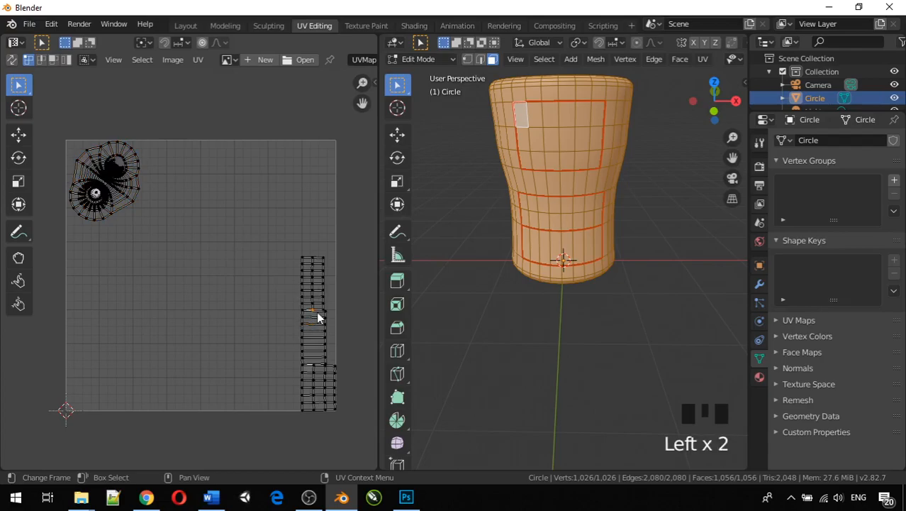
left_click(480, 59)
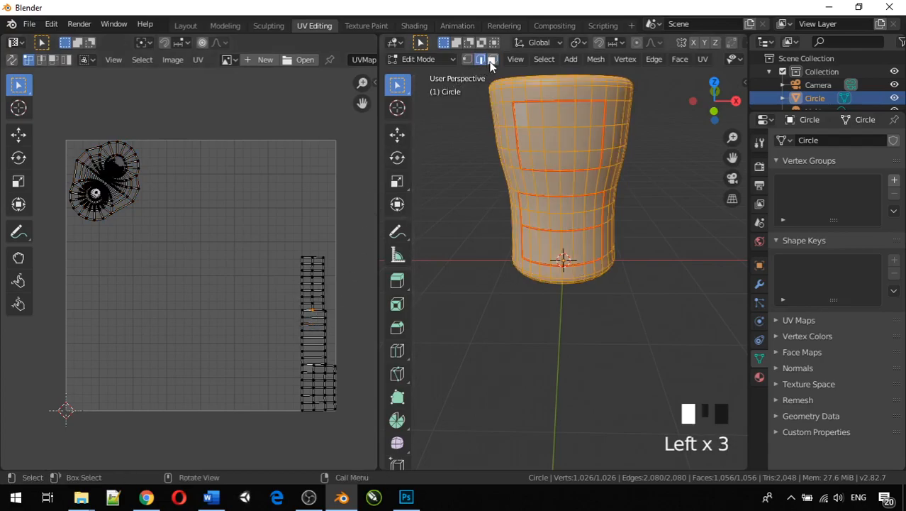
left_click(531, 139)
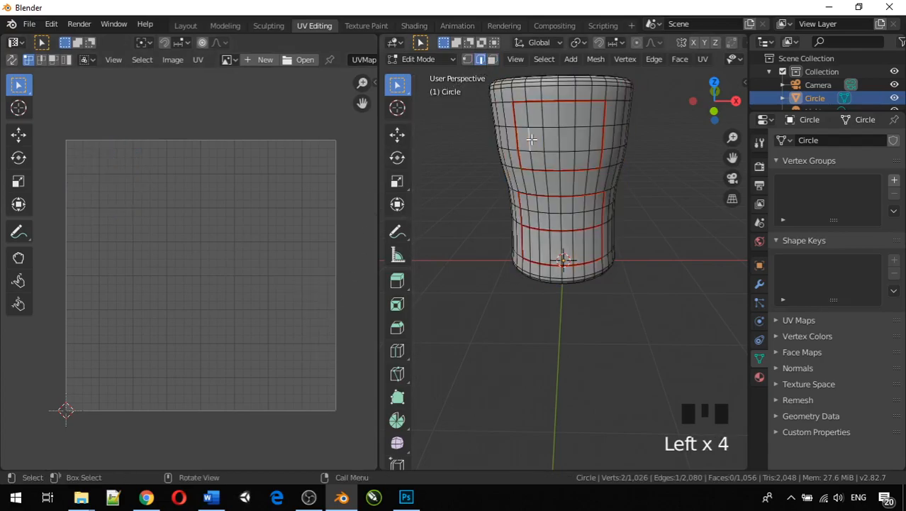
left_click(492, 66)
double_click(492, 62)
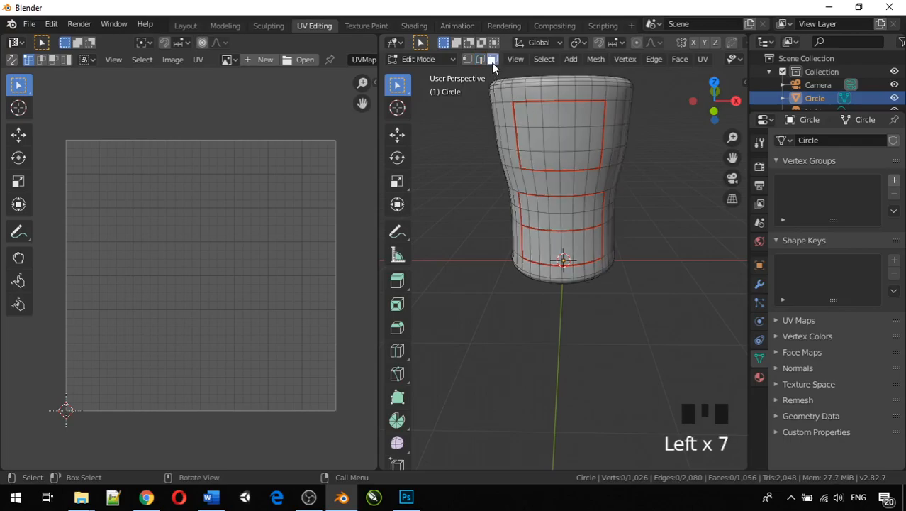
Step: Select the six faces in the top row of the vessel's upper front seam rectangle
left_click(519, 114)
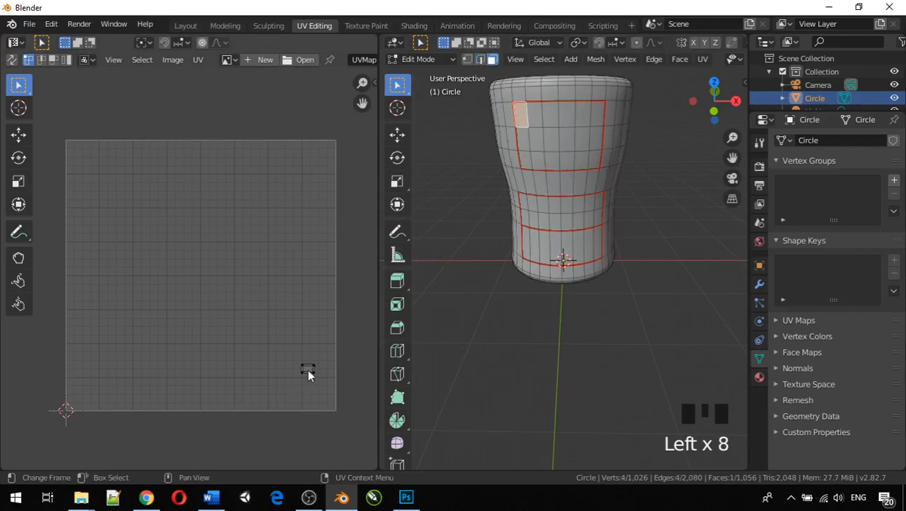
left_click(532, 118, "shift")
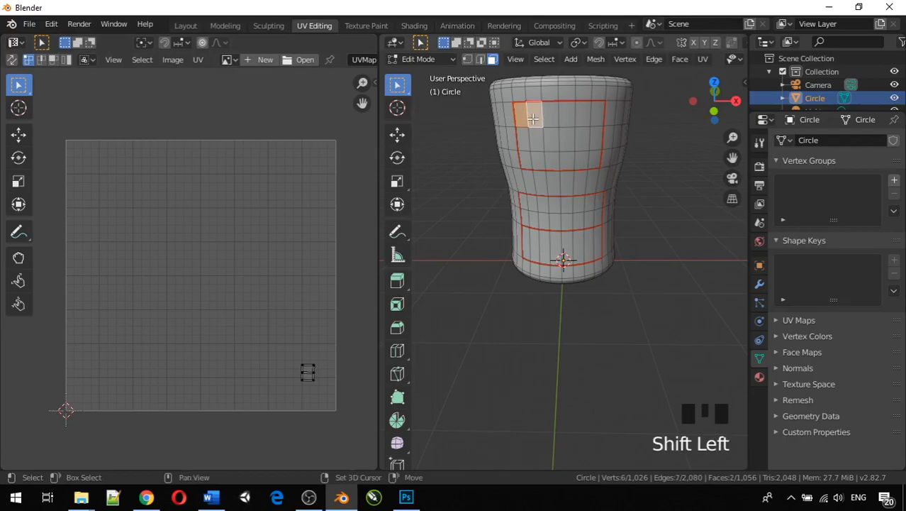
left_click(549, 118, "shift")
left_click(571, 116, "shift")
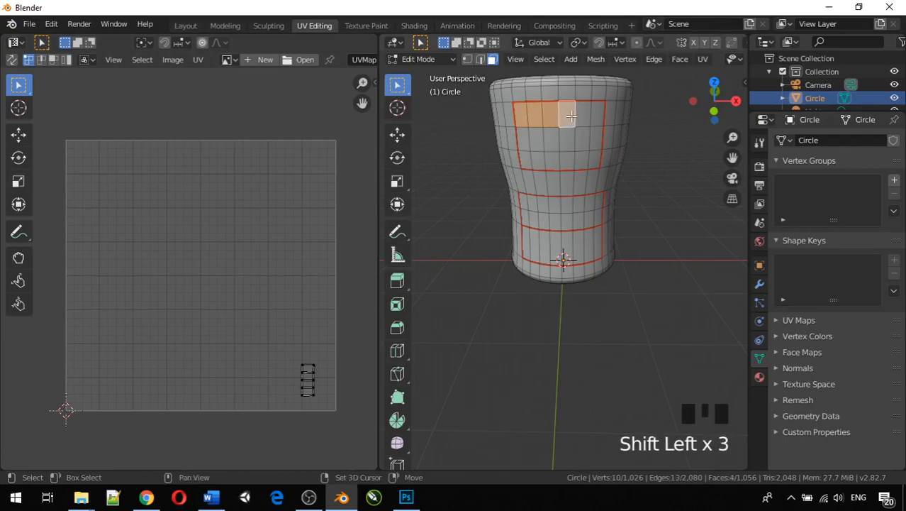
left_click(583, 116, "shift")
left_click(595, 114, "shift")
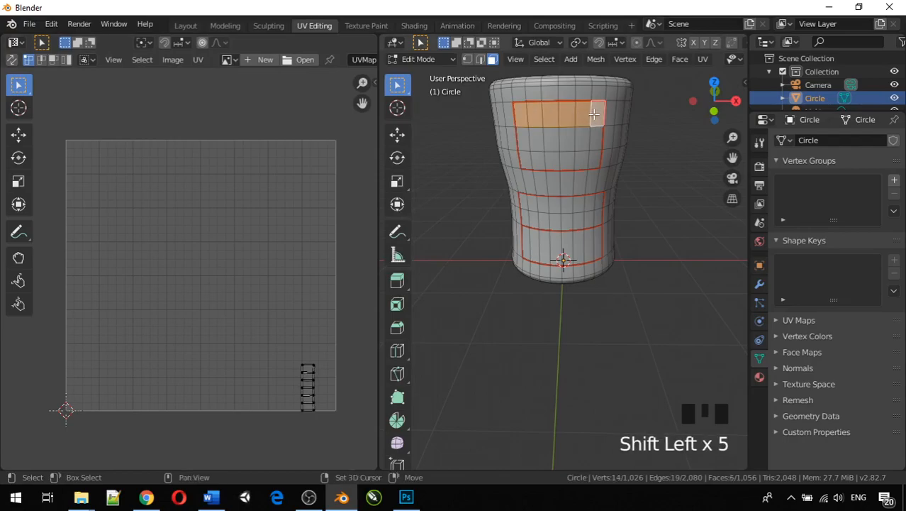
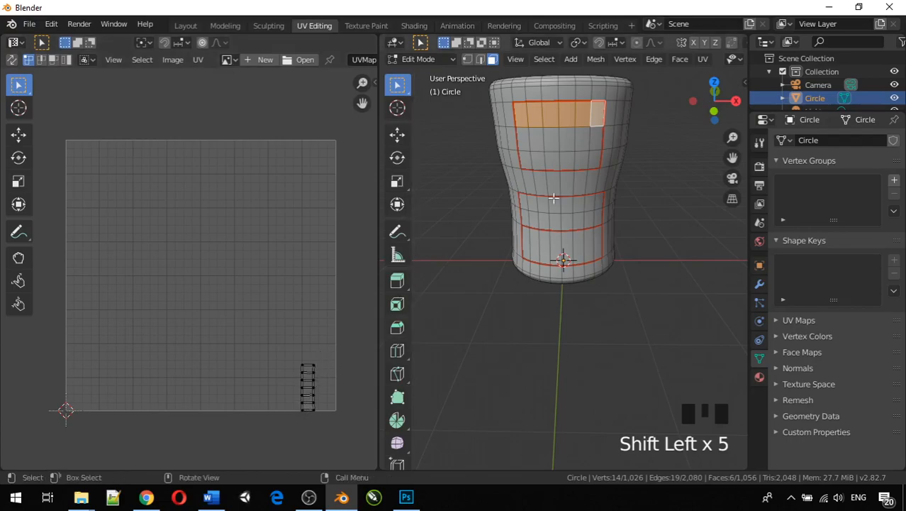
Step: Add the six faces of the upper seam rectangle's middle row to the selection
left_click(528, 140, "shift")
left_click(538, 141, "shift")
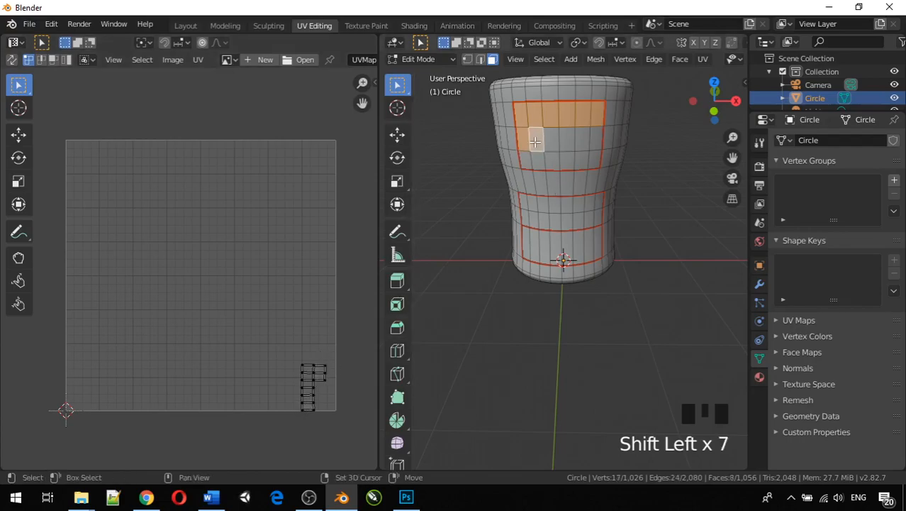
left_click(553, 142, "shift")
left_click(568, 141, "shift")
left_click(583, 142, "shift")
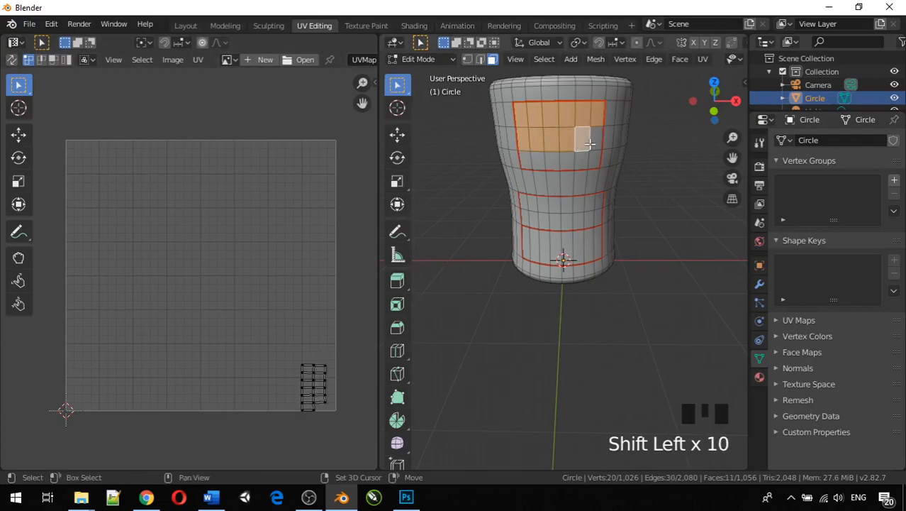
left_click(595, 140, "shift")
Step: Add the six faces of the upper seam rectangle's bottom row to complete the panel selection
left_click(525, 162, "shift")
left_click(539, 162, "shift")
left_click(553, 161, "shift")
left_click(569, 161, "shift")
left_click(582, 161, "shift")
left_click(595, 160, "shift")
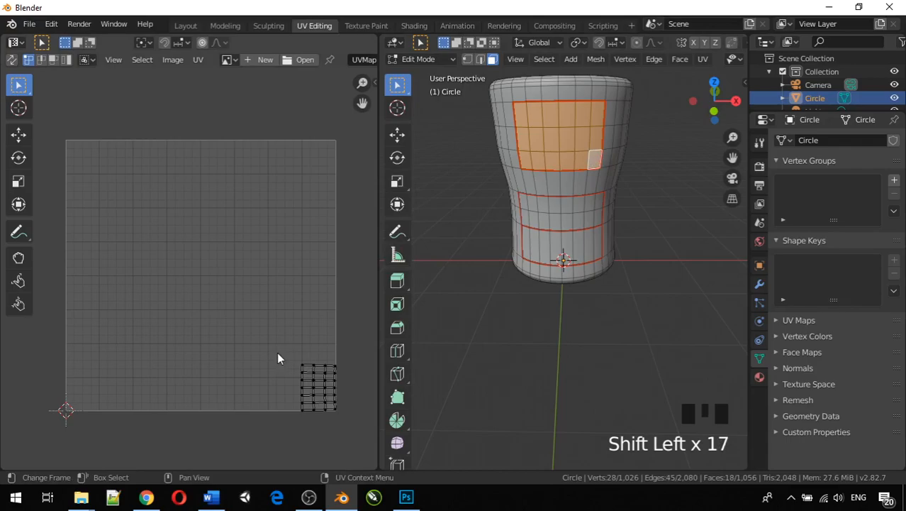
Step: Box-select the front panel's UV island and move it left to near the middle of the UV square's lower edge
left_click_drag(277, 352, 283, 357)
left_click_drag(316, 397, 349, 433)
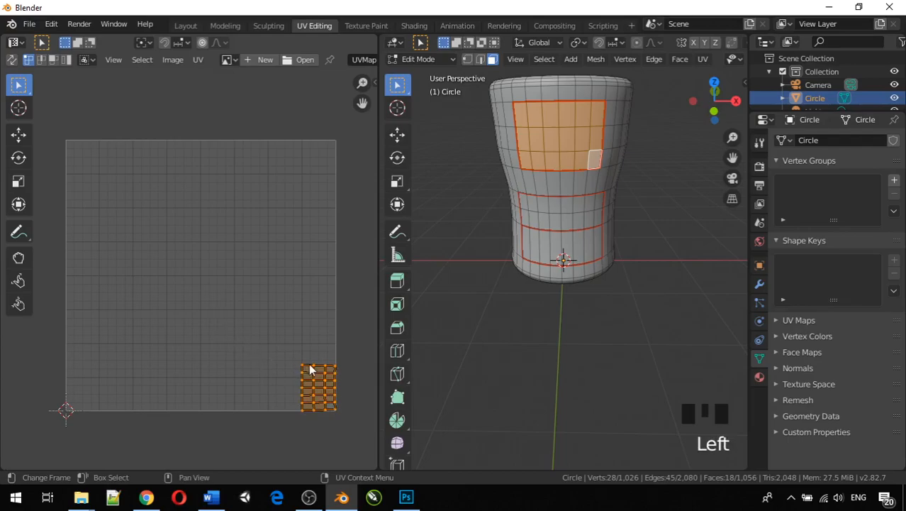
key("g")
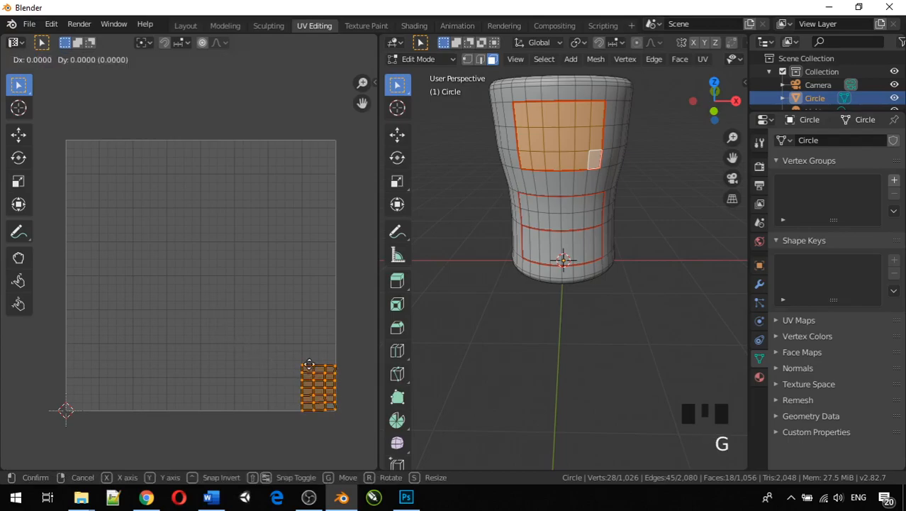
left_click(173, 386)
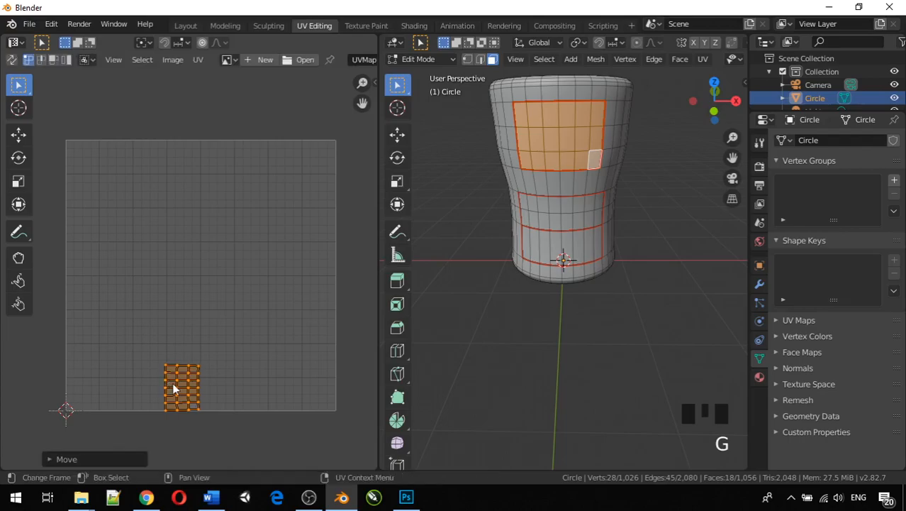
Step: Scale the panel's UV island up to about 2.4 times its size and move it up along Y fully inside the UV square
key("s")
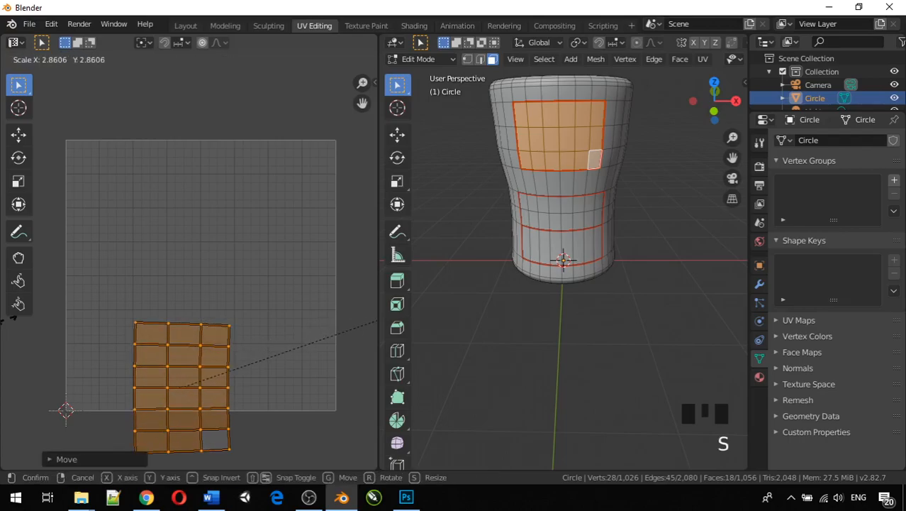
left_click(356, 325)
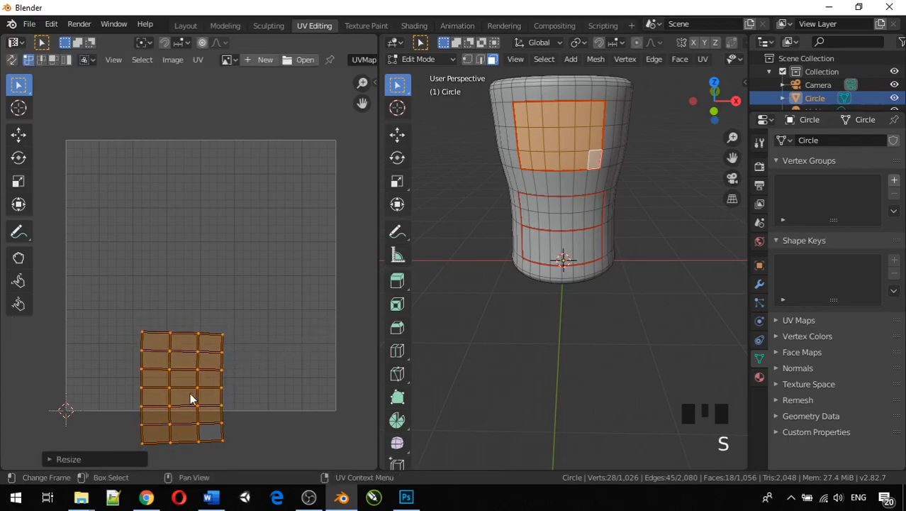
key("g")
key("y")
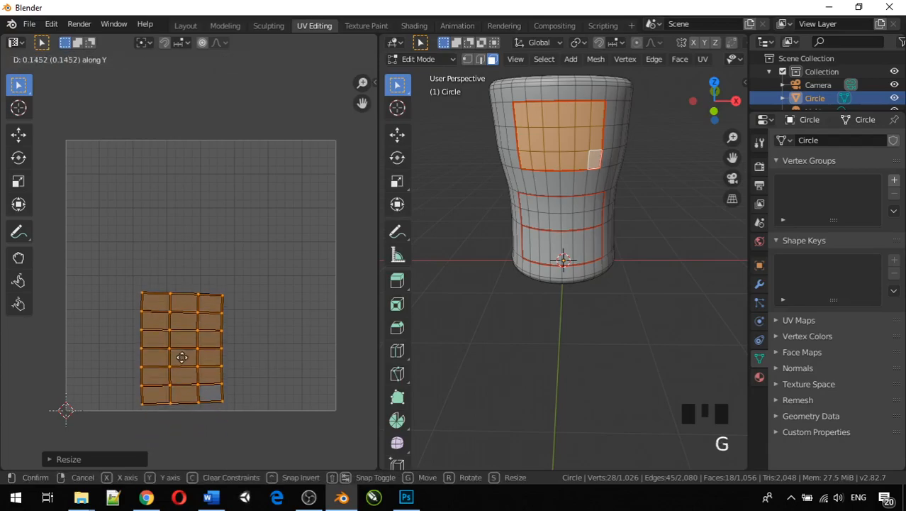
left_click(166, 324)
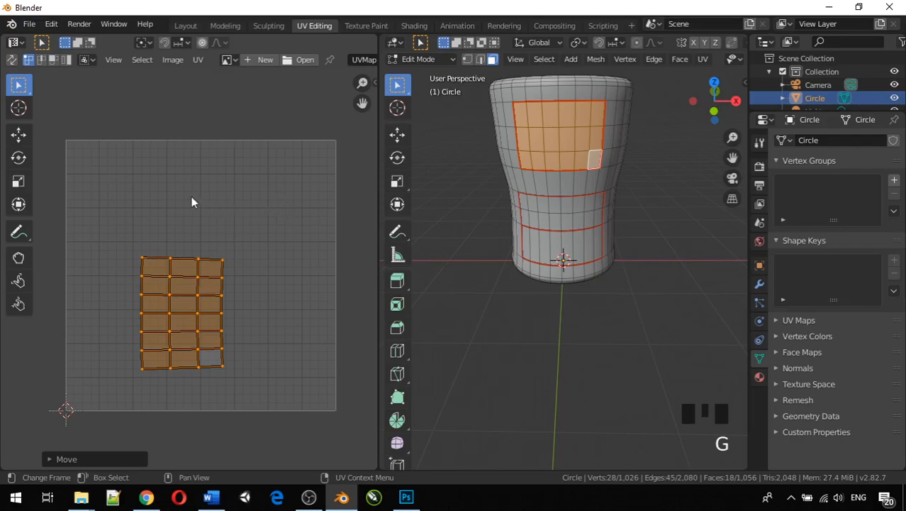
key("n")
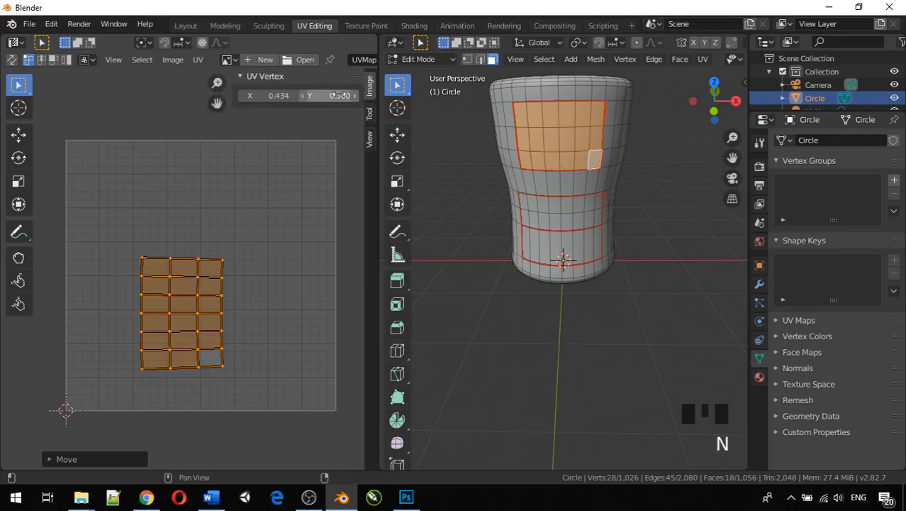
left_click(370, 115)
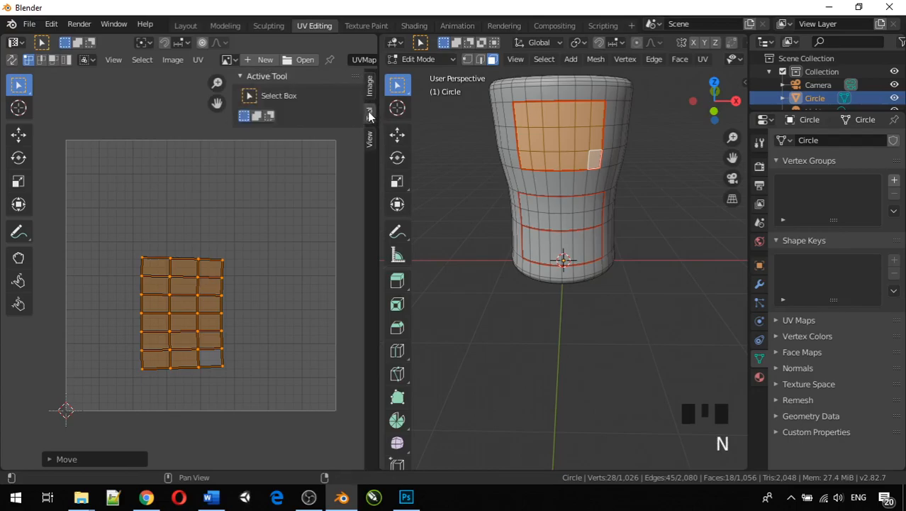
left_click(370, 91)
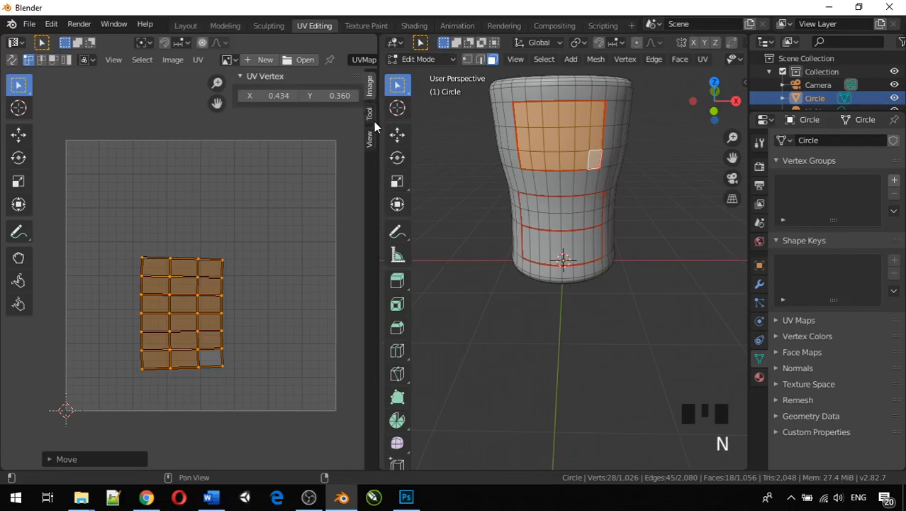
left_click(369, 138)
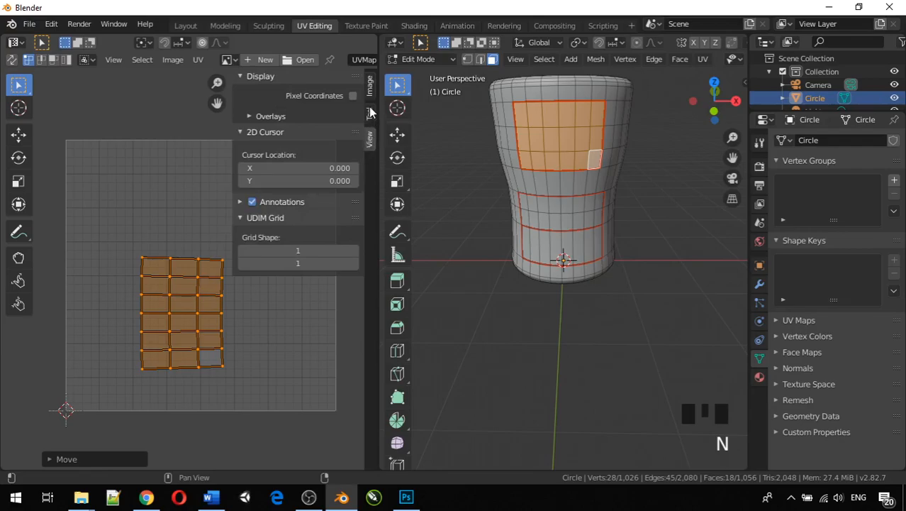
left_click(370, 111)
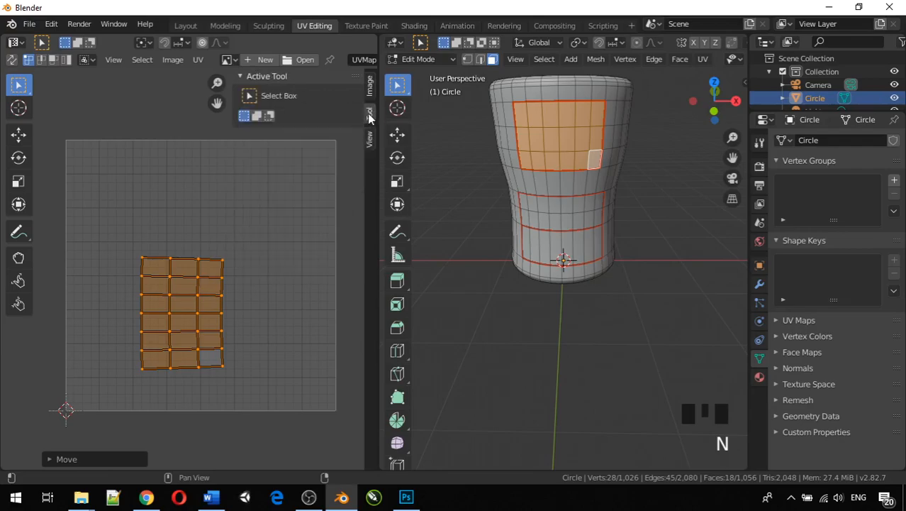
left_click(370, 99)
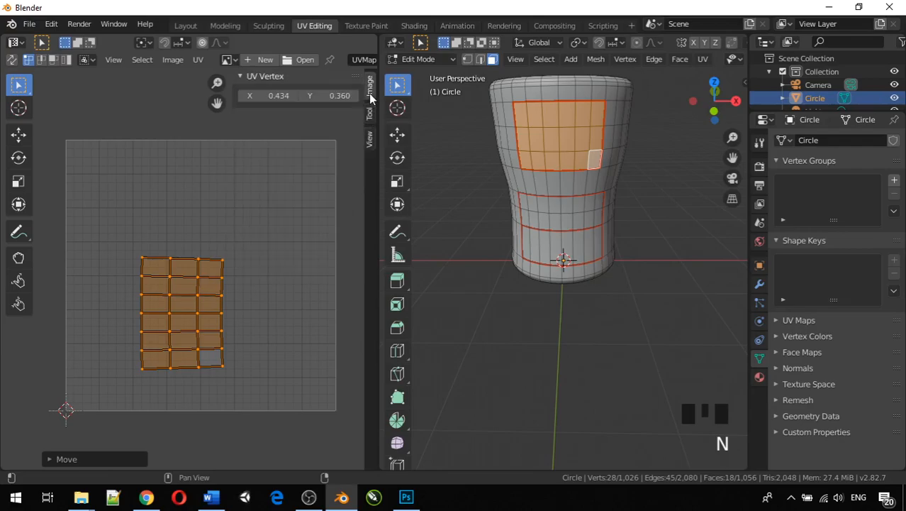
left_click(369, 140)
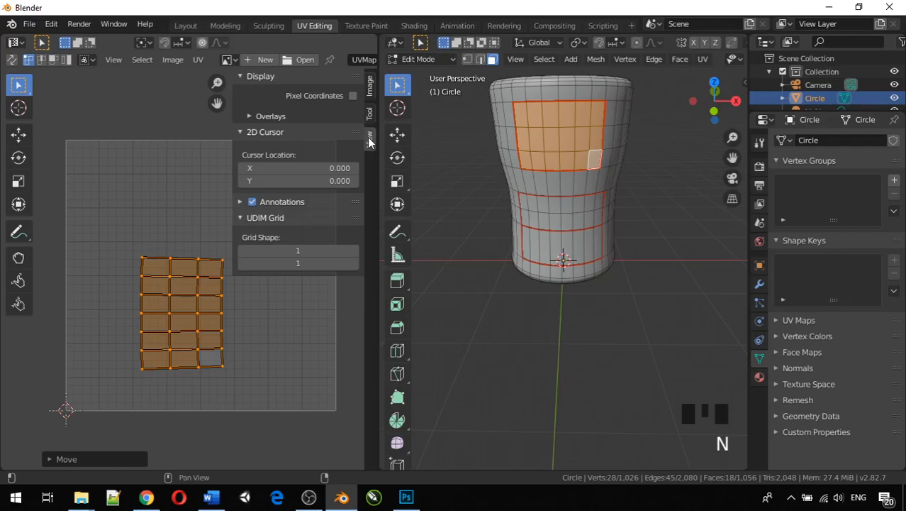
left_click(371, 115)
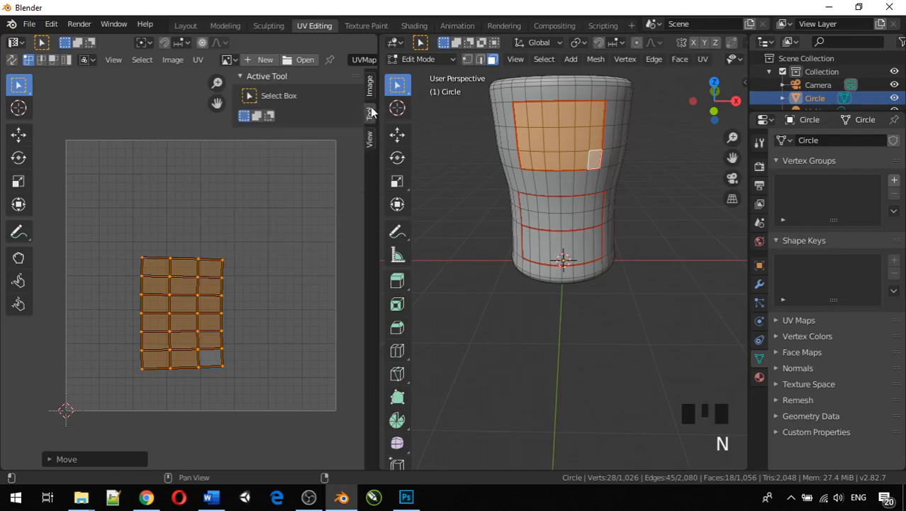
Step: Rotate the upper front panel's UV island by 90 degrees
left_click(199, 61)
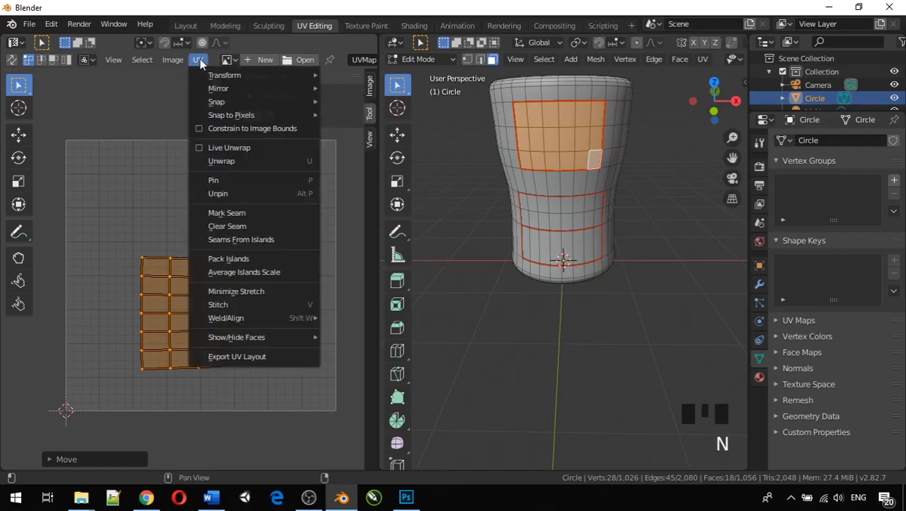
mouse_move(216, 75)
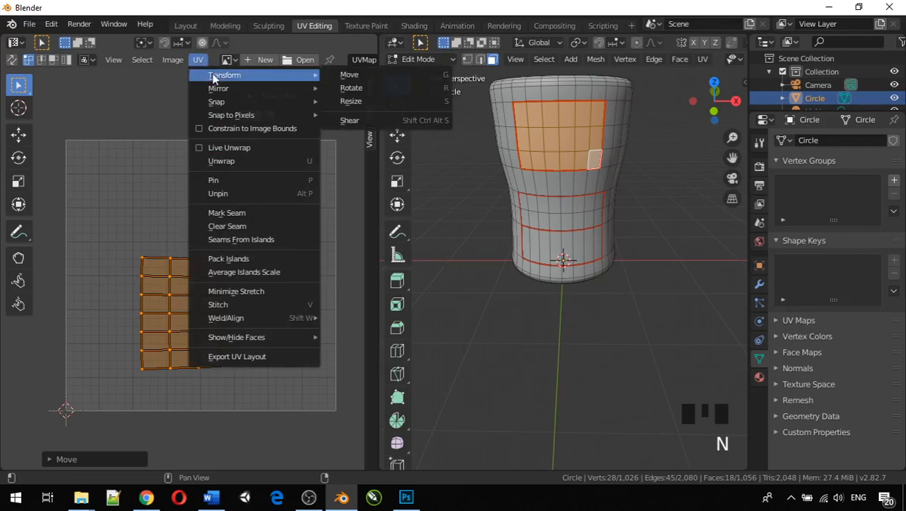
left_click(360, 91)
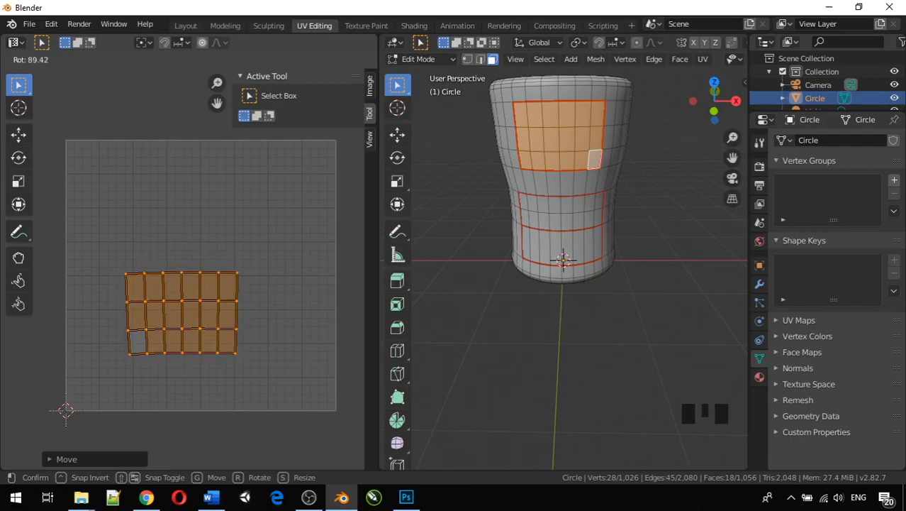
type("90")
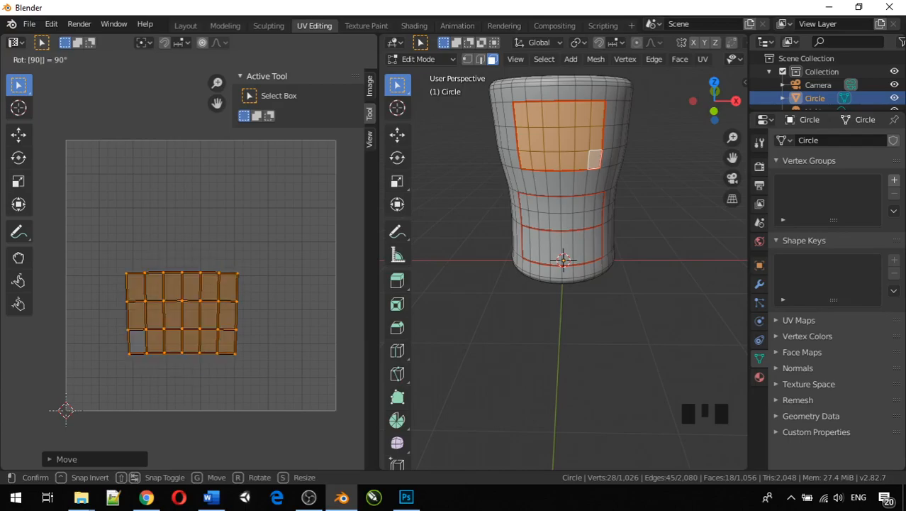
key("Return")
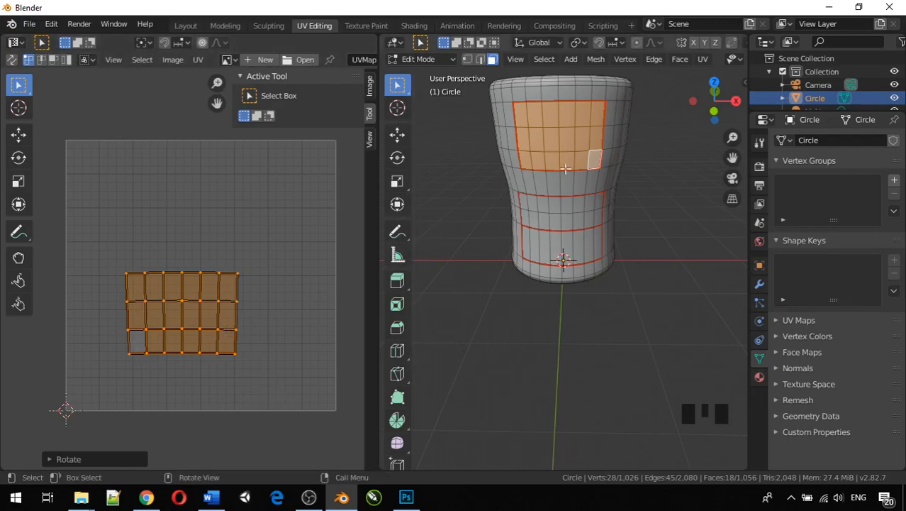
Step: Select single faces at the left end of the upper seam rectangle's top row to check where they lie in the UV layout
left_click(523, 110)
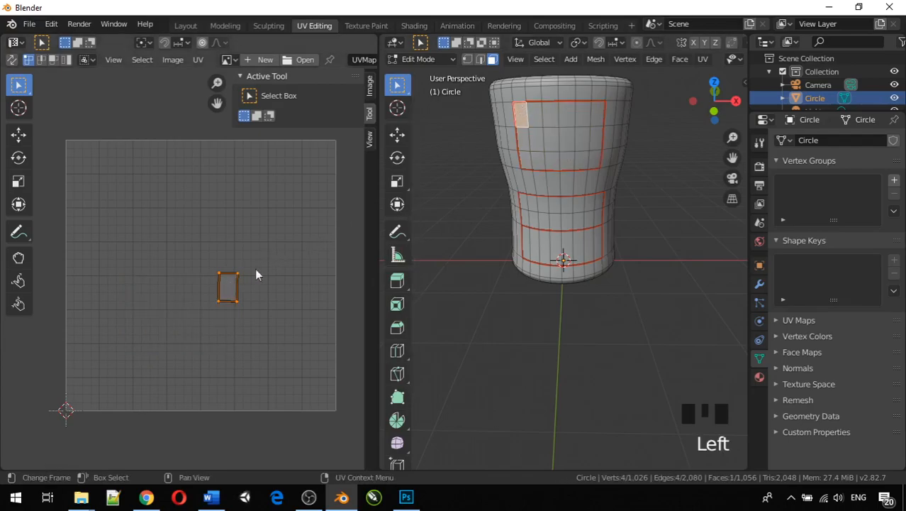
left_click(535, 114, "shift")
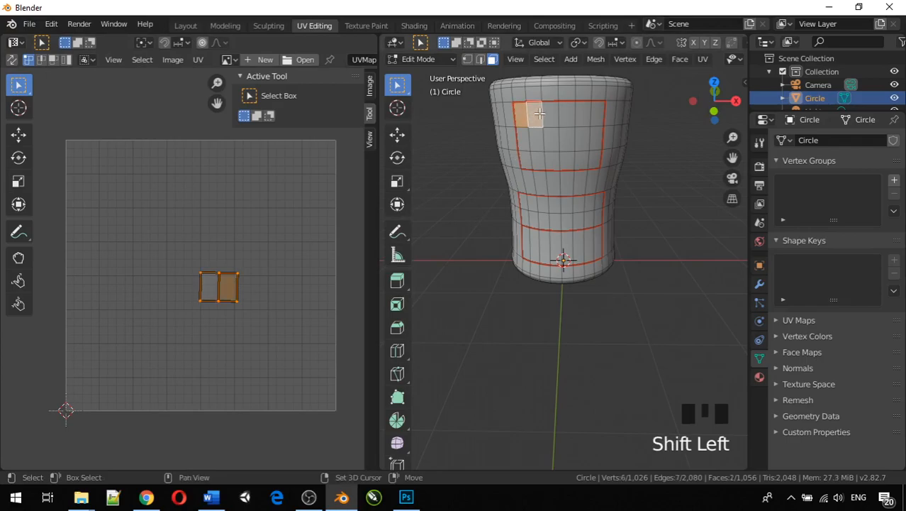
left_click(560, 112, "shift")
left_click(527, 115)
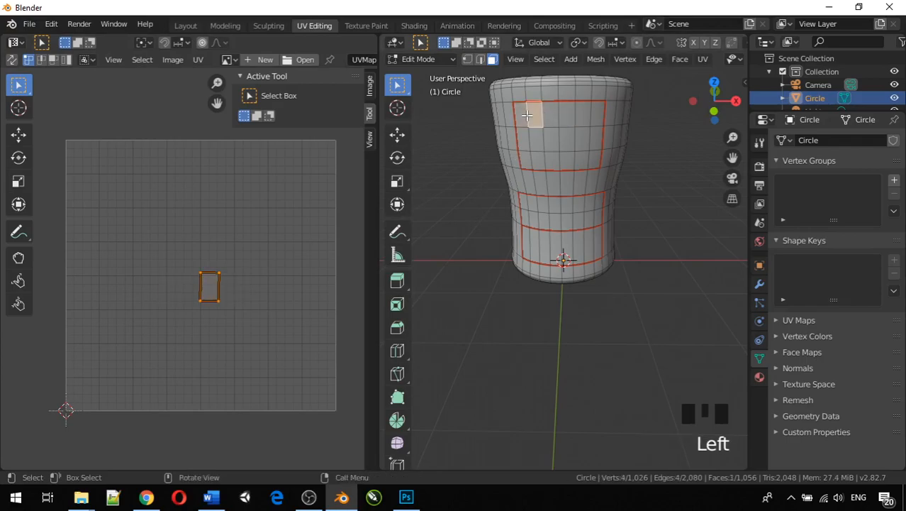
Step: Select the six faces of the upper seam rectangle's top row, starting from its left corner face
left_click(520, 115)
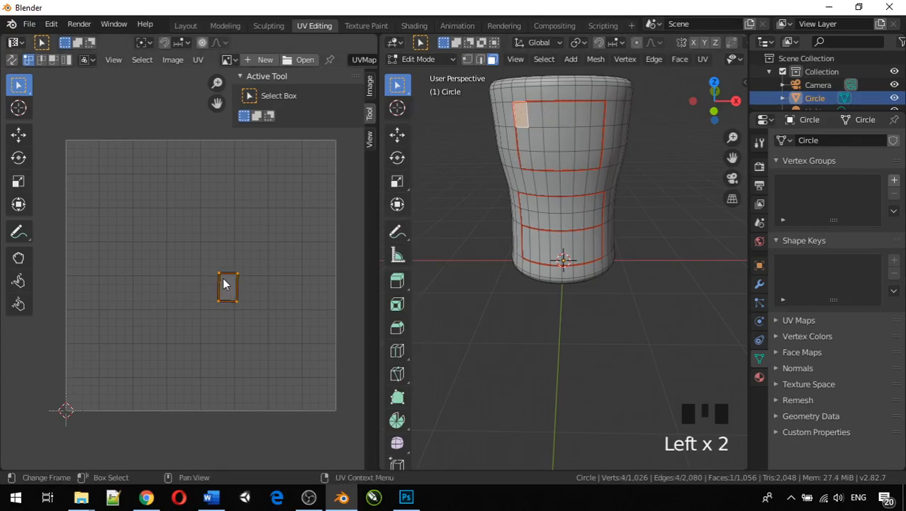
left_click(536, 118, "shift")
left_click(551, 117, "shift")
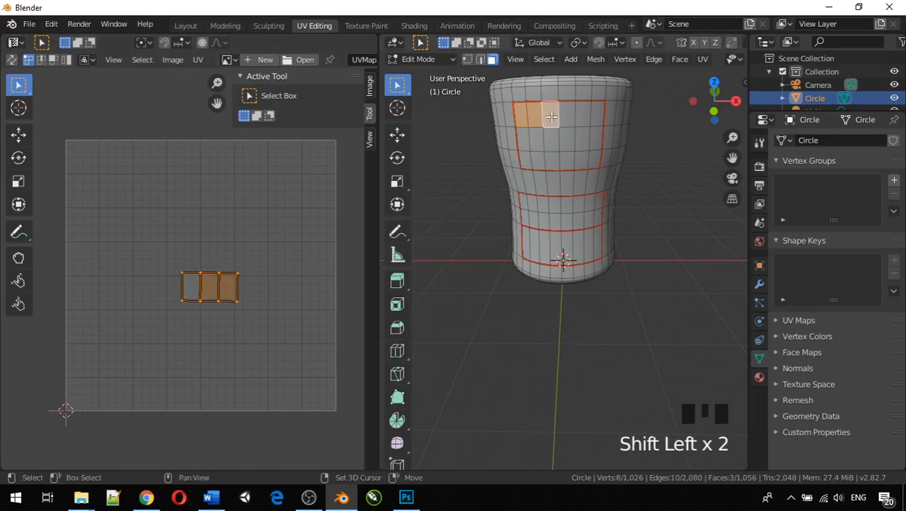
left_click(567, 115, "shift")
left_click(582, 116, "shift")
left_click(597, 116, "shift")
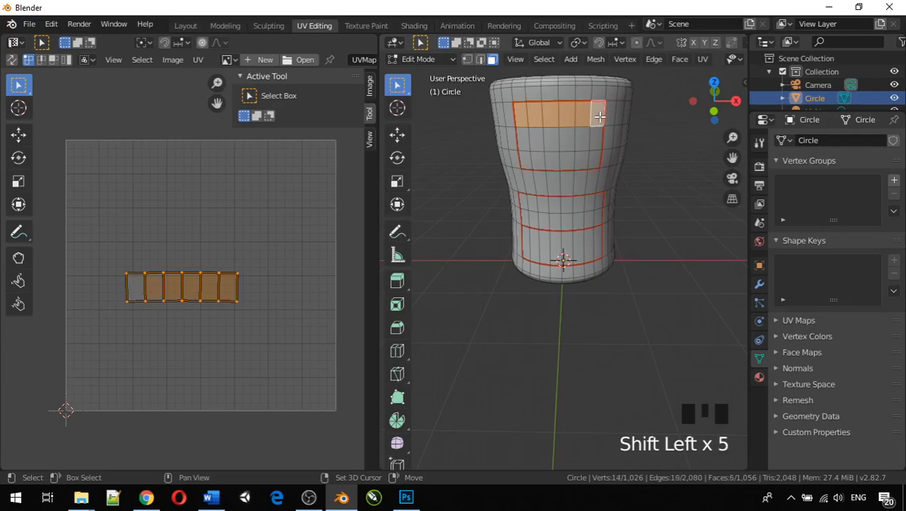
Step: Add the six faces of the upper seam rectangle's middle row to the selection
left_click(522, 142, "shift")
left_click(538, 142, "shift")
left_click(553, 141, "shift")
left_click(567, 141, "shift")
left_click(581, 141, "shift")
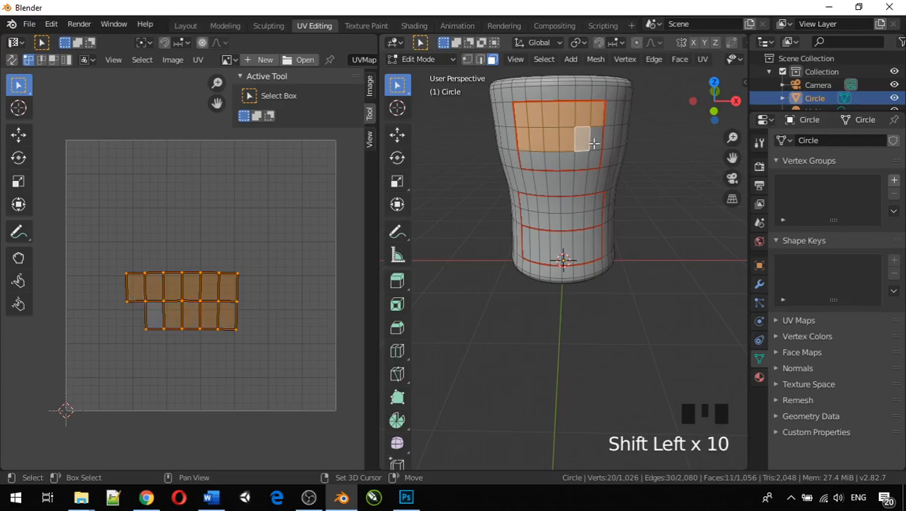
left_click(597, 141, "shift")
Step: Add the six faces of the upper seam rectangle's bottom row to complete the panel selection
left_click(529, 159, "shift")
left_click(546, 159, "shift")
left_click(560, 159, "shift")
left_click(575, 160, "shift")
left_click(591, 158, "shift")
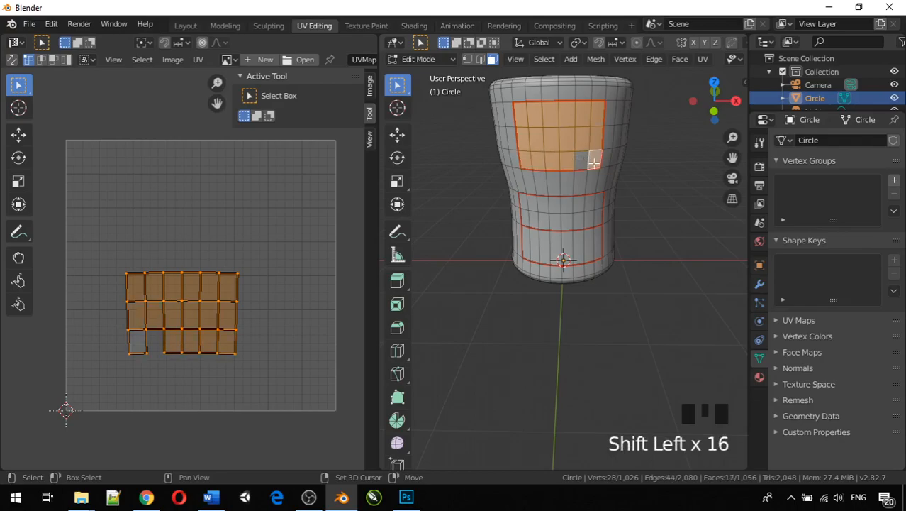
left_click(594, 160, "shift")
left_click(594, 160, "shift")
left_click(594, 161, "shift")
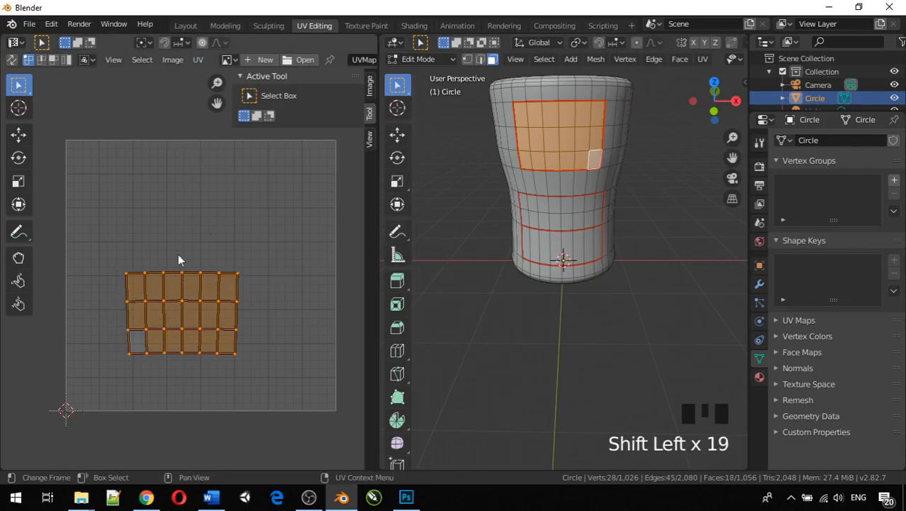
Step: Box-select the panel's UV island, mirror it along the X axis, and clear the UV selection
left_click_drag(95, 229, 259, 377)
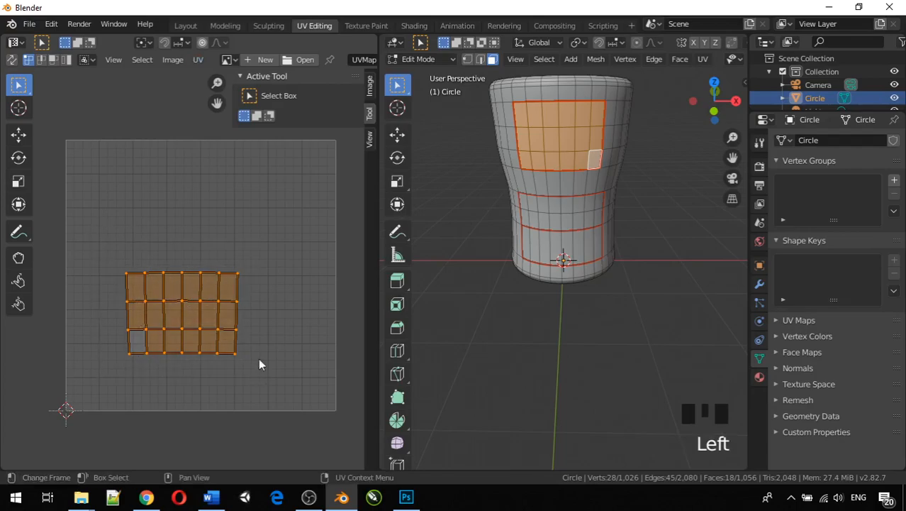
left_click(198, 60)
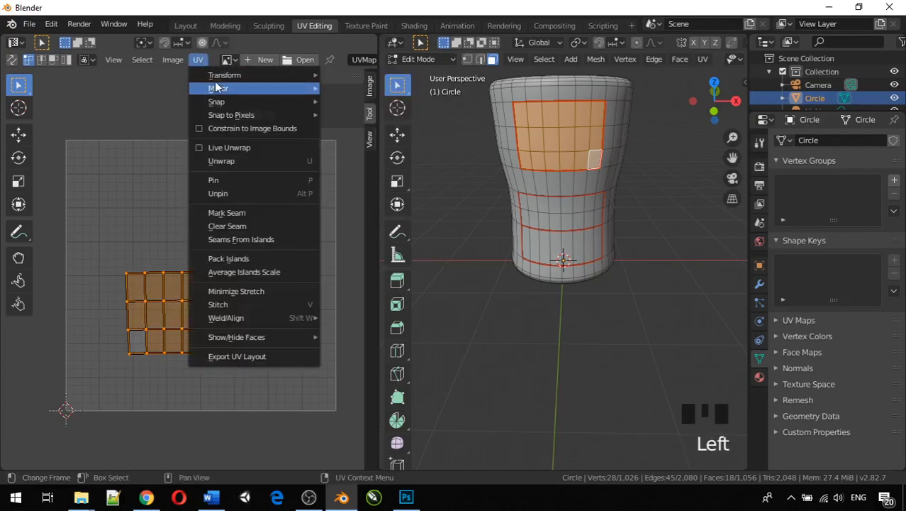
mouse_move(225, 88)
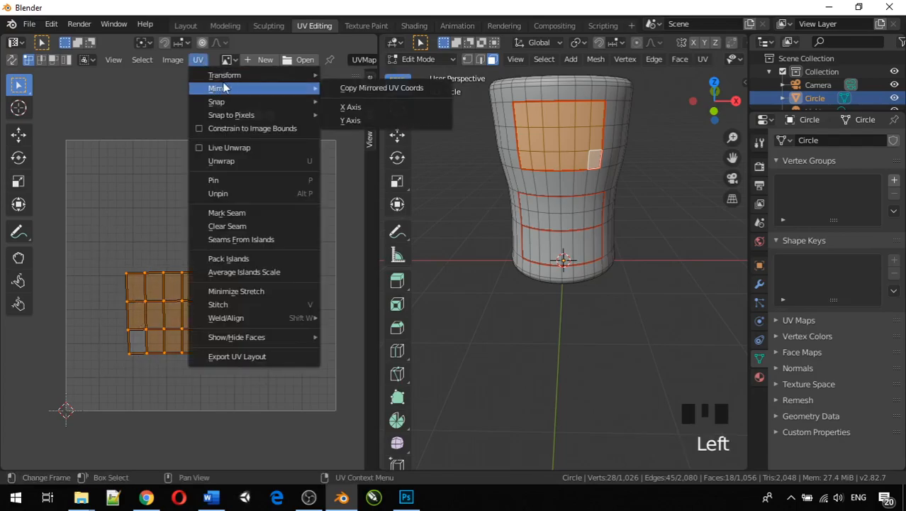
left_click(356, 109)
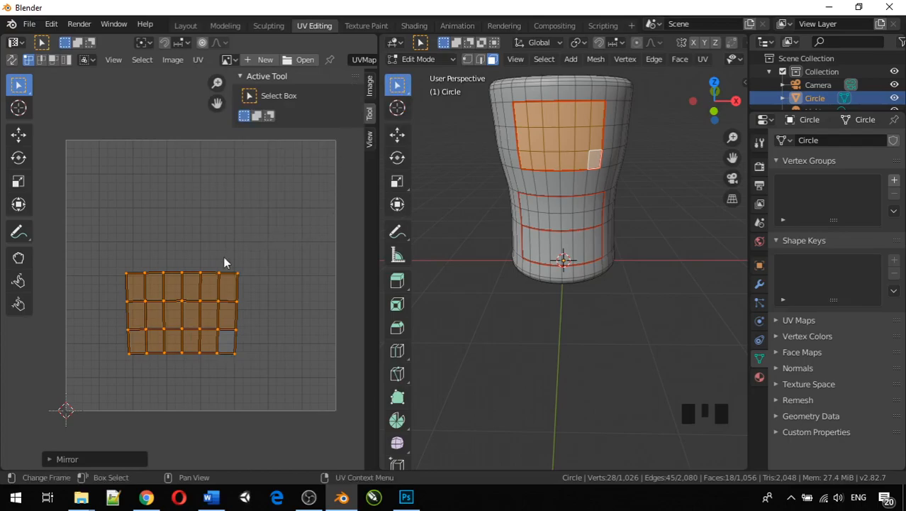
left_click(149, 237)
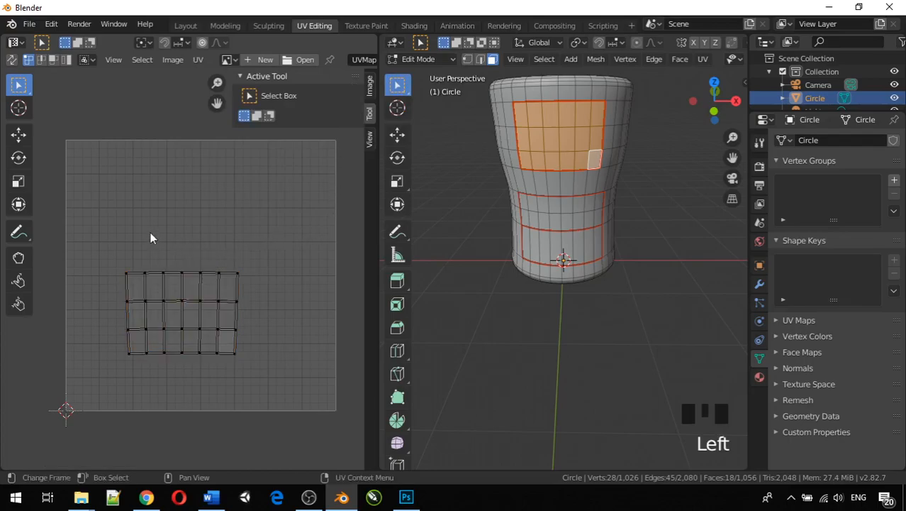
Step: Start a new face selection with the six top-row faces of the upper seam rectangle, from left to right
left_click(521, 113)
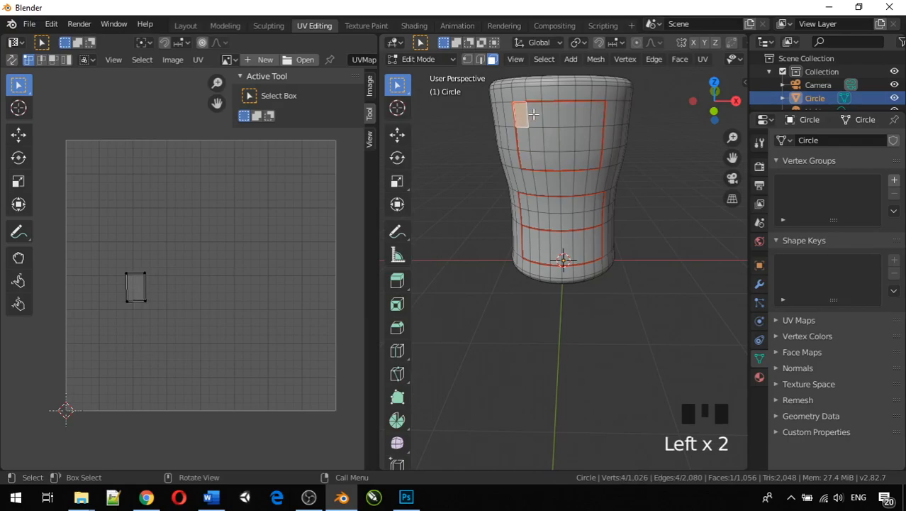
left_click(537, 113, "shift")
left_click(552, 114, "shift")
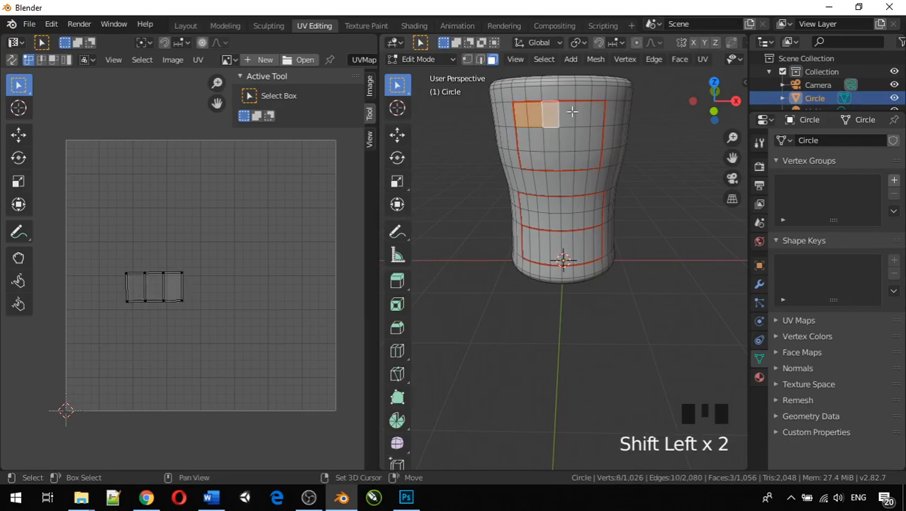
left_click(570, 112, "shift")
left_click(587, 114, "shift")
left_click(599, 113, "shift")
Step: Extend the selection with the six faces of the upper seam rectangle's middle row
left_click(524, 138, "shift")
left_click(539, 139, "shift")
left_click(551, 139, "shift")
left_click(562, 139, "shift")
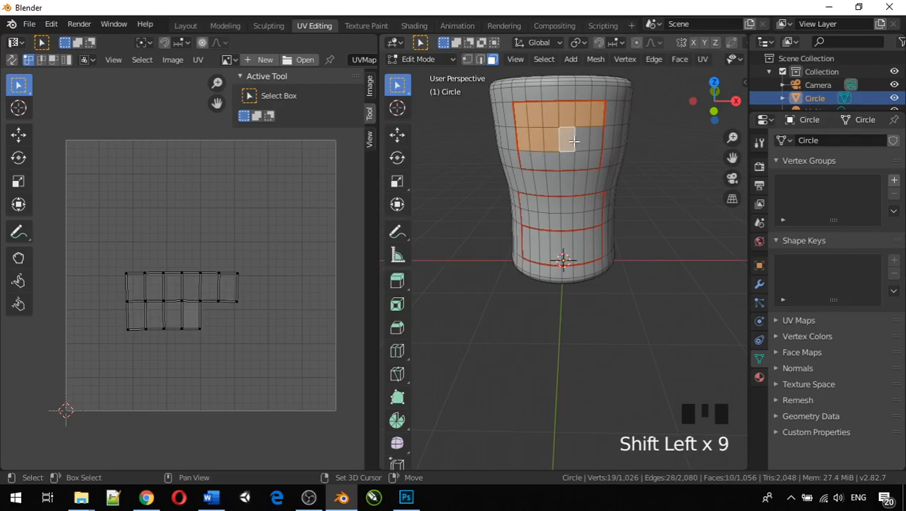
left_click(574, 138, "shift")
left_click(571, 139, "shift")
left_click(580, 139, "shift")
left_click(594, 139, "shift")
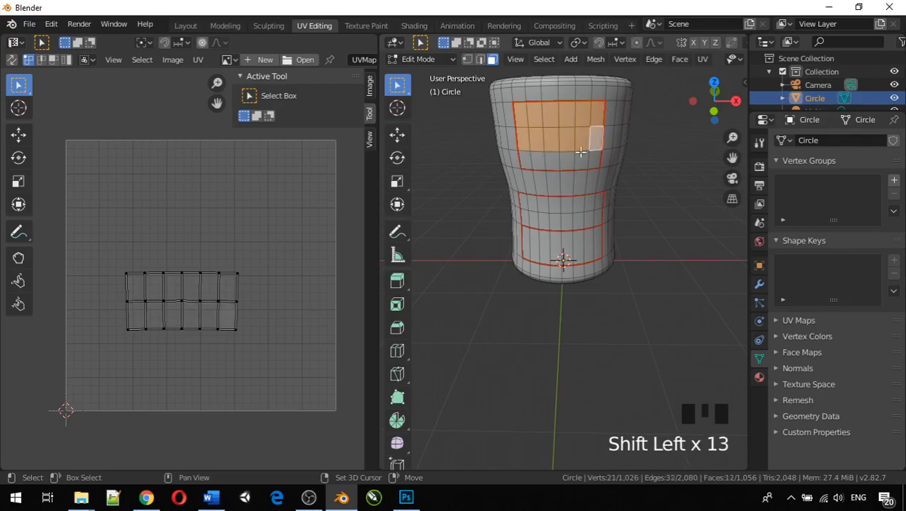
Step: Add the third row of faces to the selection within the glass's upper seam-bordered panel
left_click(526, 160, "shift")
left_click(540, 160, "shift")
left_click(555, 160, "shift")
left_click(571, 160, "shift")
left_click(587, 160, "shift")
left_click(594, 160, "shift")
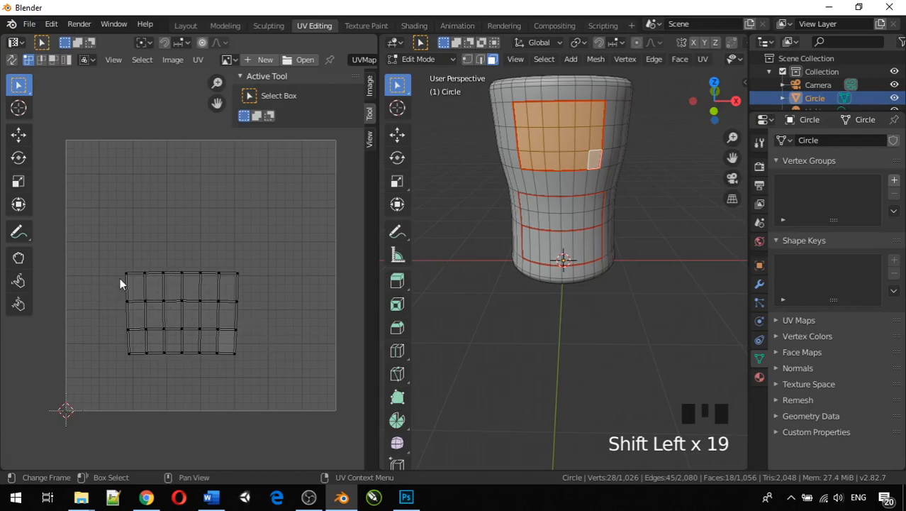
Step: Select the upper panel's whole UV island and move it up along the Y axis
left_click_drag(101, 253, 280, 392)
key("g")
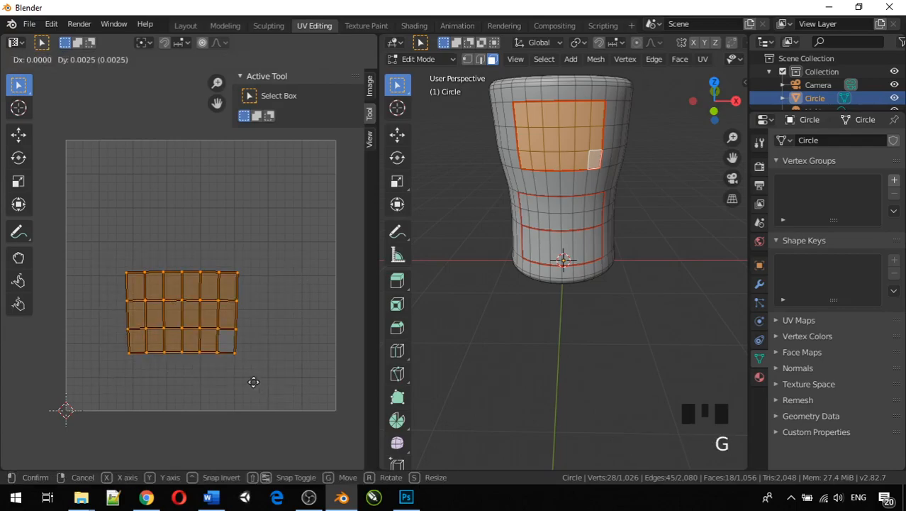
key("x")
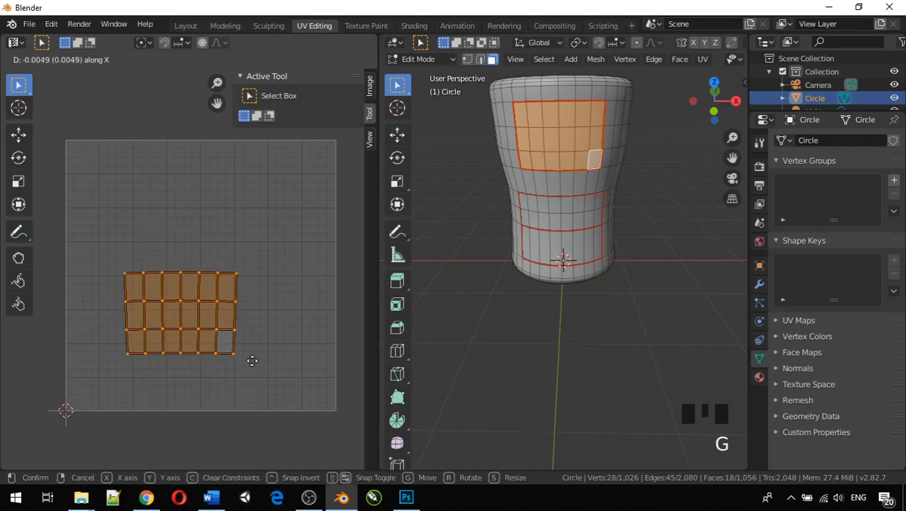
key("y")
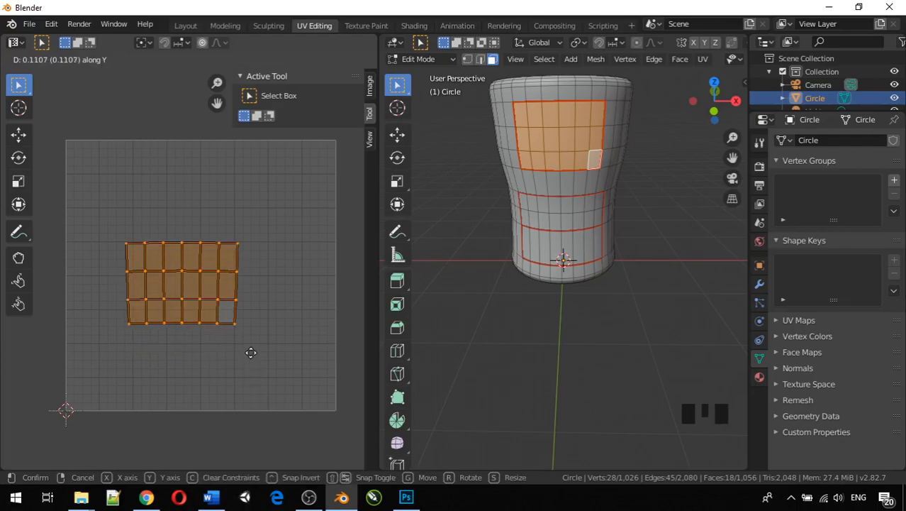
left_click(253, 317)
Step: Enlarge the upper panel's UV island about 1.37 times and shift it about 0.06 along the X axis
key("s")
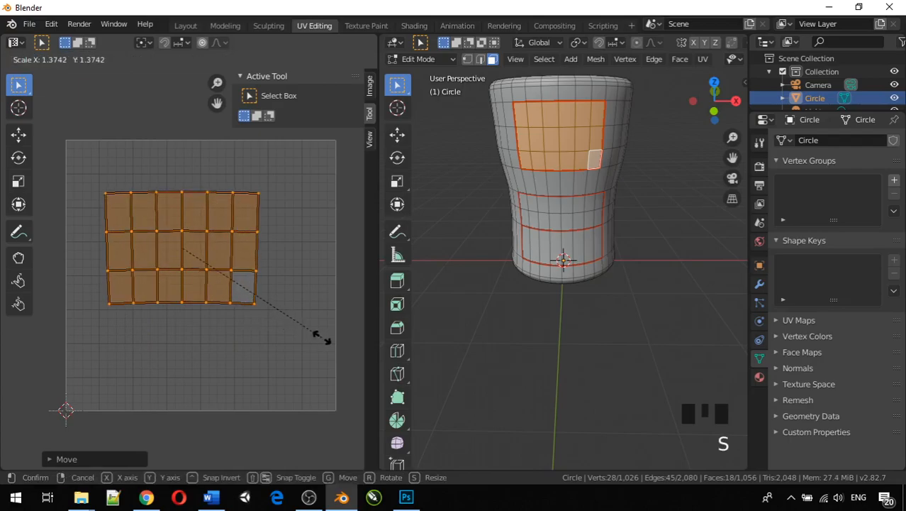
left_click(320, 338)
key("g")
key("x")
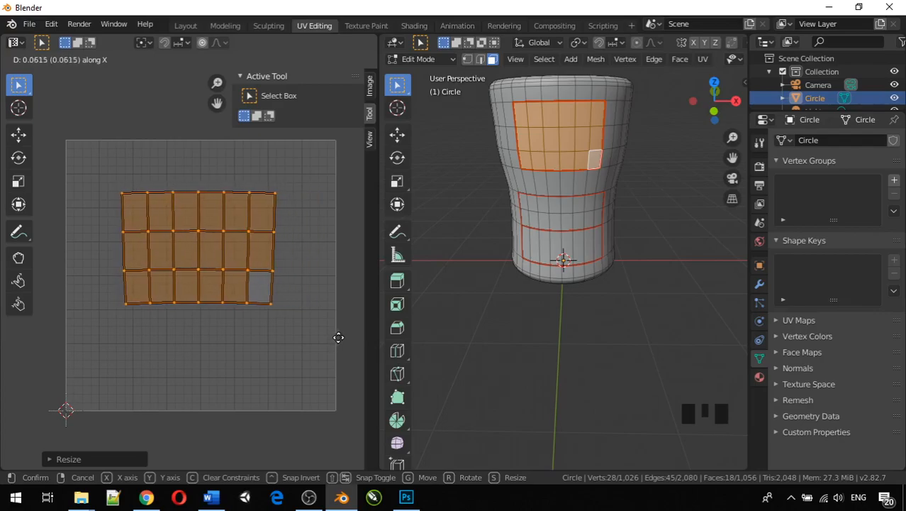
left_click(338, 338)
Step: Compare the island with the full UV layout, then reselect only the faces of the upper panel using Circle Select
key("a")
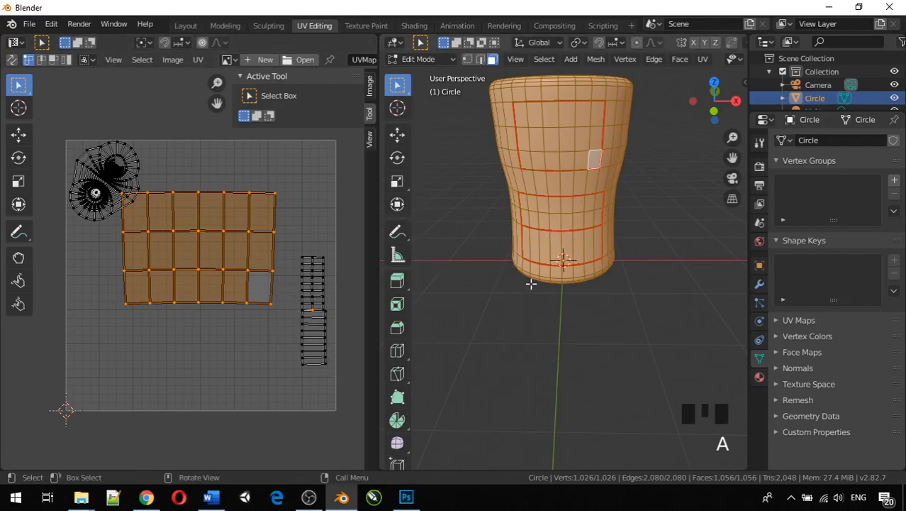
left_click(560, 359)
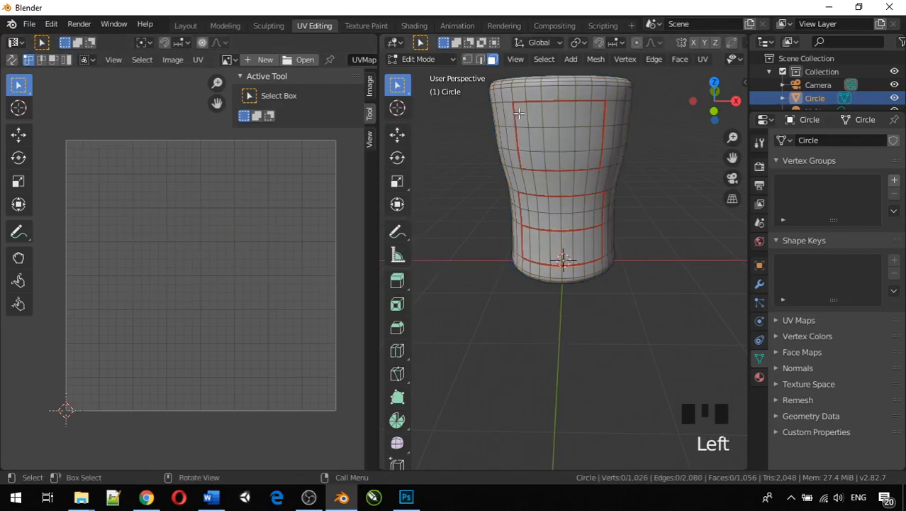
key("c")
mouse_move(525, 115)
left_mouse_down()
mouse_move(580, 138)
mouse_move(584, 131)
mouse_move(580, 122)
mouse_move(576, 153)
mouse_move(526, 160)
left_mouse_up()
right_click(527, 160)
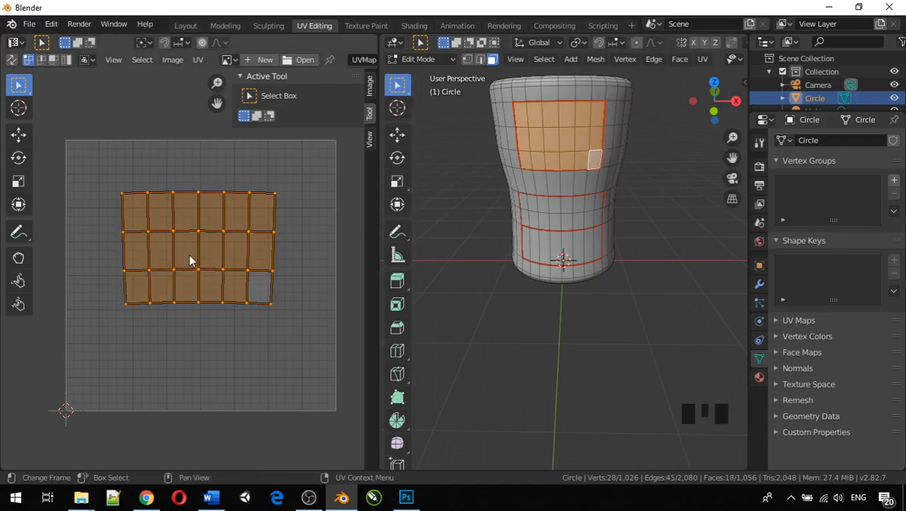
Step: Move the upper panel's UV island up and across into the upper-right corner of the UV square
left_click_drag(89, 168, 319, 330)
key("g")
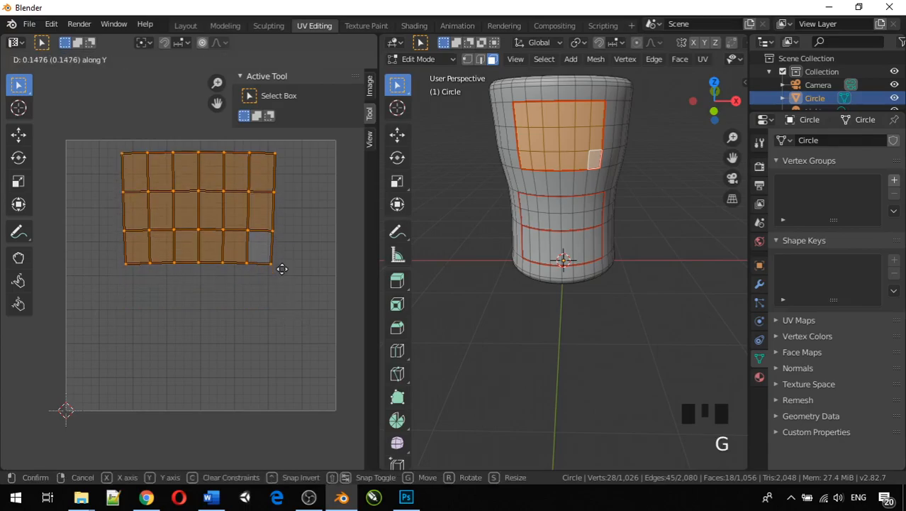
left_click(285, 271)
key("g")
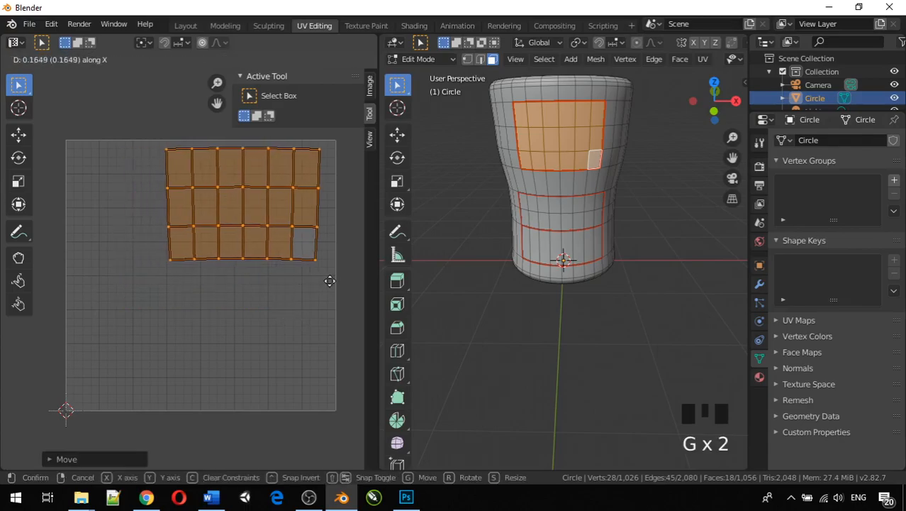
left_click(334, 281)
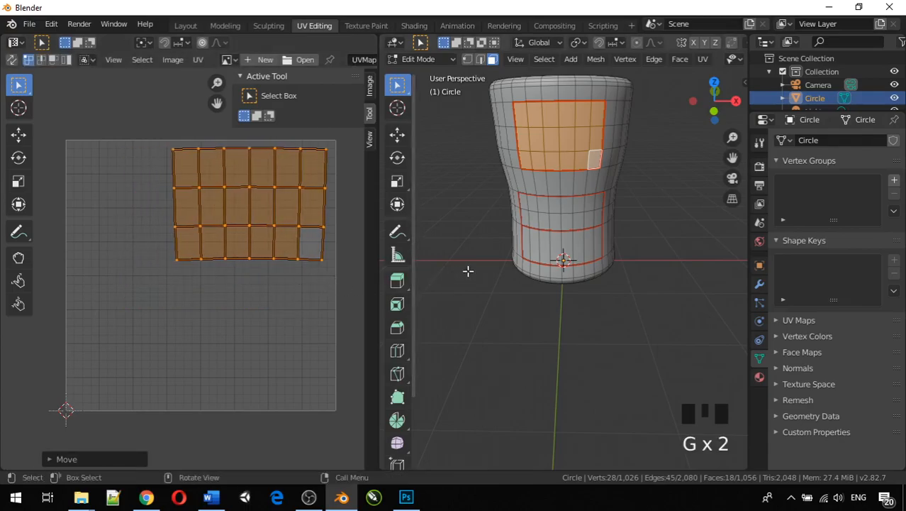
Step: Select the whole mesh to check the enlarged island's position against the other UV islands
left_click(557, 222)
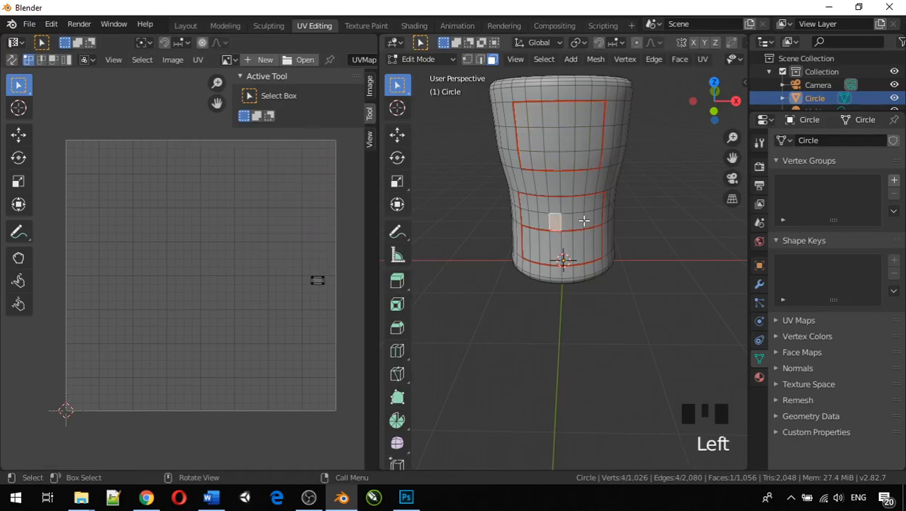
key("a")
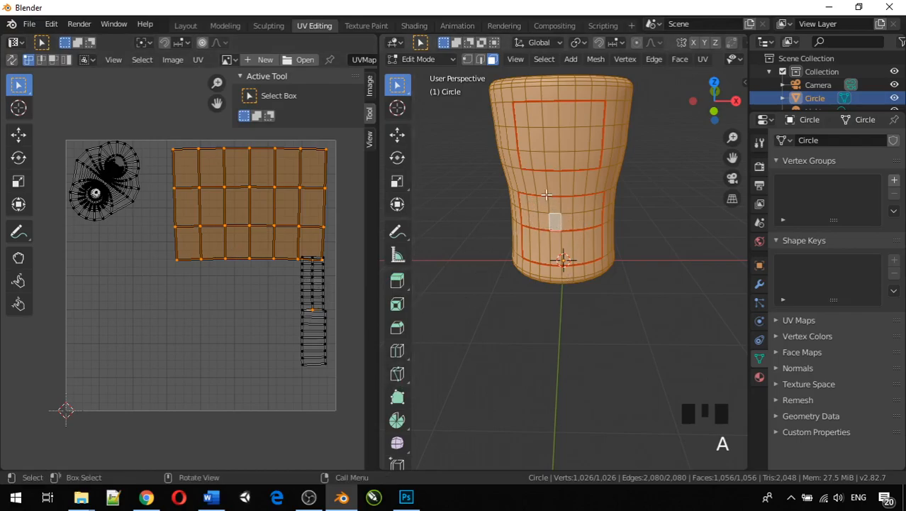
left_click(566, 204)
Step: Select the eight faces in the upper row of the middle seam-bordered panel
left_click(532, 205)
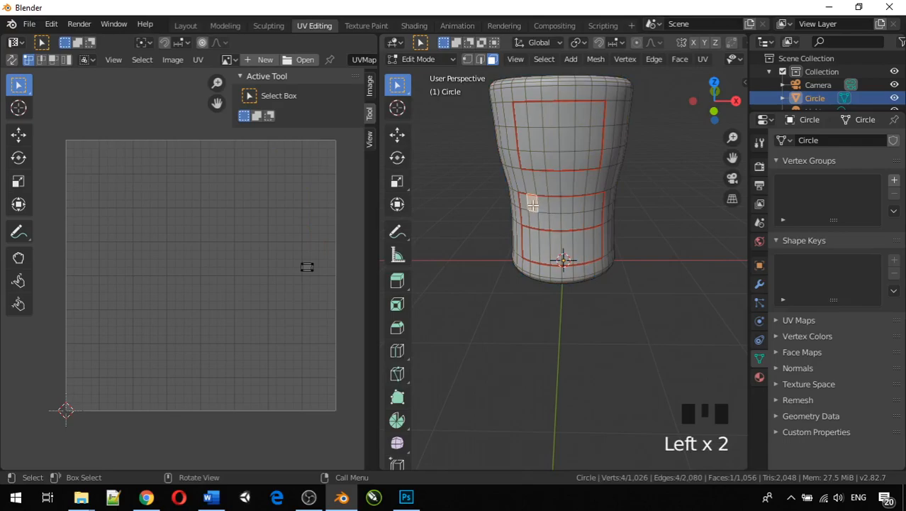
left_click(525, 204)
left_click(532, 203, "shift")
left_click(544, 203, "shift")
left_click(557, 204, "shift")
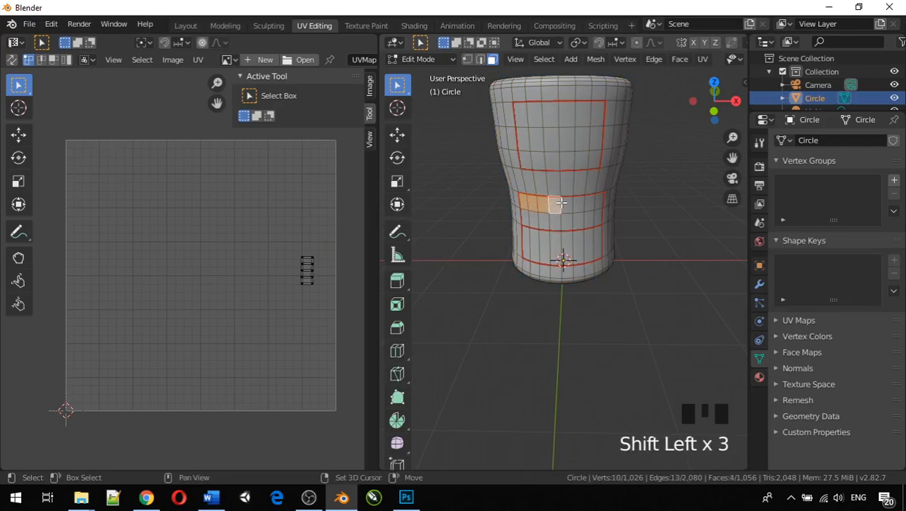
left_click(569, 203, "shift")
left_click(580, 204, "shift")
left_click(592, 204, "shift")
left_click(600, 201, "shift")
Step: Add the eight faces in the lower row of the middle panel to the selection
left_click(525, 221, "shift")
left_click(535, 221, "shift")
left_click(544, 220, "shift")
left_click(555, 221, "shift")
left_click(566, 220, "shift")
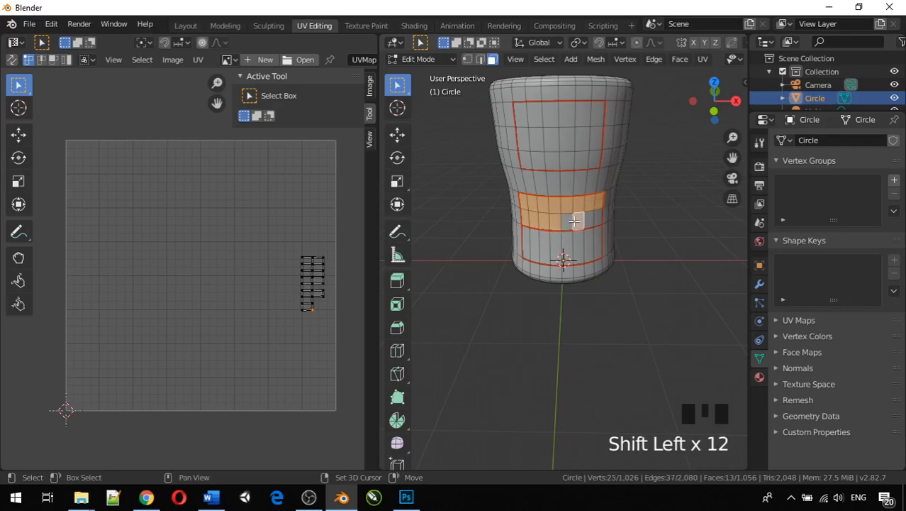
left_click(578, 221, "shift")
left_click(589, 220, "shift")
left_click(599, 219, "shift")
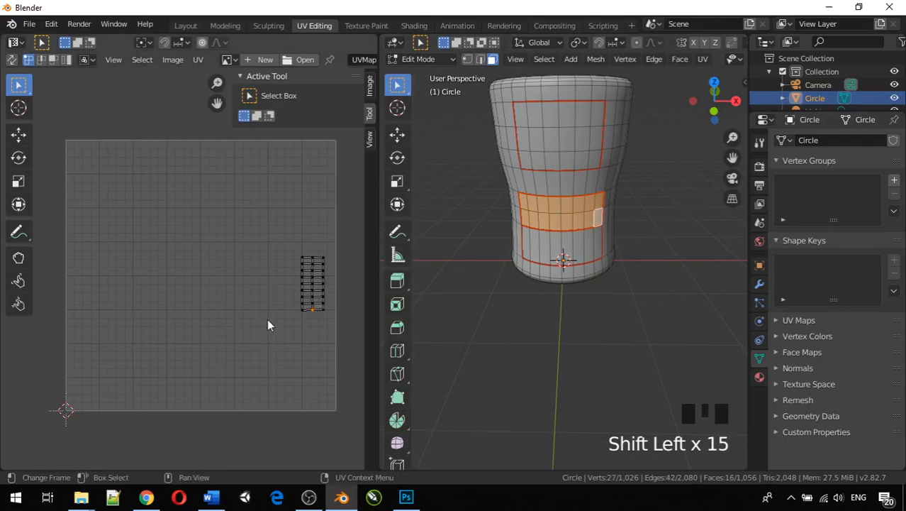
Step: Select the middle panel's UV island and move it along X toward the UV square's left edge, then slightly down along Y
key("g")
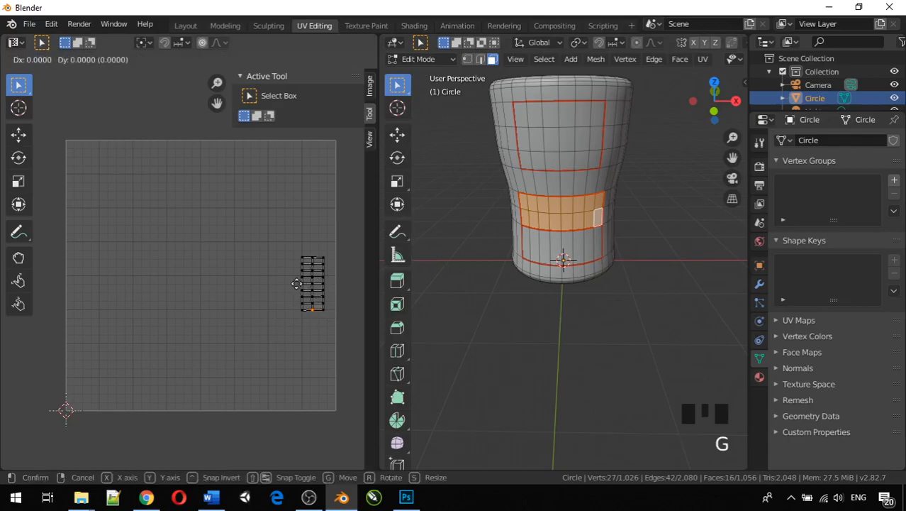
left_click(297, 284)
left_click_drag(281, 239, 343, 323)
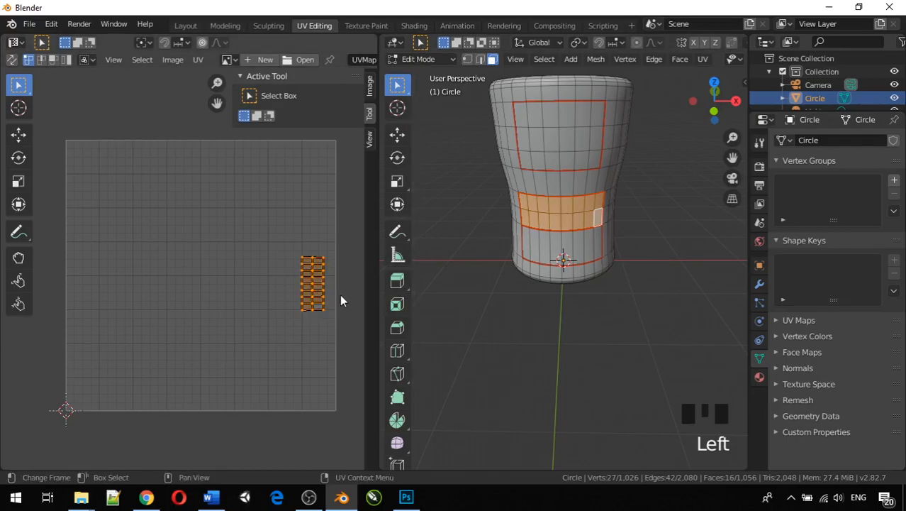
key("g")
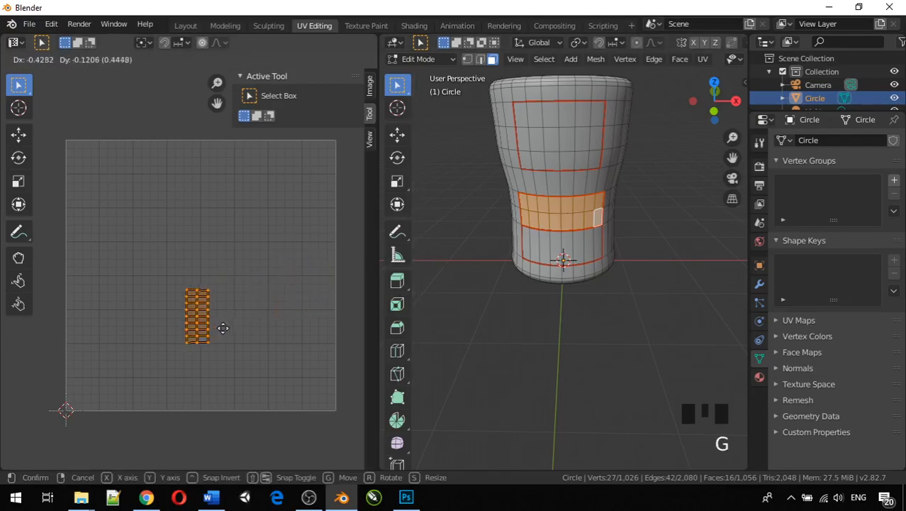
key("x")
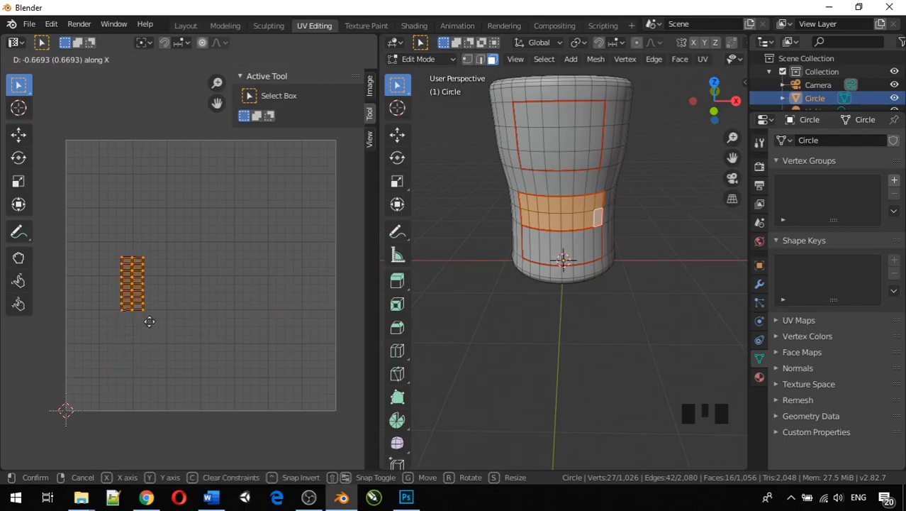
left_click(134, 316)
key("g")
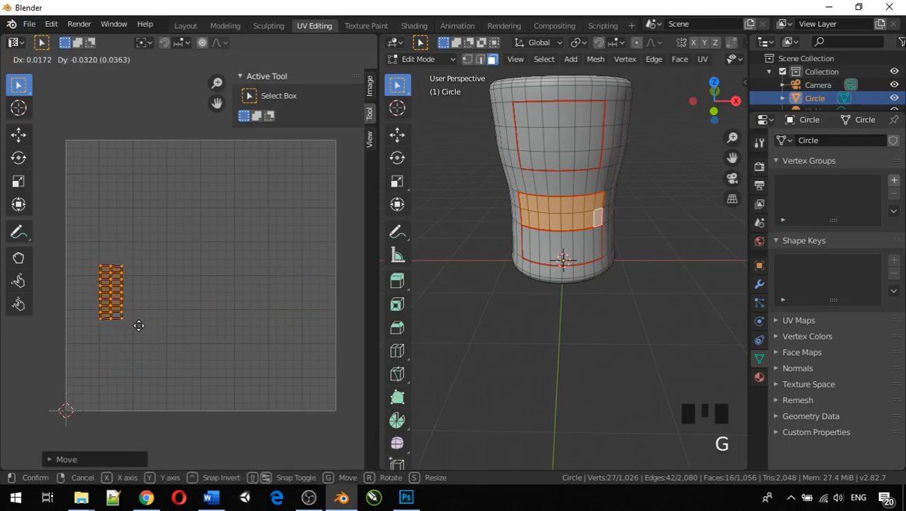
key("y")
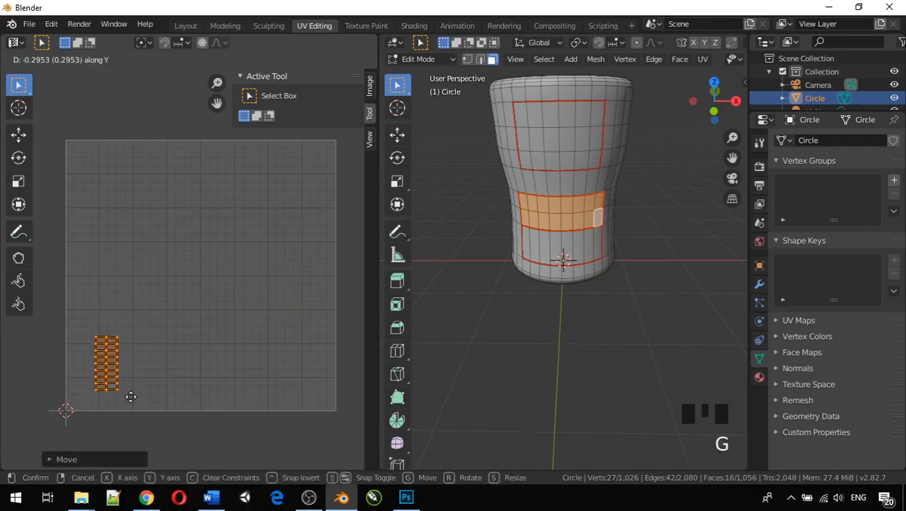
left_click(139, 335)
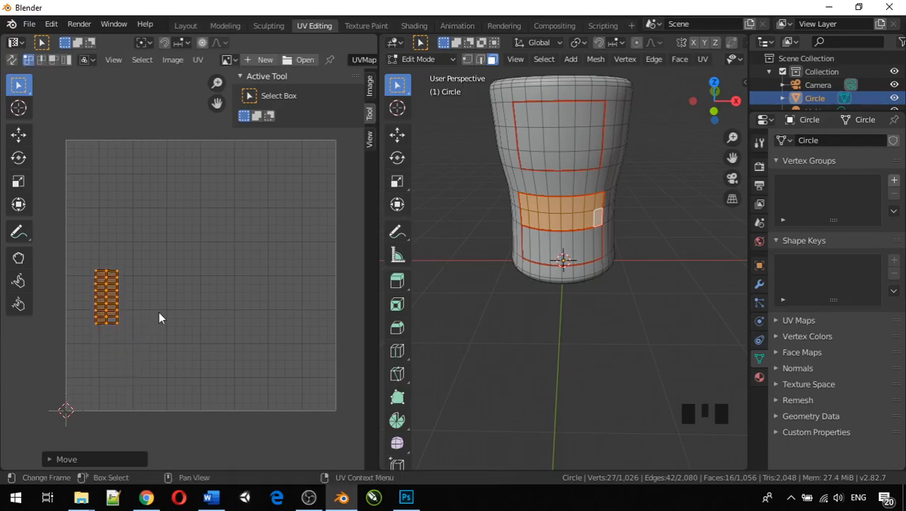
Step: Rotate the middle panel's UV island by 90 degrees
type("r")
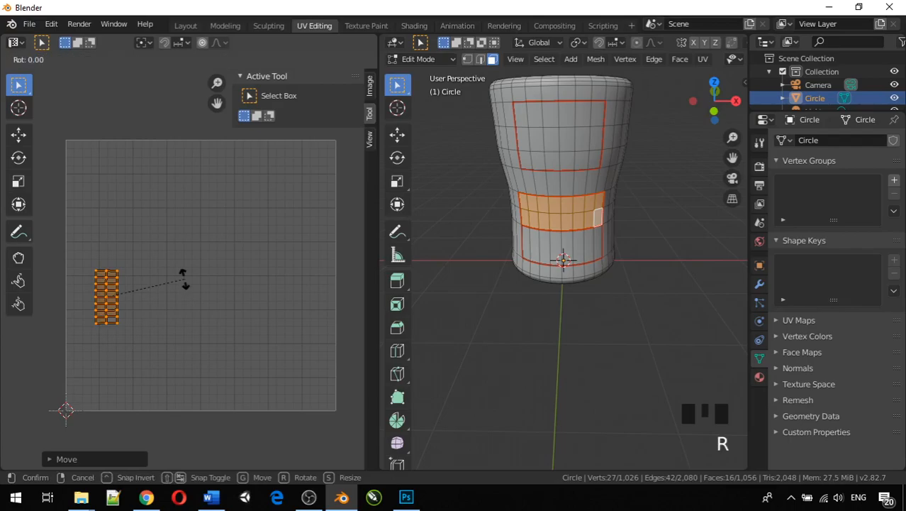
type("90")
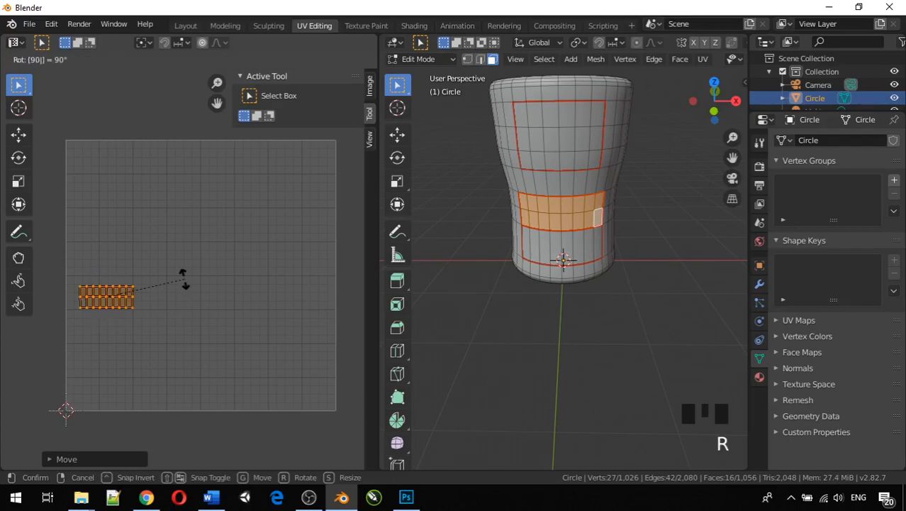
key("Return")
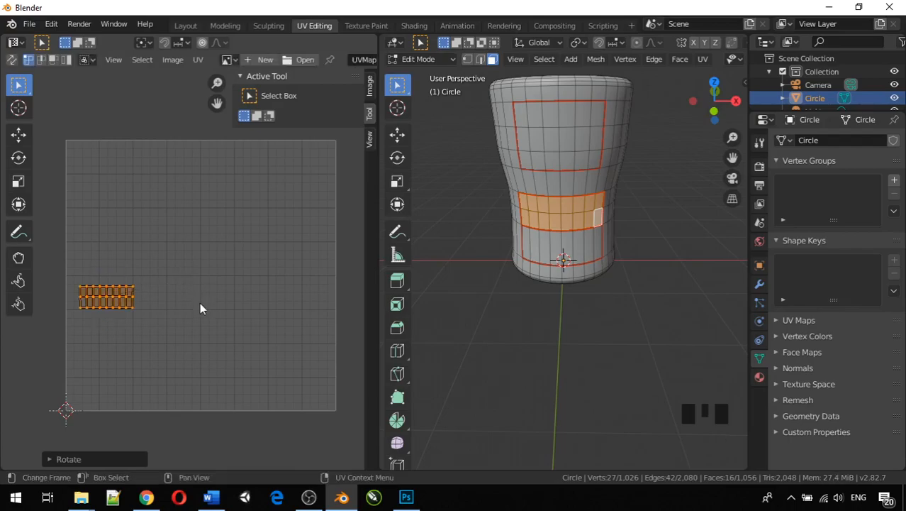
Step: Enlarge the middle panel's UV island about 2.71 times and shift it about 0.15 along X into the UV square
key("s")
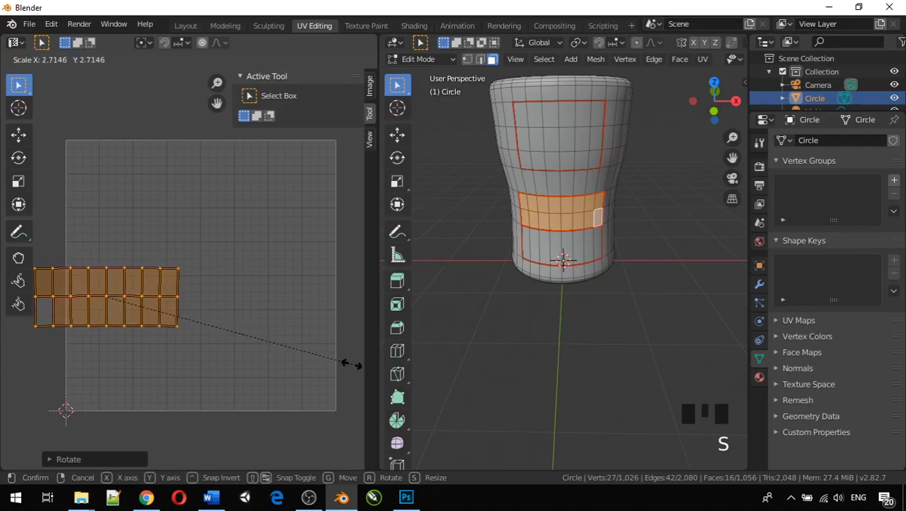
left_click(351, 364)
key("g")
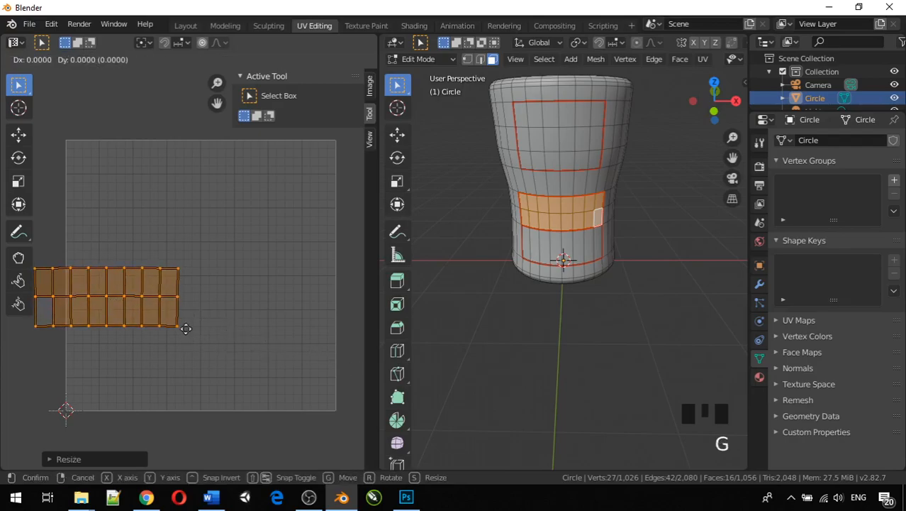
key("x")
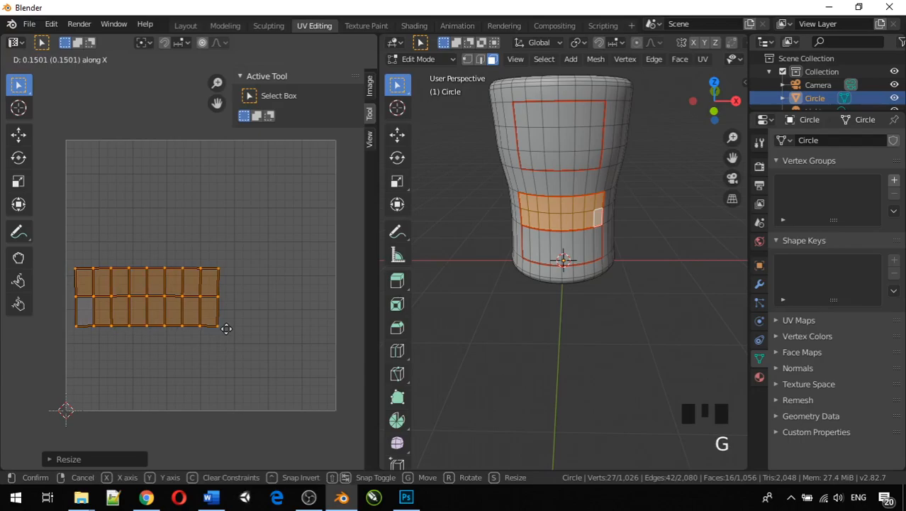
left_click(226, 328)
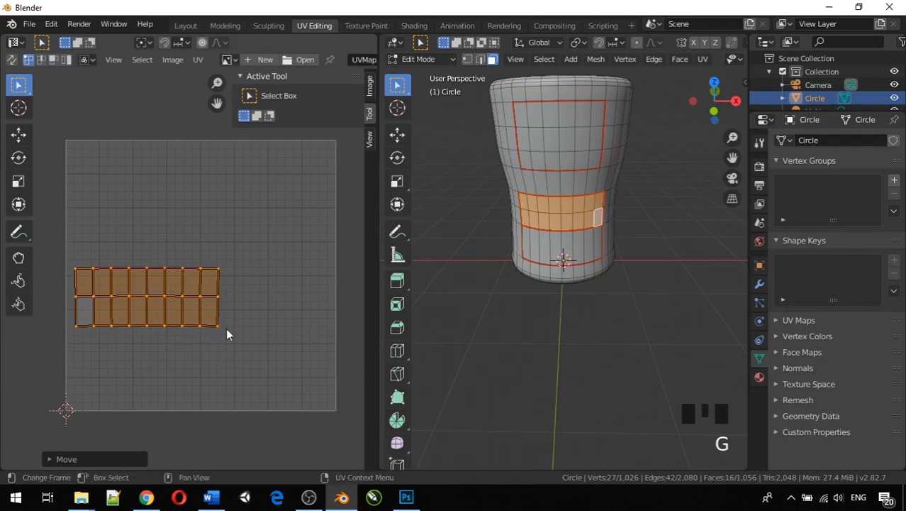
Step: Select the eight faces inside the seam-bordered bottom panel on the front of the glass
left_click(532, 236)
left_click(530, 237)
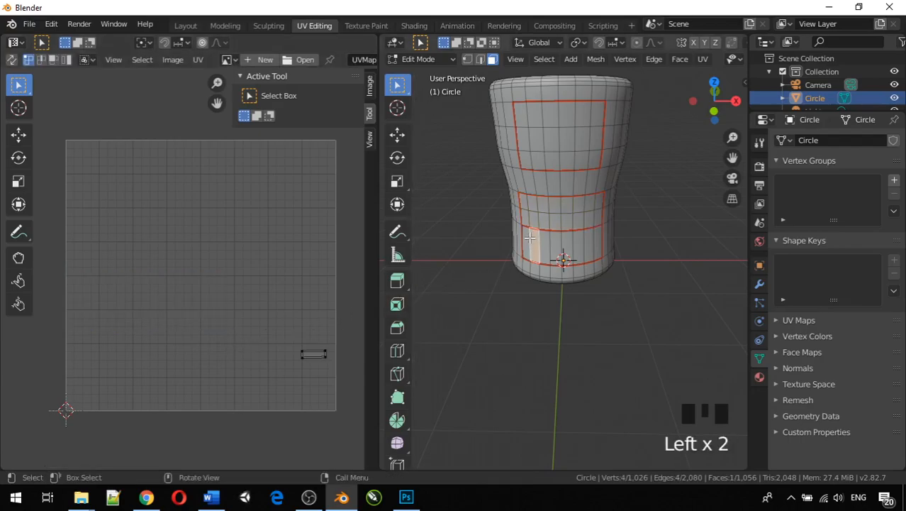
left_click(527, 239)
left_click(537, 239, "shift")
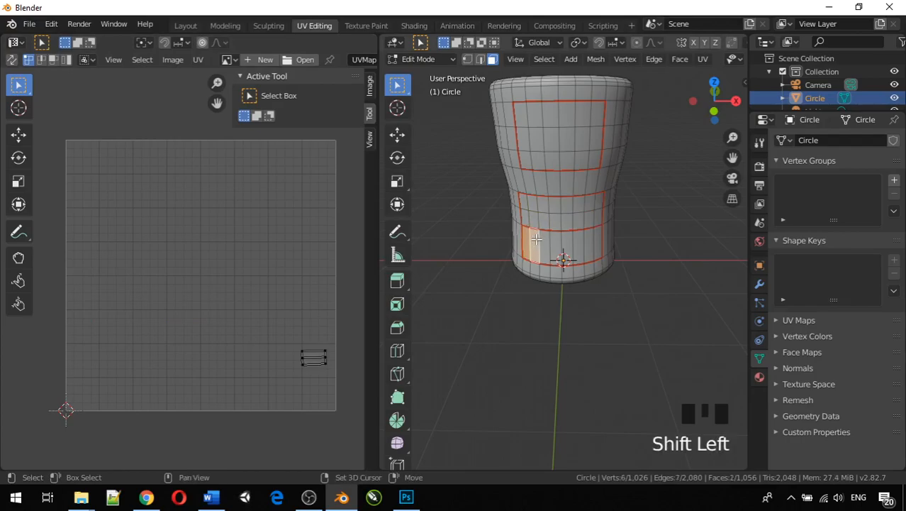
left_click(547, 241, "shift")
left_click(558, 242, "shift")
left_click(567, 242, "shift")
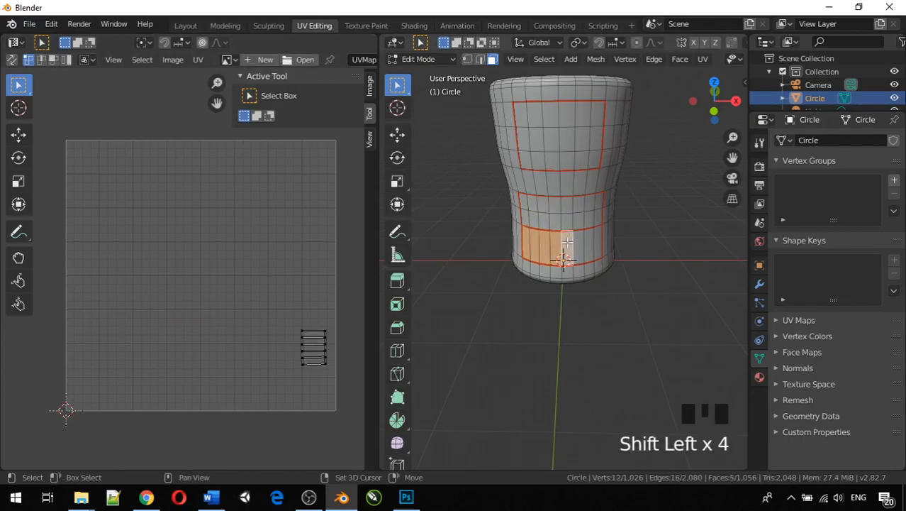
left_click(580, 242, "shift")
left_click(597, 239, "shift")
left_click(601, 241, "shift")
Step: Select the bottom panel's whole UV island and rotate it by 90 degrees
left_click_drag(283, 282, 346, 390)
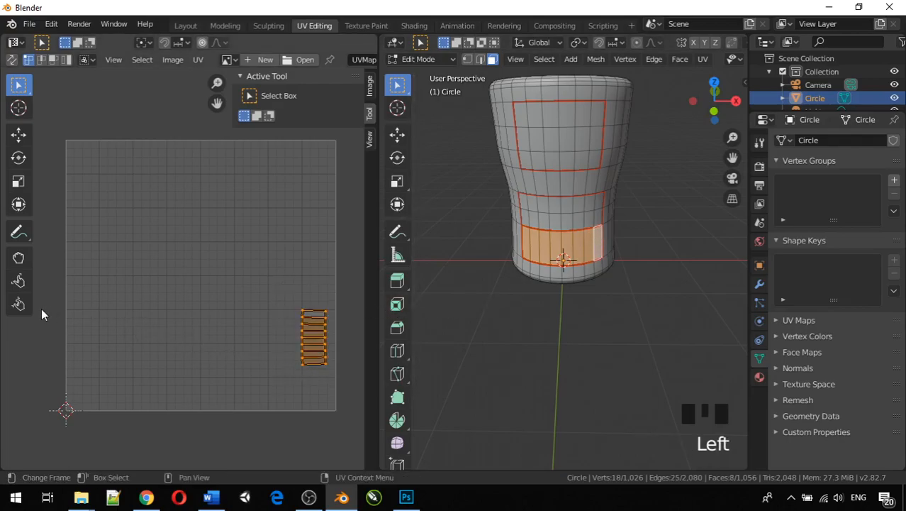
type("r90")
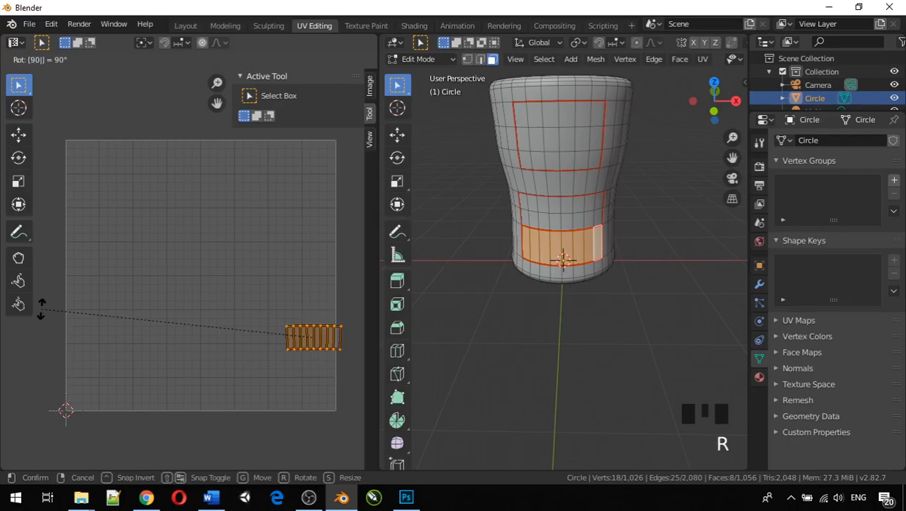
key("Return")
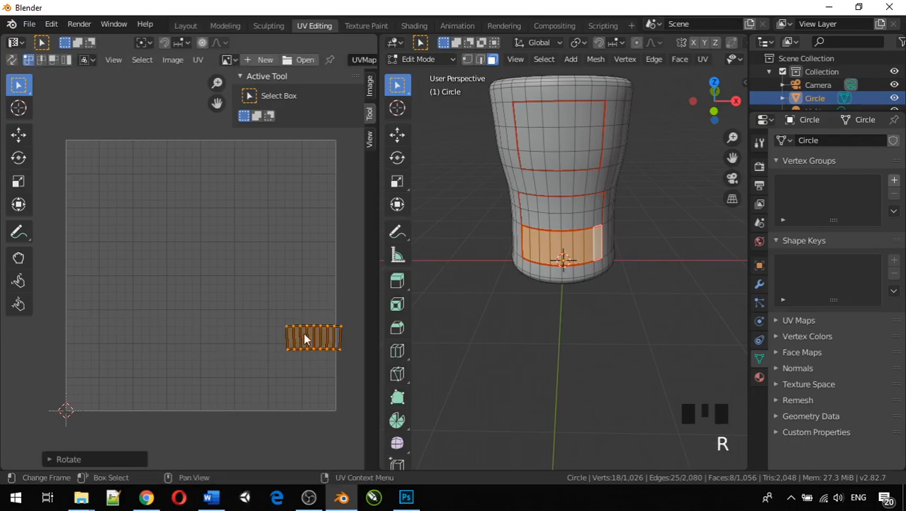
Step: Move the bottom panel's UV island along X away from the UV square's right edge, then down along Y toward its lower edge
key("g")
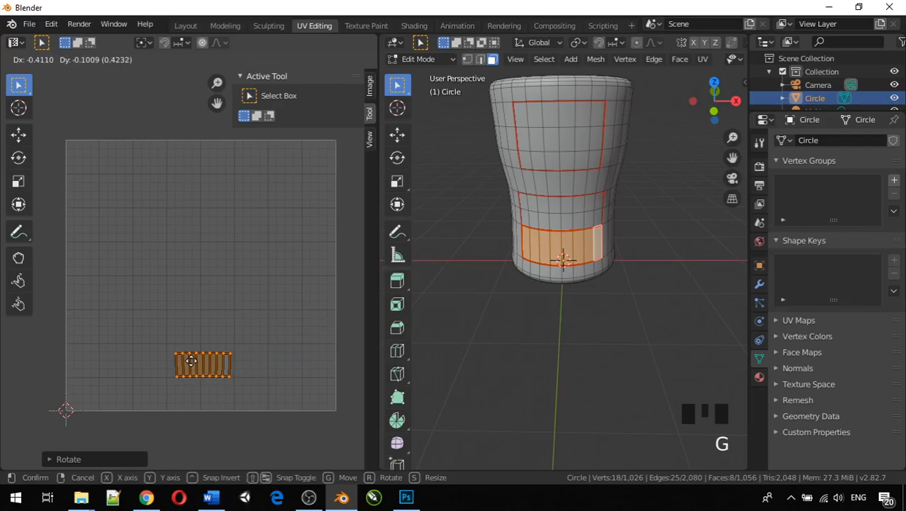
key("x")
key("Return")
key("g")
key("y")
key("Return")
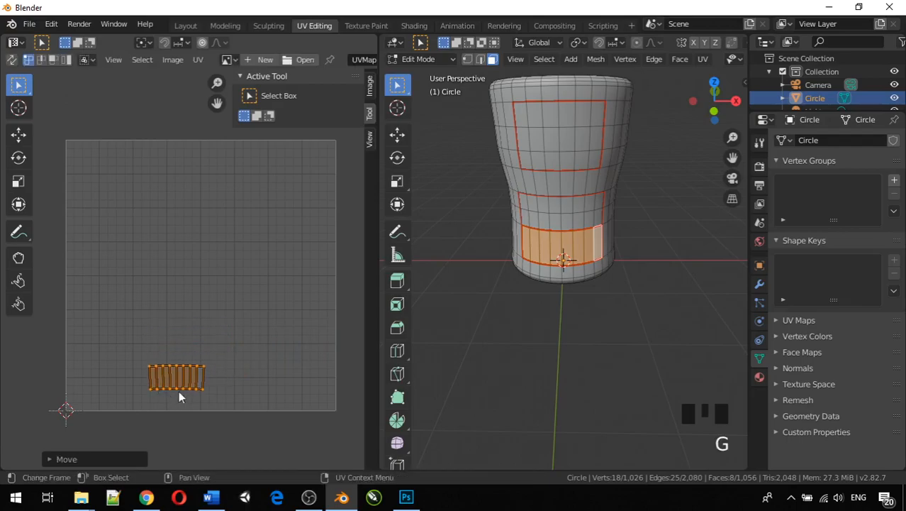
Step: Select the whole mesh to show all UV islands, then enlarge only the bottom panel's island about 2.7 times
left_click(581, 295)
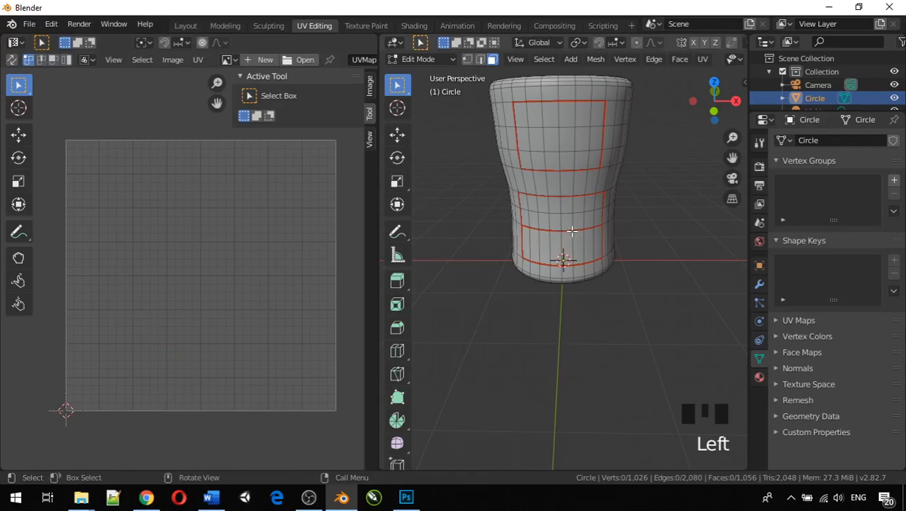
key("a")
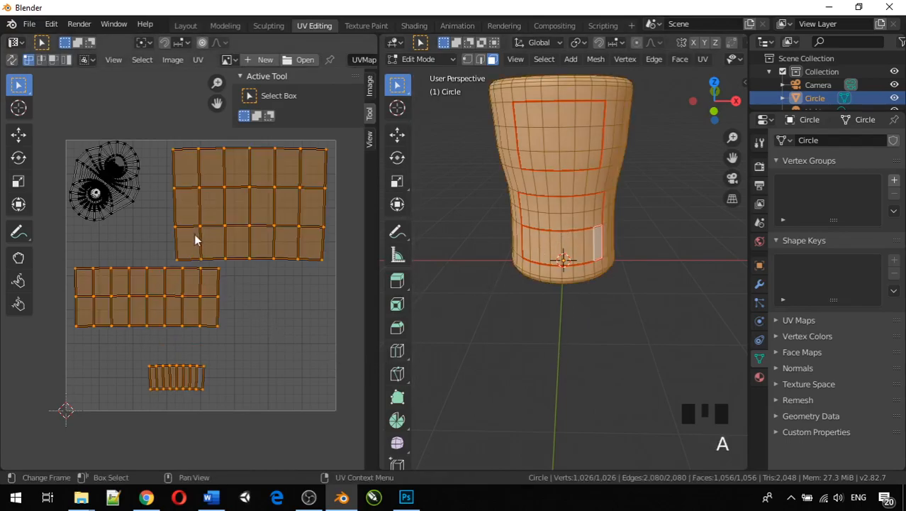
left_click_drag(126, 348, 233, 403)
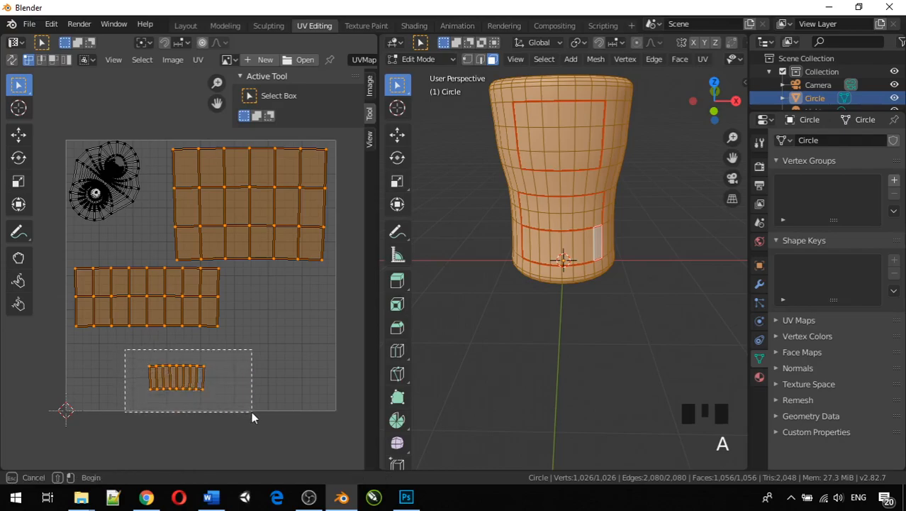
left_click_drag(251, 415, 251, 417)
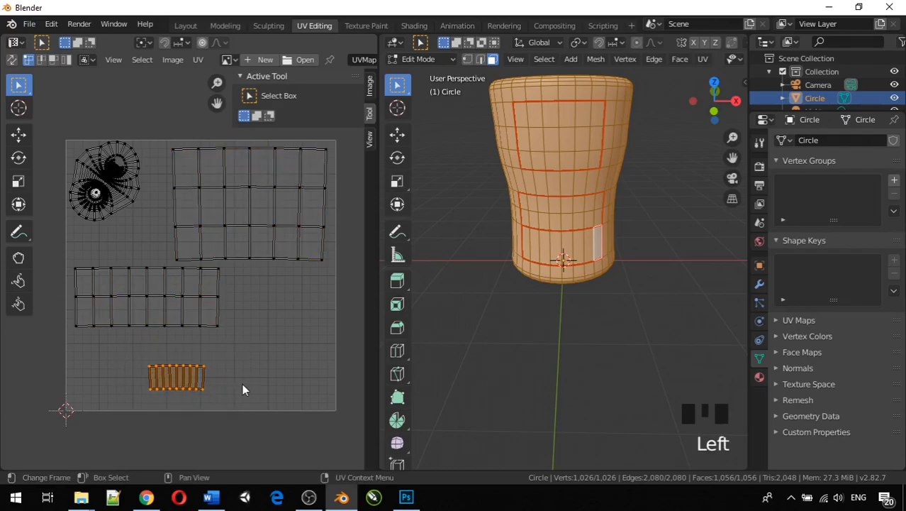
key("s")
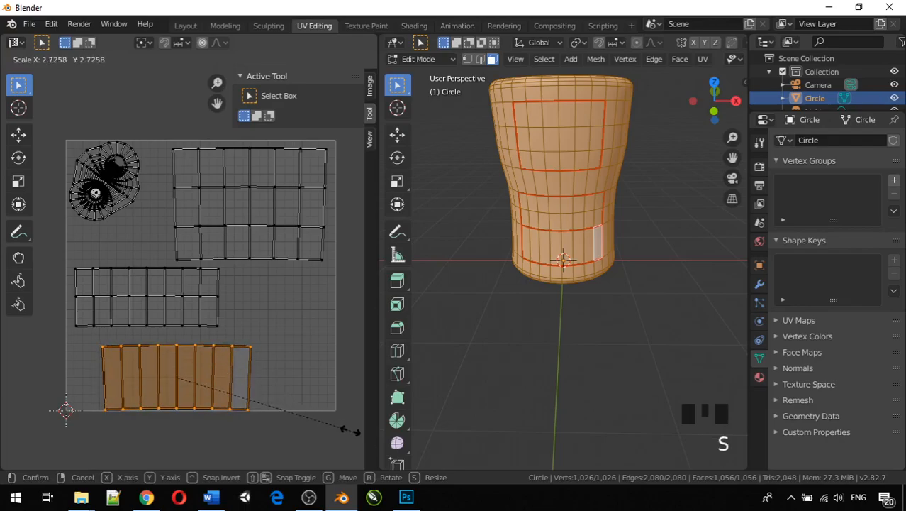
left_click(348, 430)
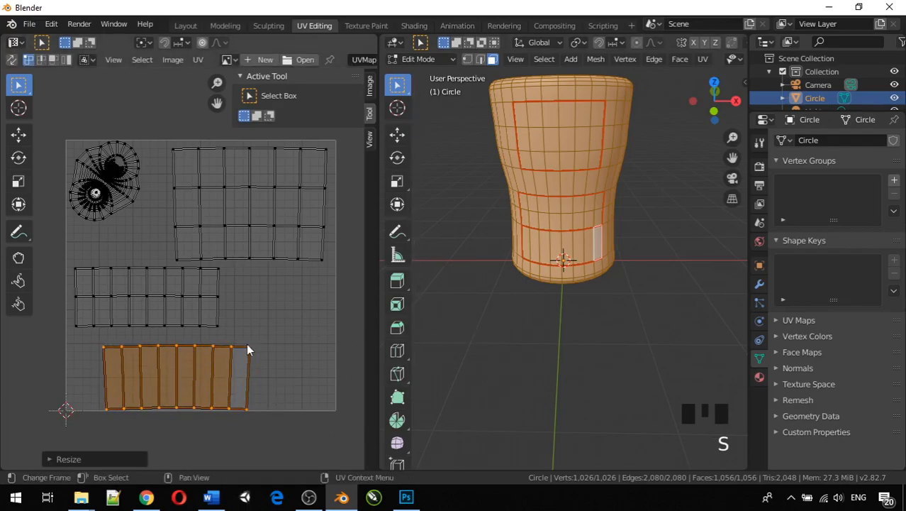
Step: Check the bottom panel's UV orientation by selecting its end faces and then all eight faces from left to right
left_click(587, 250)
left_click(596, 243)
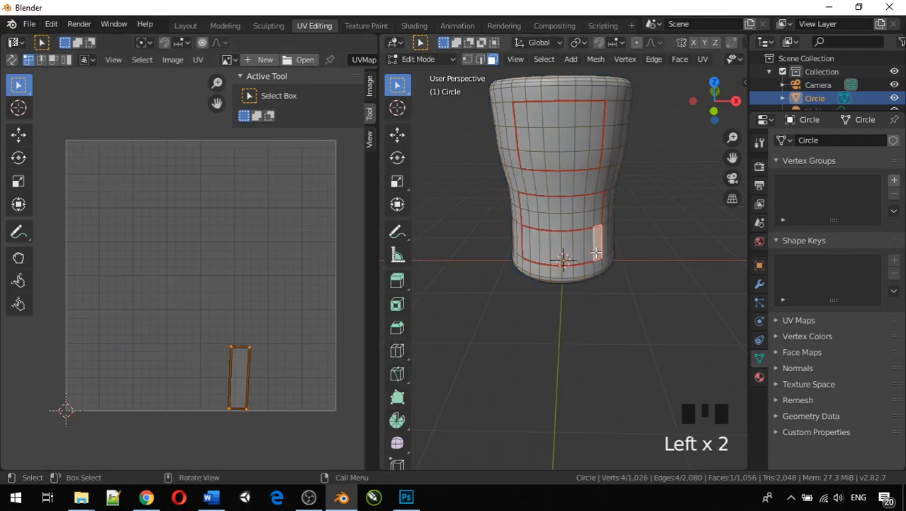
left_click(525, 245)
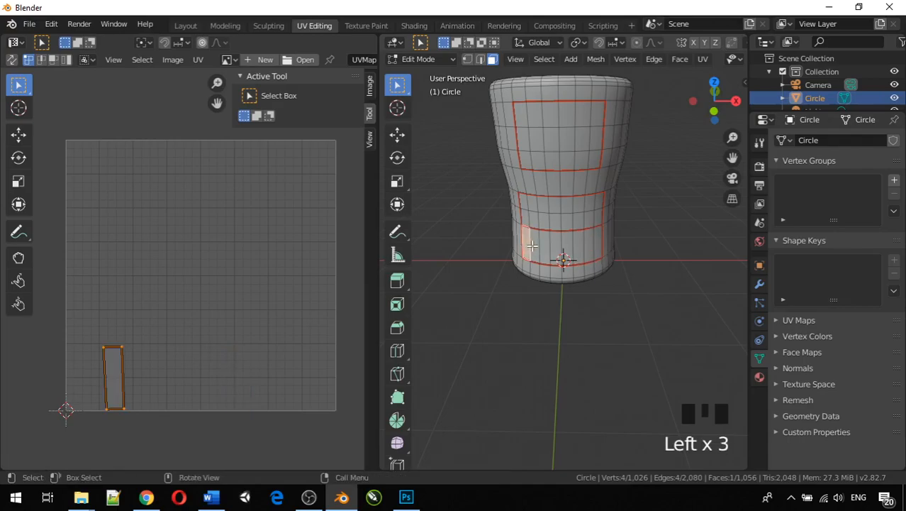
left_click(542, 245, "shift")
left_click(552, 244, "shift")
left_click(560, 243, "shift")
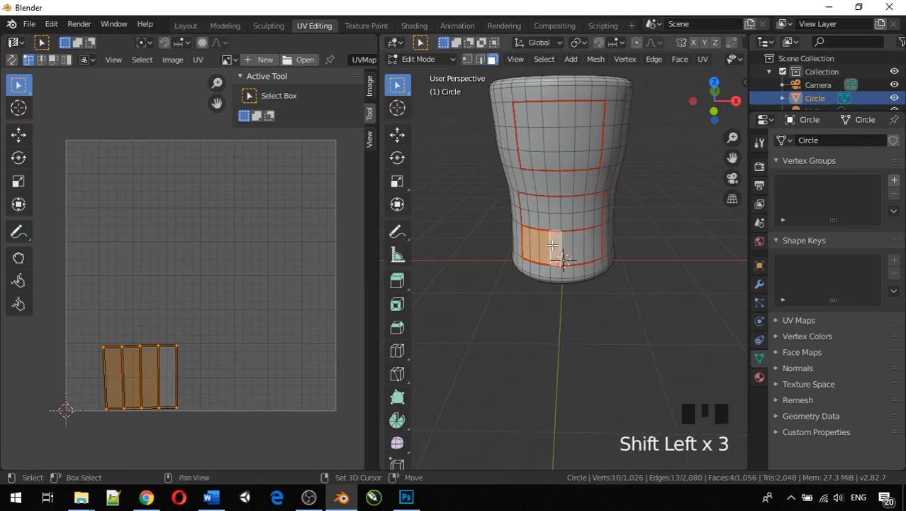
left_click(572, 242, "shift")
left_click(585, 241, "shift")
left_click(590, 239, "shift")
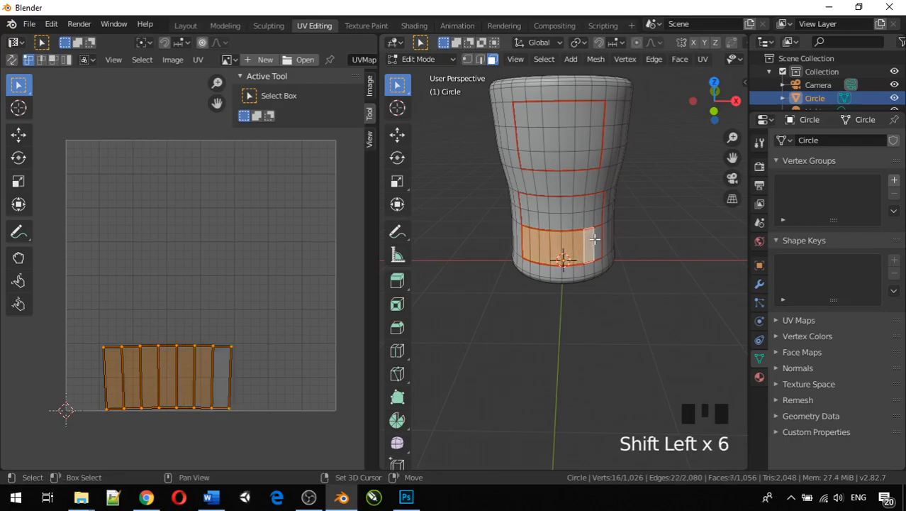
left_click(598, 239, "shift")
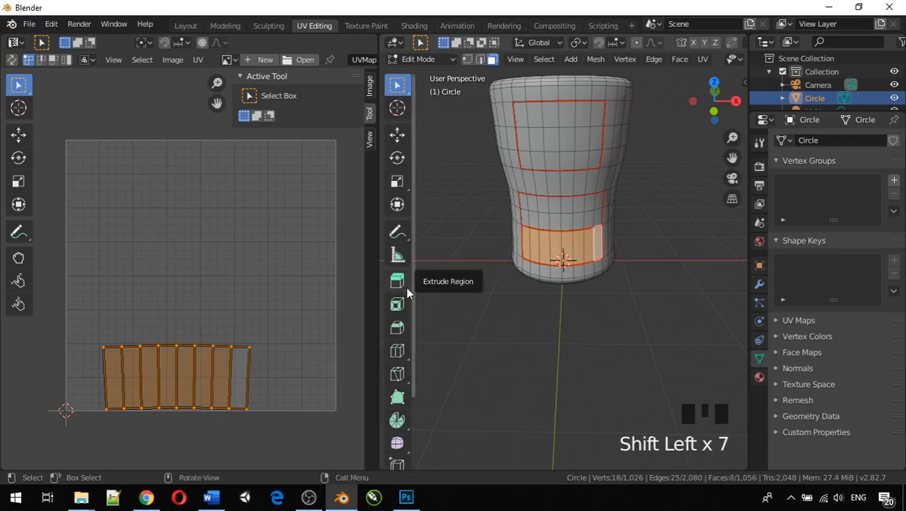
Step: Select the eight faces in the upper row of the middle panel, working from left to right
left_click(526, 205)
left_click(534, 205, "shift")
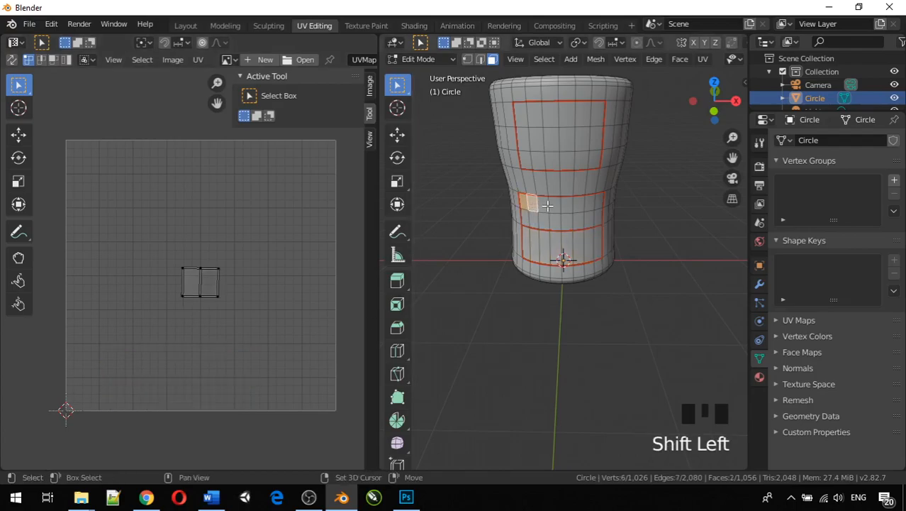
left_click(551, 207, "shift")
left_click(557, 206, "shift")
left_click(567, 205, "shift")
left_click(577, 205, "shift")
left_click(586, 205, "shift")
left_click(598, 205, "shift")
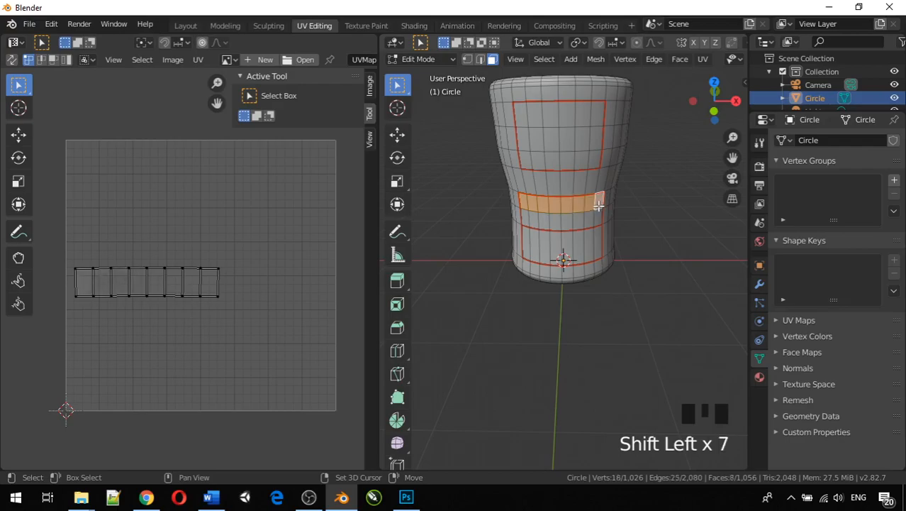
Step: Extend the selection with the eight lower-row faces of the middle panel
left_click(524, 221, "shift")
left_click(535, 219, "shift")
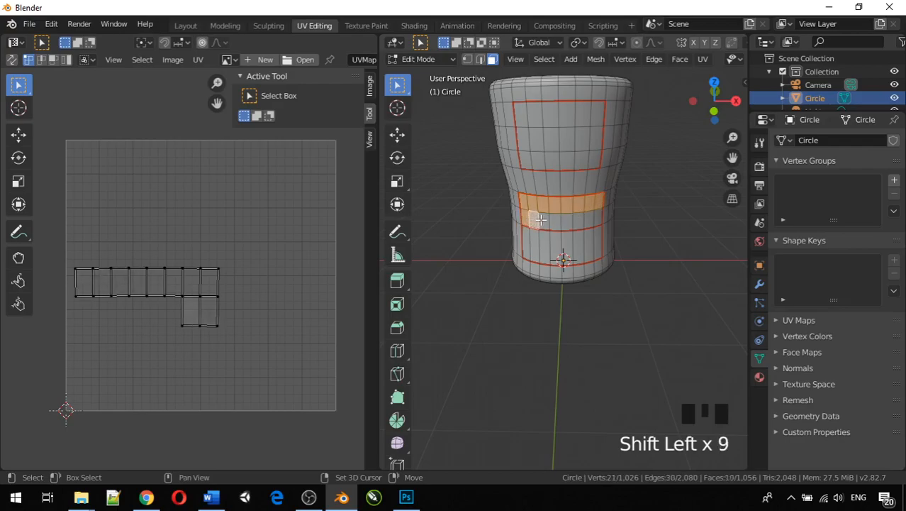
left_click(546, 221, "shift")
left_click(557, 220, "shift")
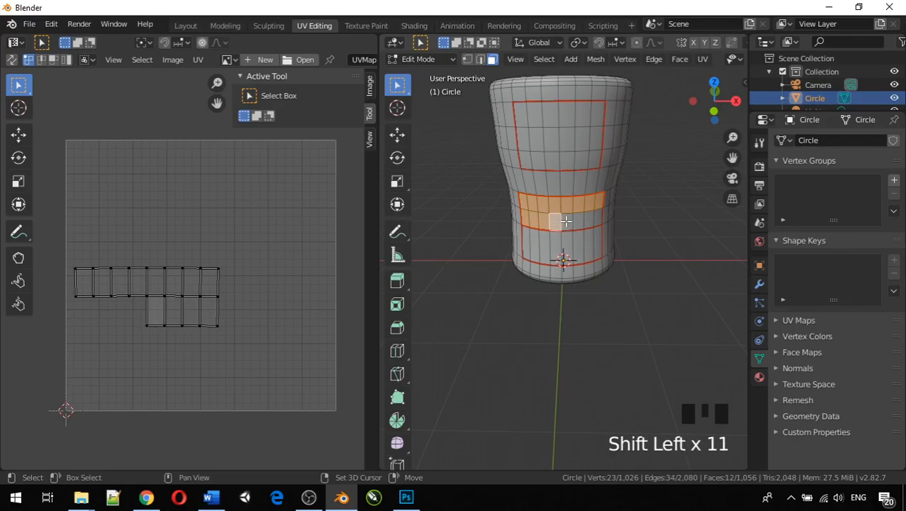
left_click(567, 221, "shift")
left_click(579, 221, "shift")
left_click(589, 218, "shift")
left_click(598, 215, "shift")
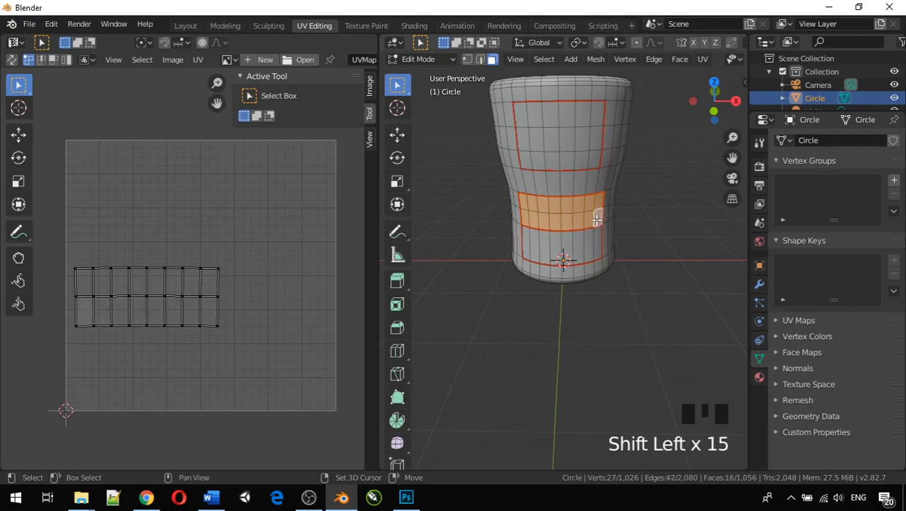
Step: Mirror the middle panel's whole UV island along the X axis and clear the UV selection
left_click_drag(68, 237, 240, 376)
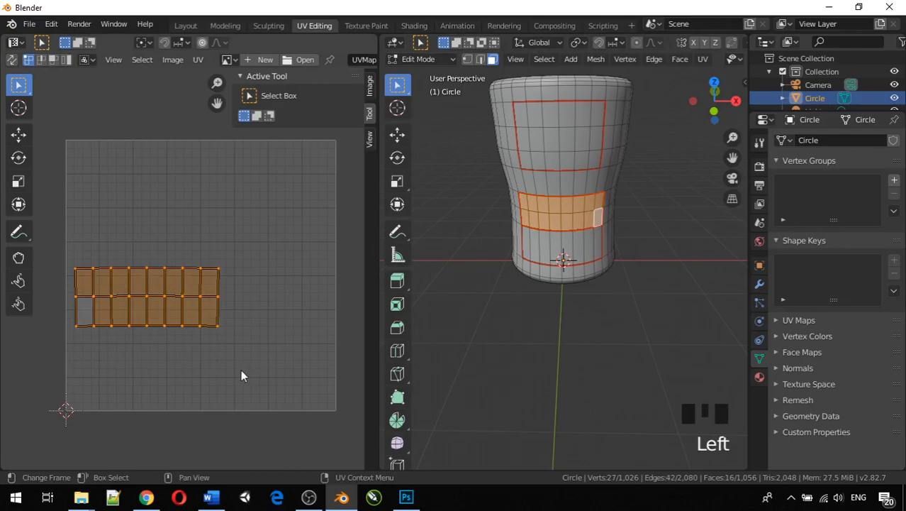
left_click(198, 60)
mouse_move(214, 89)
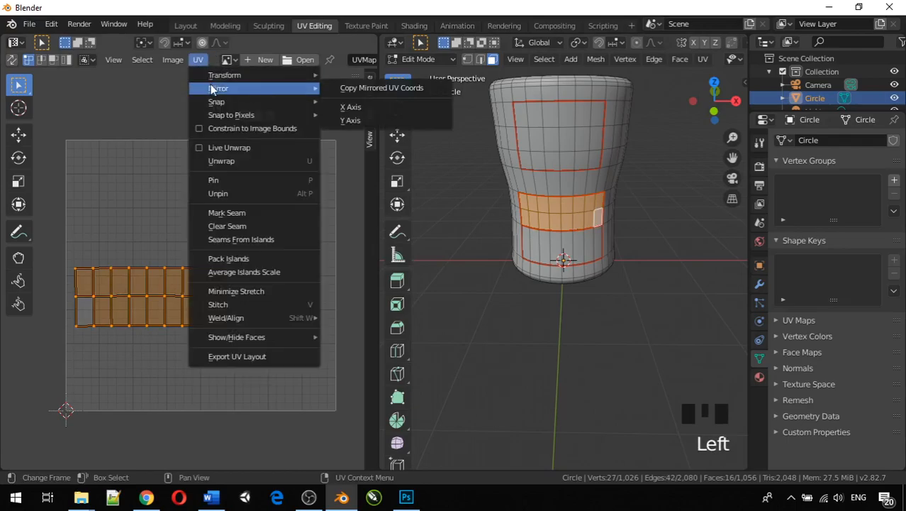
left_click(348, 107)
left_click(271, 232)
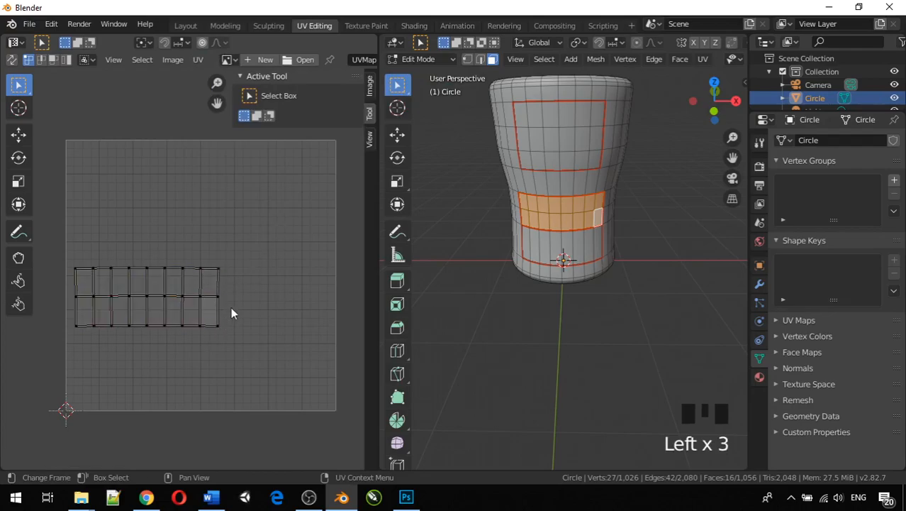
Step: Check the mirrored UV order of the middle panel's upper row by reselecting its eight faces from left to right
left_click(661, 237)
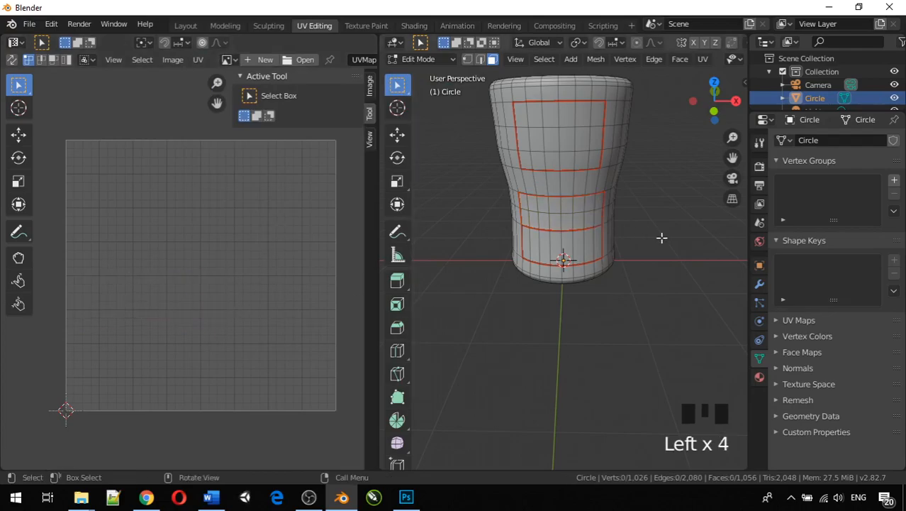
left_click(526, 203)
left_click(539, 205, "shift")
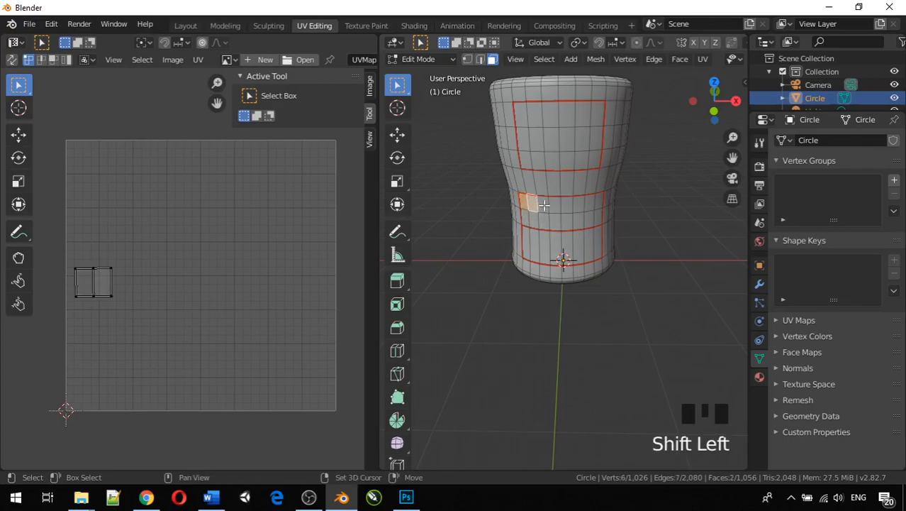
left_click(551, 205, "shift")
left_click(562, 205, "shift")
left_click(572, 205, "shift")
left_click(581, 205, "shift")
left_click(590, 203, "shift")
left_click(598, 201, "shift")
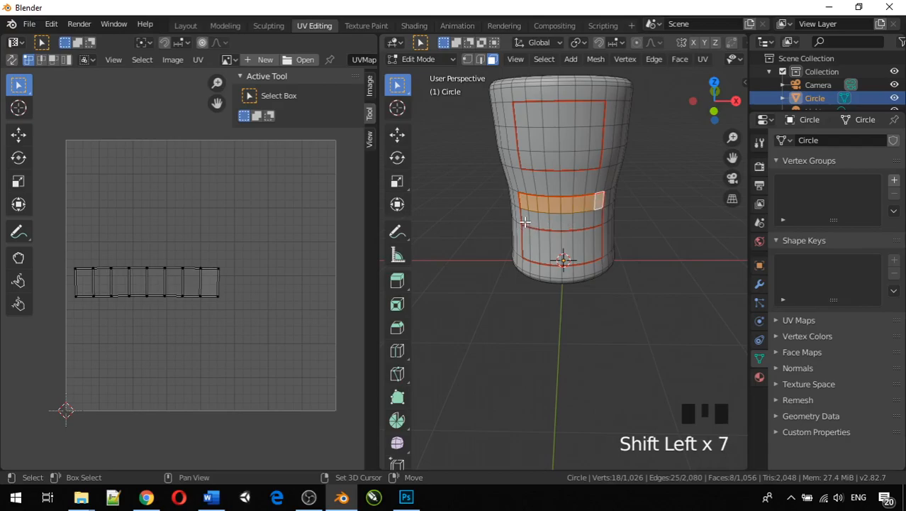
Step: Check the mirrored UV order of the middle panel's lower row by adding its eight faces from left to right
left_click(525, 219, "shift")
left_click(537, 218, "shift")
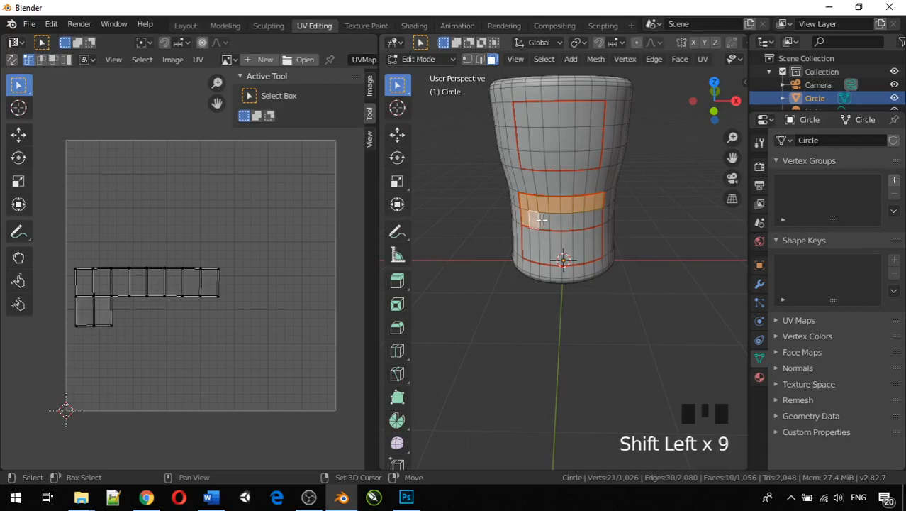
left_click(547, 220, "shift")
left_click(557, 220, "shift")
left_click(568, 221, "shift")
left_click(579, 221, "shift")
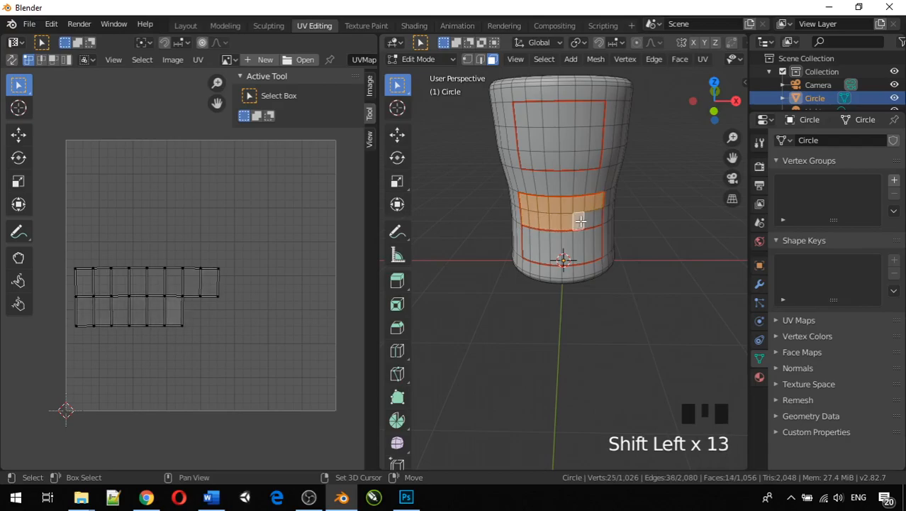
left_click(589, 219, "shift")
left_click(596, 219, "shift")
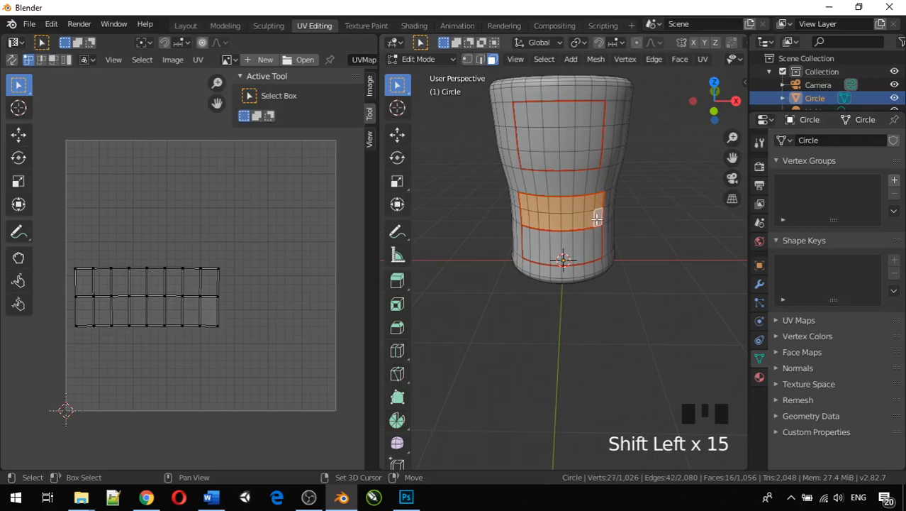
Step: Select the whole mesh to show all UV islands, then select only the middle panel's island
left_click(677, 247)
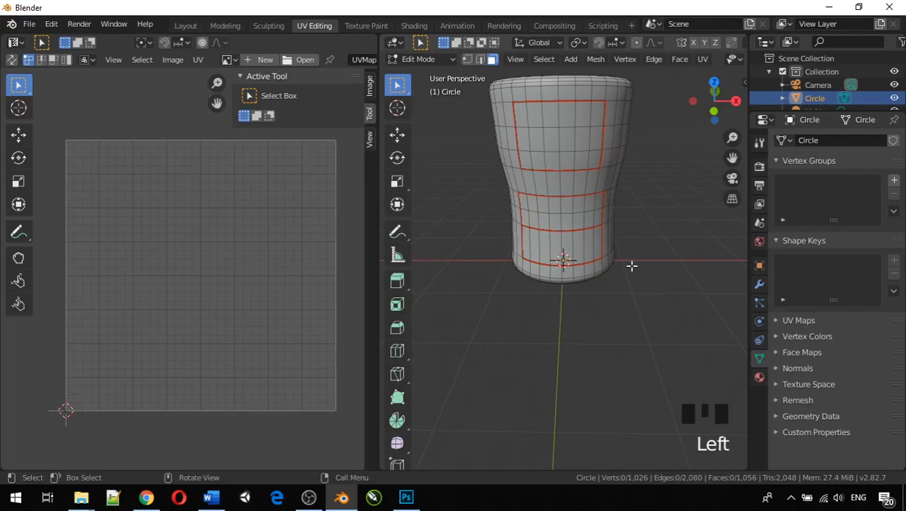
key("a")
left_click_drag(63, 262, 227, 340)
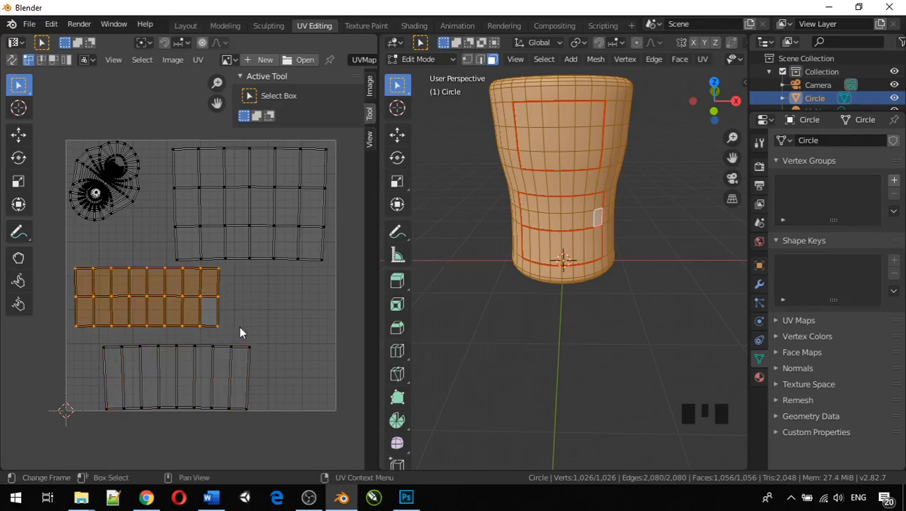
Step: Move the middle panel's UV island along the X axis until it sits above the lower panel's island, and enlarge it slightly
key("g")
key("x")
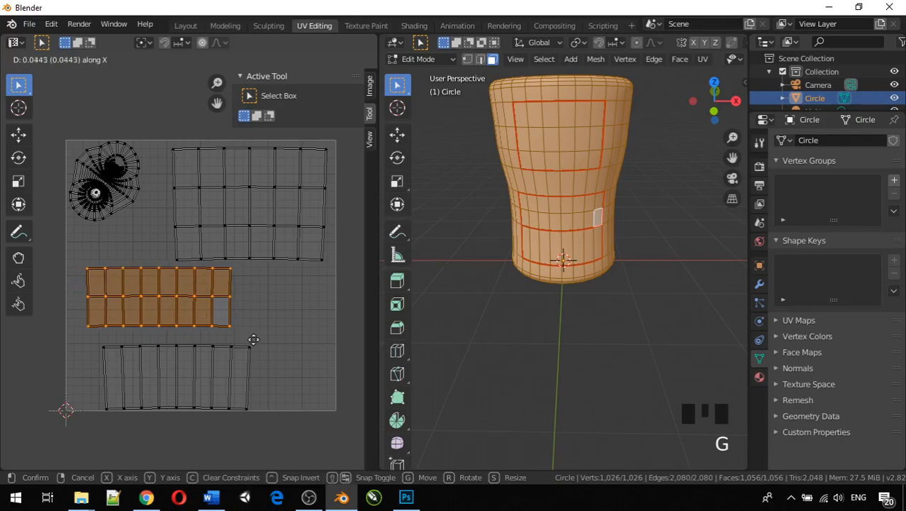
left_click(269, 345)
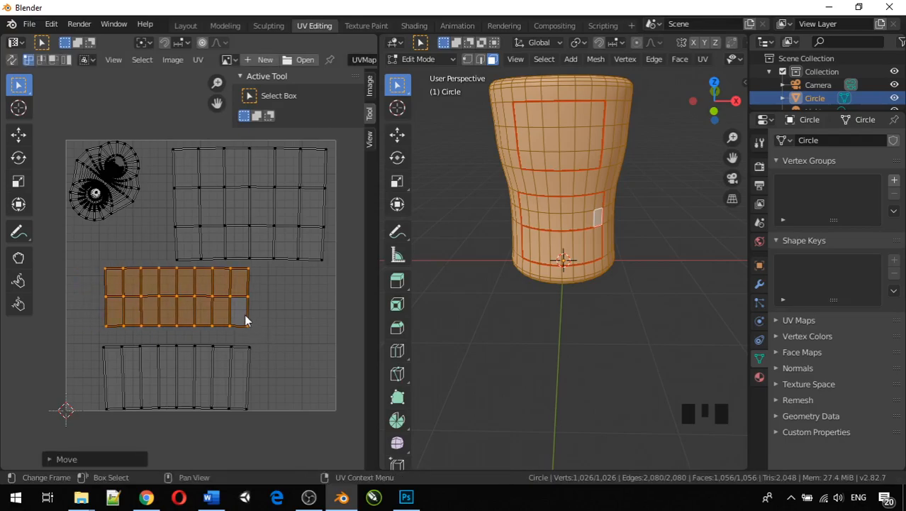
key("s")
left_click(306, 337)
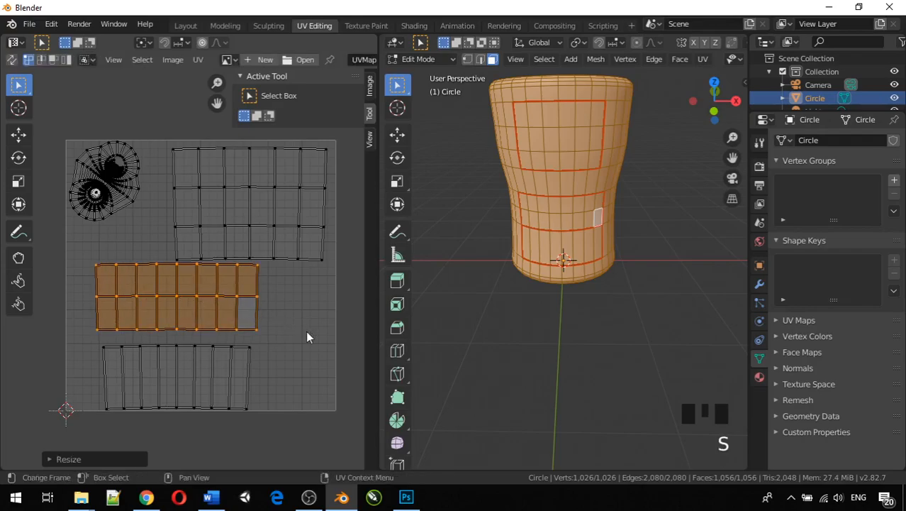
Step: Enlarge the lower panel's UV island to the middle island's width, shift it along Y into the UV square, and clear the selection
left_click_drag(95, 340, 320, 424)
key("s")
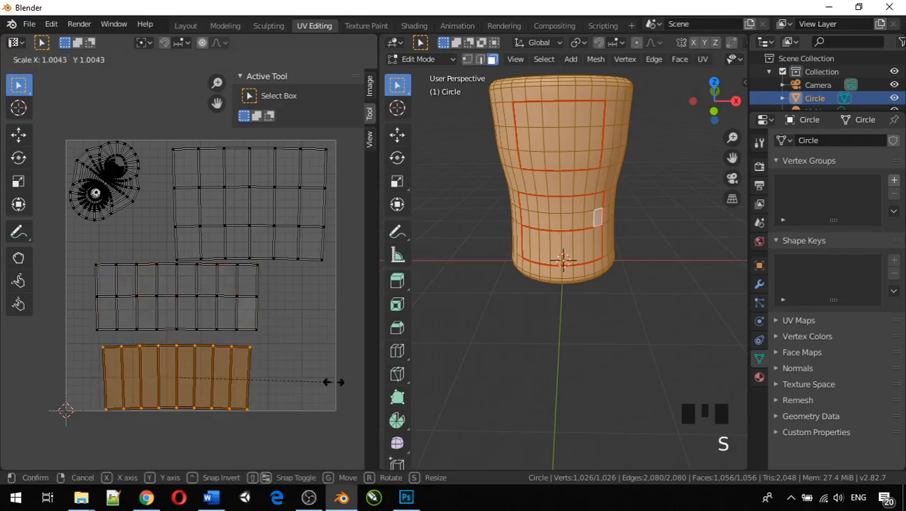
left_click(347, 385)
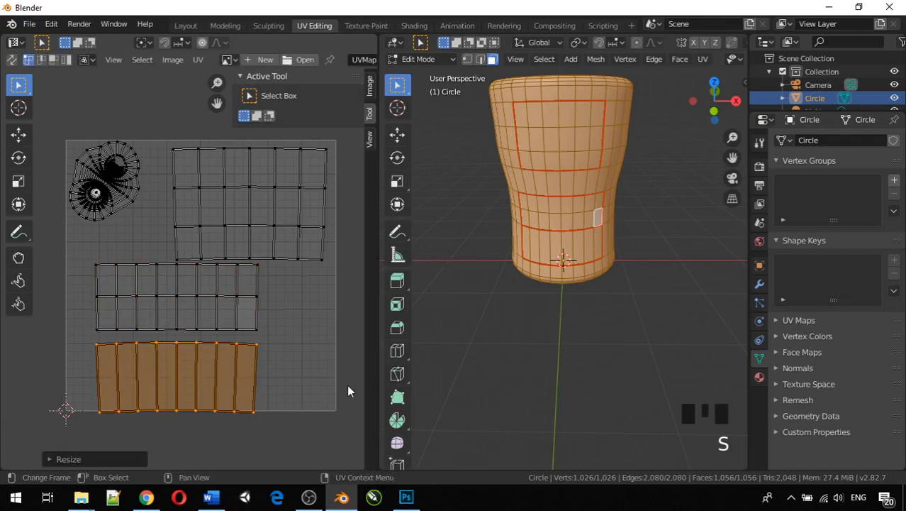
key("g")
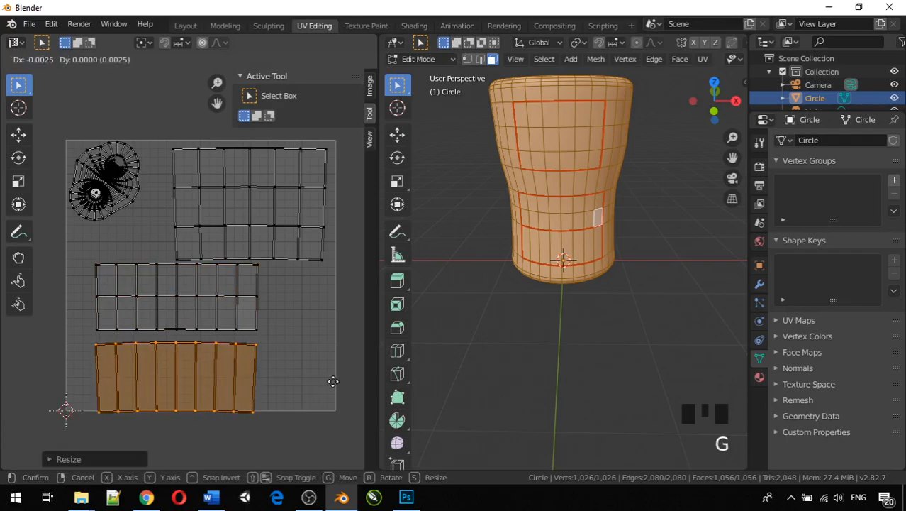
key("y")
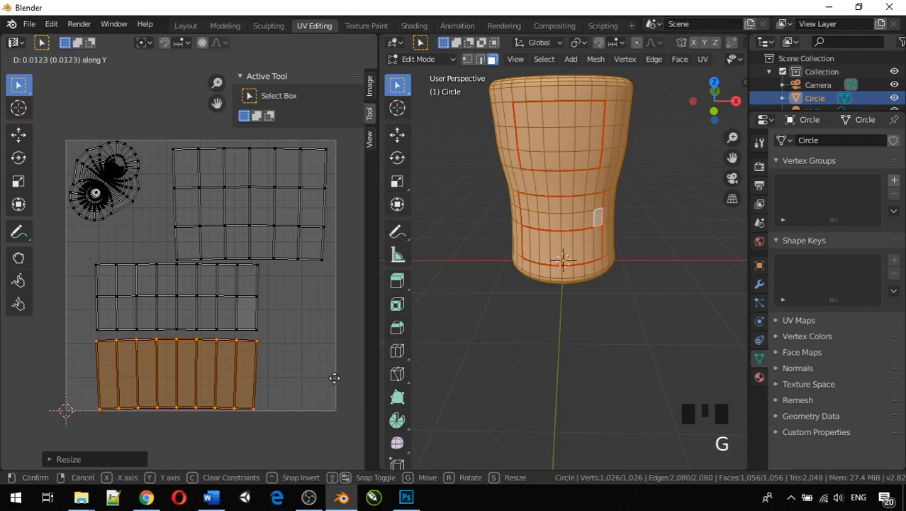
left_click(334, 377)
left_click(332, 364)
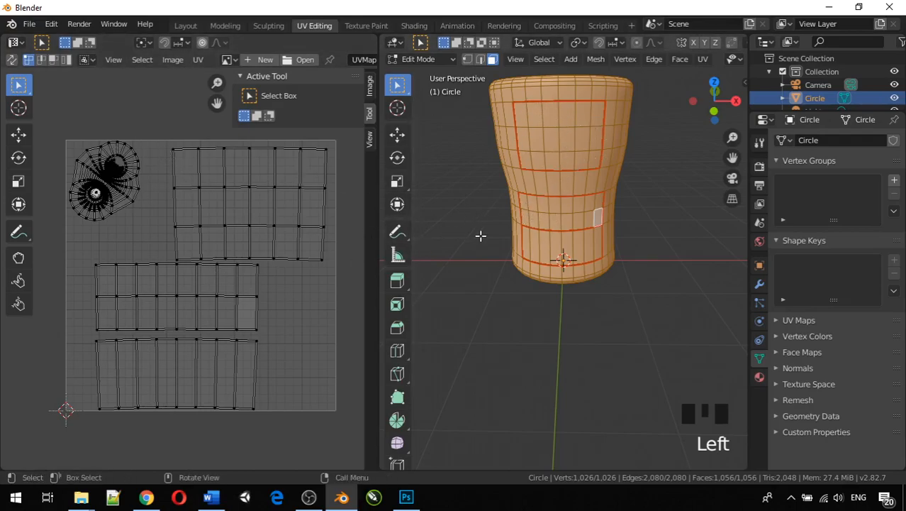
Step: Check the middle panel's island by selecting its corner and inner faces on the glass, then filling in the rest with Circle Select
left_click(522, 204)
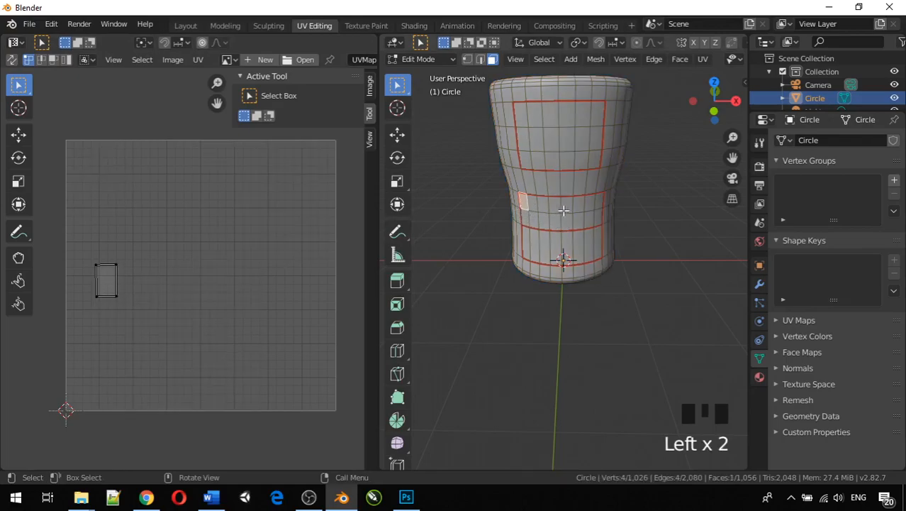
left_click(598, 211, "shift")
left_click(595, 203, "shift")
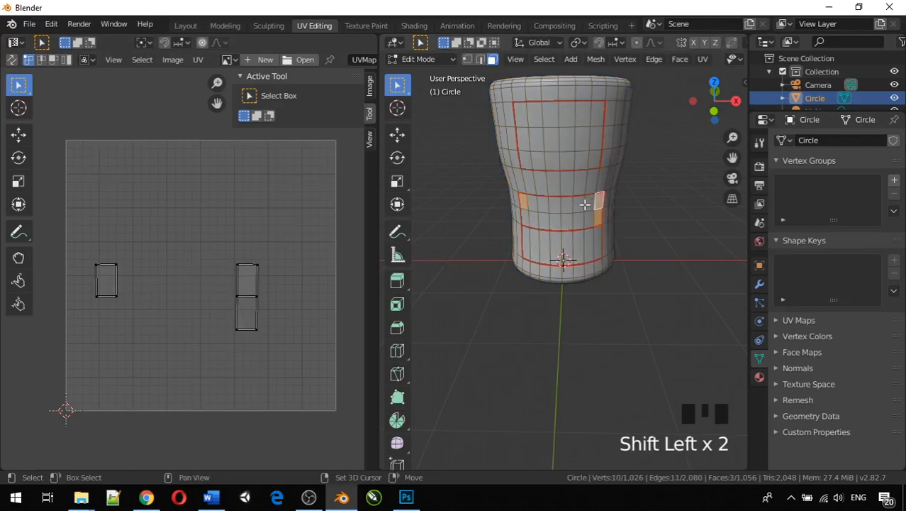
left_click(566, 204, "shift")
left_click(543, 204, "shift")
key("c")
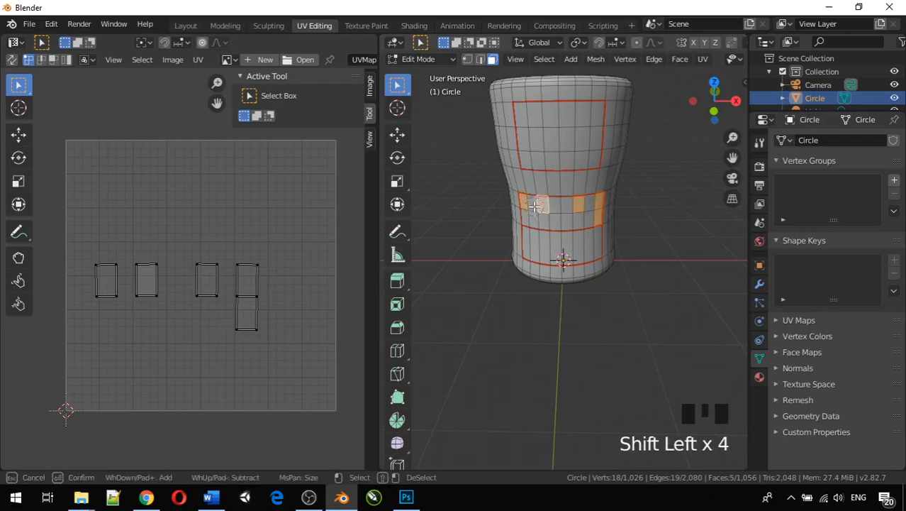
mouse_move(533, 211)
left_mouse_down()
mouse_move(592, 212)
mouse_move(545, 207)
left_mouse_up()
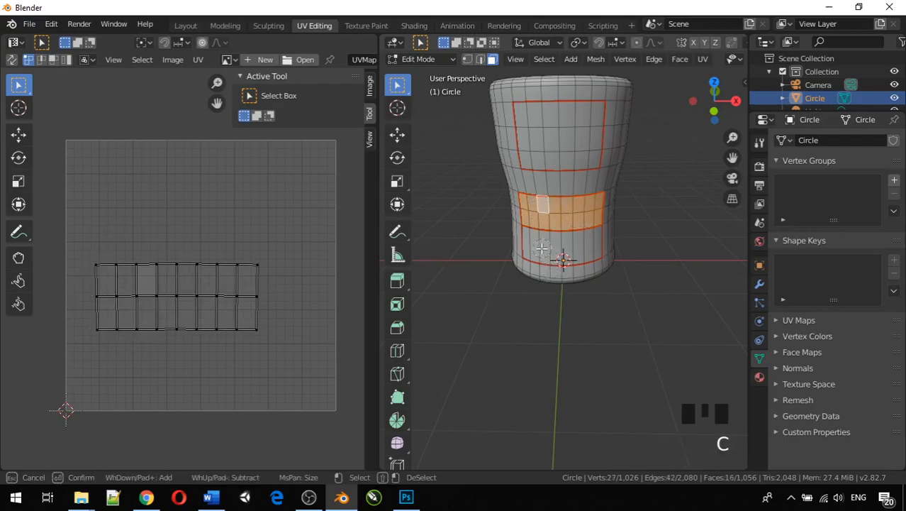
Step: Add the lower and upper panels' faces to the selection to compare their UV islands, then reselect the whole mesh
left_click_drag(538, 246, 597, 247)
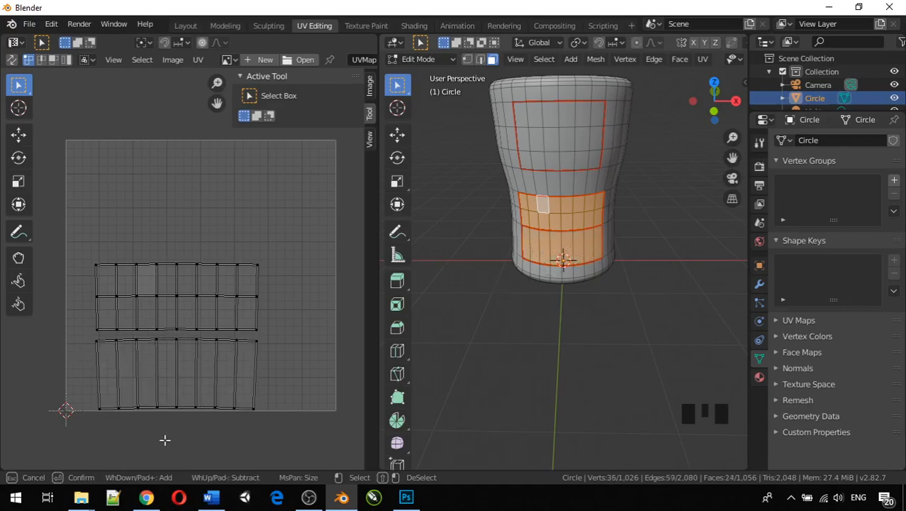
mouse_move(543, 116)
left_mouse_down()
mouse_move(532, 132)
mouse_move(534, 159)
mouse_move(547, 151)
mouse_move(534, 154)
left_mouse_up()
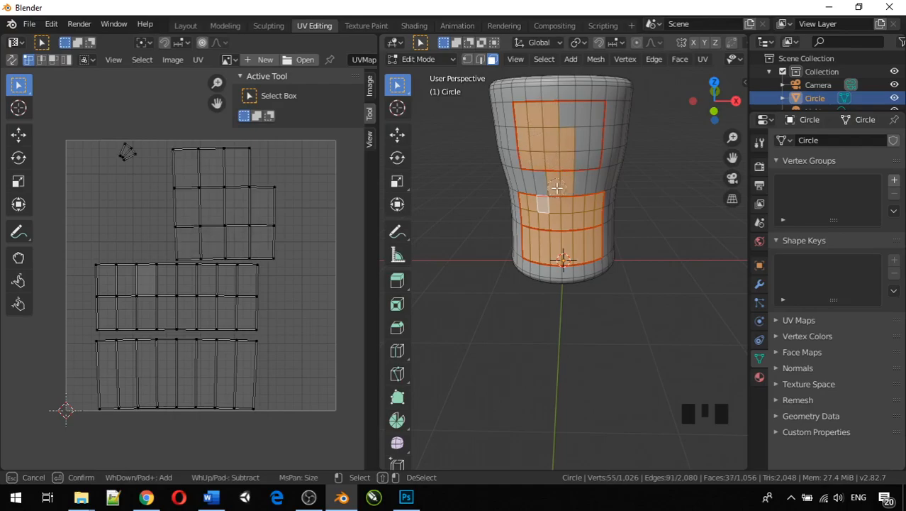
mouse_move(574, 130)
left_mouse_down()
mouse_move(579, 149)
mouse_move(590, 117)
mouse_move(572, 115)
left_mouse_up()
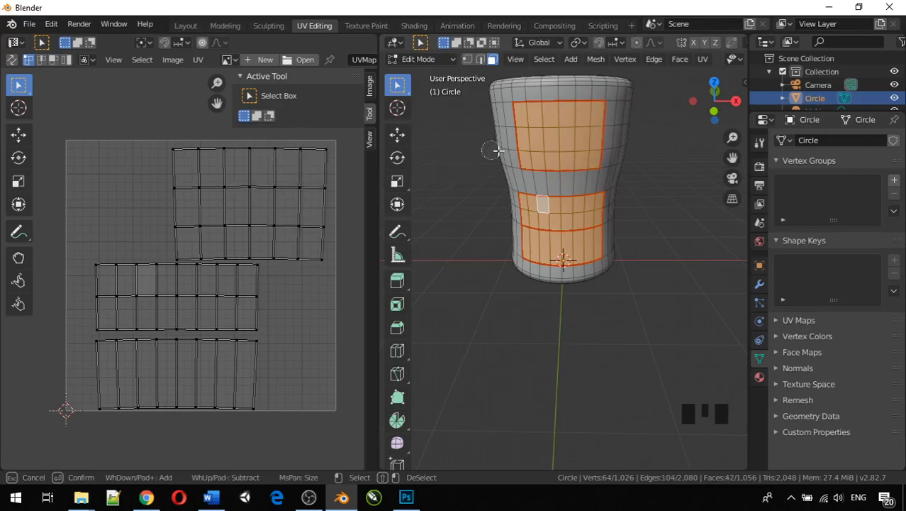
right_click(676, 253)
key("a")
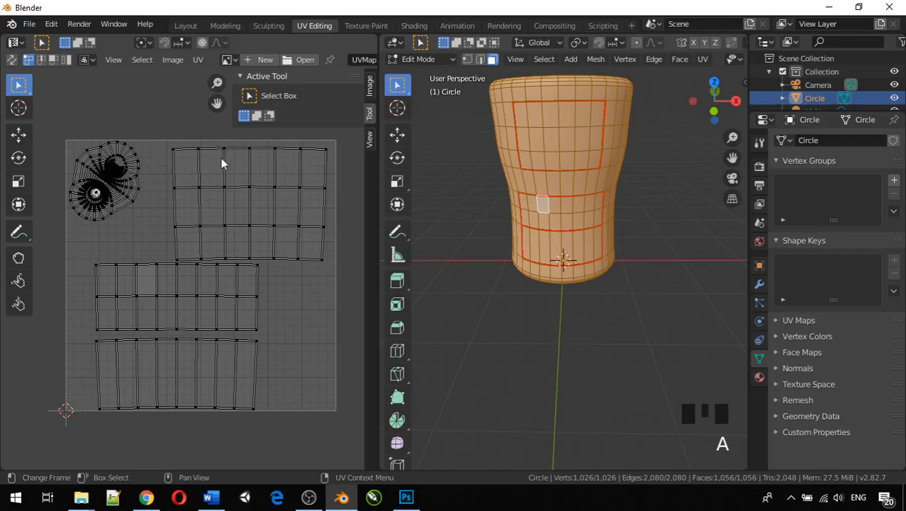
Step: Select all UV islands and start exporting the UV layout
left_click(180, 109)
left_click(201, 61)
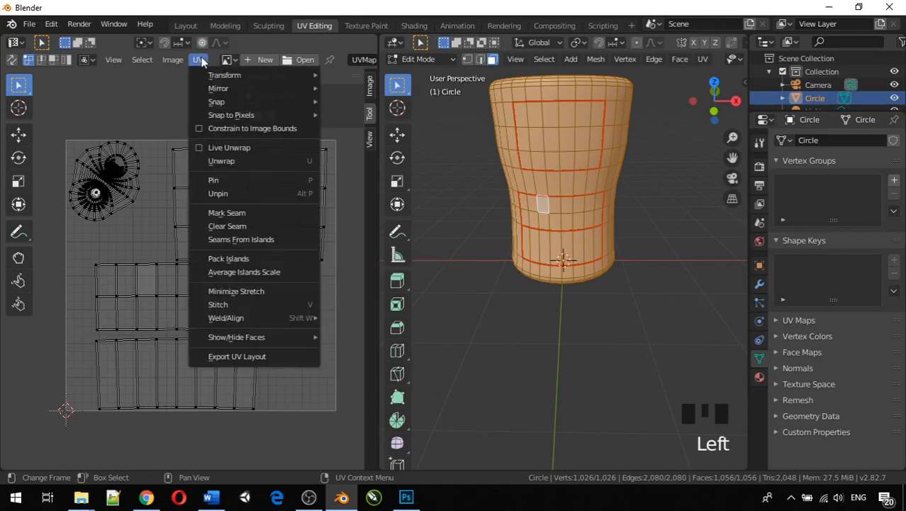
left_click(151, 105)
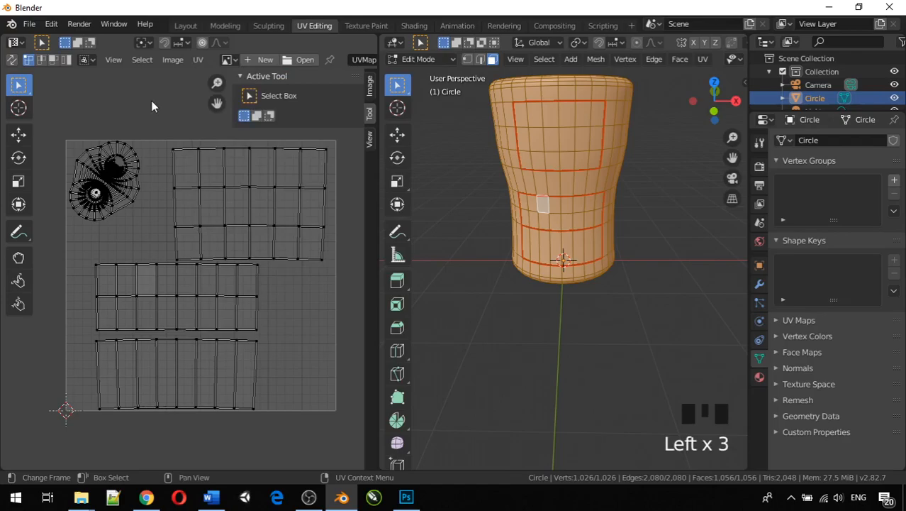
key("a")
left_click(200, 61)
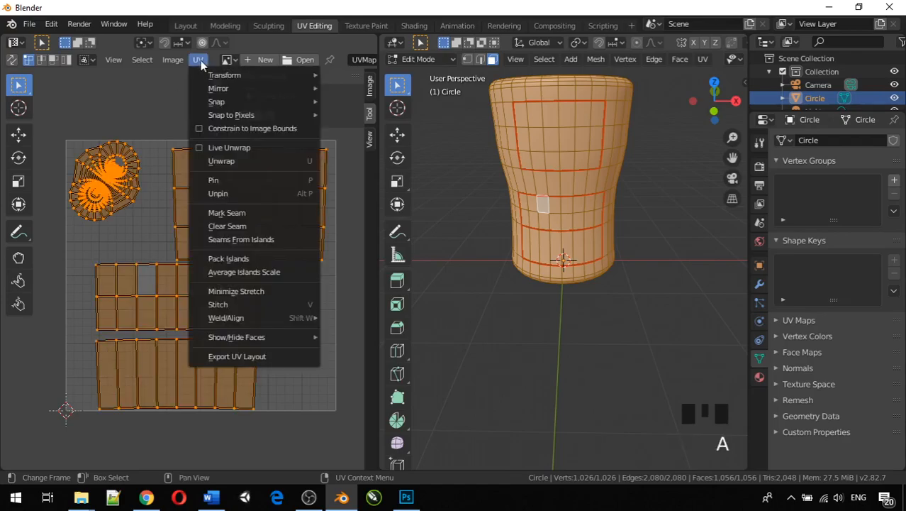
left_click(254, 356)
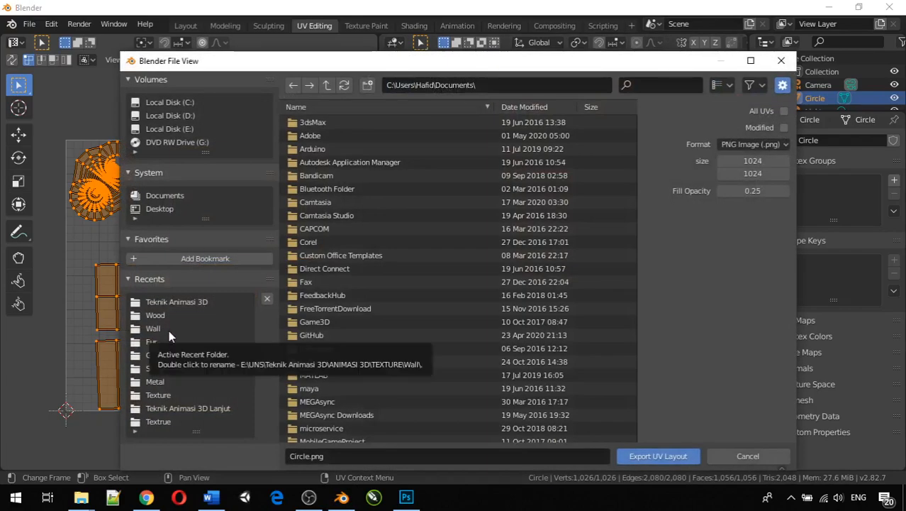
Step: Set the export location to the Gelas folder inside Teknik Animasi 3D
left_click(157, 356)
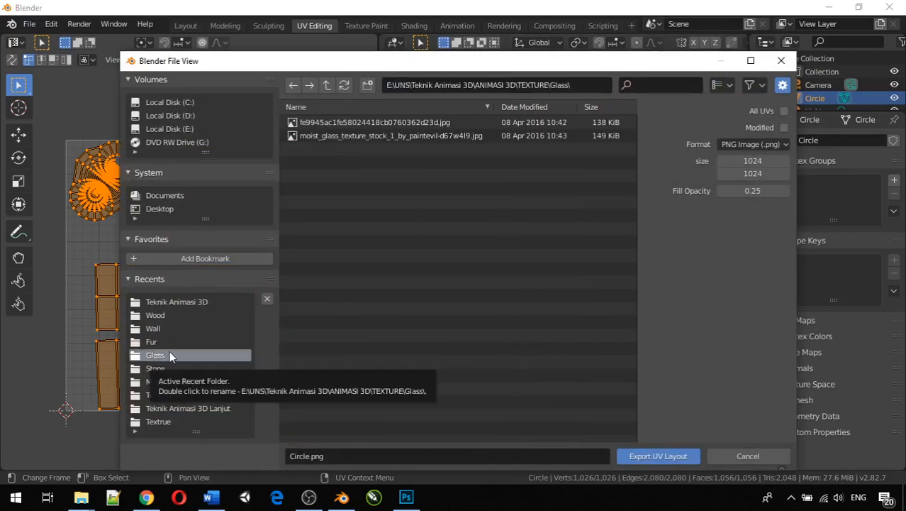
left_click(170, 302)
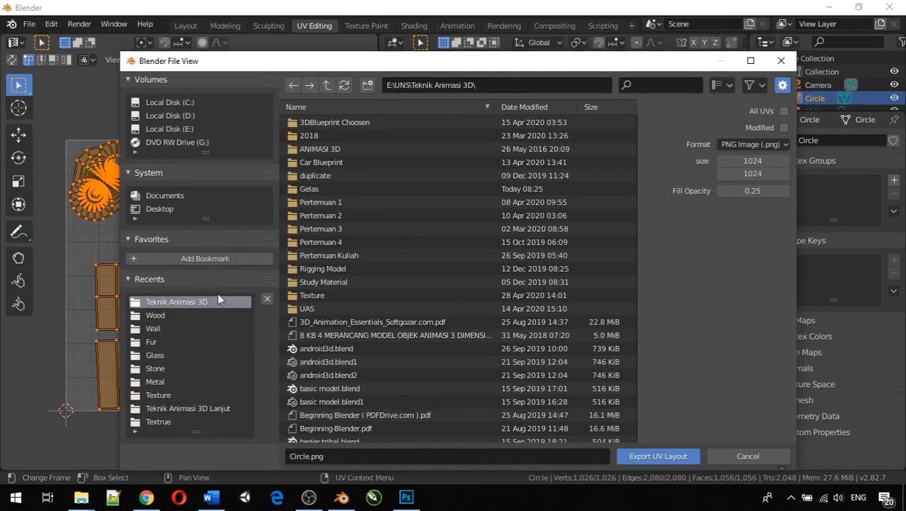
left_click(330, 188)
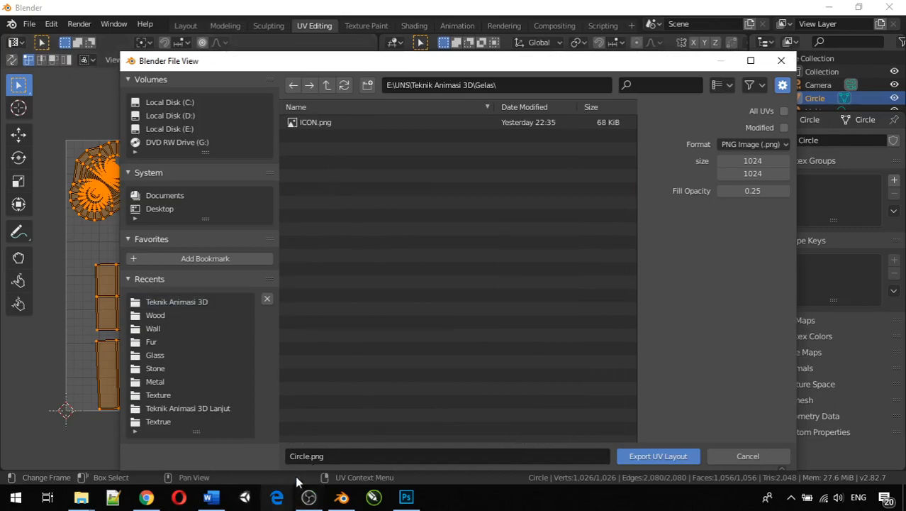
Step: Name the file uvlayoutmug.png and export the UV layout as a PNG image
left_click(311, 456)
left_click(311, 456)
left_click_drag(307, 456, 260, 453)
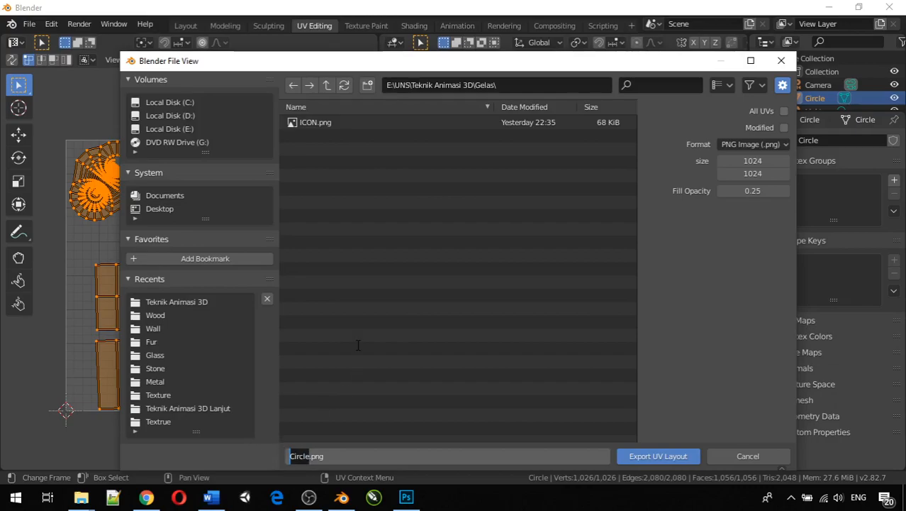
type("uvlayoutgelas")
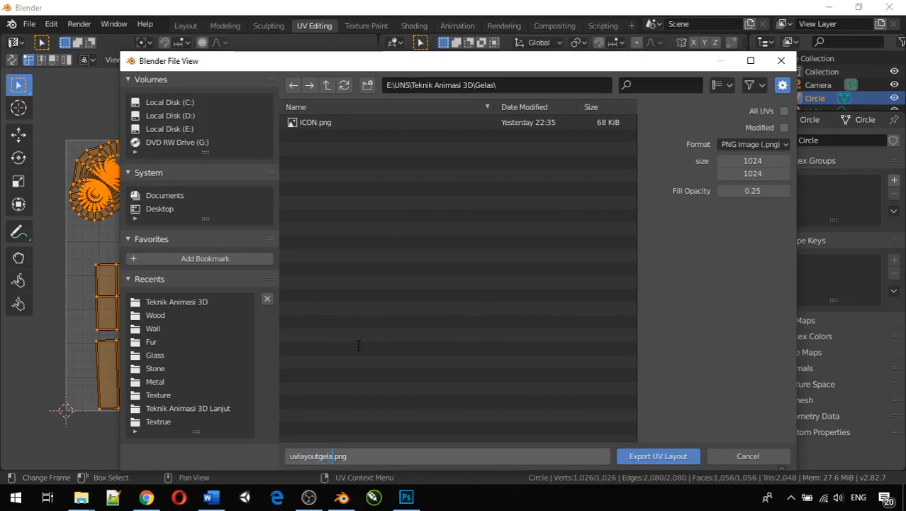
key("BackSpace")
key("BackSpace")
key("BackSpace")
key("BackSpace")
key("BackSpace")
type("mug")
left_click(679, 456)
left_click(679, 456)
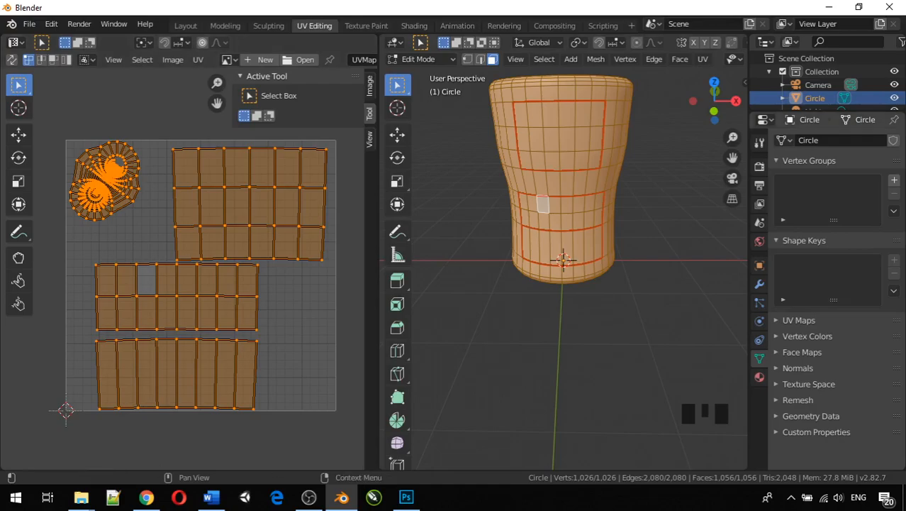
Step: Maximize the Gelas folder in File Explorer, view the exported uvlayoutmug.png in Photos, and close the image
left_click_drag(905, 42, 329, 95)
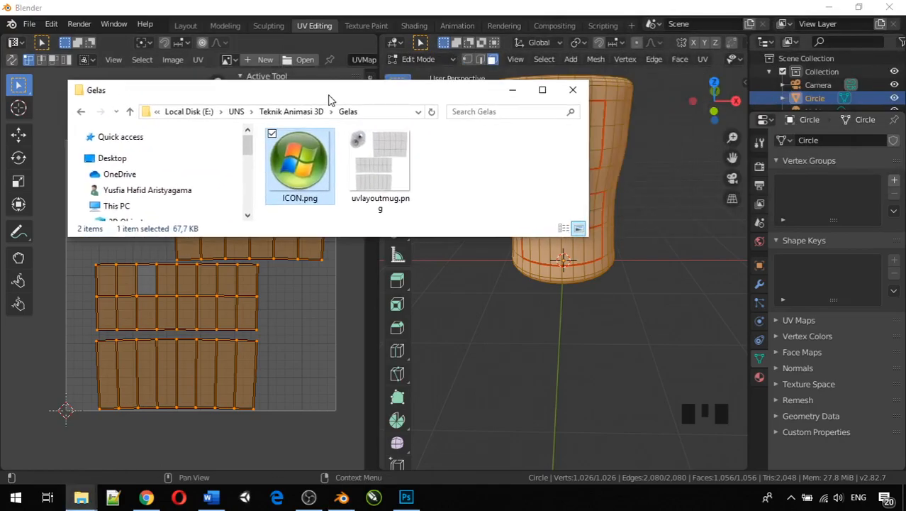
double_click(329, 95)
left_click(339, 185)
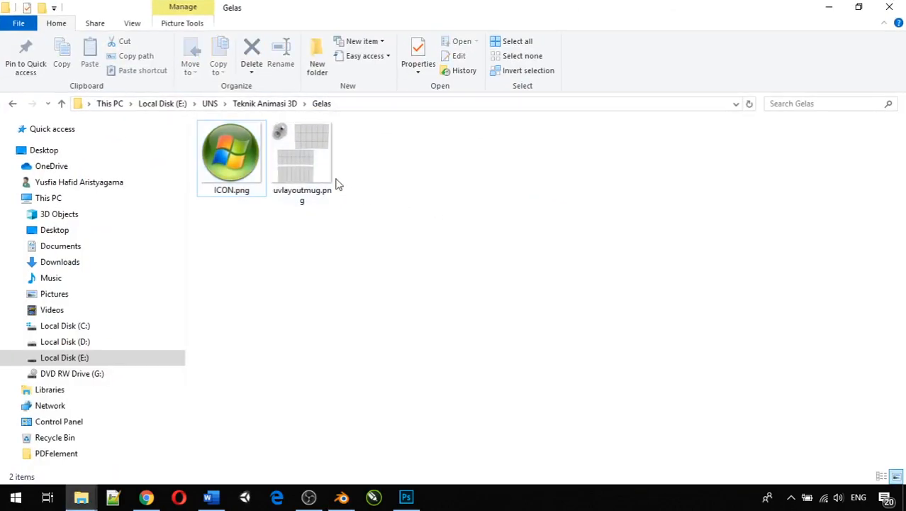
double_click(314, 166)
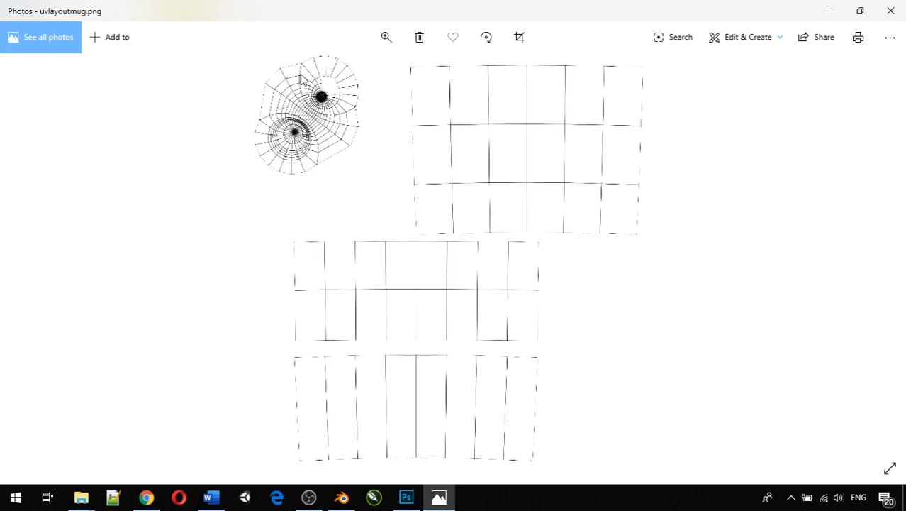
left_click(889, 12)
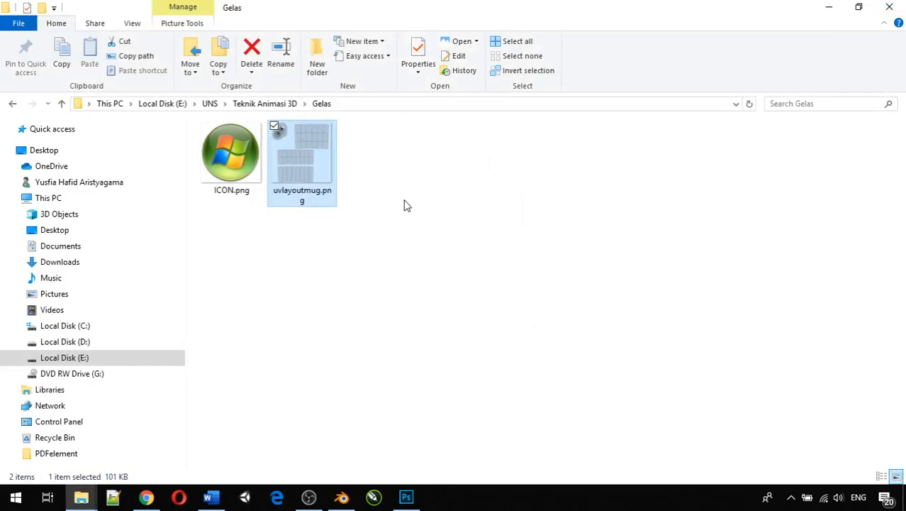
Step: Open uvlayoutmug.png and ICON.png from the Gelas folder as separate Photoshop documents and activate the Move tool
left_click(381, 185)
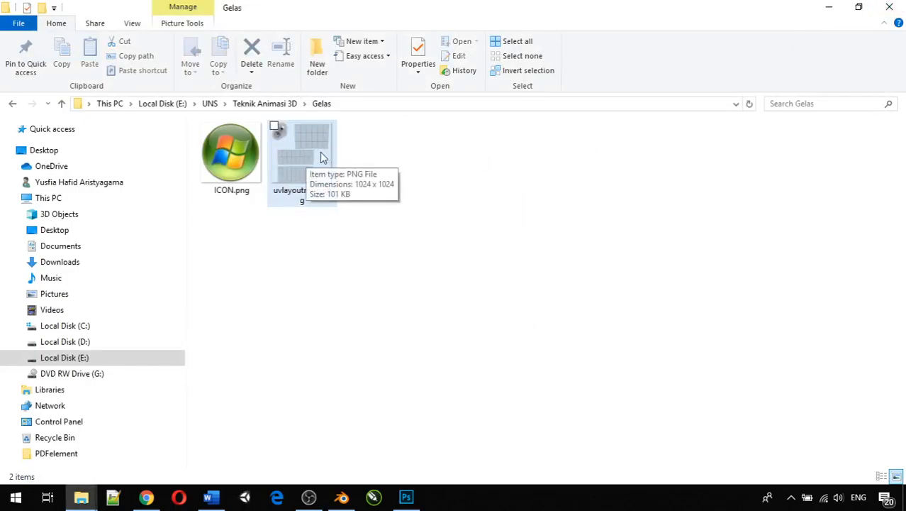
left_click_drag(305, 150, 256, 125)
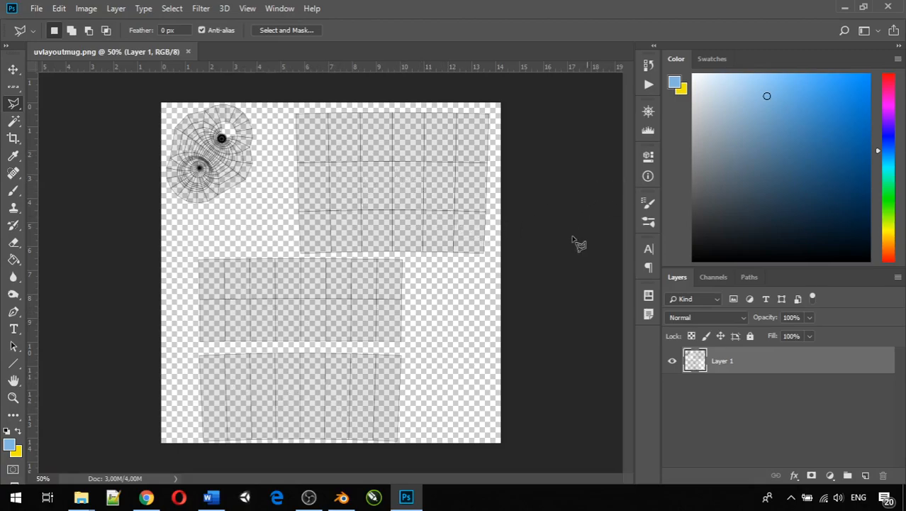
mouse_move(84, 496)
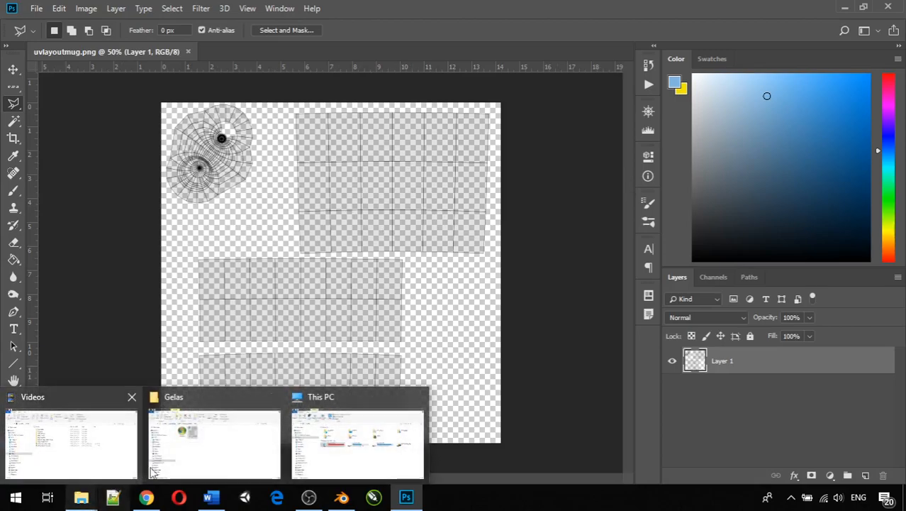
left_click(213, 443)
left_click_drag(239, 161, 264, 51)
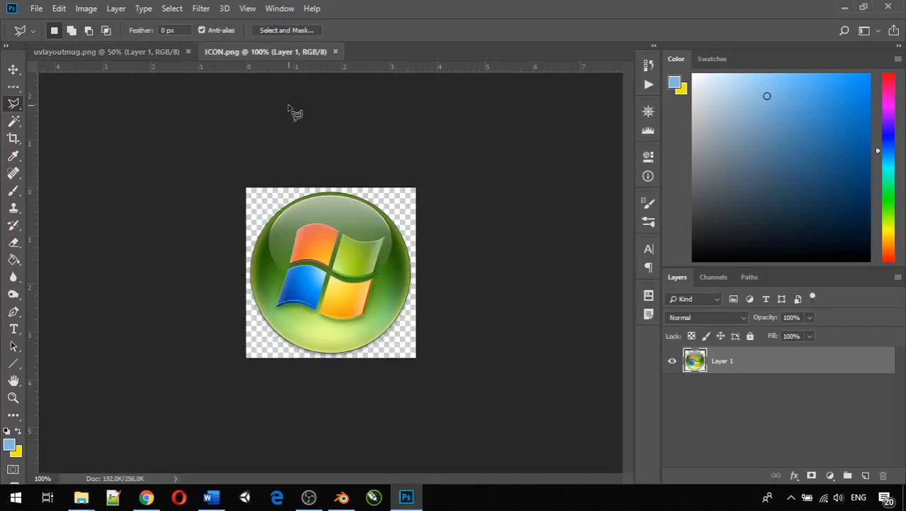
left_click(14, 69)
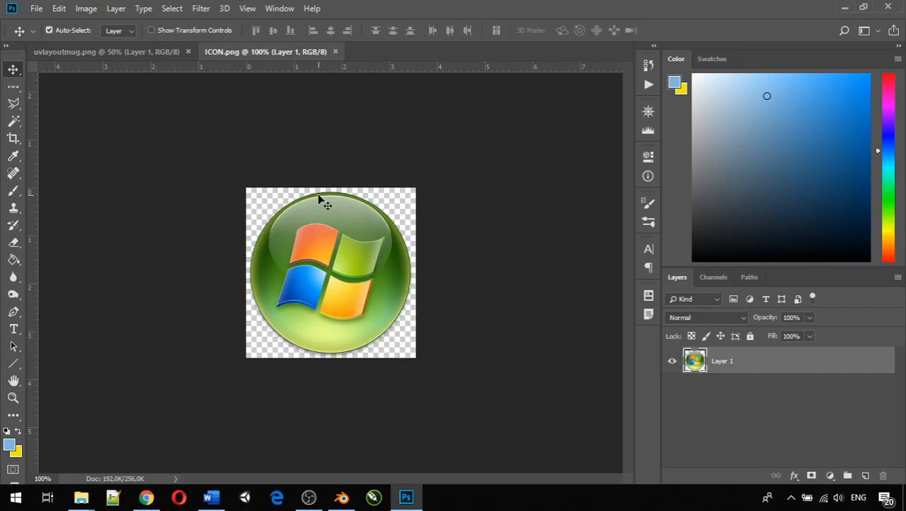
Step: Bring the logo from ICON.png into the uvlayoutmug.png document and centre it on the uppermost rectangular UV island
left_click_drag(351, 238, 387, 188)
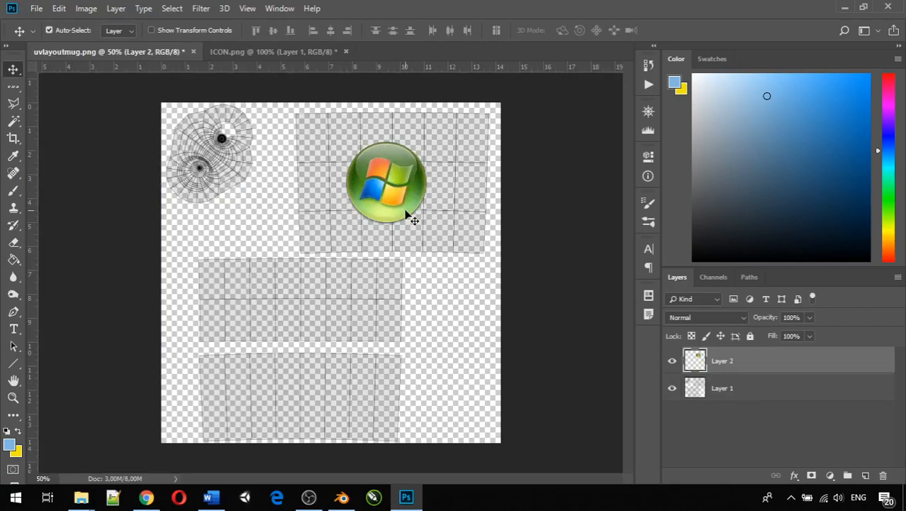
left_click_drag(408, 182, 417, 186)
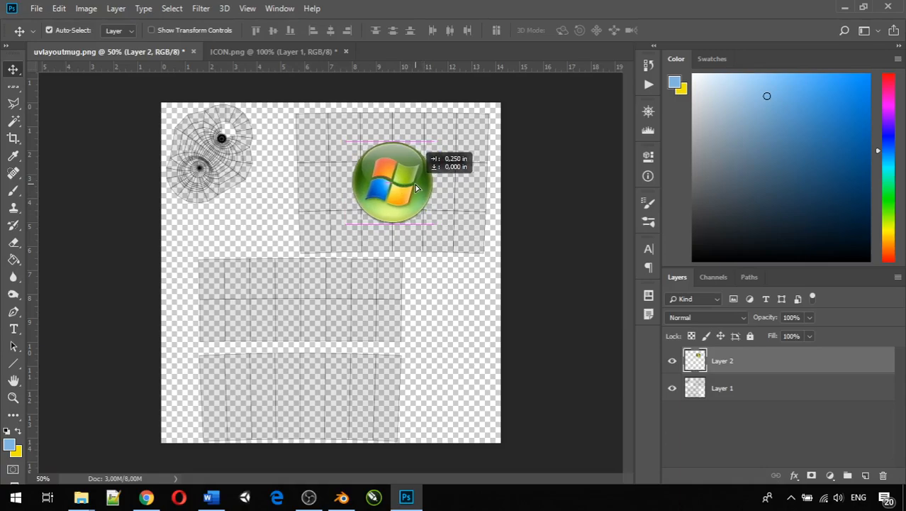
left_click_drag(415, 184, 417, 187)
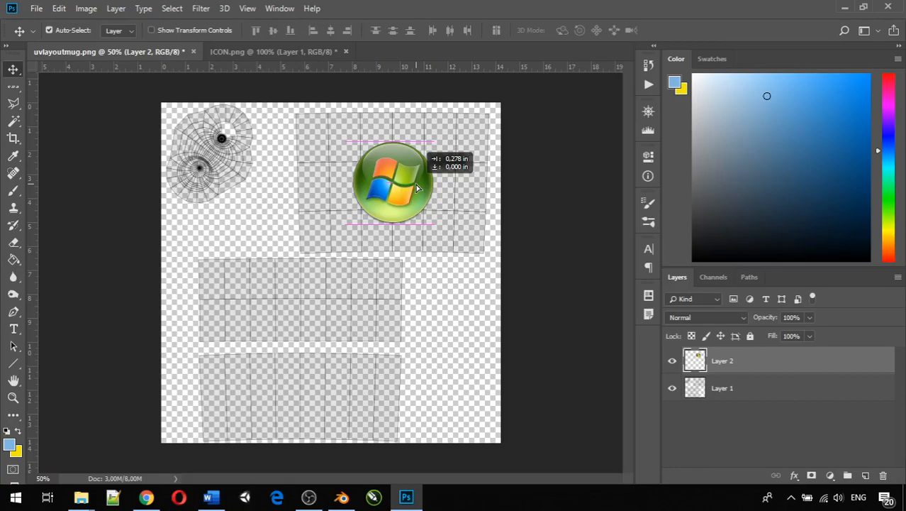
left_click_drag(417, 187, 417, 187)
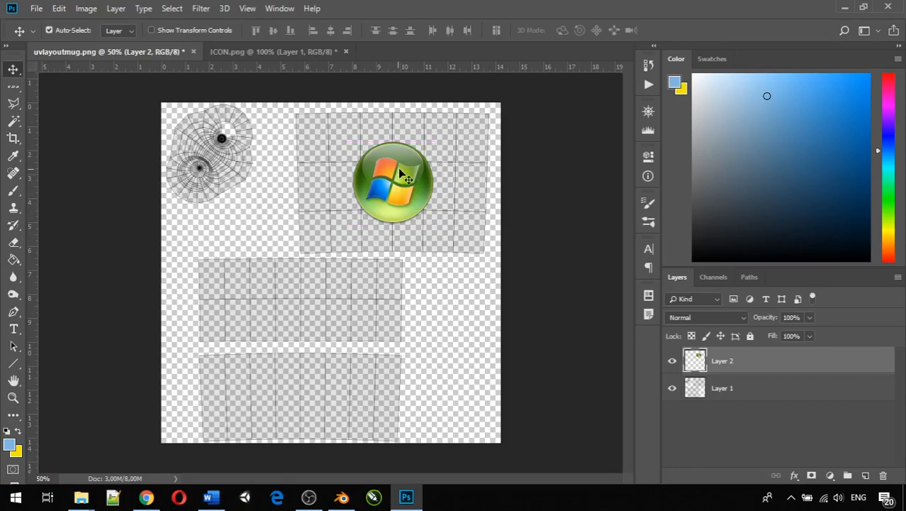
Step: Scale the logo to about 149% with Free Transform, keep it centred on its UV island, and deselect the layer
key("ctrl")
key("ctrl+t")
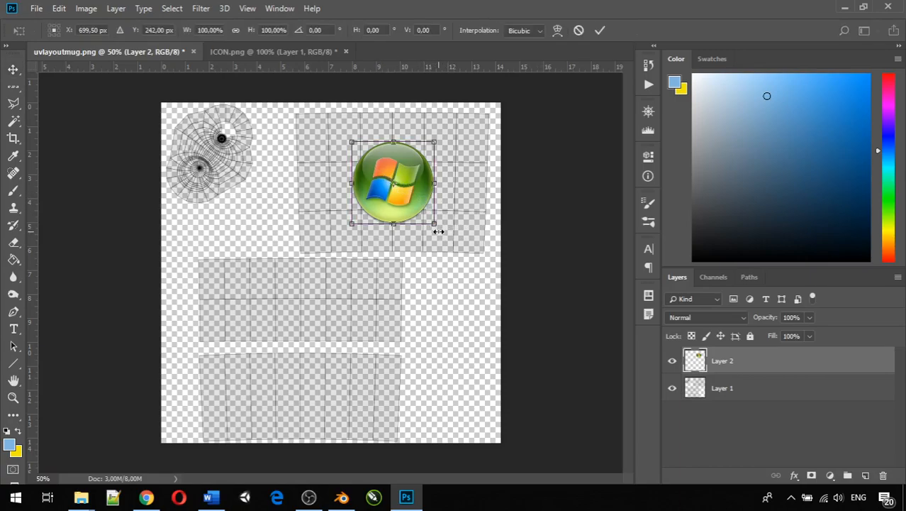
left_click_drag(433, 223, 409, 196)
left_click_drag(335, 241, 330, 247)
left_click_drag(398, 210, 398, 206)
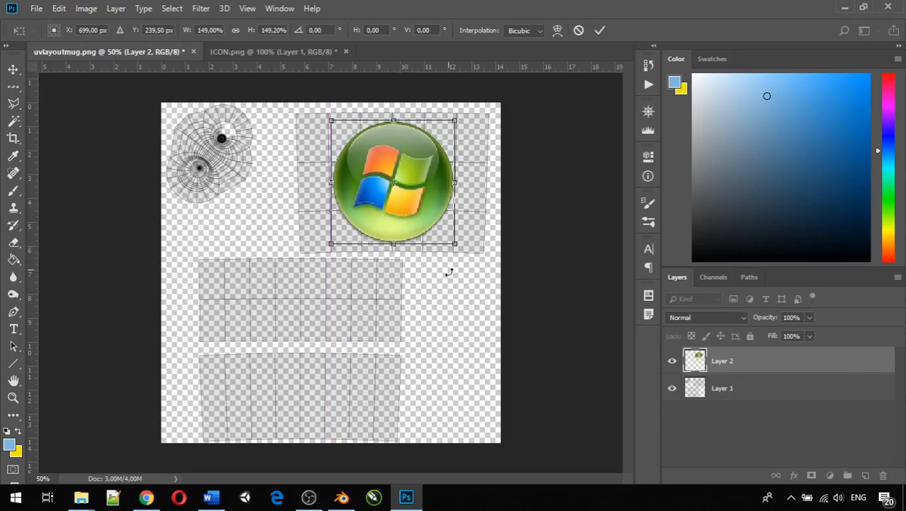
key("Return")
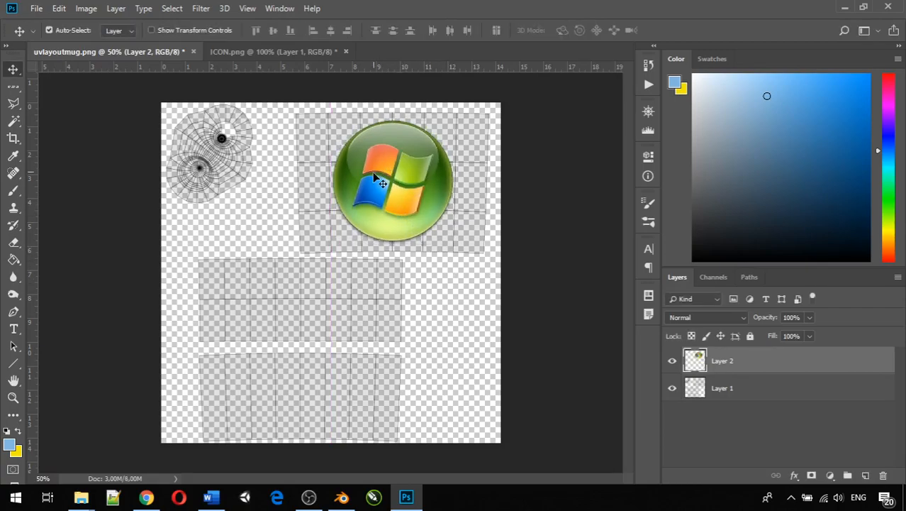
left_click(454, 298)
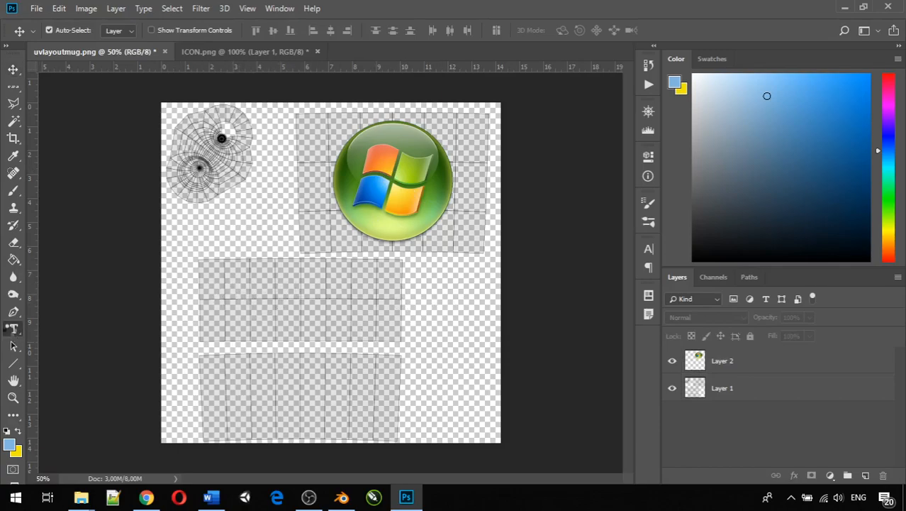
Step: Add the text "Teknik UV Mapping" on the middle UV island in Josefin Sans Bold Italic
left_click(13, 335)
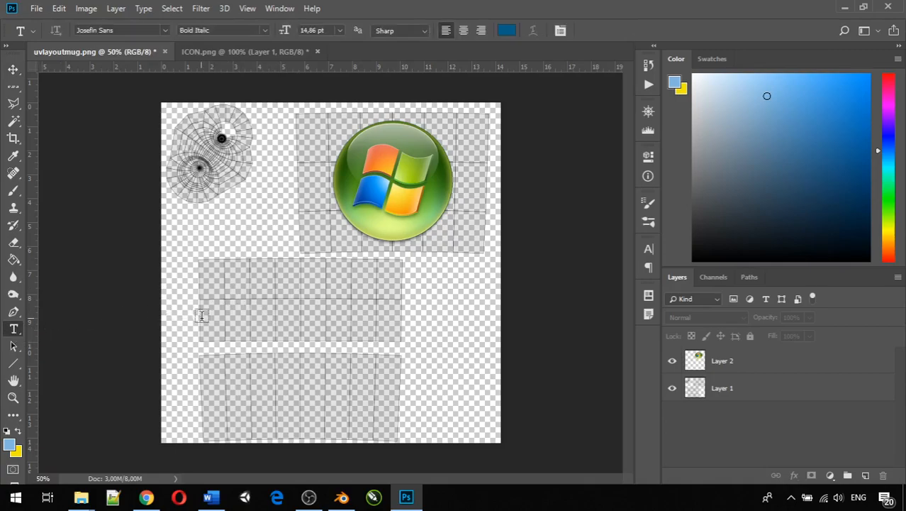
left_click(251, 301)
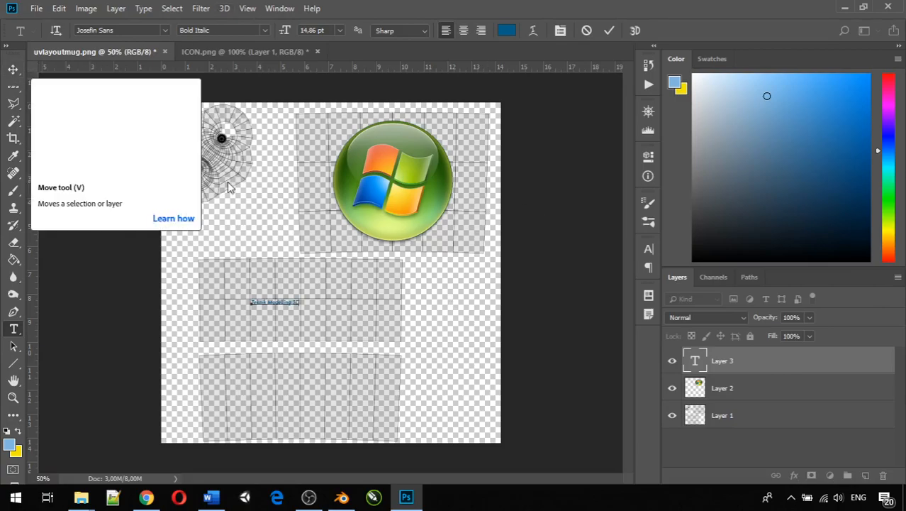
key("BackSpace")
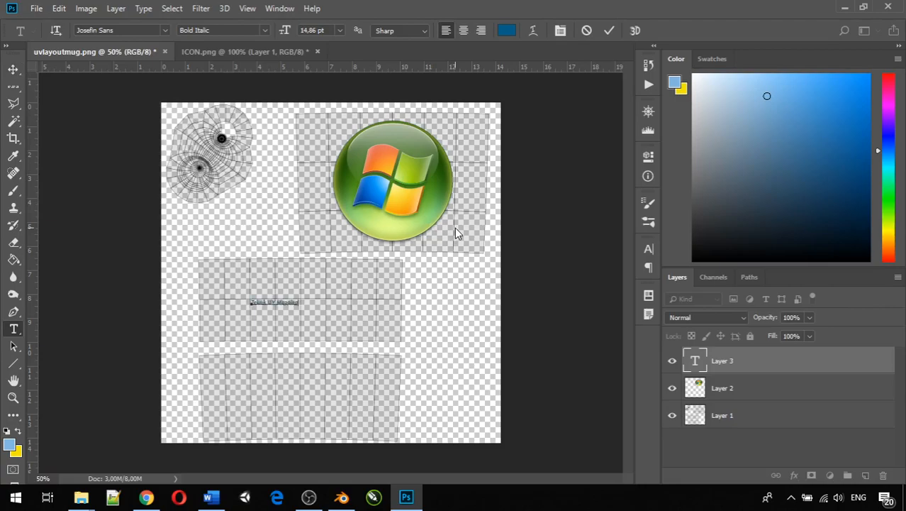
left_click(13, 69)
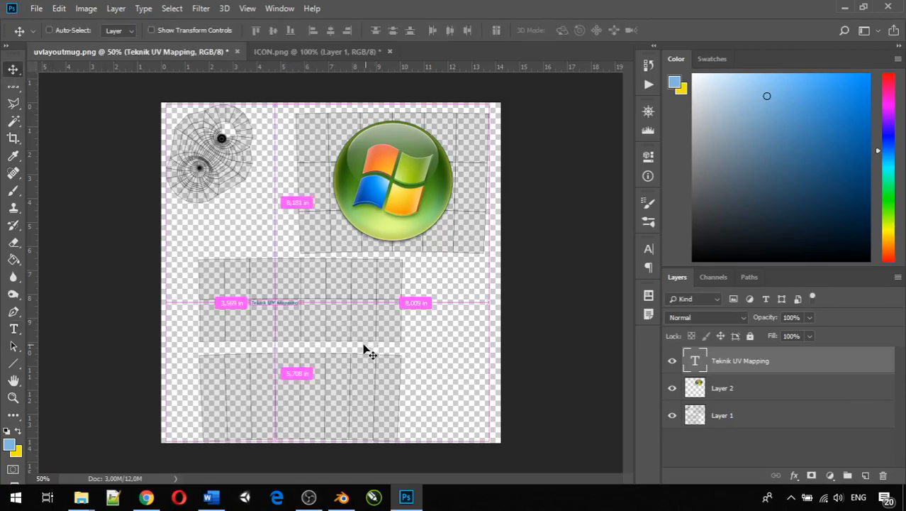
Step: Stretch the "Teknik UV Mapping" text to about 378% width and 722% height so it fills the middle UV island
key("ctrl+t")
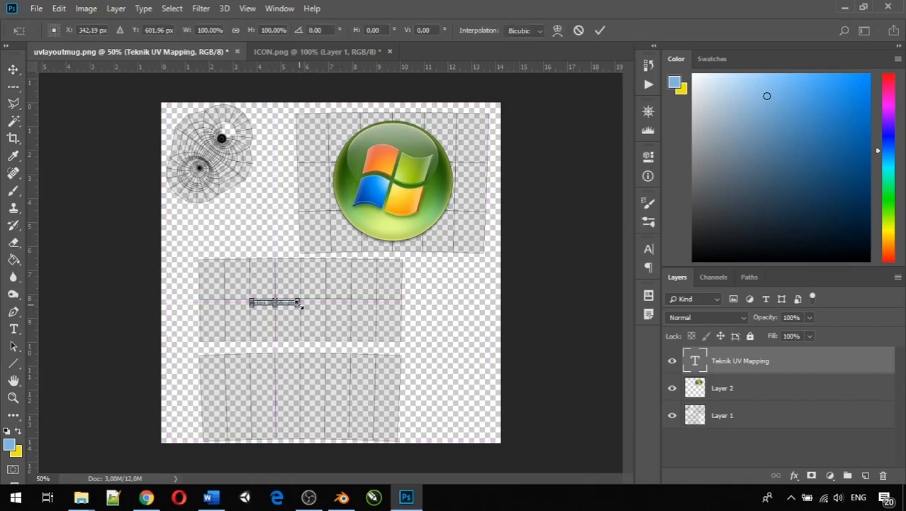
left_click_drag(299, 304, 409, 379)
left_click_drag(371, 312, 300, 319)
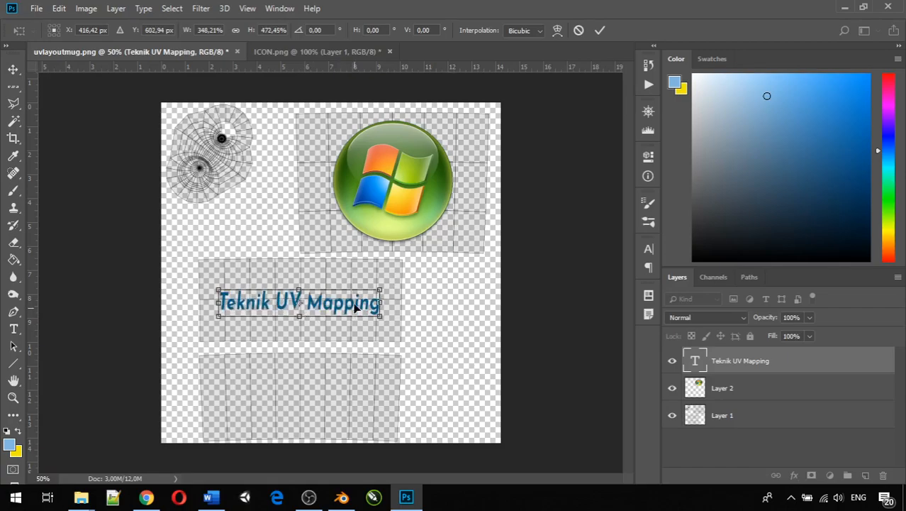
left_click_drag(298, 284, 298, 281)
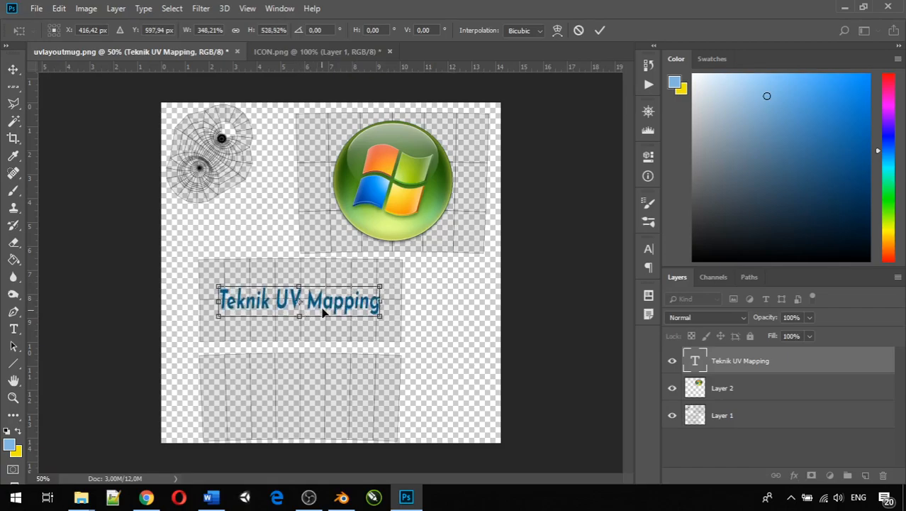
left_click_drag(320, 310, 304, 324)
mouse_move(381, 287)
left_mouse_down()
mouse_move(394, 278)
mouse_move(358, 295)
mouse_move(368, 297)
left_mouse_up()
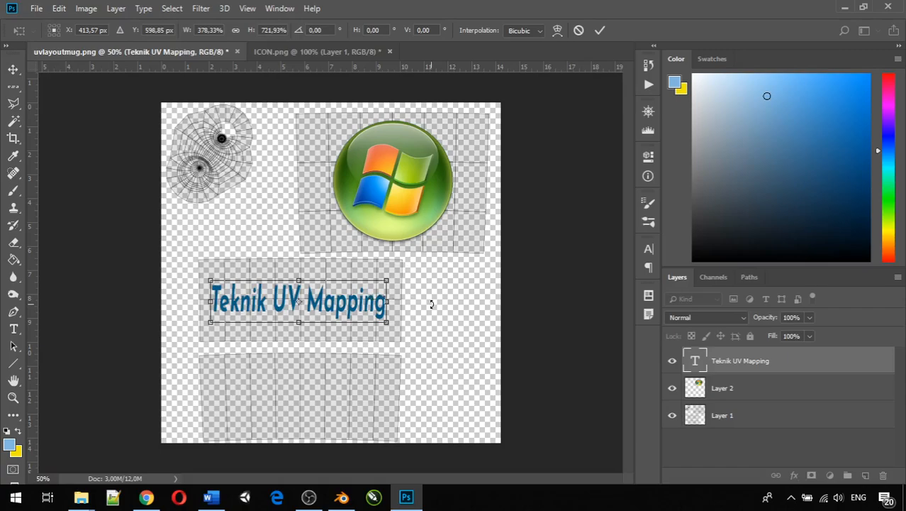
Step: Nudge the enlarged "Teknik UV Mapping" text slightly right and up within its island and apply the transform
key("Right")
key("Right")
key("Right")
key("Right")
key("Right")
key("Right")
key("Up")
key("Up")
key("Up")
key("Up")
key("Return")
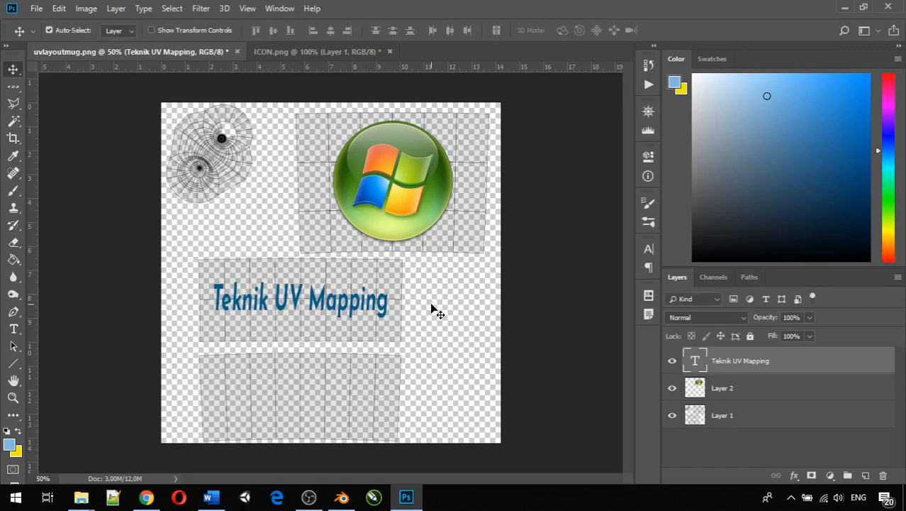
Step: Select all of the "Teknik UV Mapping" text and open its text colour, moving the colour picker clear of the logo
left_click(14, 329)
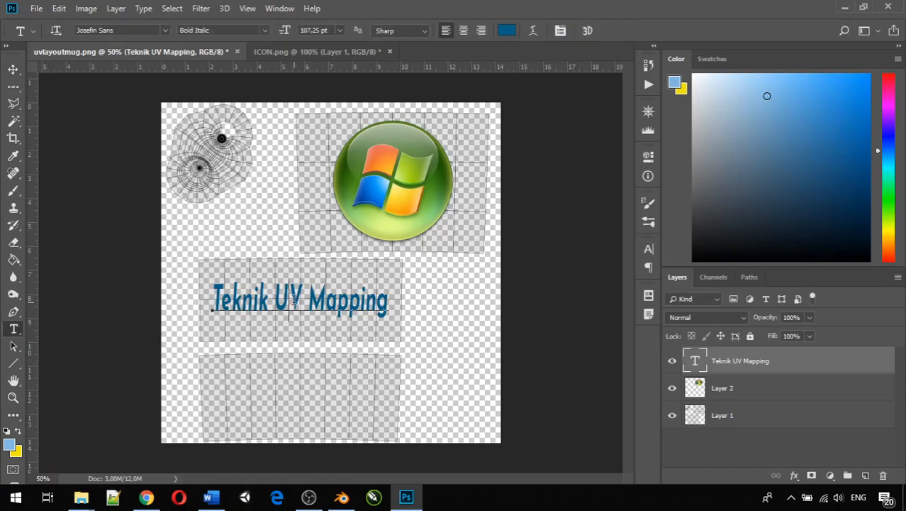
left_click(293, 299)
key("ctrl+a")
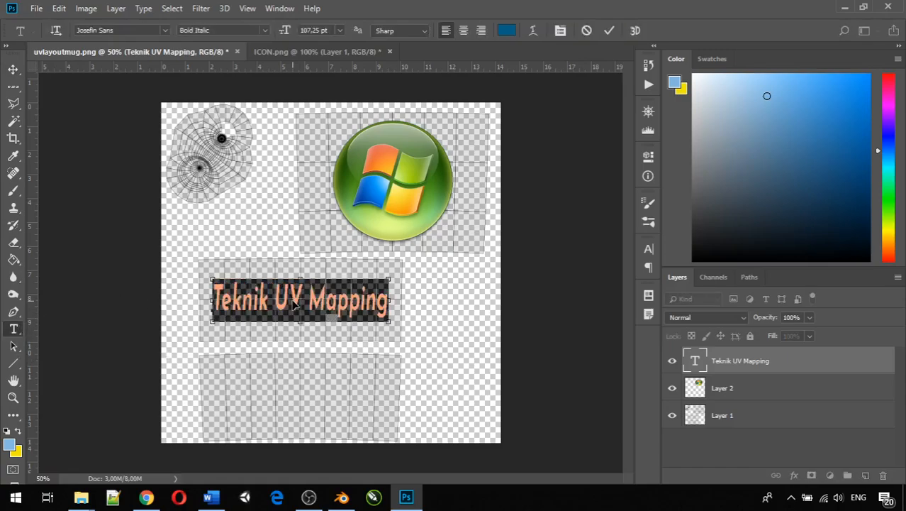
left_click(507, 31)
left_click(348, 311)
left_click(329, 279)
mouse_move(330, 279)
left_mouse_down()
mouse_move(216, 229)
mouse_move(330, 256)
mouse_move(370, 282)
mouse_move(401, 258)
mouse_move(398, 295)
mouse_move(413, 328)
mouse_move(414, 314)
left_mouse_up()
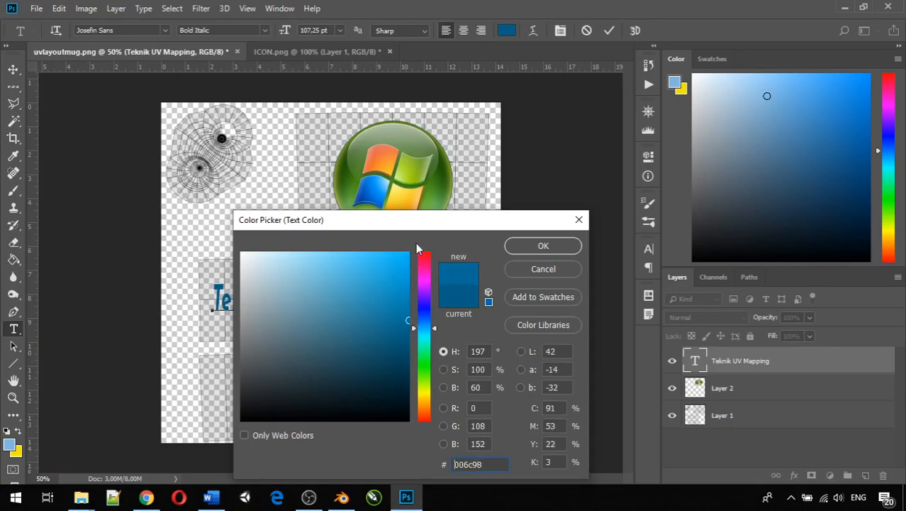
Step: Try green, blue, red and yellow tones sampled from the logo as the text colour
left_click(408, 128)
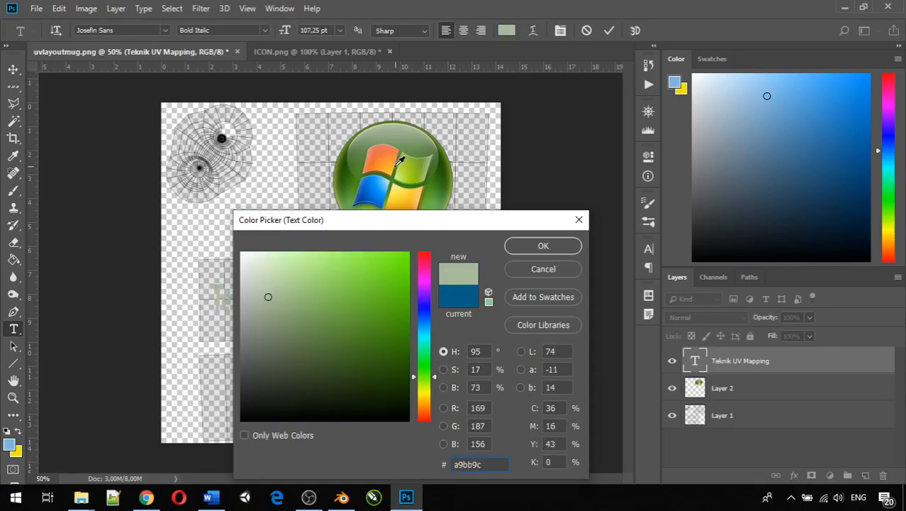
left_click(366, 188)
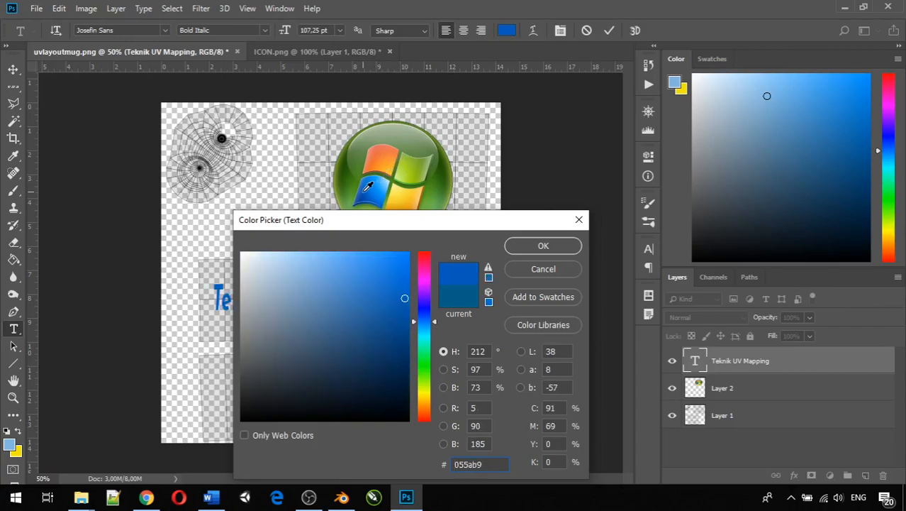
left_click(361, 193)
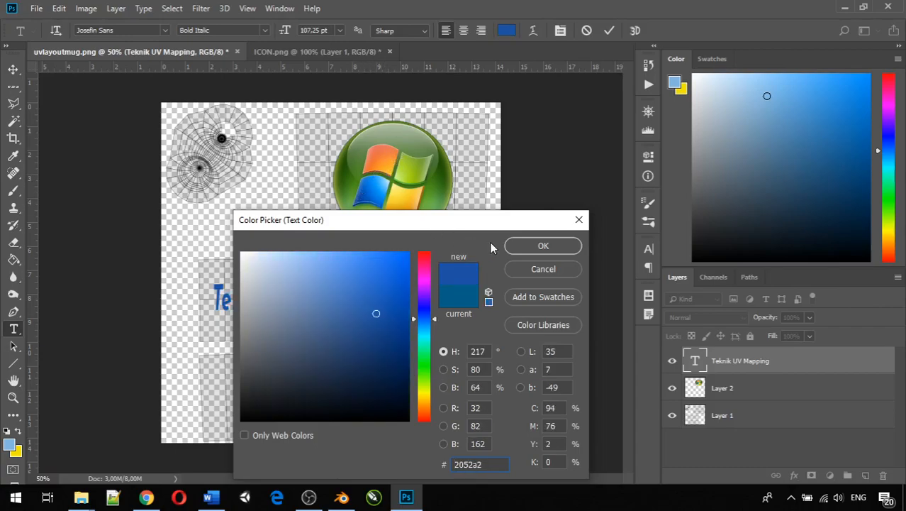
left_click(369, 150)
left_click(368, 148)
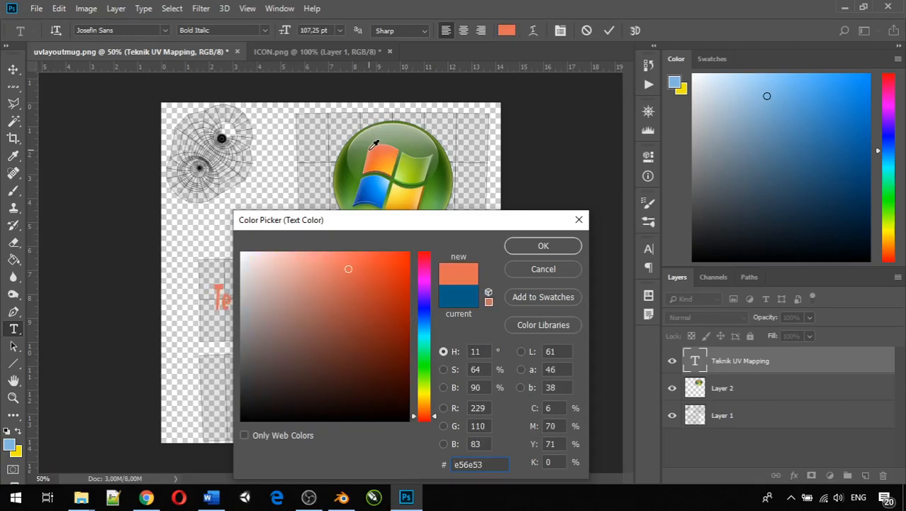
left_click(372, 149)
left_click(387, 148)
left_click(392, 147)
left_click(398, 147)
left_click(416, 190)
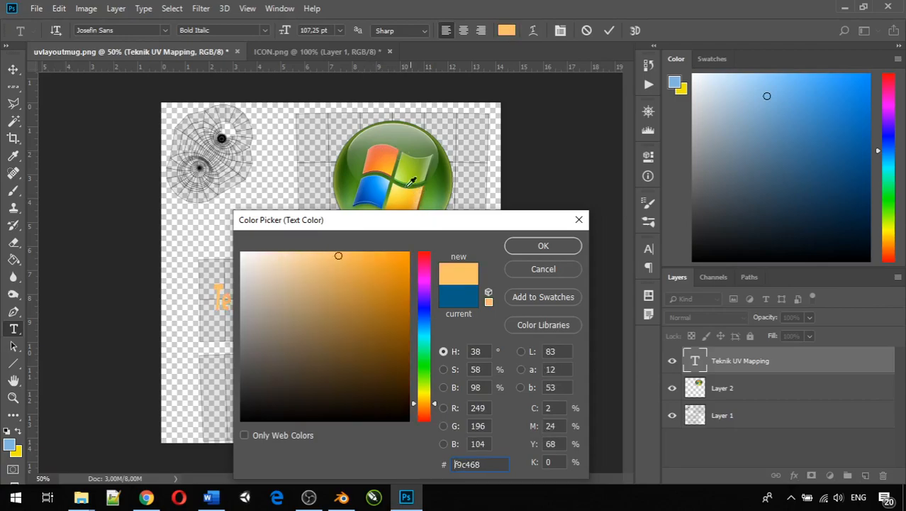
Step: Set the "Teknik UV Mapping" text colour to orange ee7c44, sampled from the logo's red pane, and commit the text
left_click(376, 149)
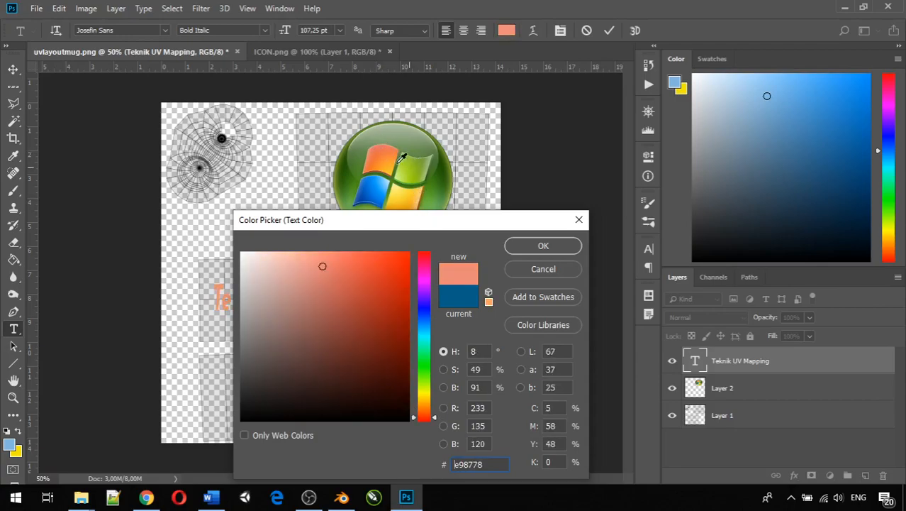
left_click(387, 150)
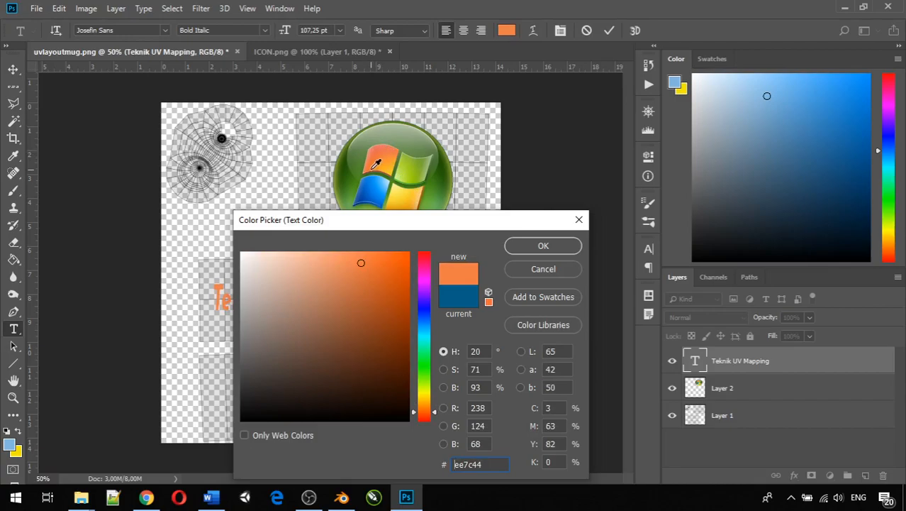
left_click(532, 246)
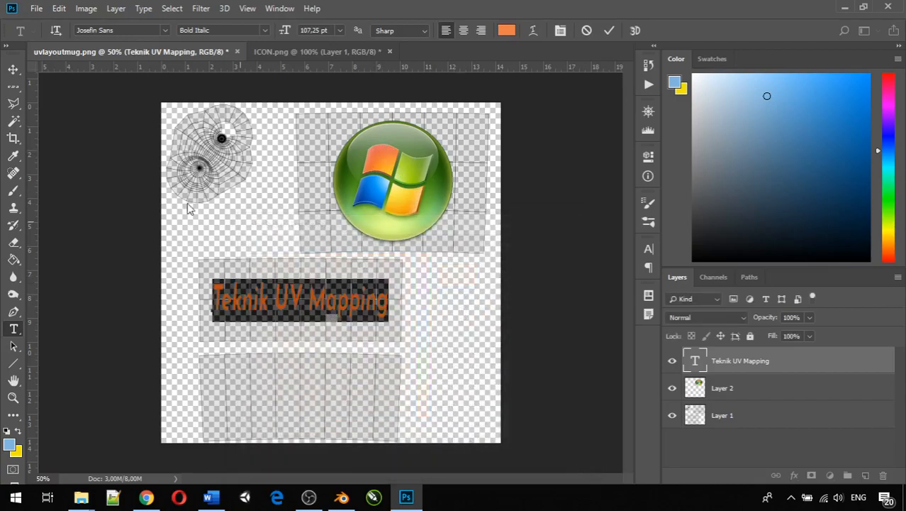
left_click(12, 69)
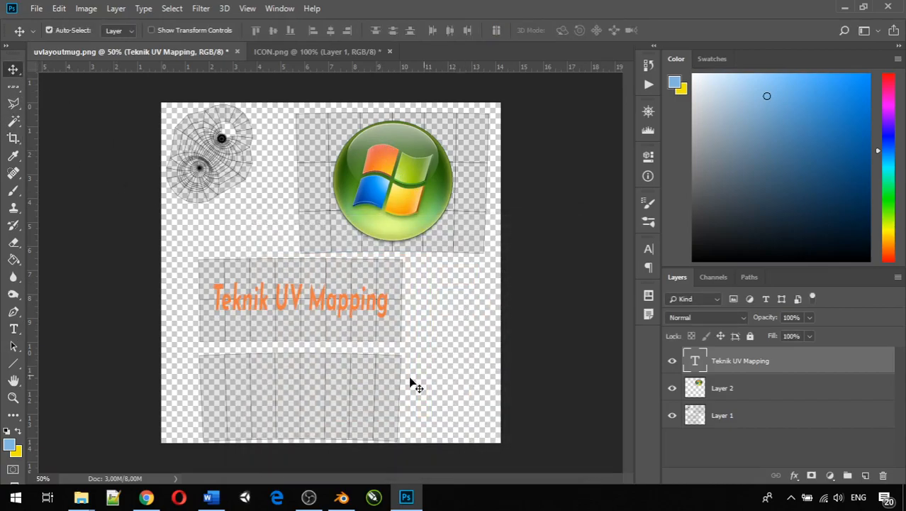
Step: Add the text "Animasi 3D" on the lowest UV island and scale it to about 653%, centred on the island
left_click(13, 329)
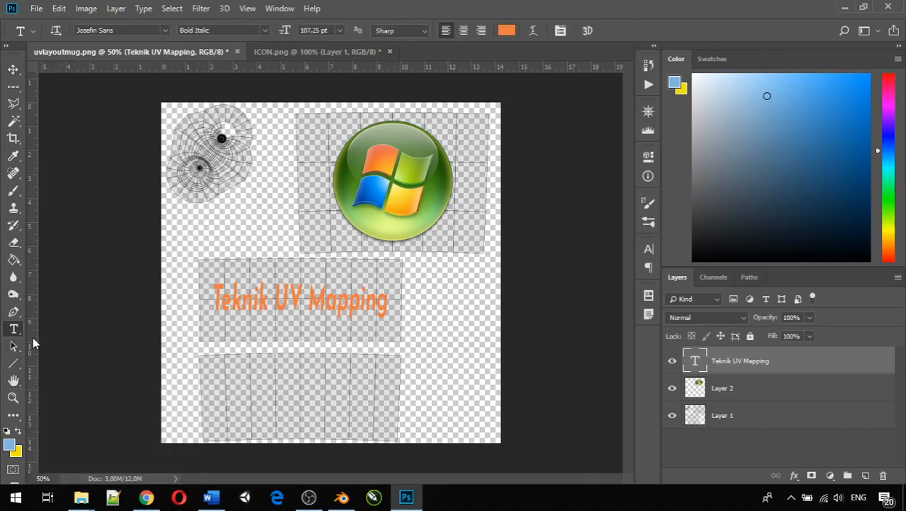
left_click(254, 400)
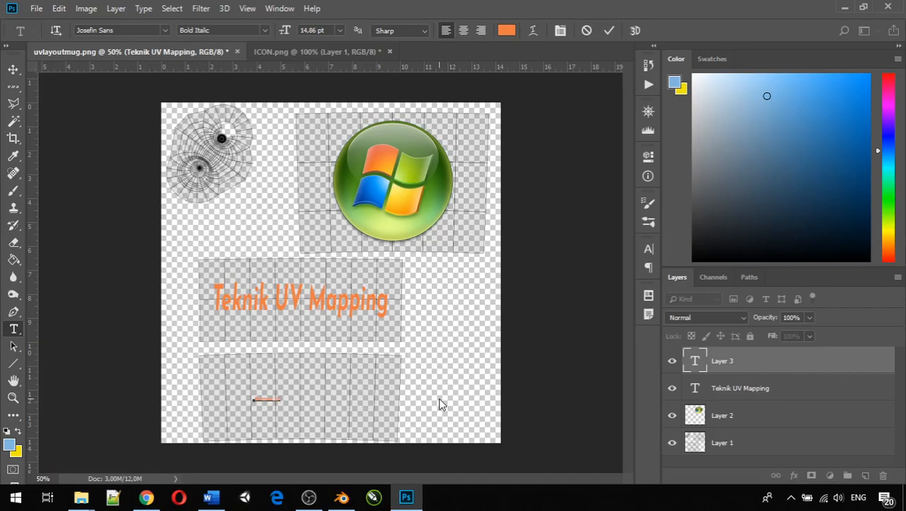
left_click(13, 69)
left_click_drag(298, 427, 344, 417)
key("ctrl+t")
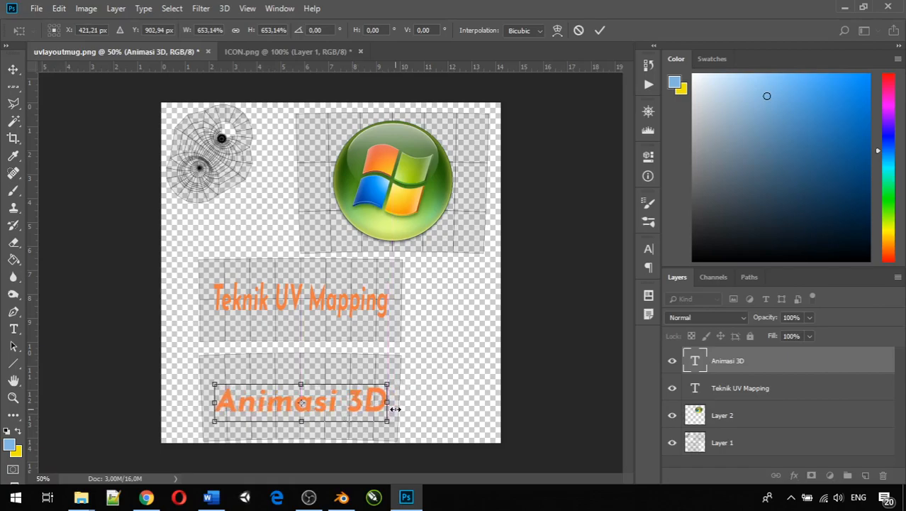
key("Return")
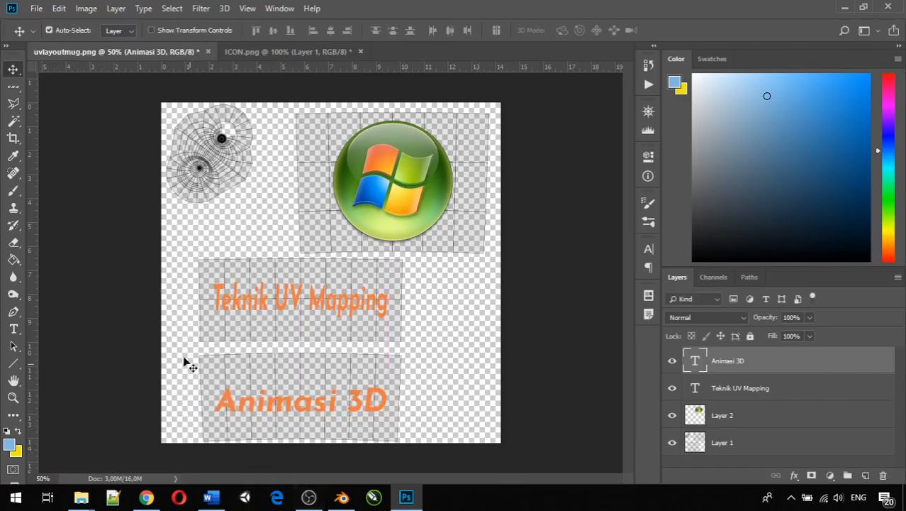
Step: Change the "Teknik UV Mapping" text colour to dark green 35610e, sampled from the logo's green rim
left_click(14, 330)
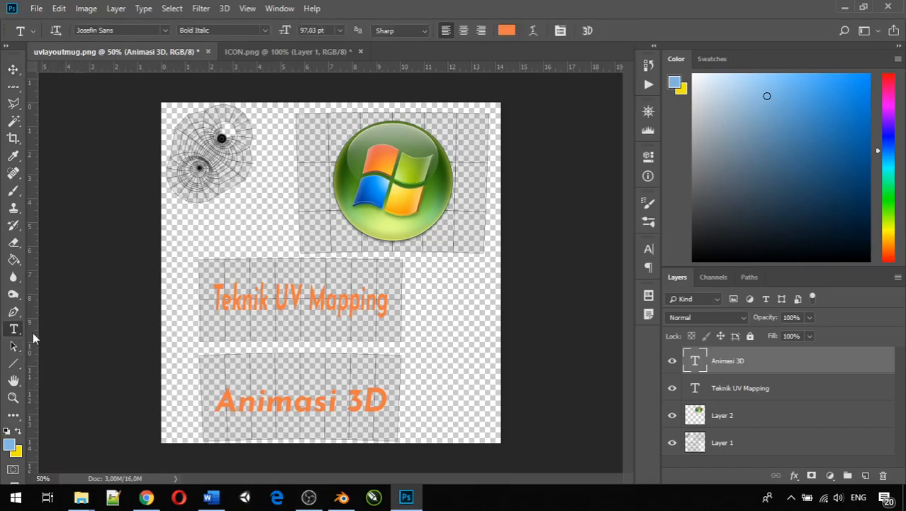
left_click(335, 300)
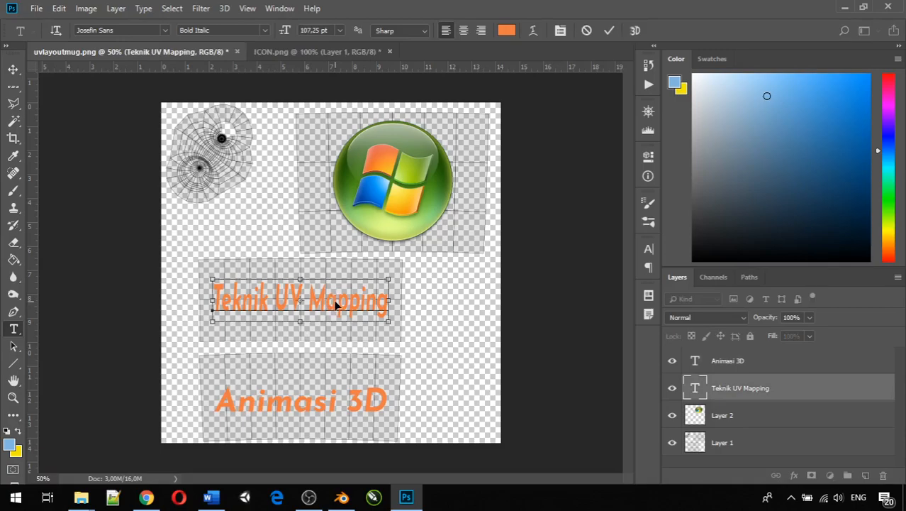
key("ctrl+a")
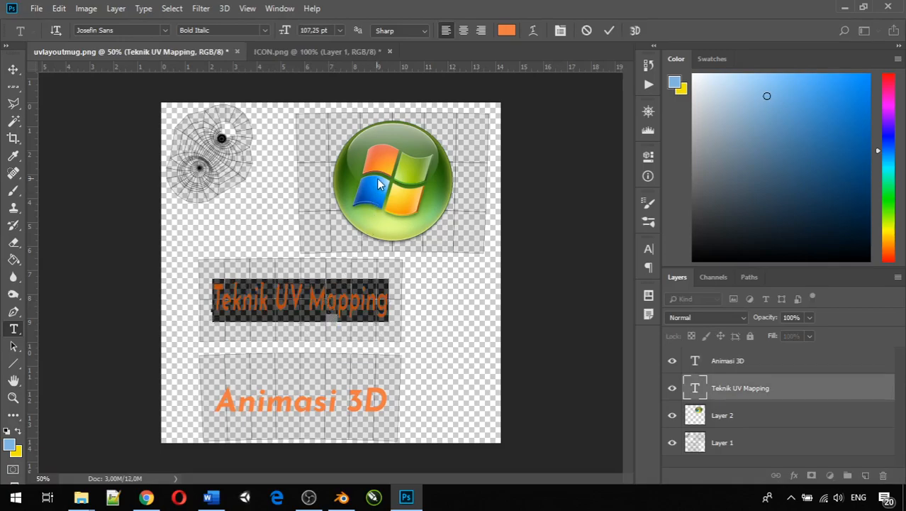
left_click(507, 30)
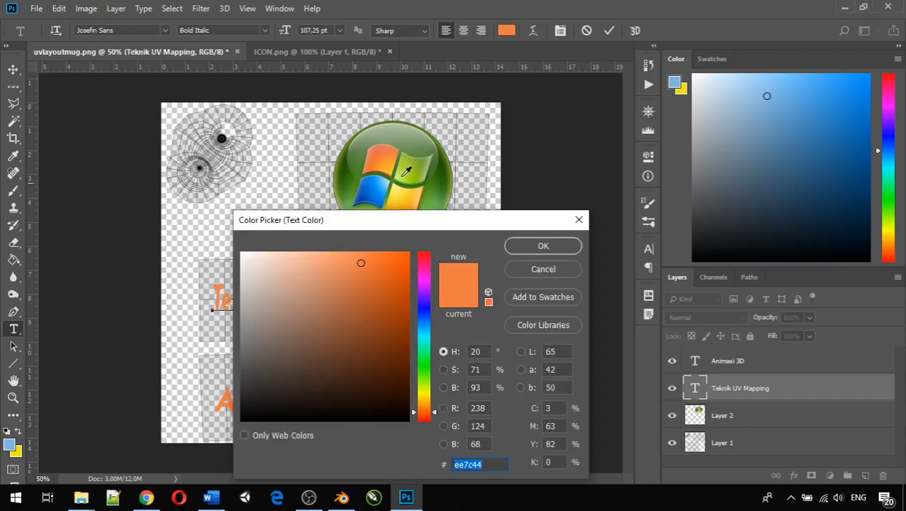
left_click(446, 167)
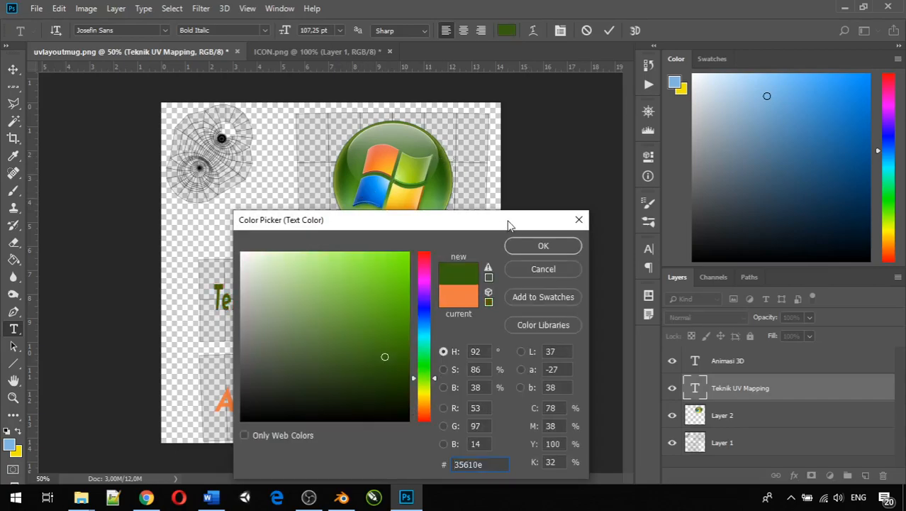
left_click(531, 243)
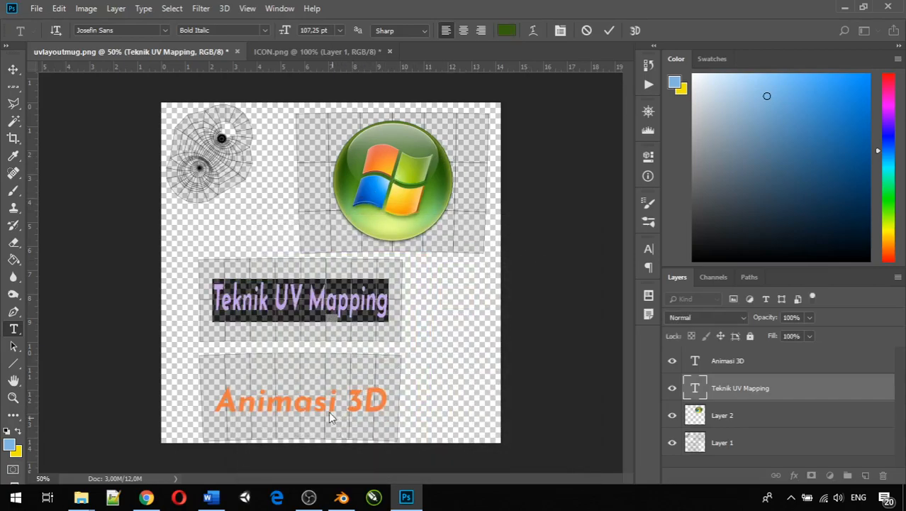
Step: Change the "Animasi 3D" text colour to dark green, sampled from the same green rim of the logo
left_click(14, 330)
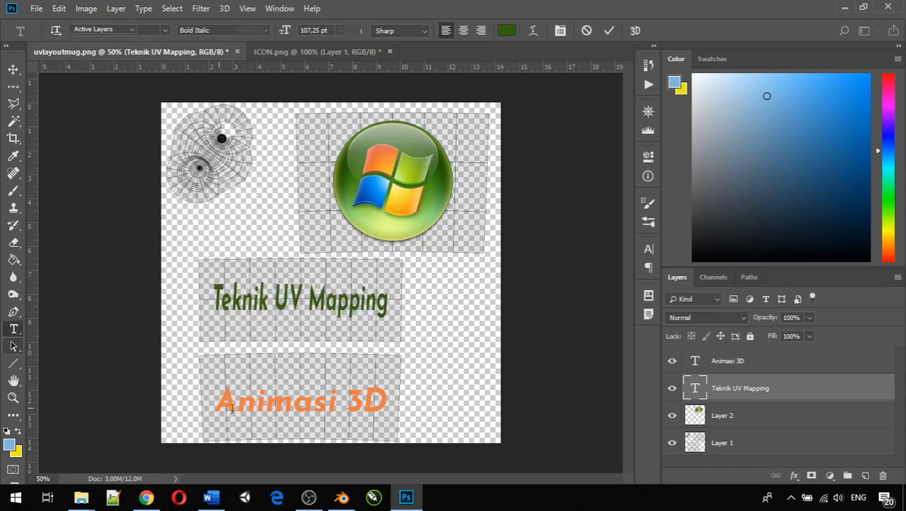
left_click(284, 407)
key("ctrl+a")
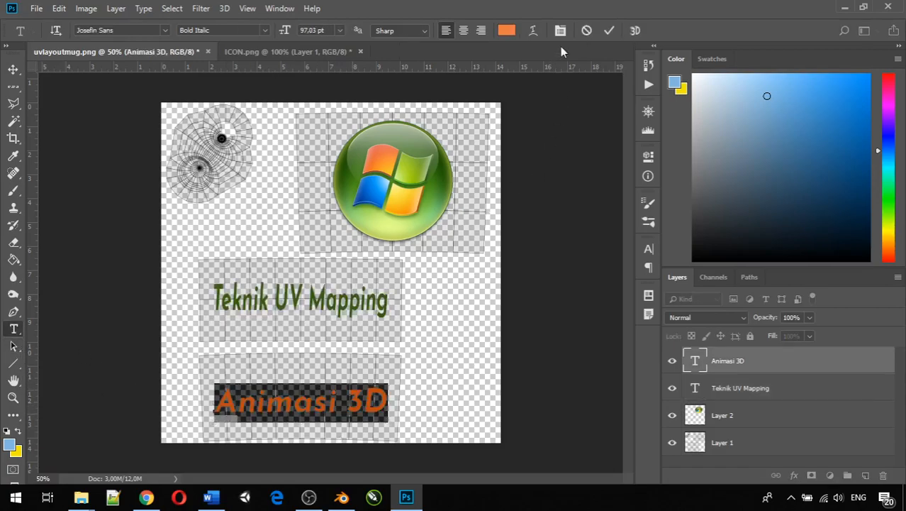
left_click(505, 31)
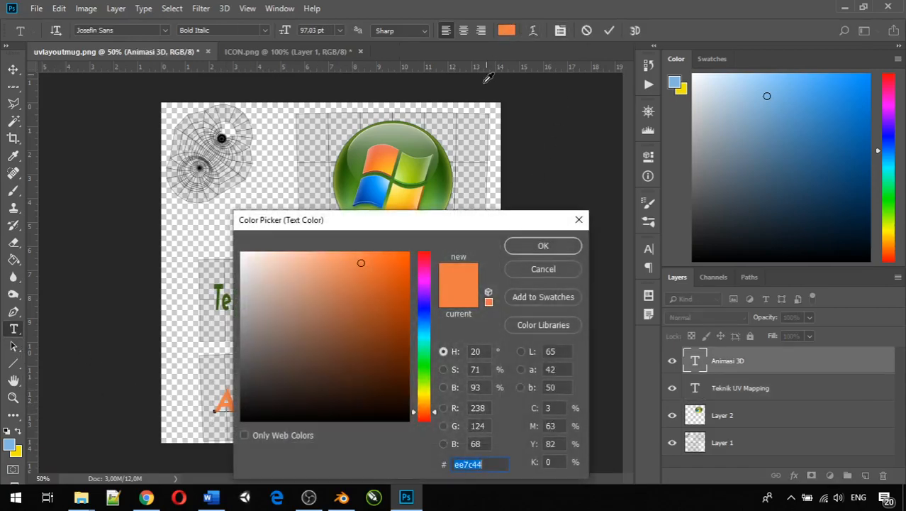
left_click(448, 169)
left_click(556, 246)
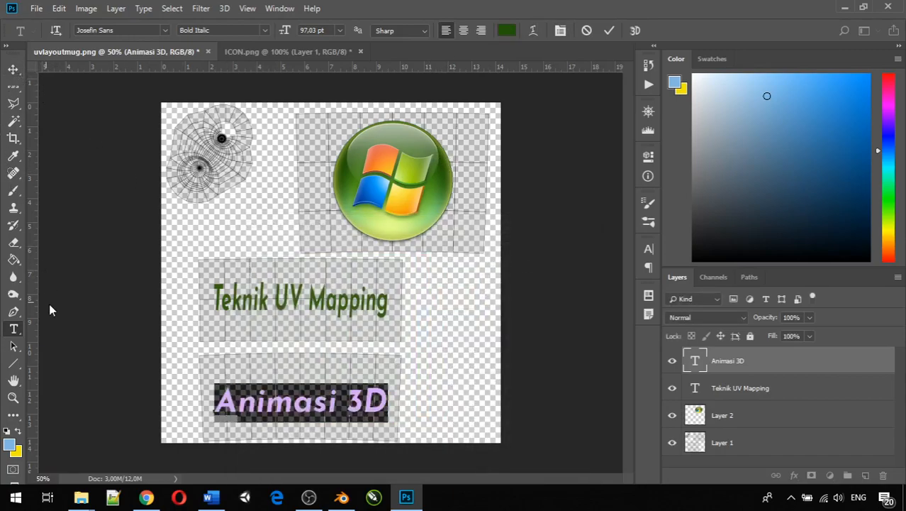
Step: Set the font style of the whole "Teknik UV Mapping" text to Bold and commit it
left_click(13, 329)
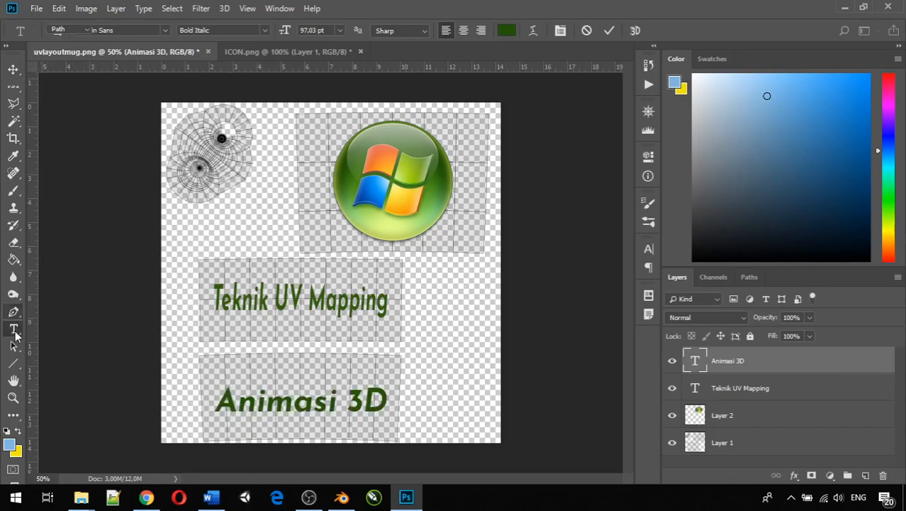
left_click(243, 298)
key("ctrl+a")
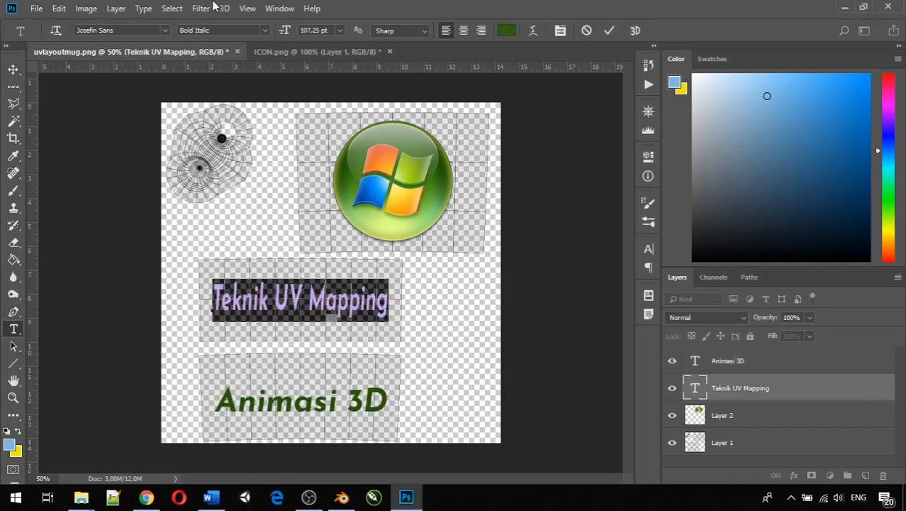
left_click(264, 32)
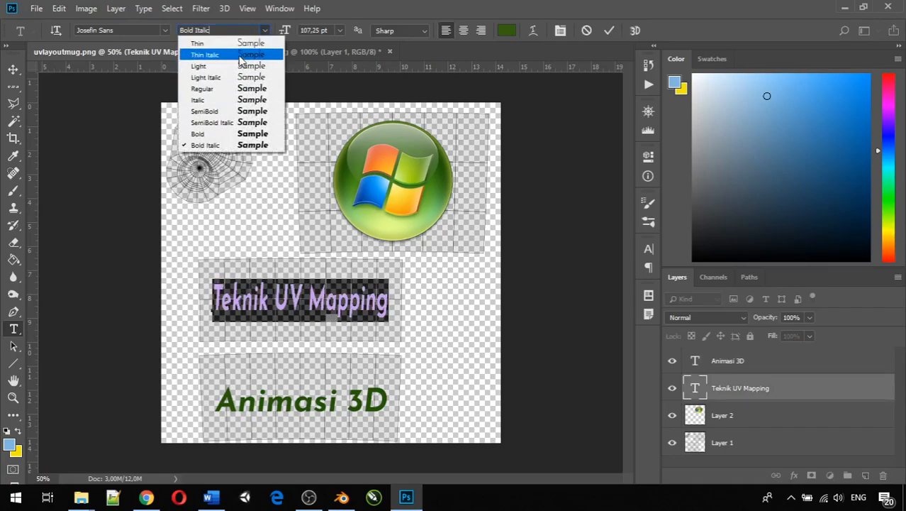
left_click(245, 134)
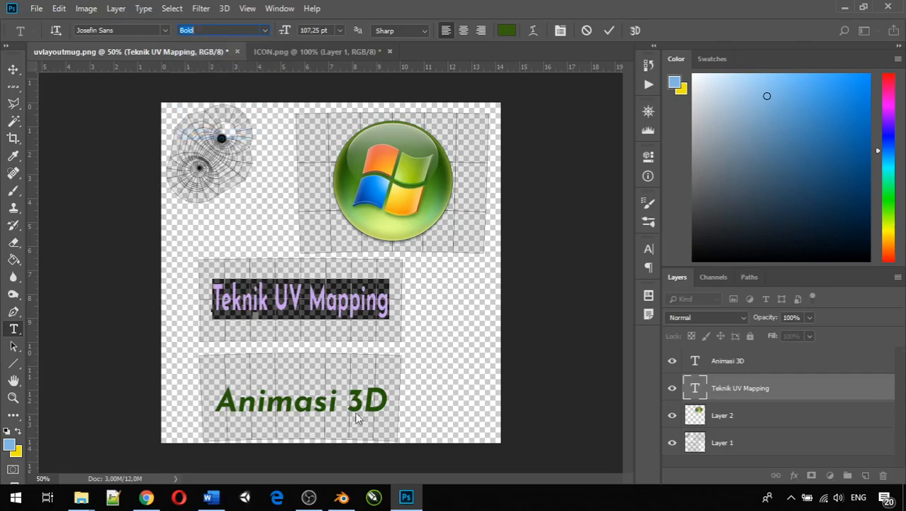
left_click(328, 405)
Step: Change the font of the whole "Animasi 3D" text to Bauhaus 93
left_click(329, 404)
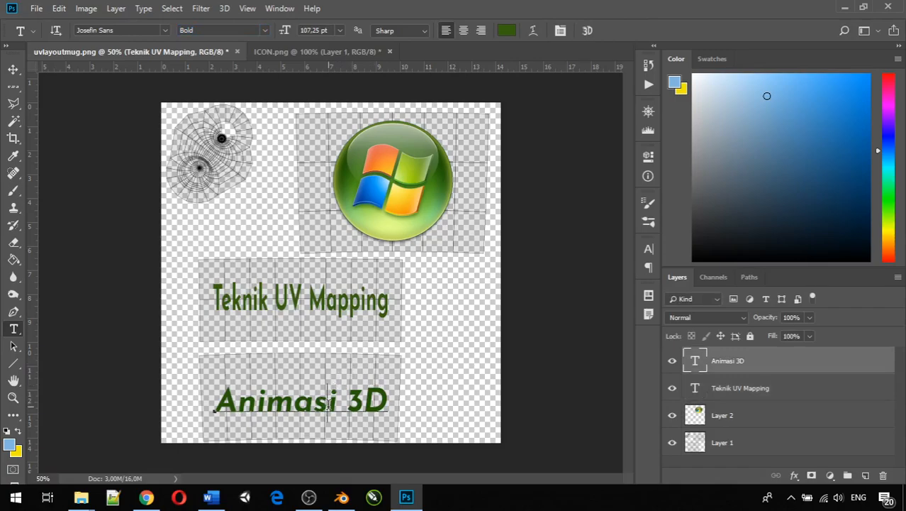
key("ctrl+a")
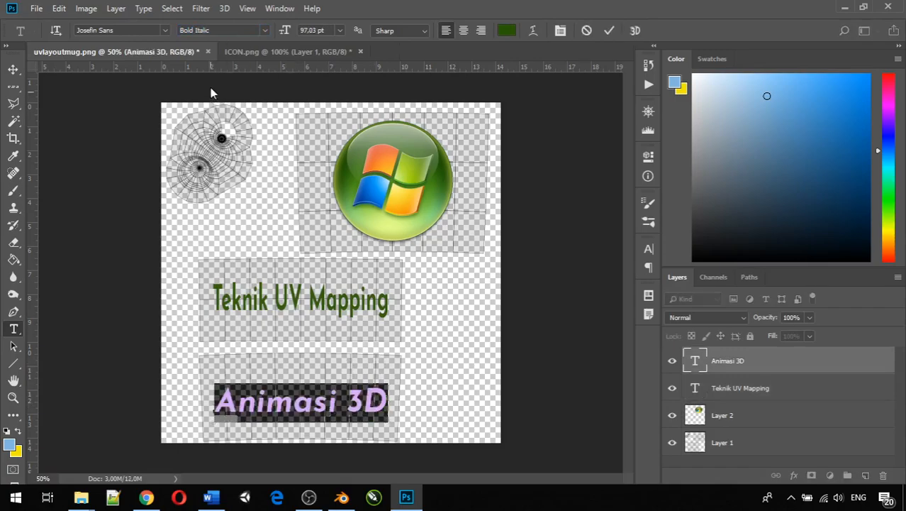
left_click(161, 29)
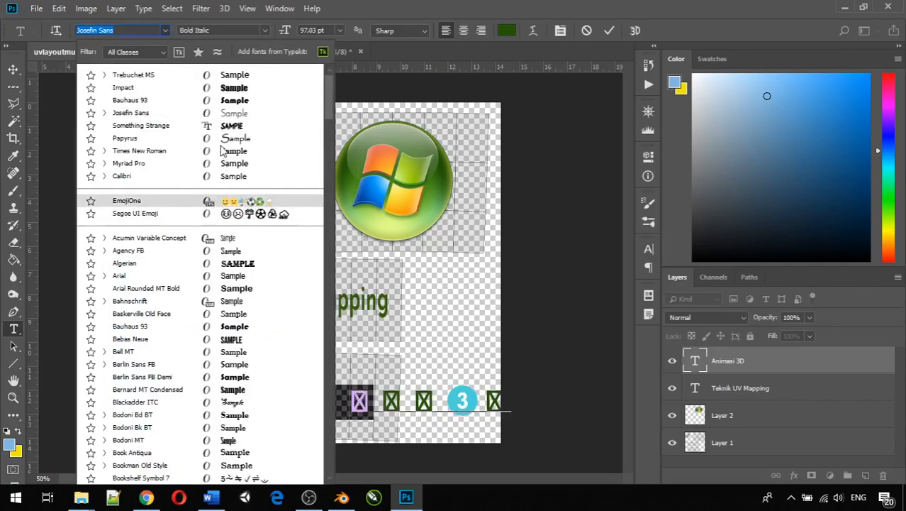
left_click(223, 103)
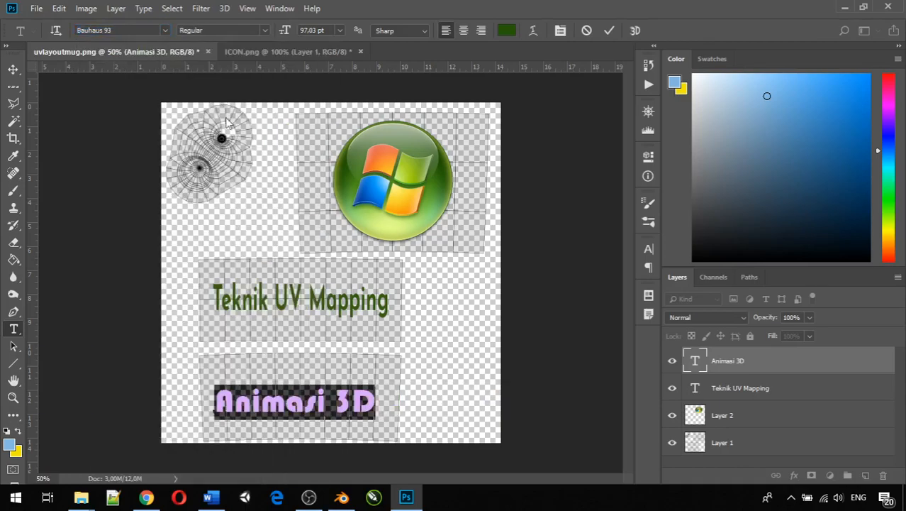
Step: Change the font of the whole "Teknik UV Mapping" text to Bauhaus 93 and commit it
left_click(14, 327)
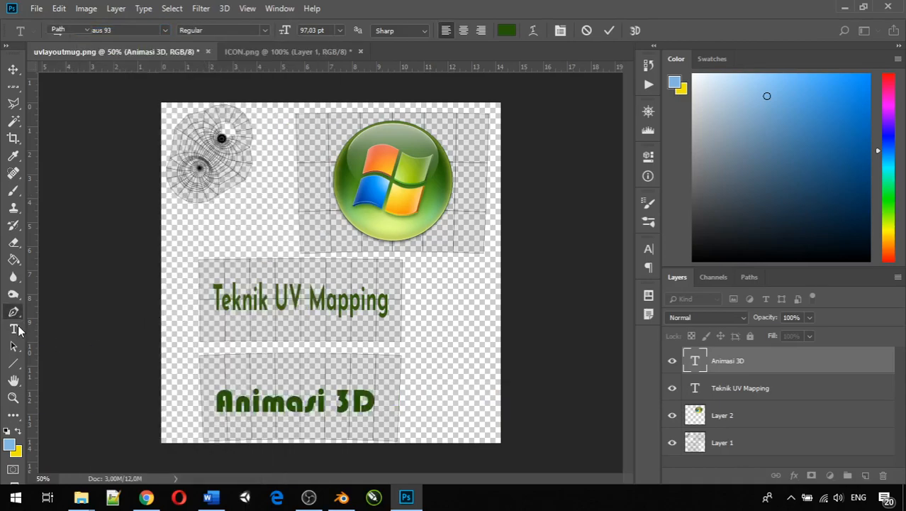
left_click(257, 301)
key("ctrl+a")
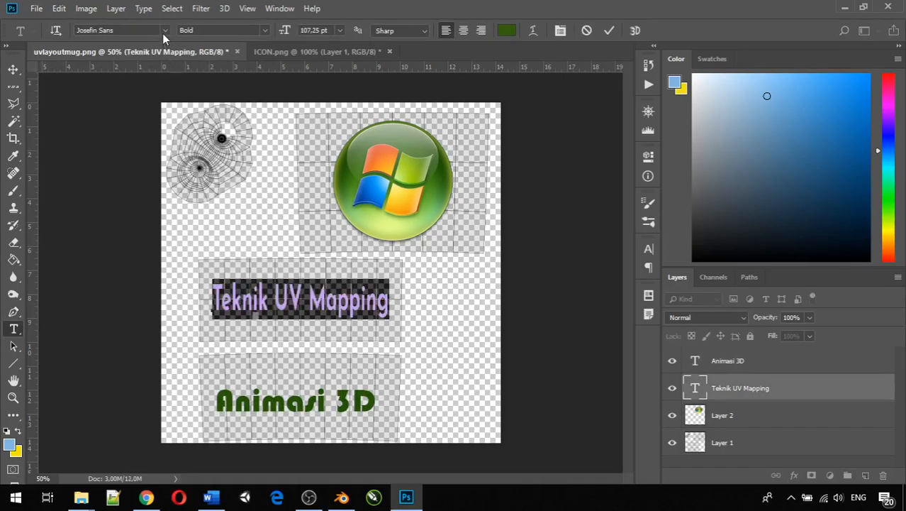
left_click(164, 29)
left_click(181, 73)
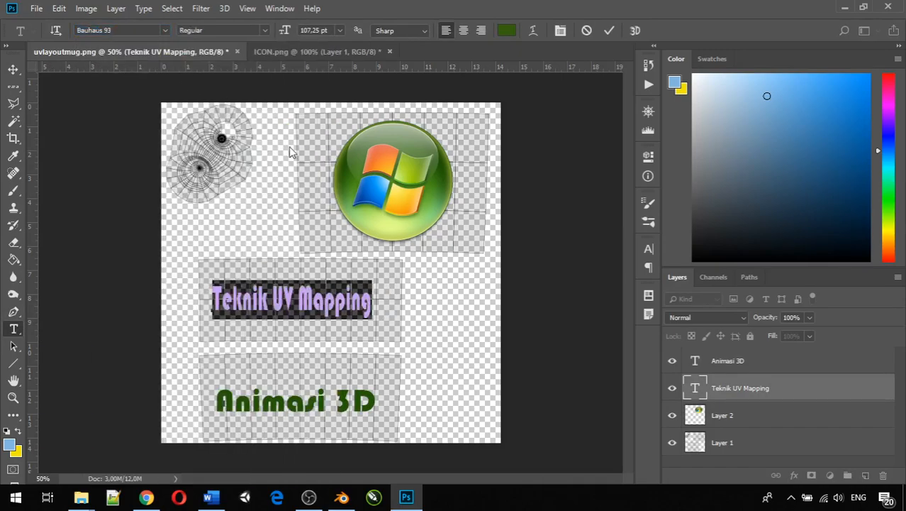
left_click(13, 69)
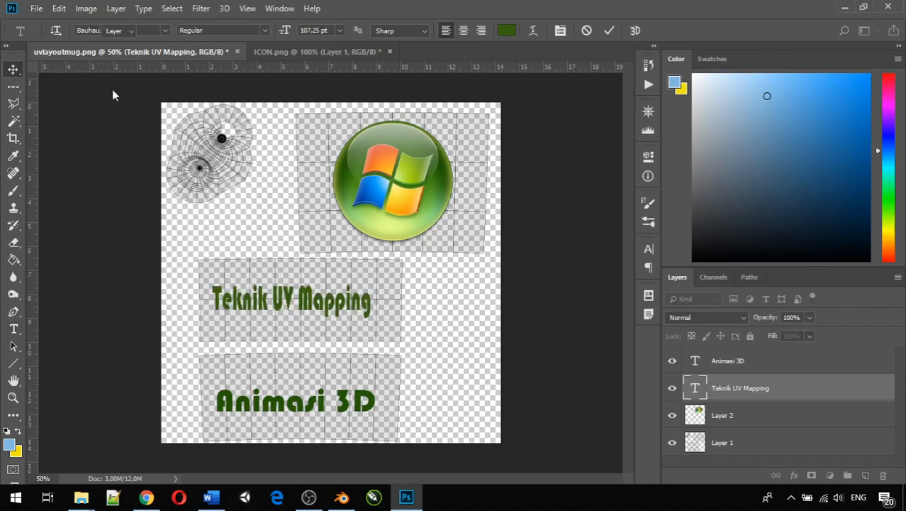
Step: Scale the "Teknik UV Mapping" text's height to about 75.9% and nudge the text right to centre it on the middle UV island
left_click_drag(320, 328, 341, 327)
key("ctrl+t")
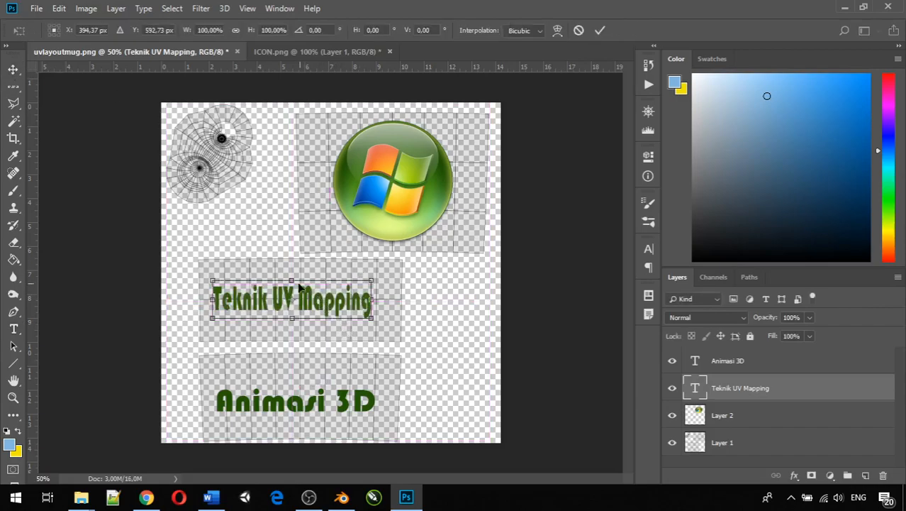
left_click_drag(289, 275, 293, 283)
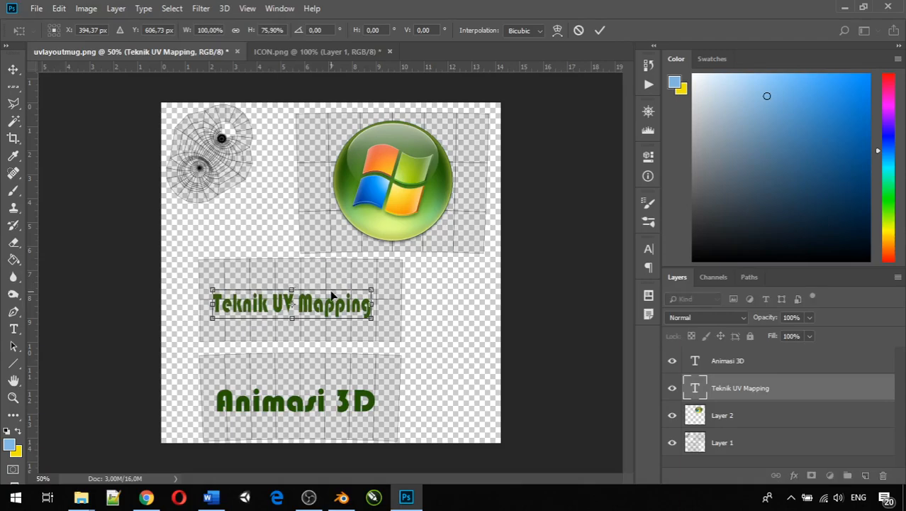
key("Return")
key("ctrl+z")
key("Right")
key("Right")
key("Right")
key("Right")
key("Right")
key("Right")
key("Right")
key("Right")
key("Right")
key("Right")
key("Right")
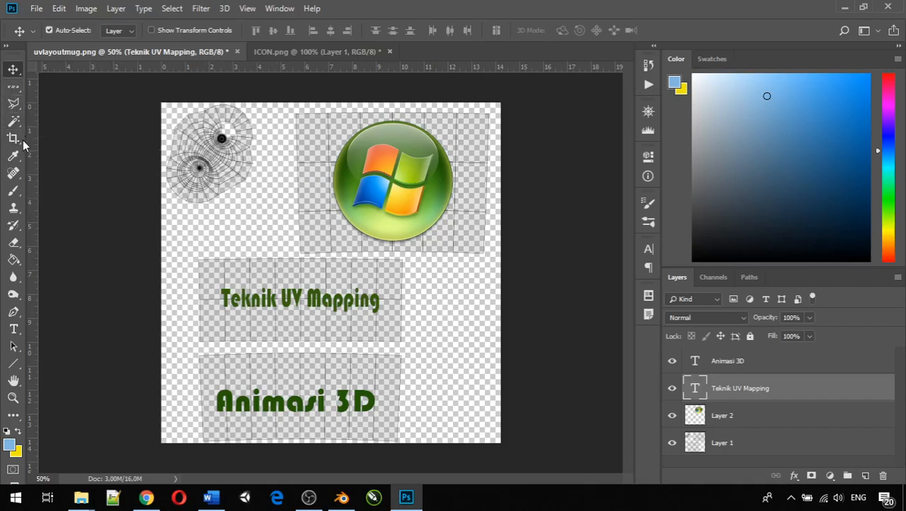
Step: Add a new layer directly above the UV layout's Layer 1 and name it Background
left_click(764, 443)
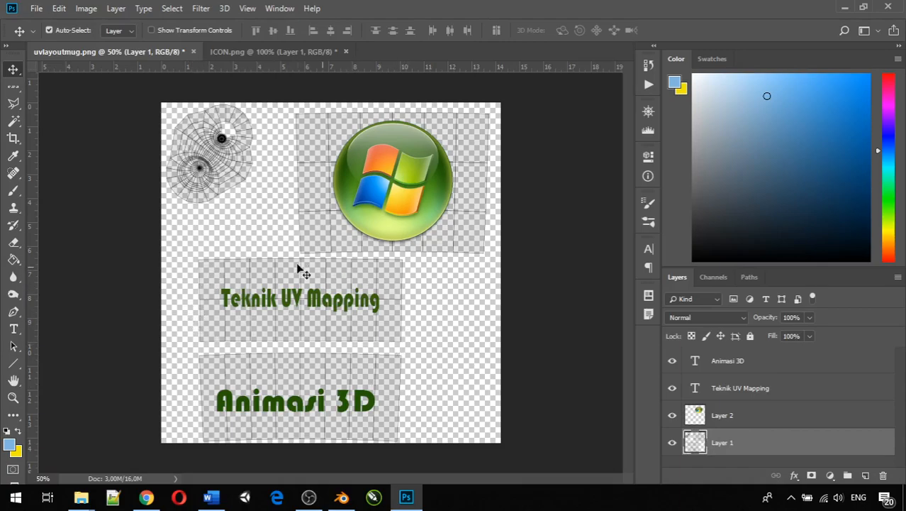
left_click(867, 477)
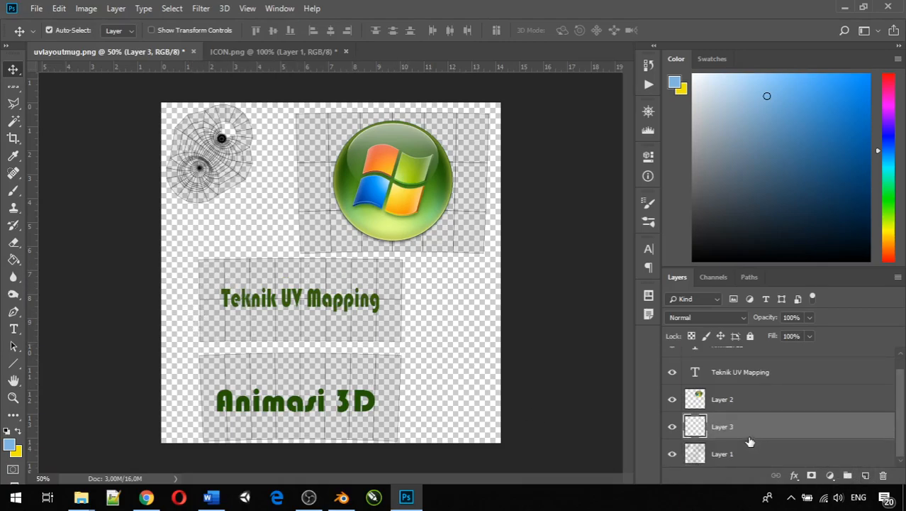
double_click(723, 426)
type("Background")
key("Return")
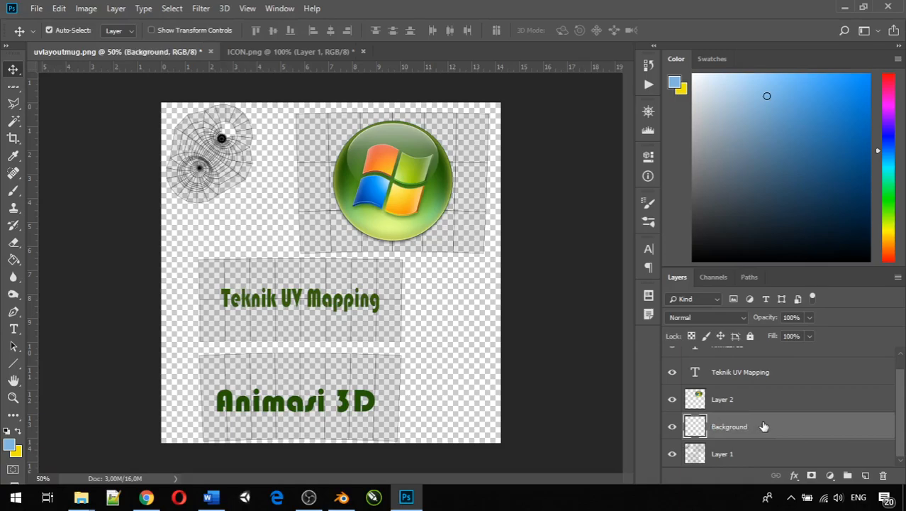
Step: Fill the Background layer with light grey d6d6d6 using the Paint Bucket, and leave that layer selected
left_click(13, 259)
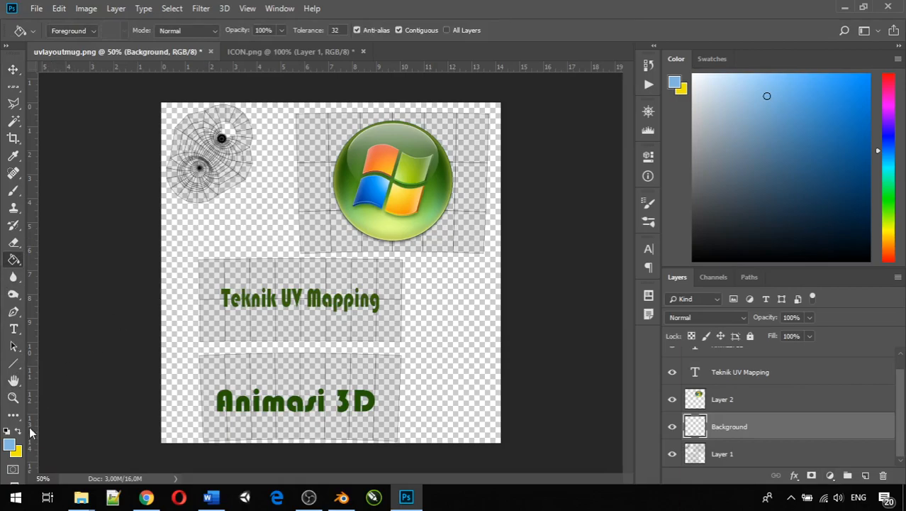
left_click(10, 444)
left_click_drag(258, 317, 227, 278)
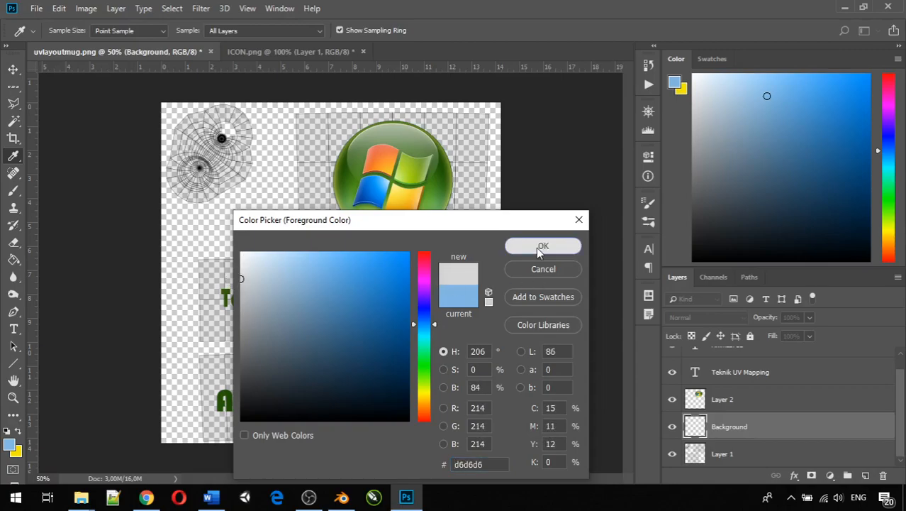
left_click(536, 246)
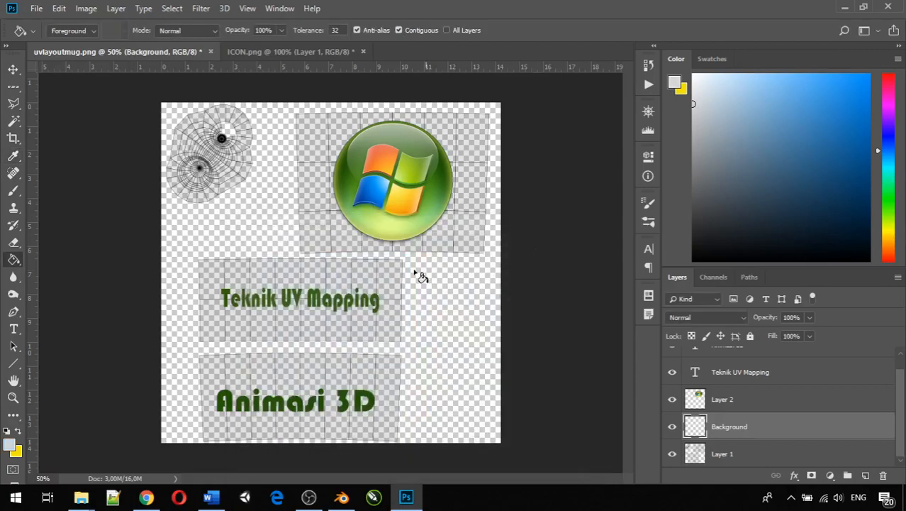
left_click(242, 234)
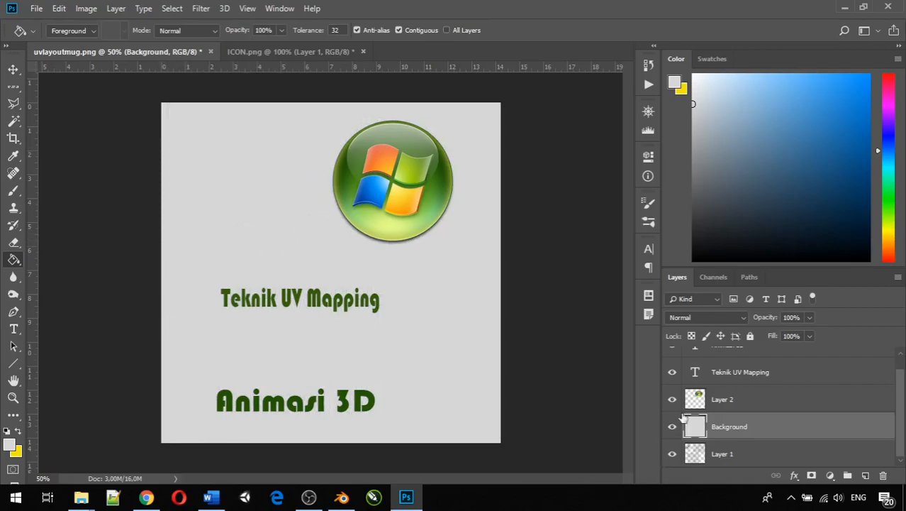
left_click(736, 461)
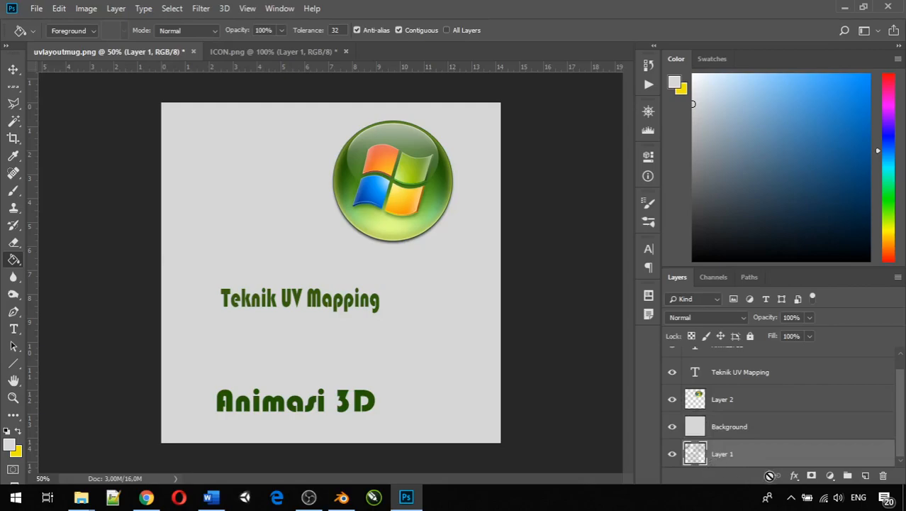
left_click(723, 426)
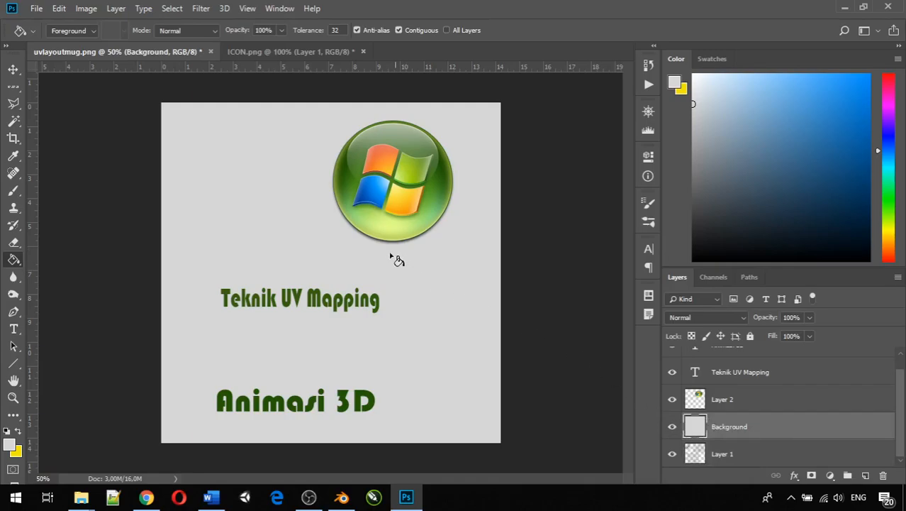
Step: Save the layered texture as uvlayoutmug.psd in the Gelas folder, with Maximize Compatibility enabled
left_click(36, 9)
left_click(78, 157)
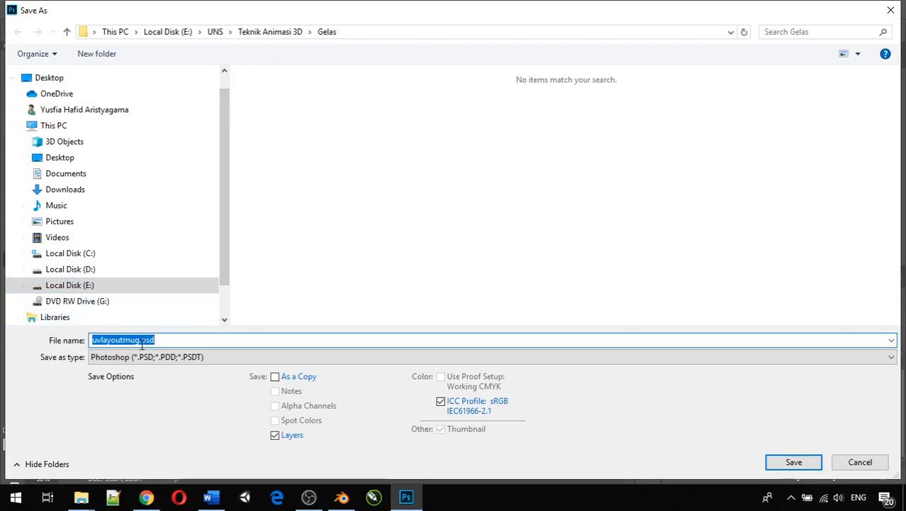
left_click(778, 464)
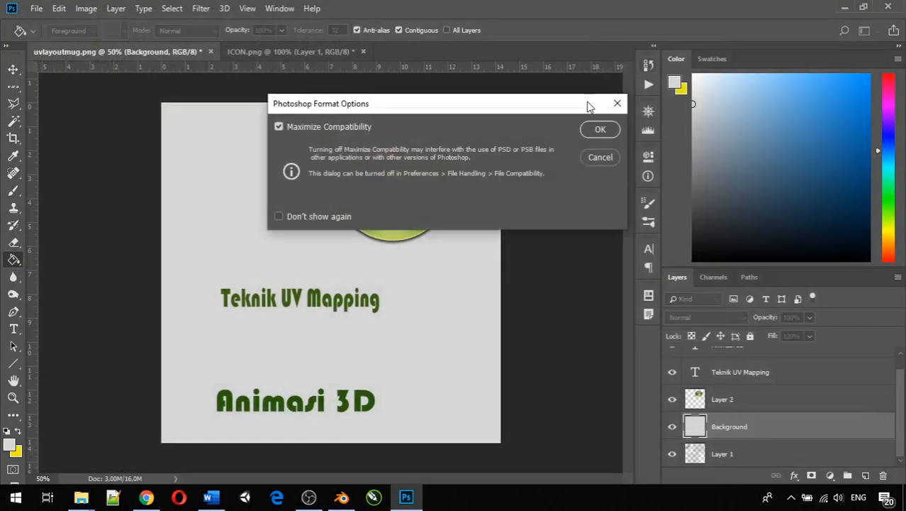
left_click(599, 129)
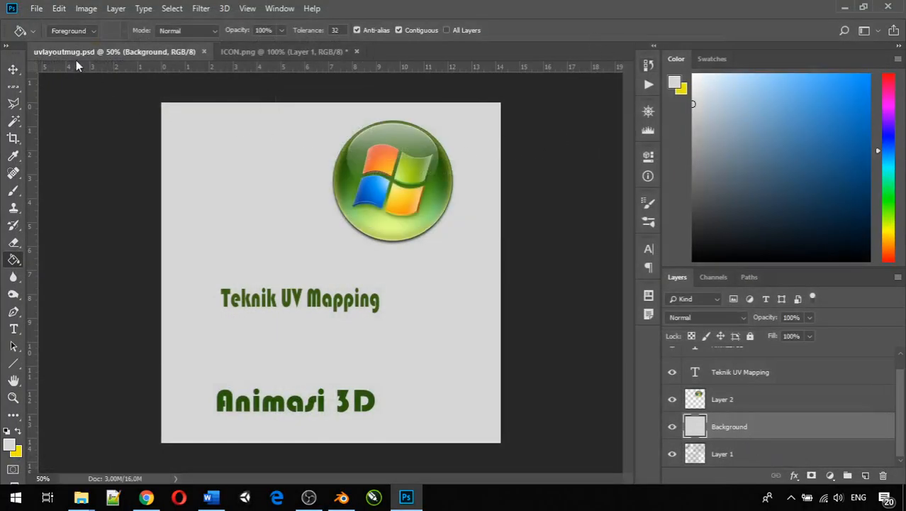
Step: Quick-export the texture as a PNG named uvlayoutmug-fix.png in the Gelas folder
left_click(37, 10)
mouse_move(77, 202)
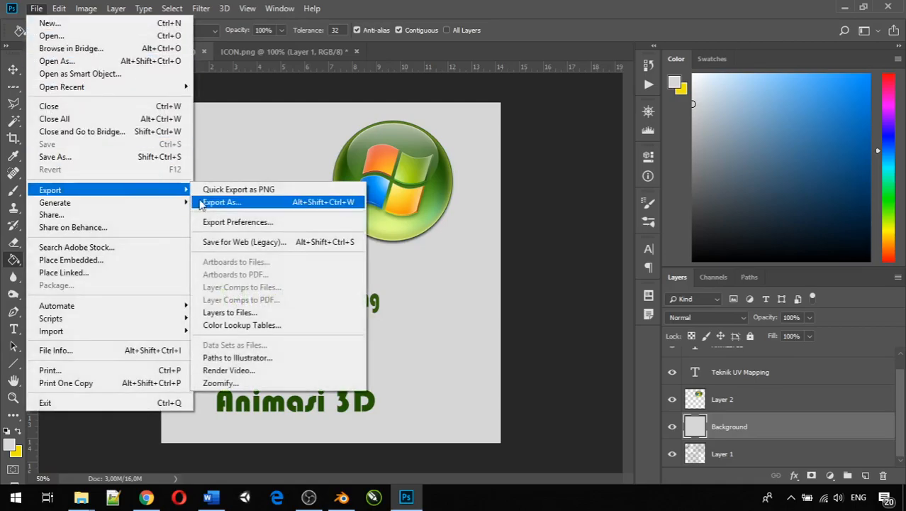
left_click(213, 190)
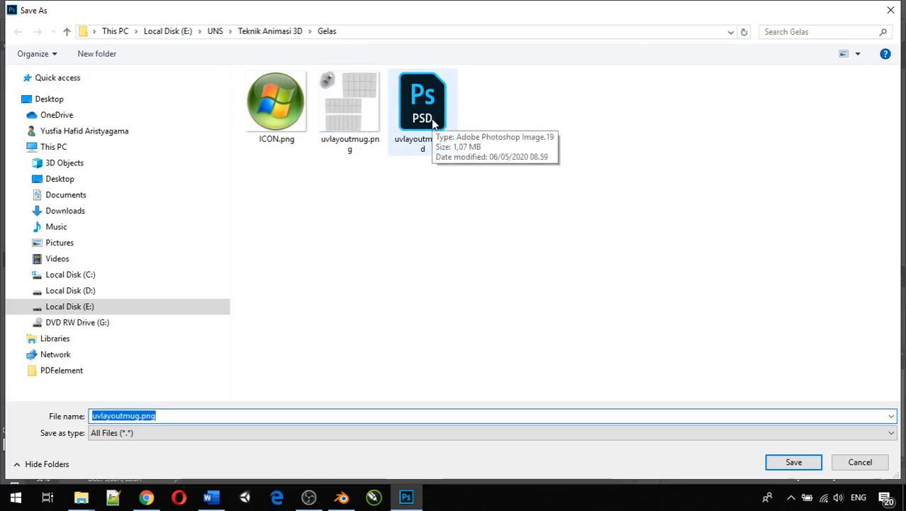
left_click(139, 416)
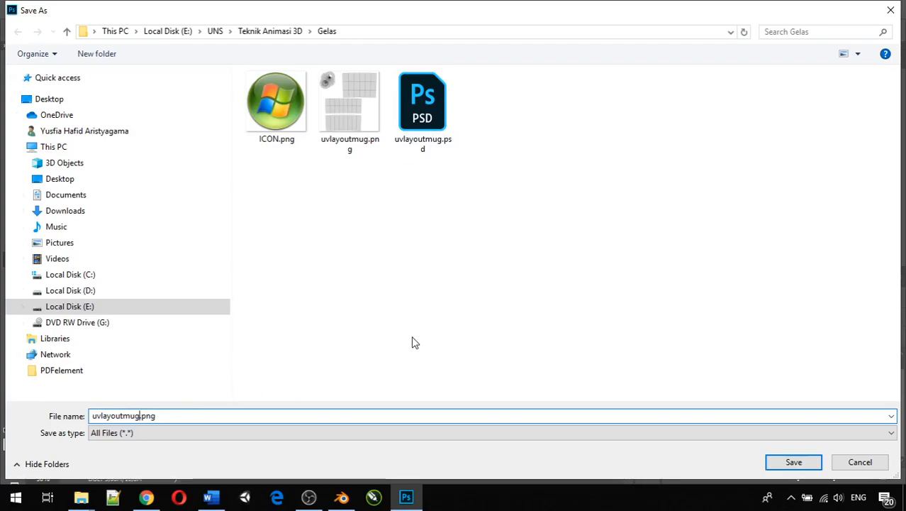
type("-fix")
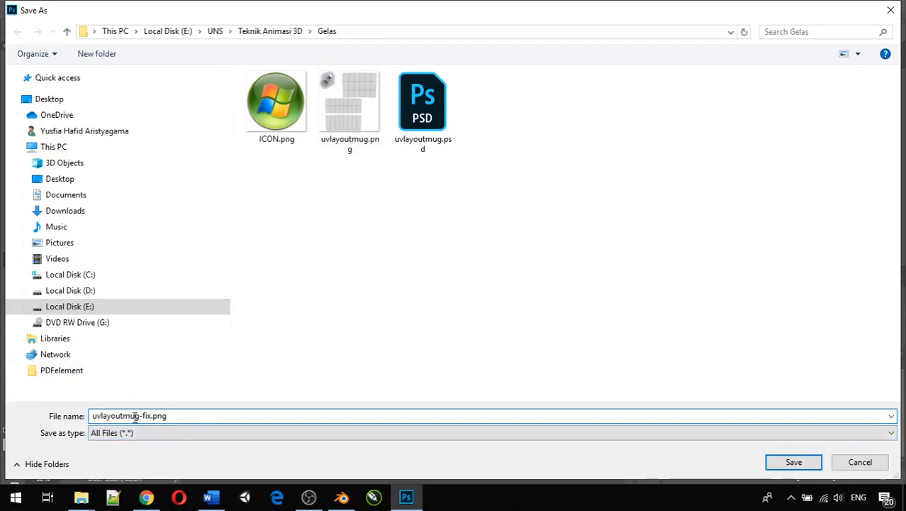
left_click(799, 458)
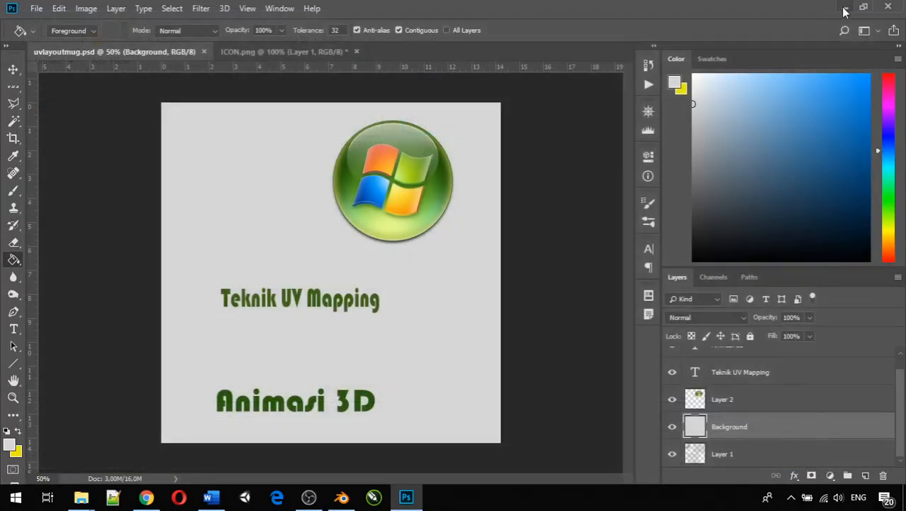
Step: Switch to Blender, deselect the mesh, go to the Layout workspace and add a new material to the glass
left_click(341, 497)
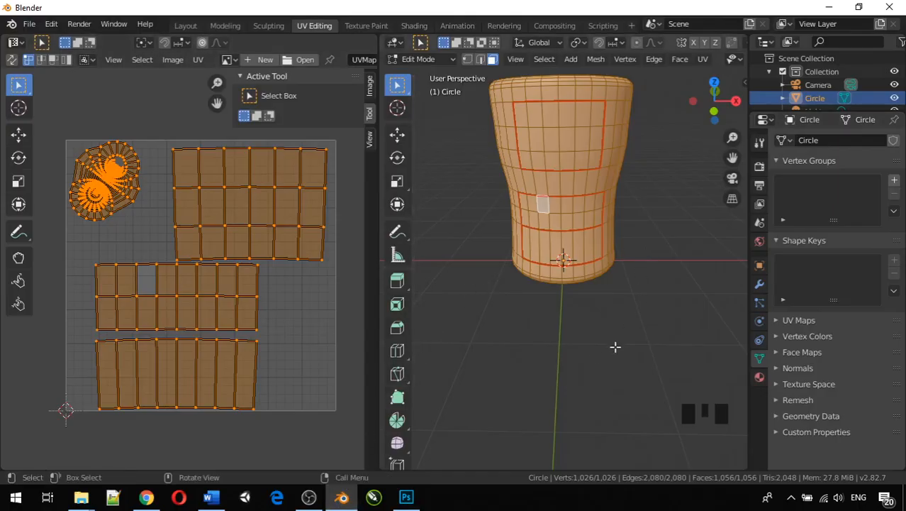
left_click(594, 356)
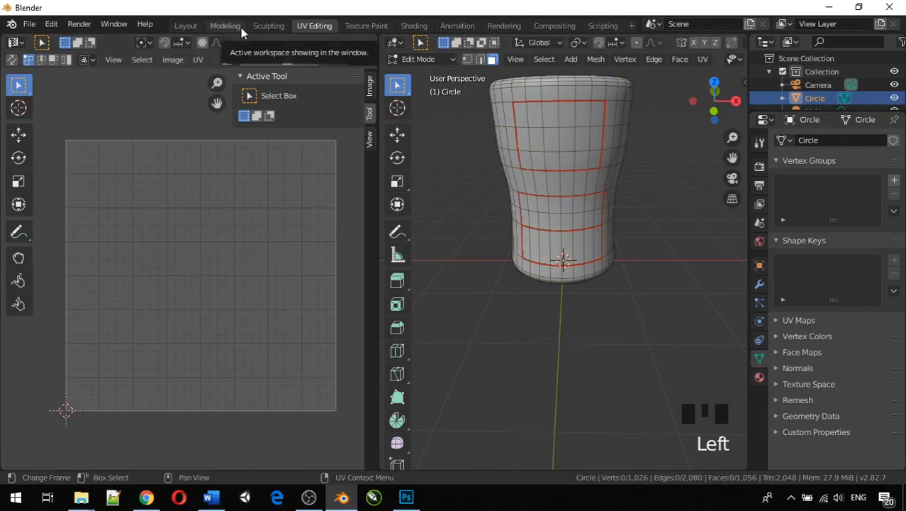
left_click(186, 25)
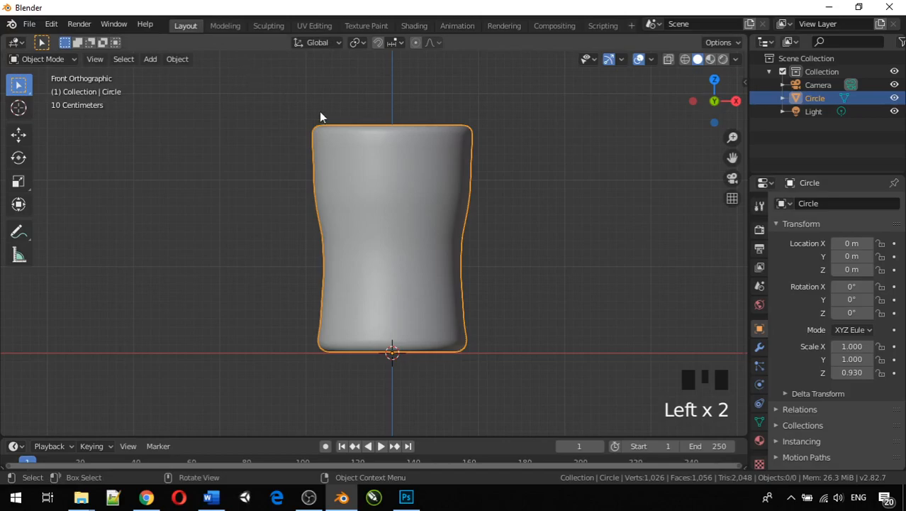
left_click(759, 441)
double_click(323, 156)
left_click(361, 156)
left_click(834, 261)
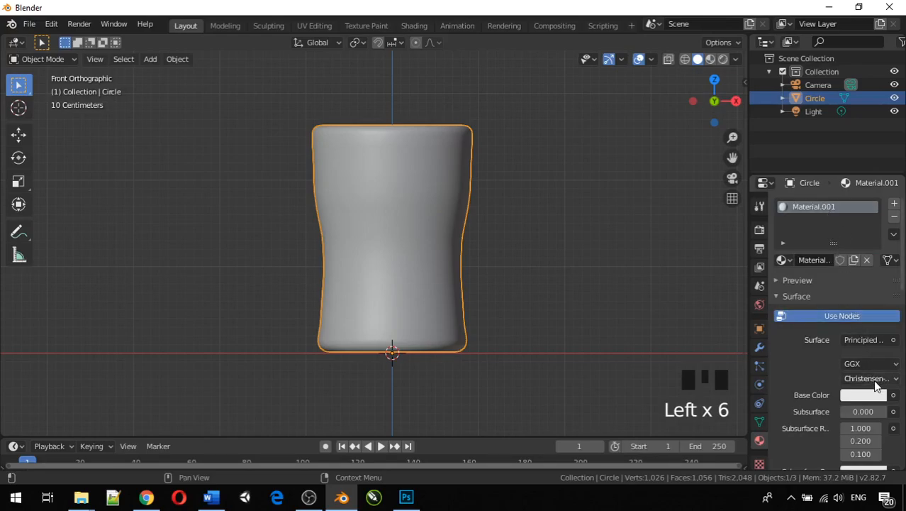
Step: Assign an Image Texture to the material's Base Color and load uvlayoutmug-fix.png from the Gelas folder
left_click(893, 397)
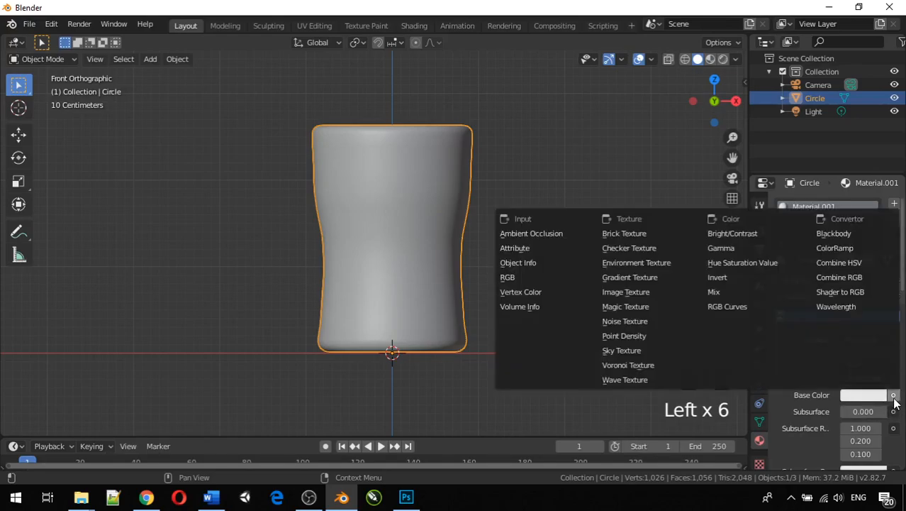
left_click(618, 293)
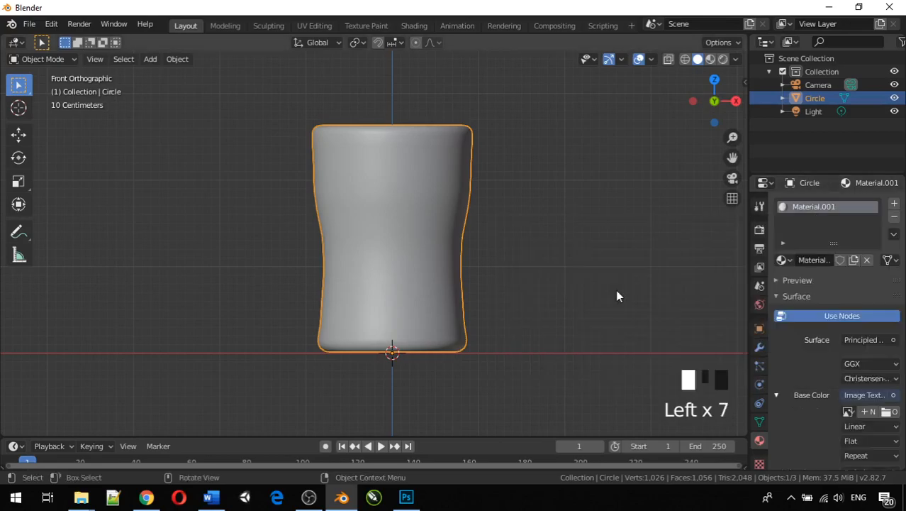
left_click(886, 412)
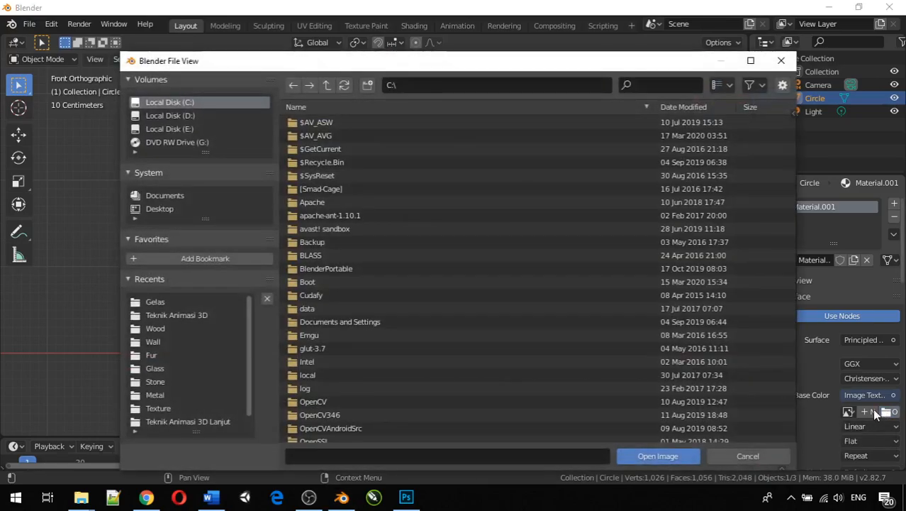
left_click(157, 301)
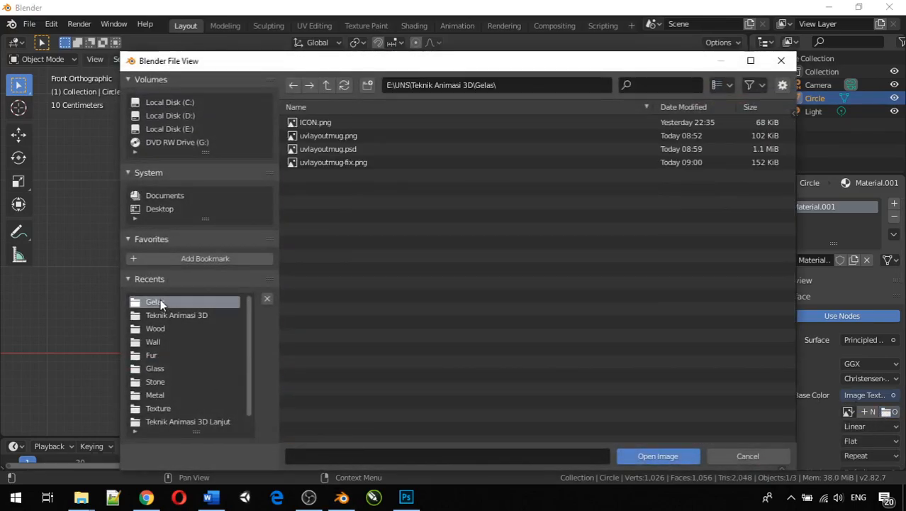
double_click(333, 166)
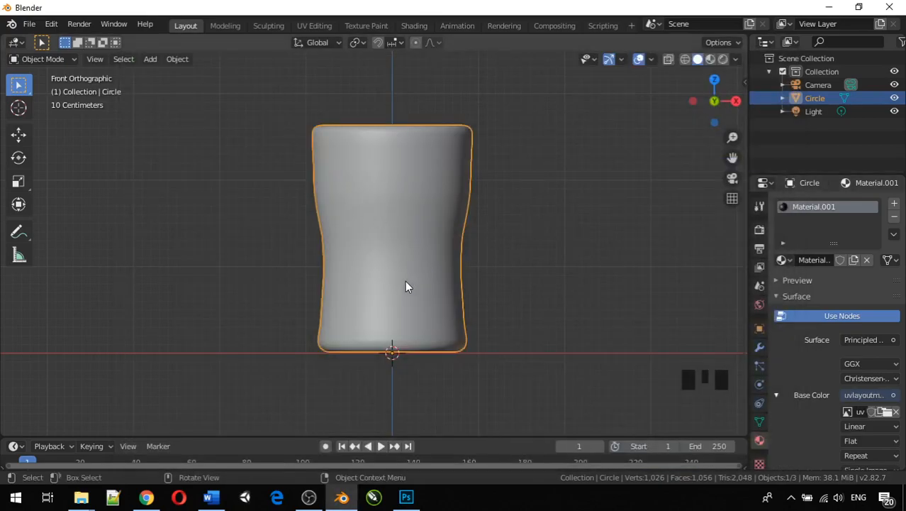
Step: Display the glass in Rendered shading and examine how the logo and texts sit on its surface
mouse_move(398, 296)
middle_mouse_down()
mouse_move(495, 307)
mouse_move(572, 374)
mouse_move(488, 300)
mouse_move(489, 287)
middle_mouse_up()
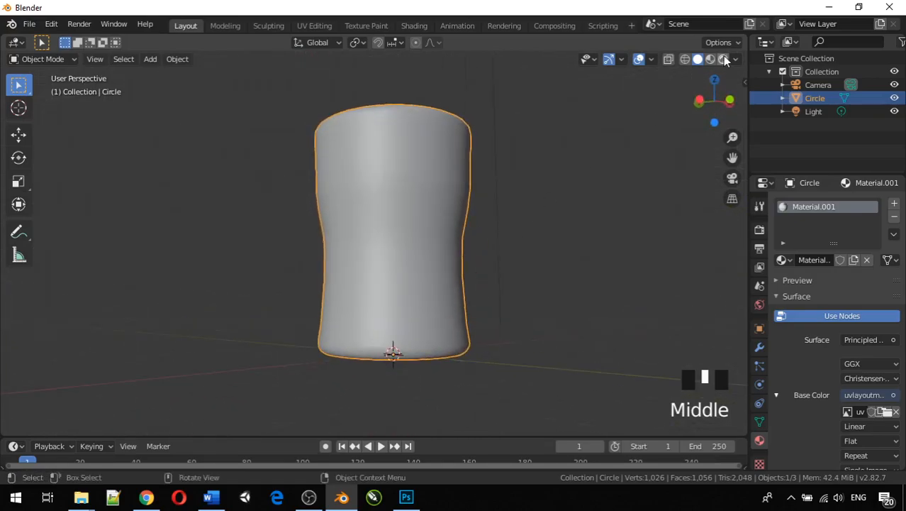
left_click(723, 59)
mouse_move(537, 231)
middle_mouse_down()
mouse_move(441, 233)
mouse_move(434, 246)
mouse_move(447, 257)
mouse_move(459, 251)
mouse_move(458, 219)
mouse_move(407, 286)
middle_mouse_up()
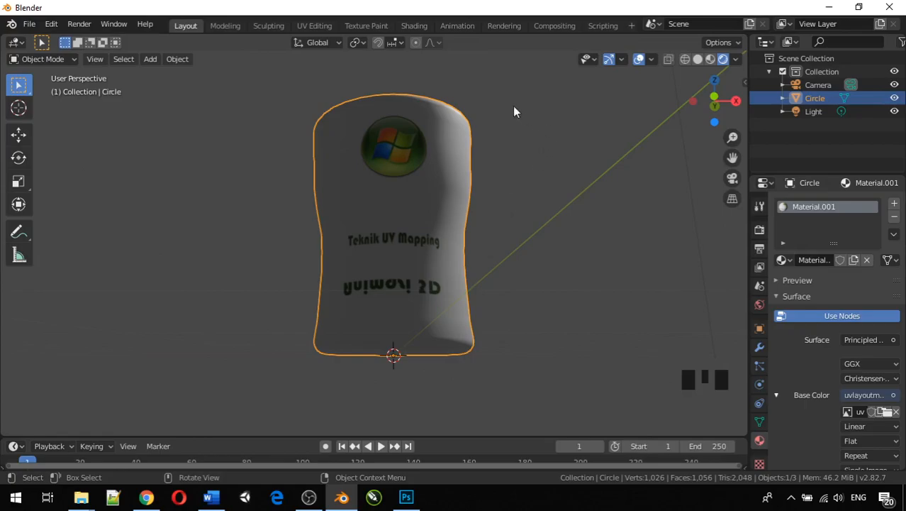
middle_click_drag(386, 281, 377, 277)
middle_click_drag(369, 162, 408, 179)
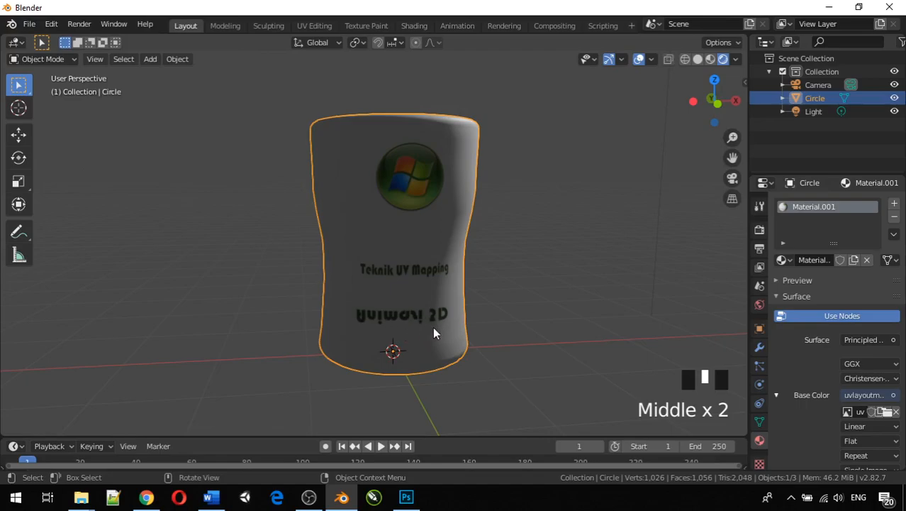
Step: In the UV Editing workspace, select only the glass's lowest seam-bounded panel and its UV island over "Animasi 3D"
left_click(310, 26)
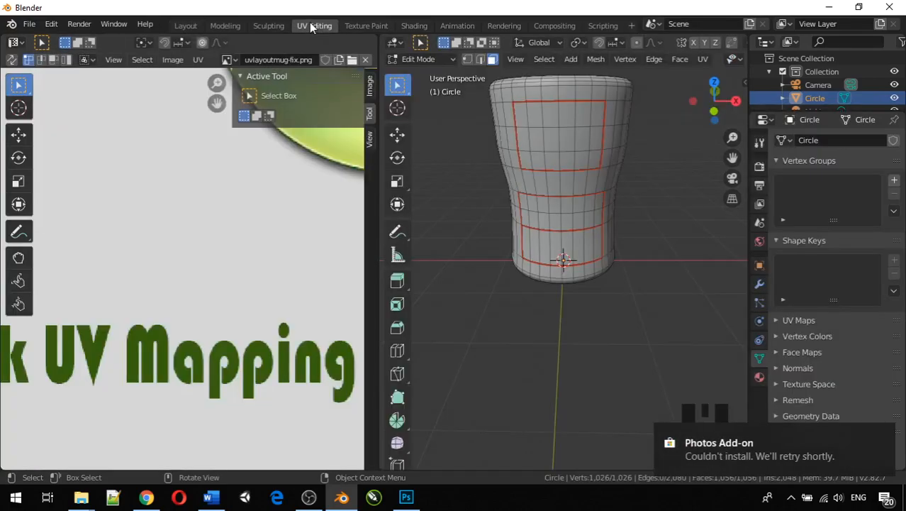
scroll(283, 192, "down", 5)
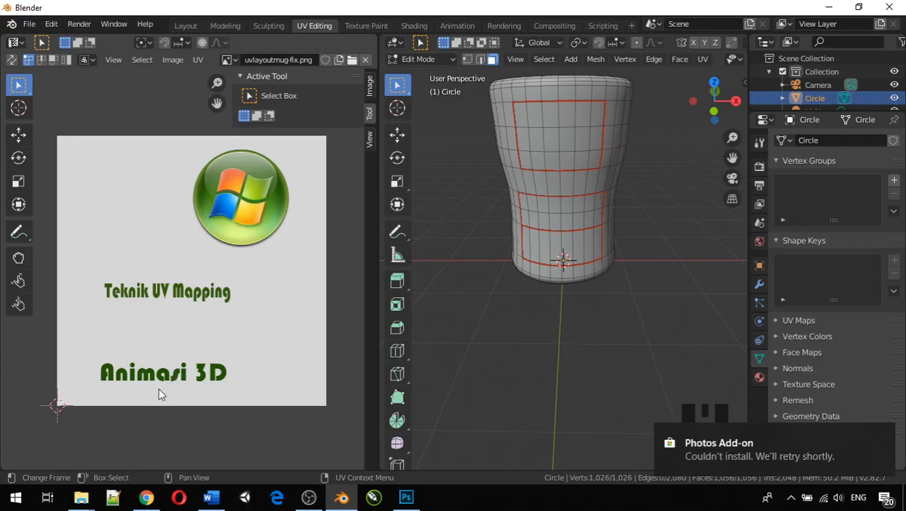
left_click(155, 381)
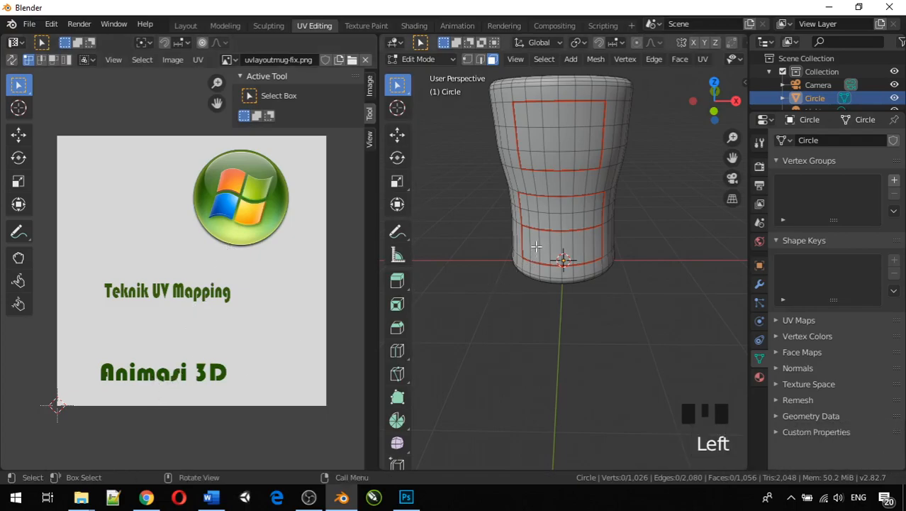
key("c")
left_click_drag(525, 245, 586, 248)
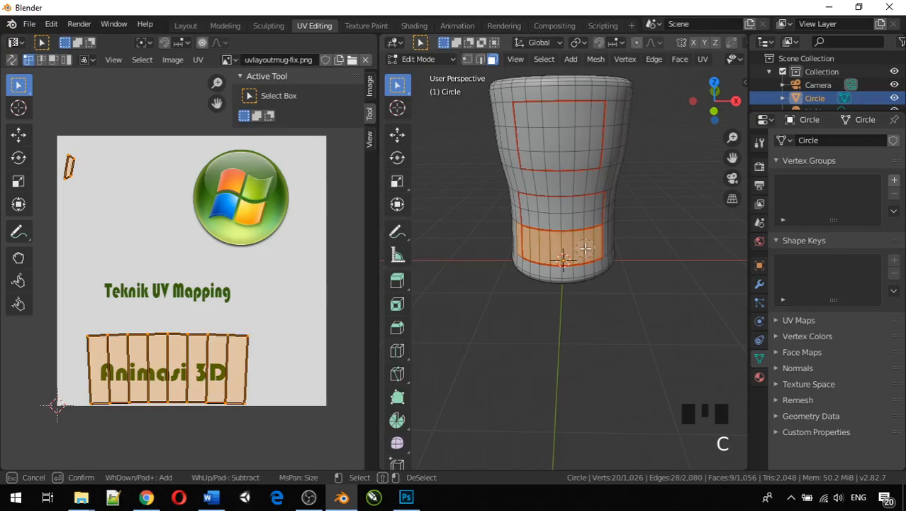
middle_click(509, 237)
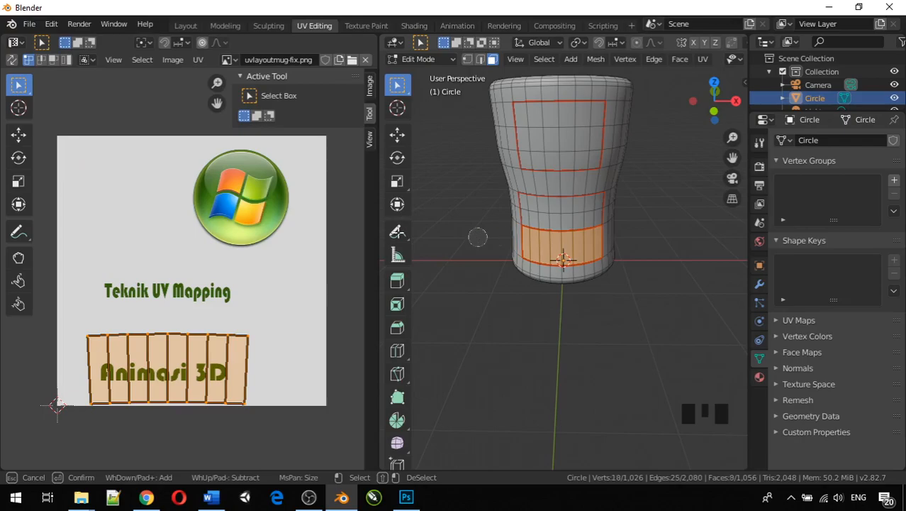
key("Escape")
left_click_drag(77, 319, 279, 409)
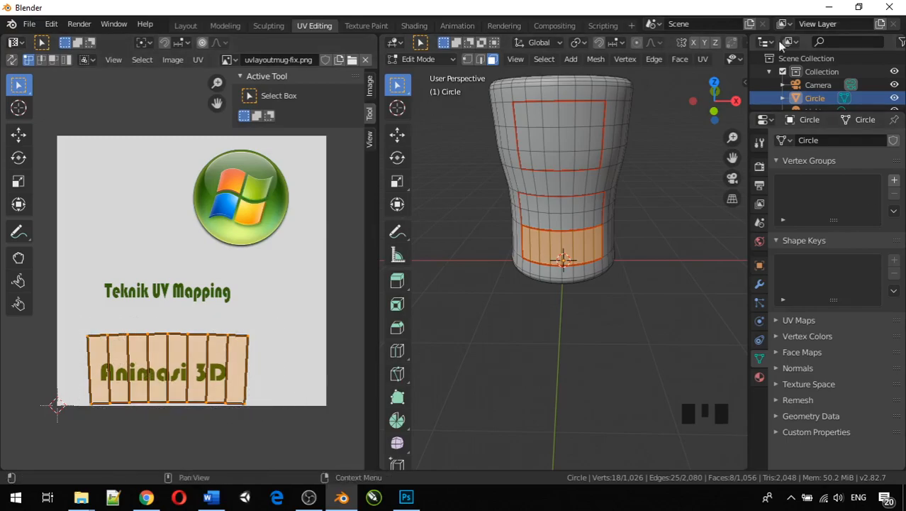
Step: Switch the UV Editing workspace's 3D viewport to Rendered shading
scroll(656, 46, "down", 2)
scroll(658, 58, "down", 2)
scroll(660, 49, "down", 1)
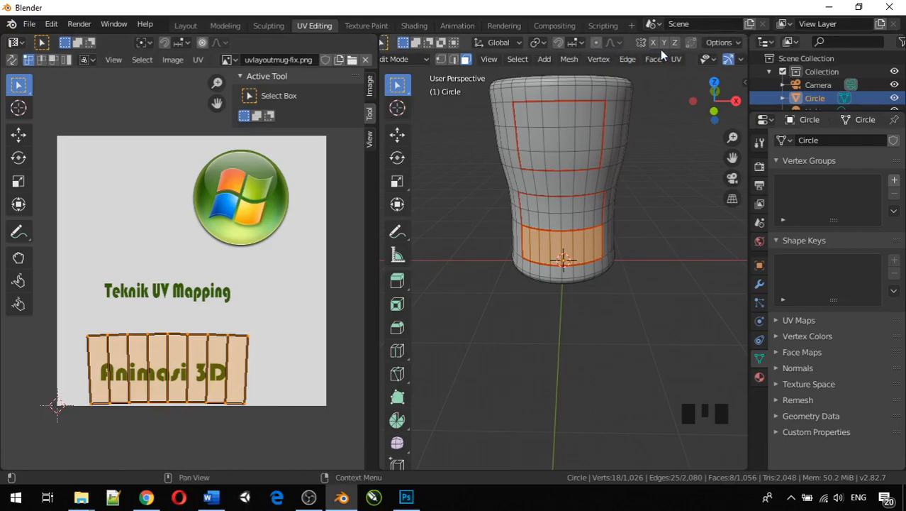
scroll(663, 58, "down", 3)
scroll(663, 57, "down", 2)
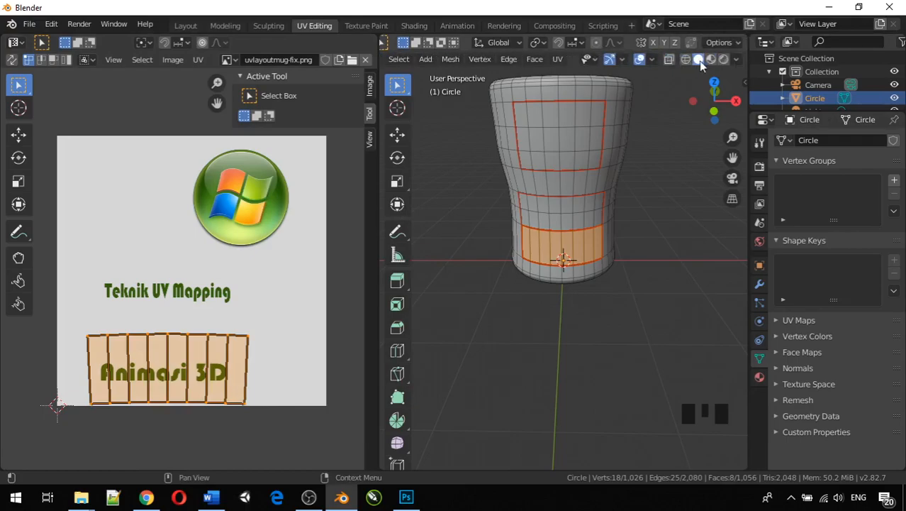
left_click(724, 60)
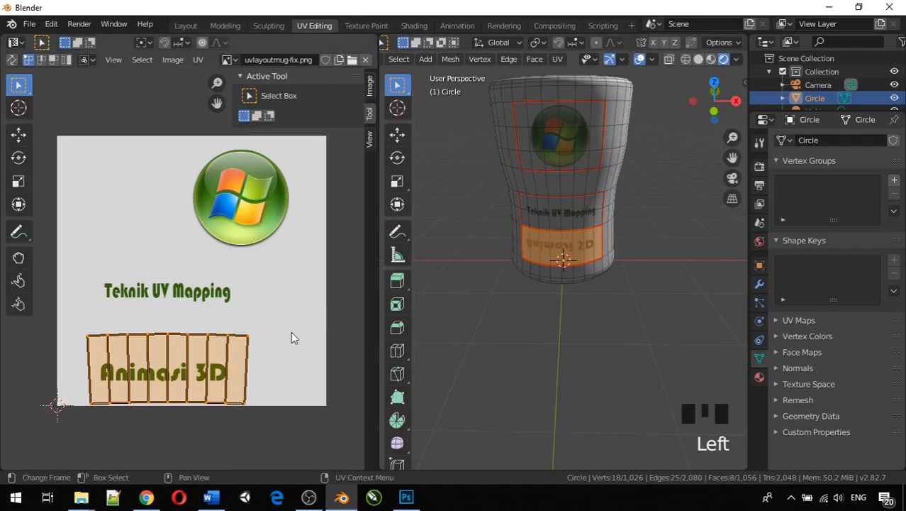
Step: Mirror the selected "Animasi 3D" UV island along the Y axis
left_click(199, 59)
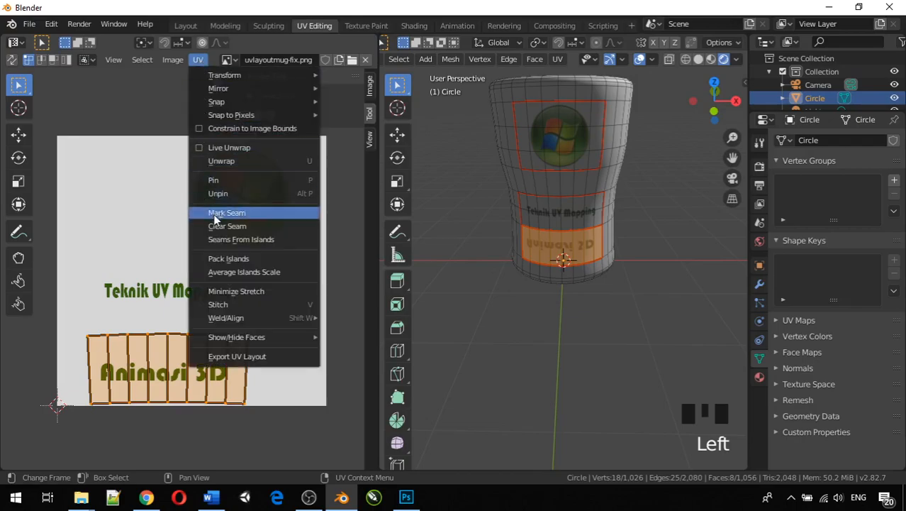
mouse_move(218, 89)
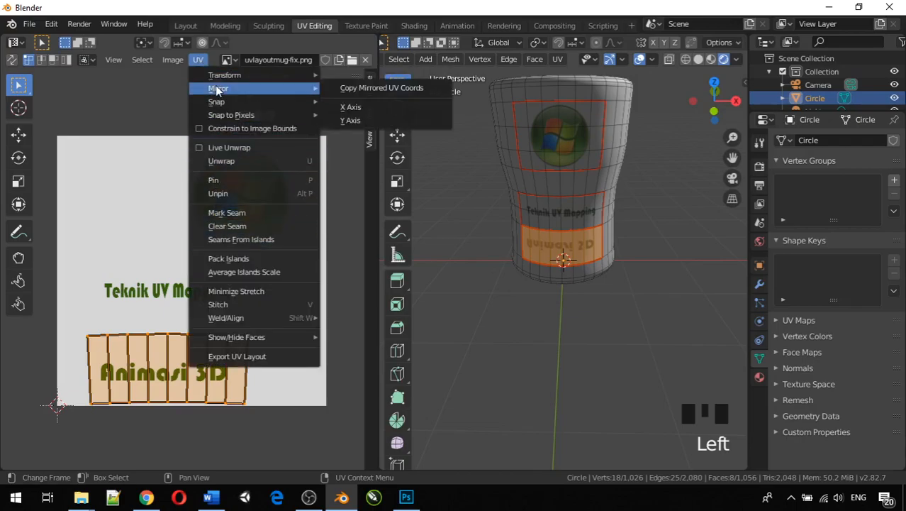
left_click(353, 122)
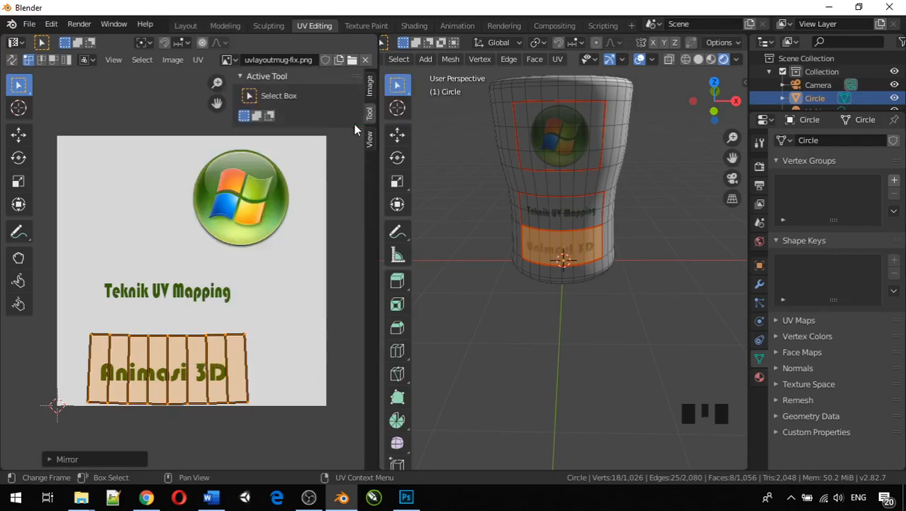
Step: Deselect the faces, check the "Animasi 3D" text on the glass up close and return to Object Mode
left_click(597, 303)
scroll(581, 283, "up", 4)
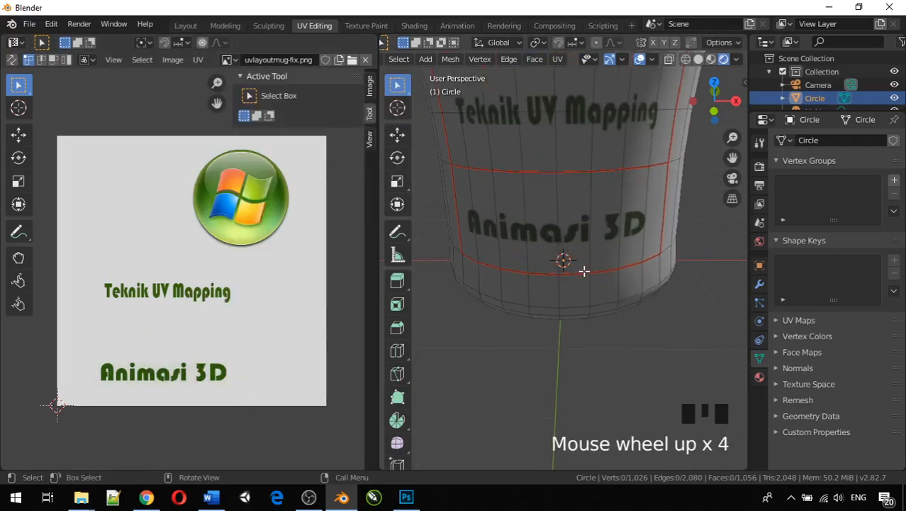
scroll(585, 203, "down", 2)
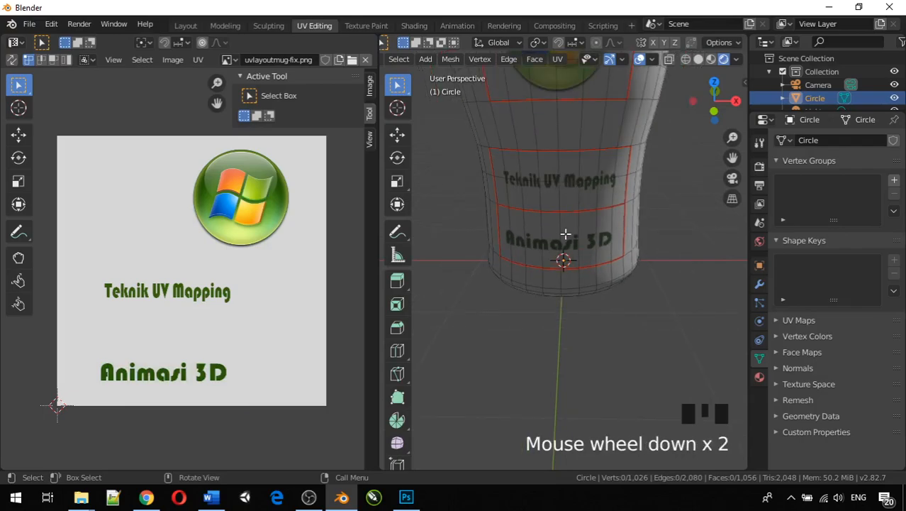
scroll(589, 245, "down", 3)
middle_click_drag(589, 244, 578, 243)
scroll(577, 243, "down", 3)
key("Tab")
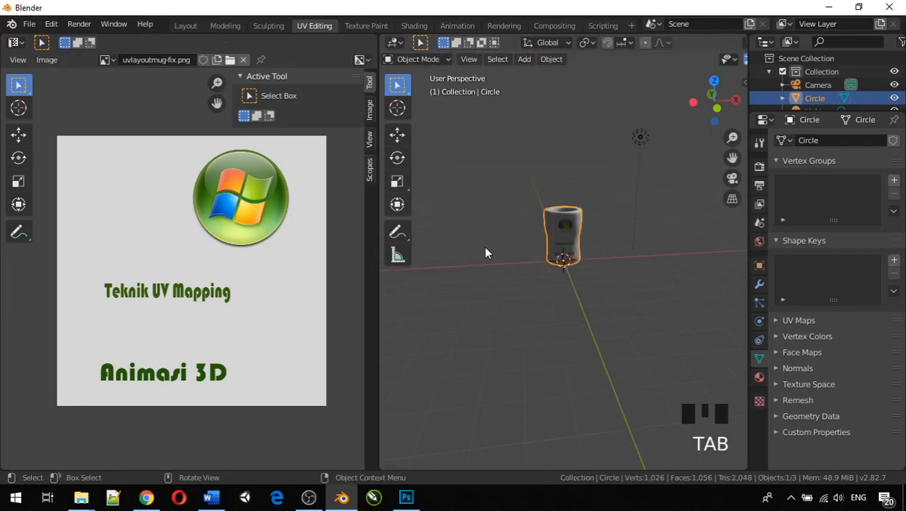
Step: Select the point light and move it along the global Y axis to brighten the glass's label side
middle_click_drag(510, 272, 484, 273)
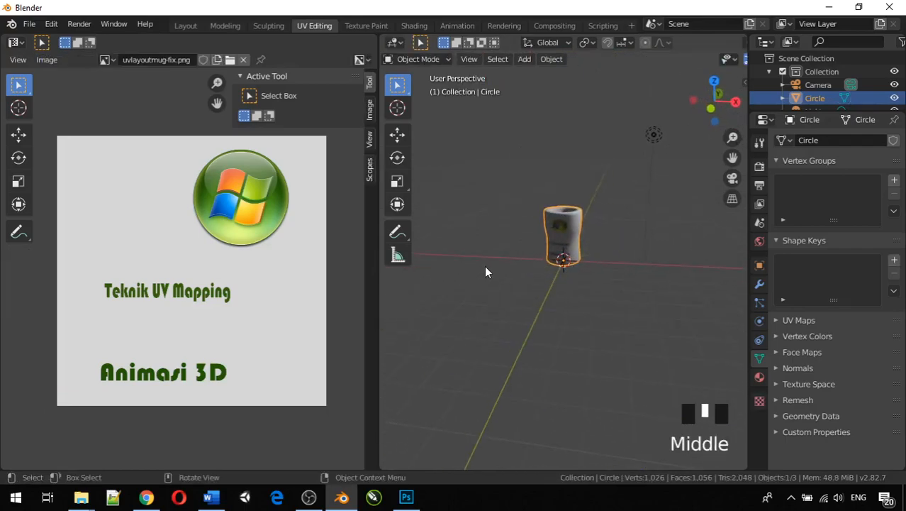
left_click(652, 136)
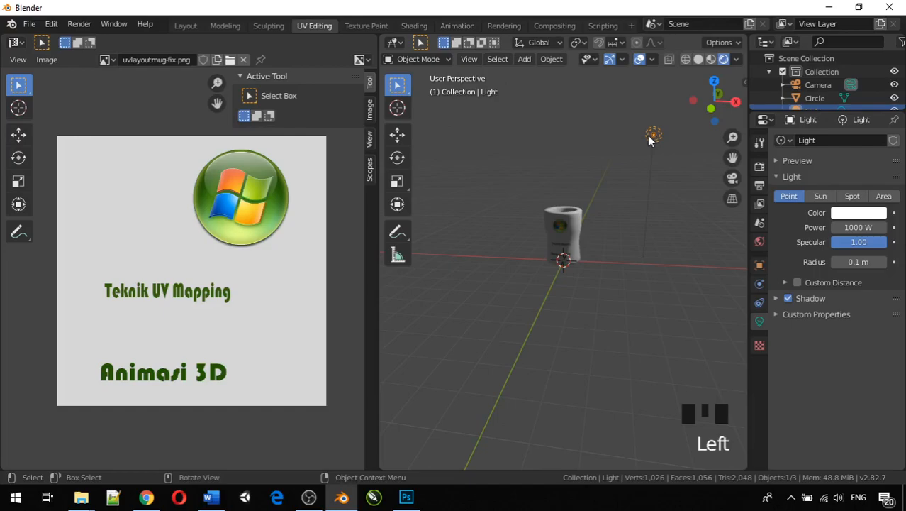
key("g")
key("y")
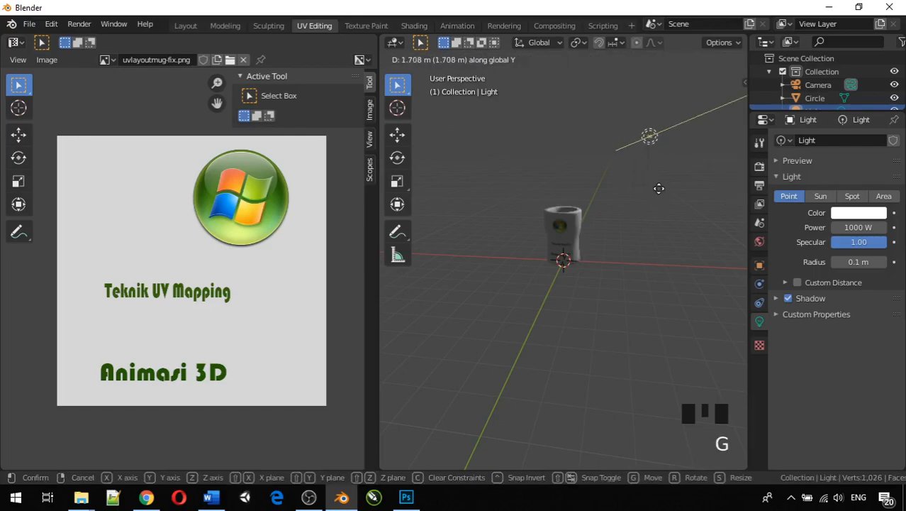
left_click(709, 216)
scroll(676, 201, "up", 4)
middle_click_drag(676, 201, 662, 219)
scroll(662, 219, "down", 2)
Step: In Edit Mode, show all of the glass's UVs and move only the round body island over the Windows logo
left_click(573, 179)
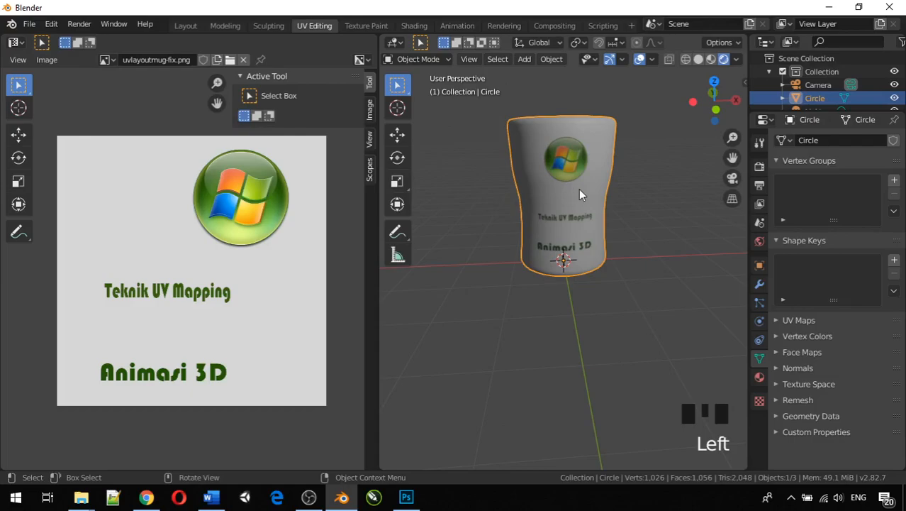
key("Tab")
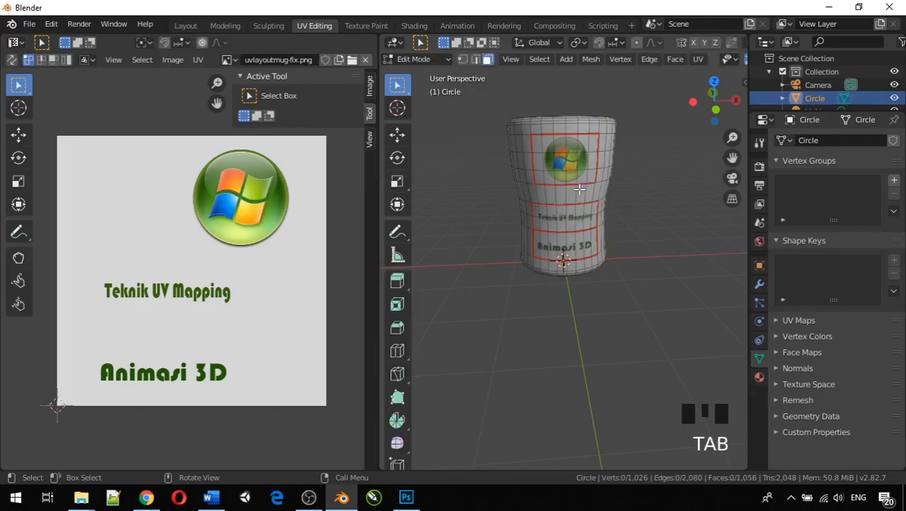
key("a")
left_click_drag(55, 129, 116, 205)
left_click_drag(132, 225, 135, 227)
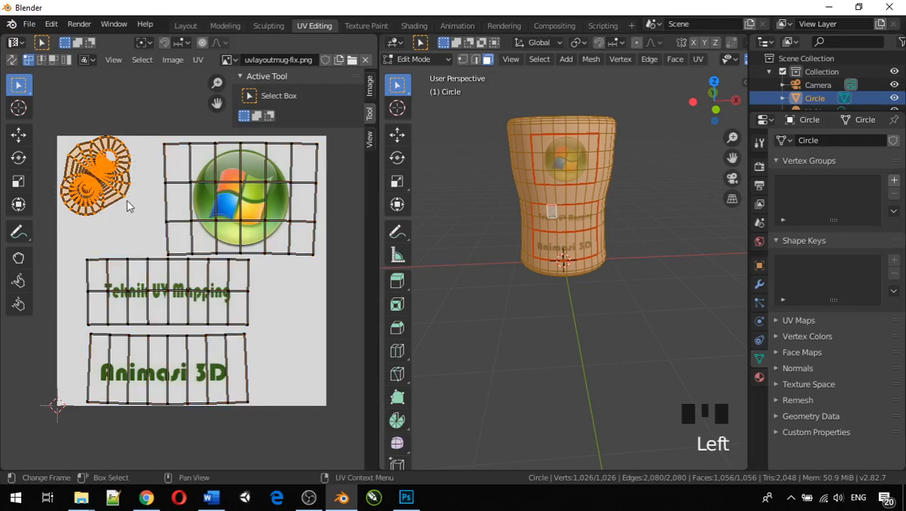
key("g")
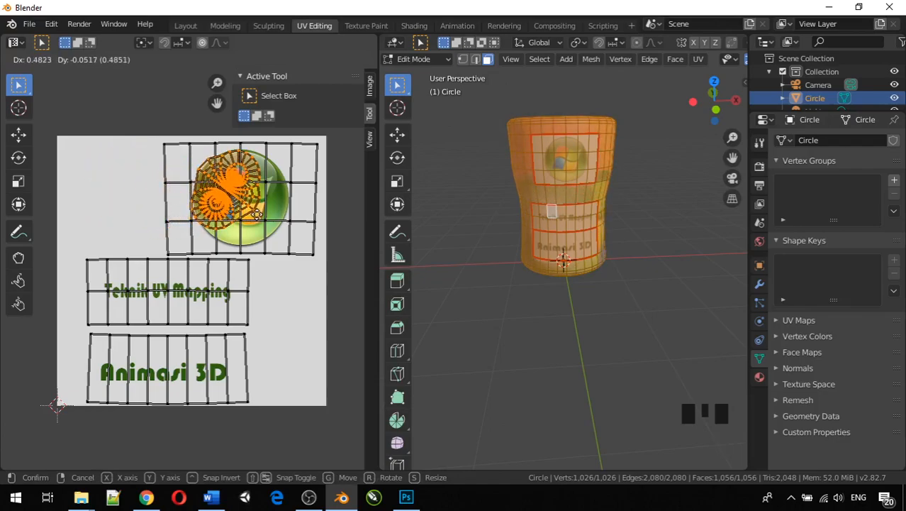
left_click(266, 216)
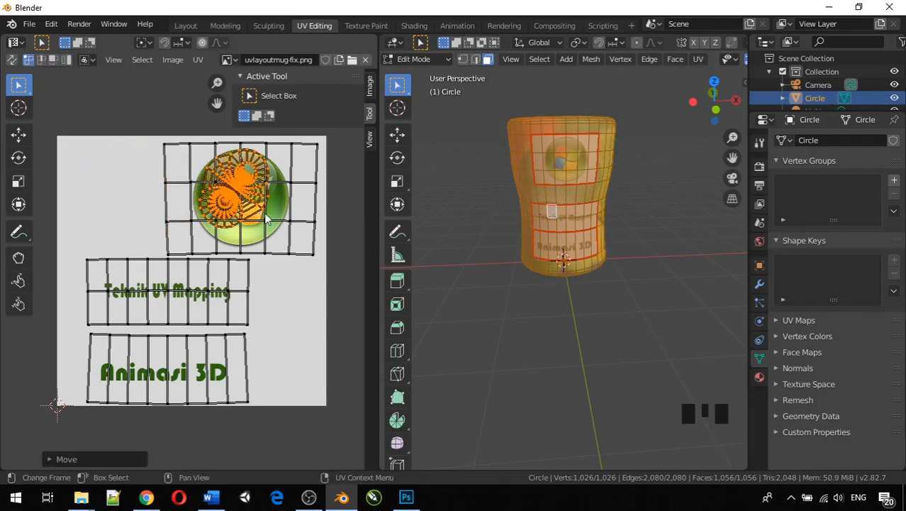
scroll(240, 194, "up", 2)
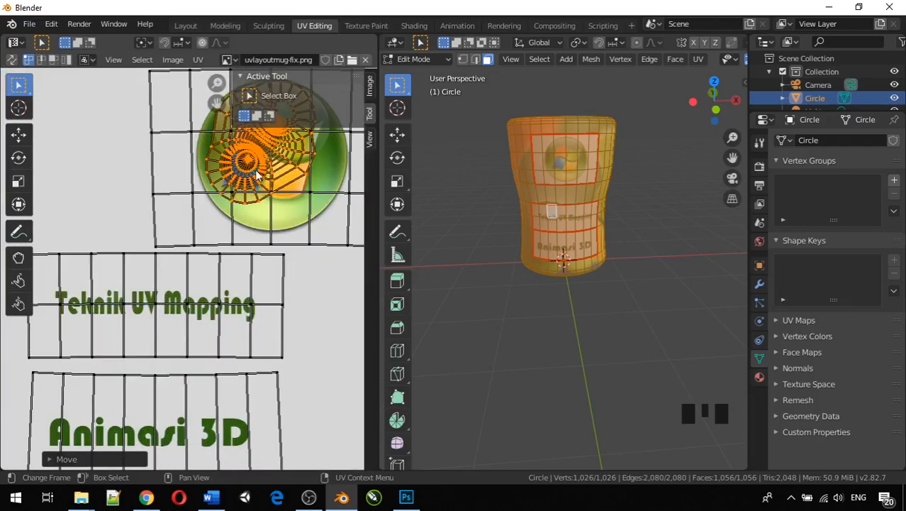
Step: Deselect the faces and examine from several sides in Object Mode how the logo image spreads over the glass body
left_click(520, 245)
middle_click_drag(520, 245, 632, 254)
left_click(693, 134)
key("Tab")
middle_click_drag(619, 237, 565, 204)
scroll(582, 227, "down", 3)
scroll(593, 232, "up", 3)
Step: Back in Edit Mode, select all faces except the three label panels, and select the remaining body UV island
key("Tab")
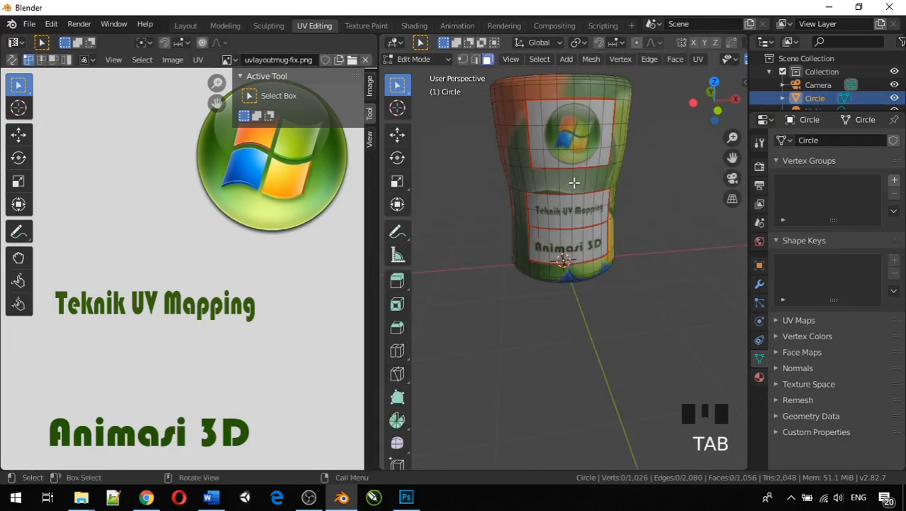
key("a")
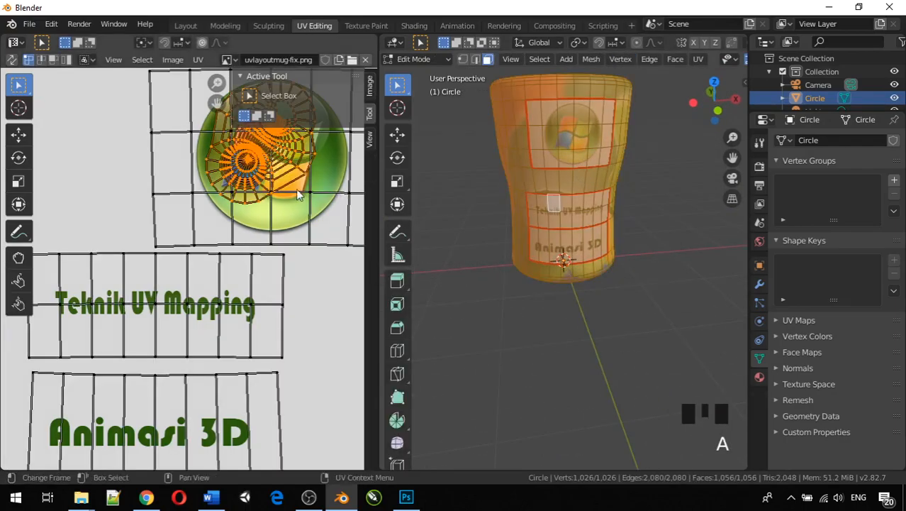
scroll(293, 202, "down", 2)
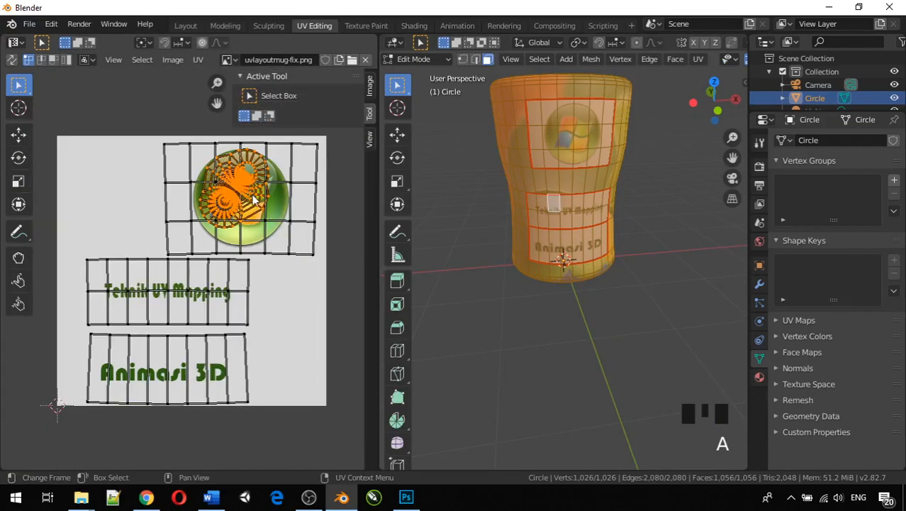
left_click(280, 274)
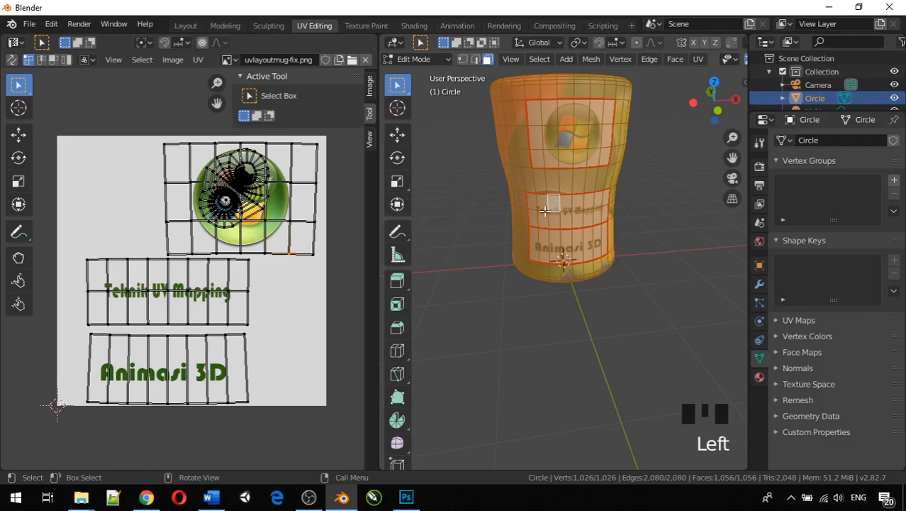
key("c")
middle_click_drag(542, 212, 596, 214)
middle_click_drag(548, 248, 592, 235)
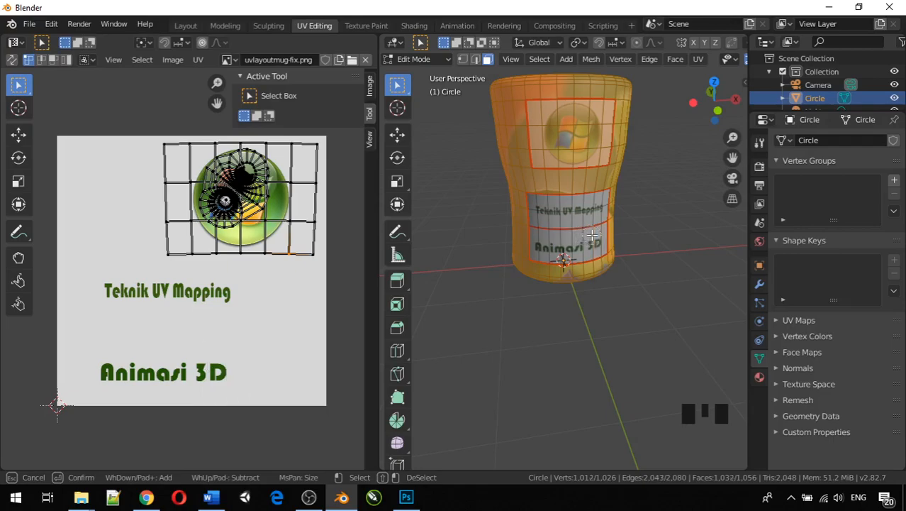
mouse_move(546, 133)
middle_mouse_down()
mouse_move(595, 126)
mouse_move(596, 142)
mouse_move(543, 149)
middle_mouse_up()
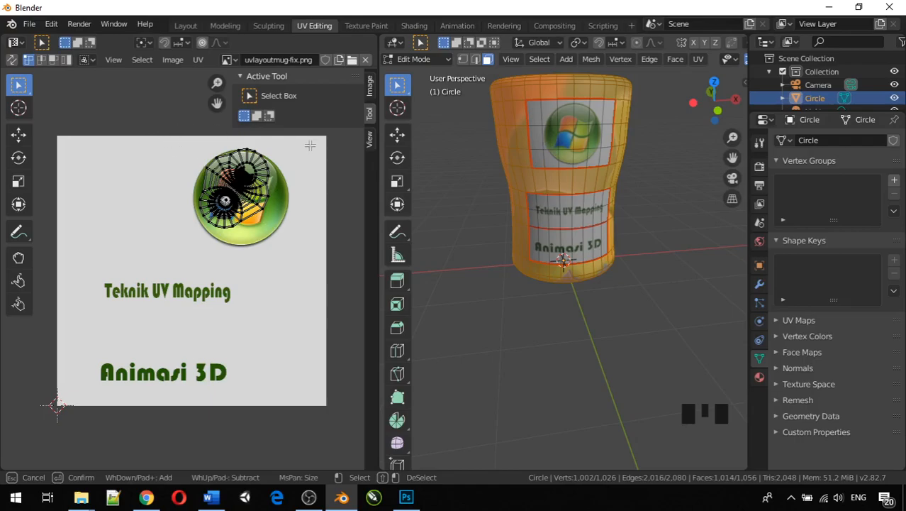
key("Escape")
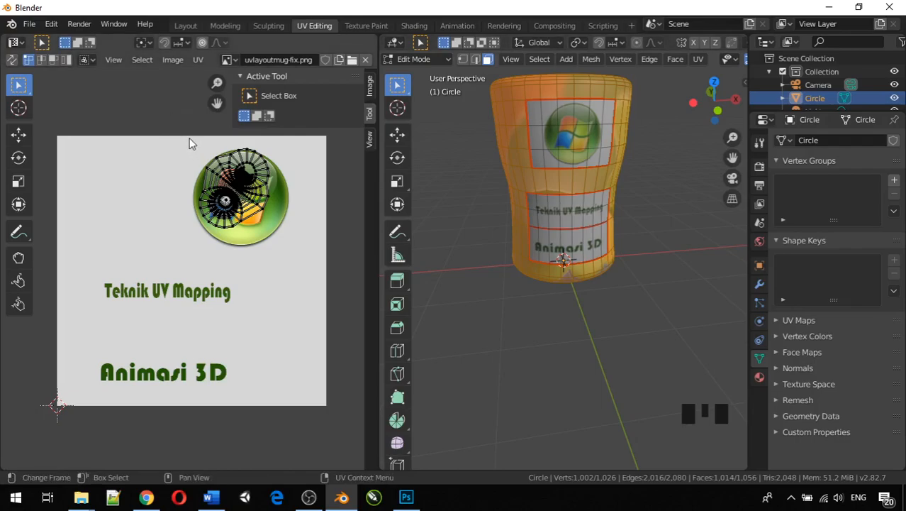
key("b")
left_click_drag(189, 138, 281, 237)
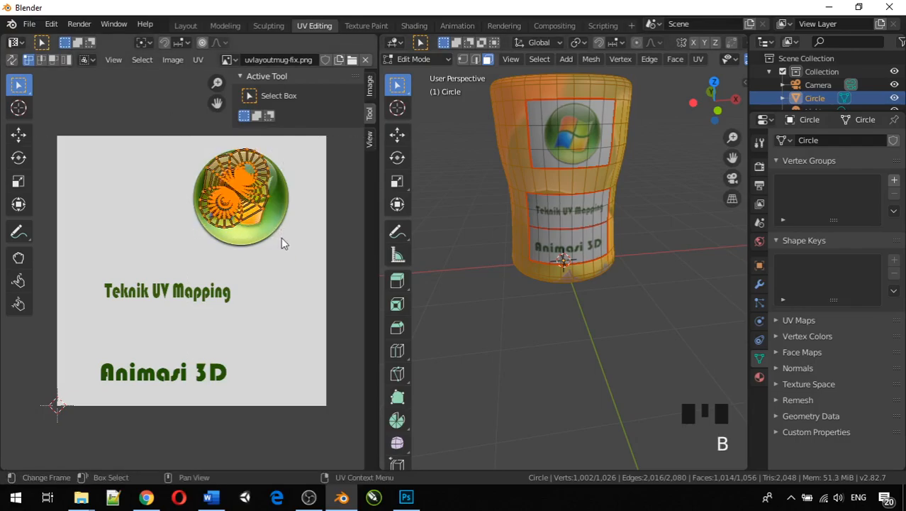
Step: Move the body's UV island off the logo along X and down along Y onto the start of "Teknik UV Mapping"
key("g")
key("x")
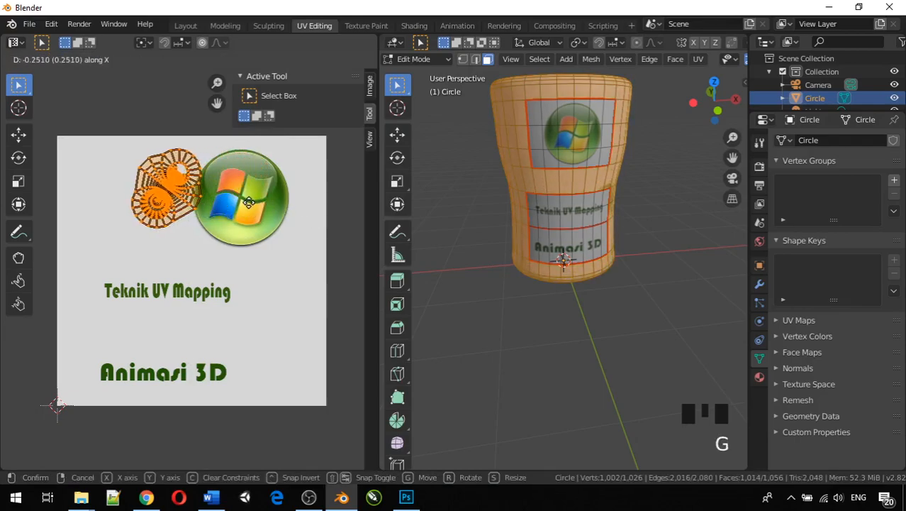
left_click(201, 210)
key("g")
key("x")
key("y")
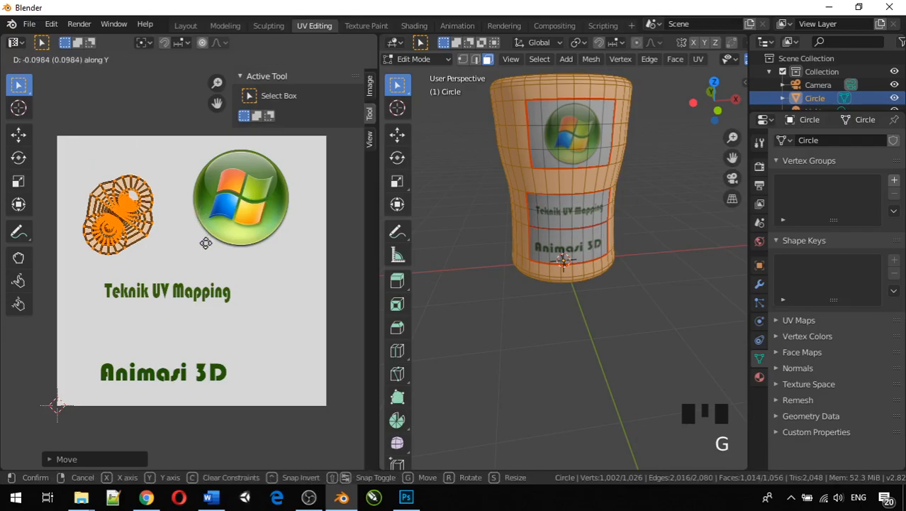
left_click(216, 299)
middle_click_drag(479, 297, 695, 261)
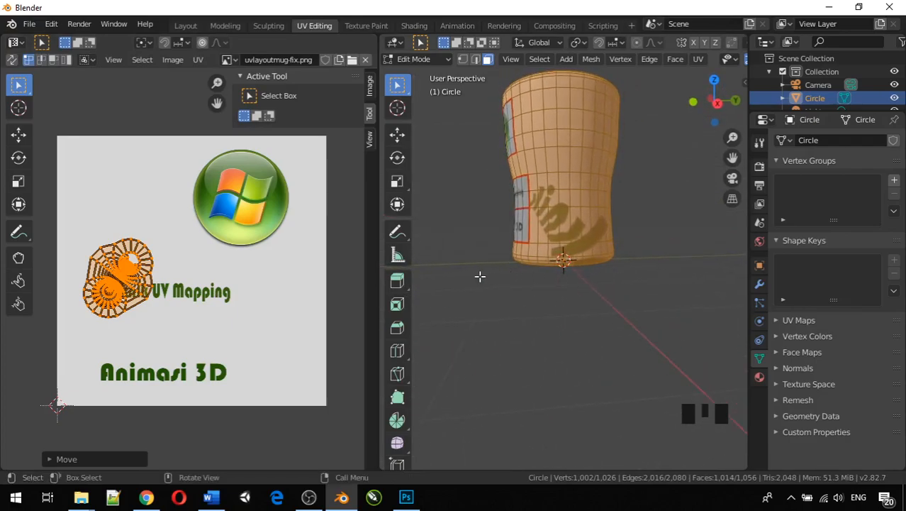
key("g")
key("y")
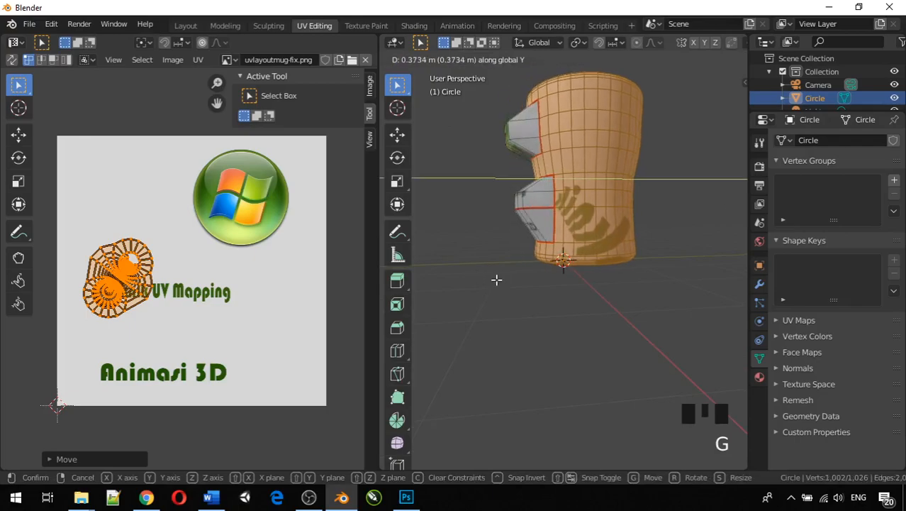
left_click(496, 280)
key("ctrl+z")
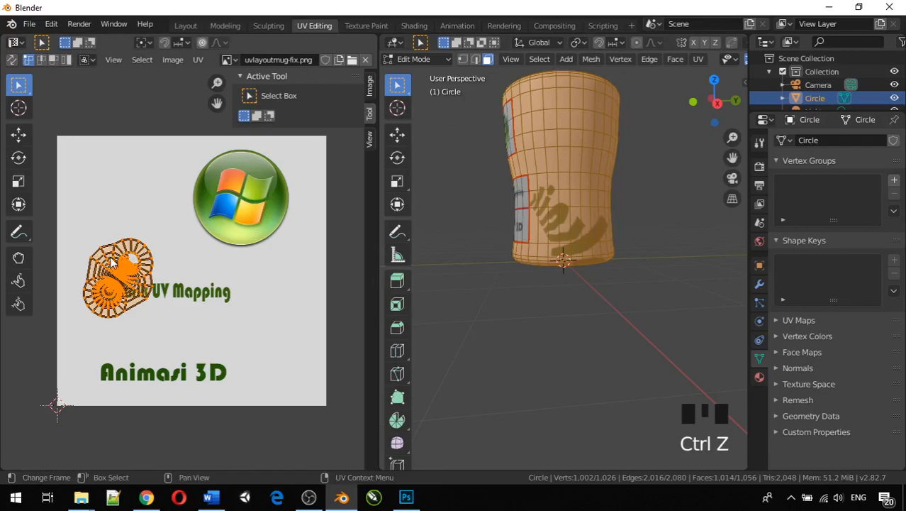
Step: Move the body's UV island along X to the end of "Teknik UV Mapping", and down along Y onto the "3D" text
key("g")
key("x")
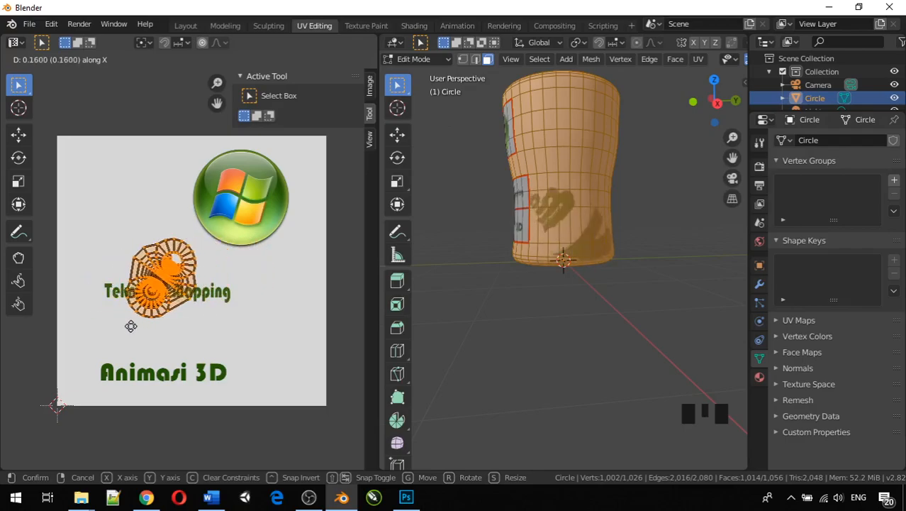
left_click(223, 349)
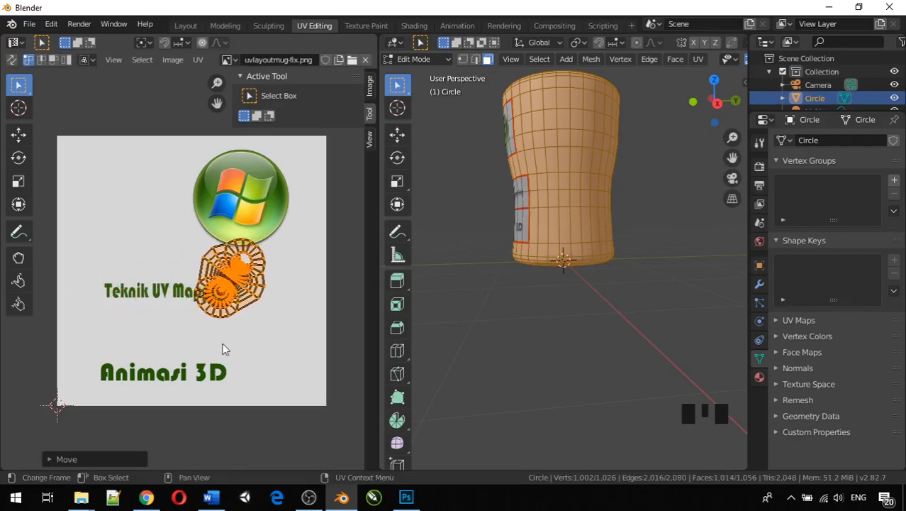
key("g")
key("y")
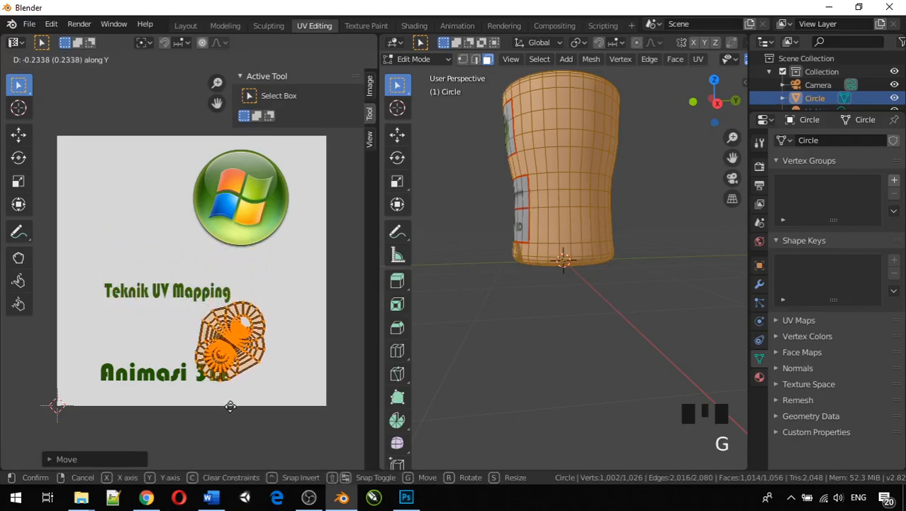
left_click(233, 418)
key("g")
key("y")
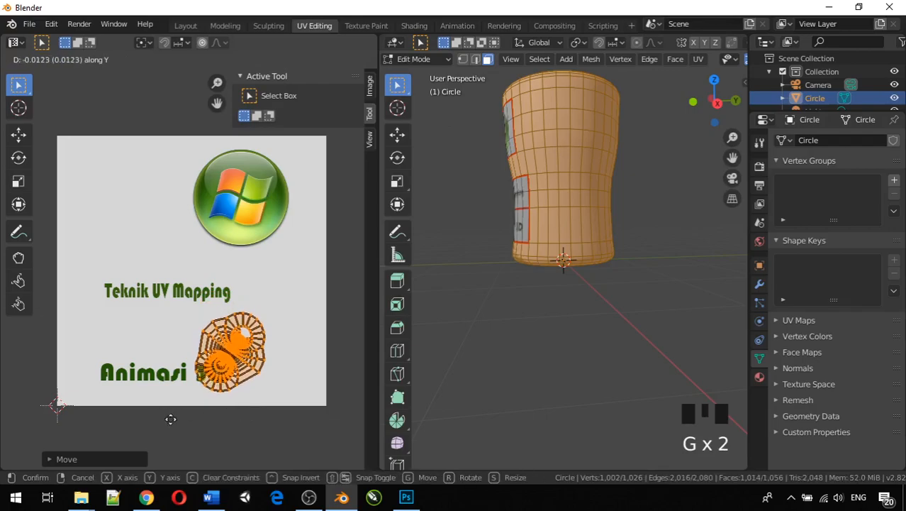
left_click(186, 421)
Step: Shift the body's UV island along X to the middle of "Animasi 3D" and lower it along Y past the image's edge
key("g")
key("x")
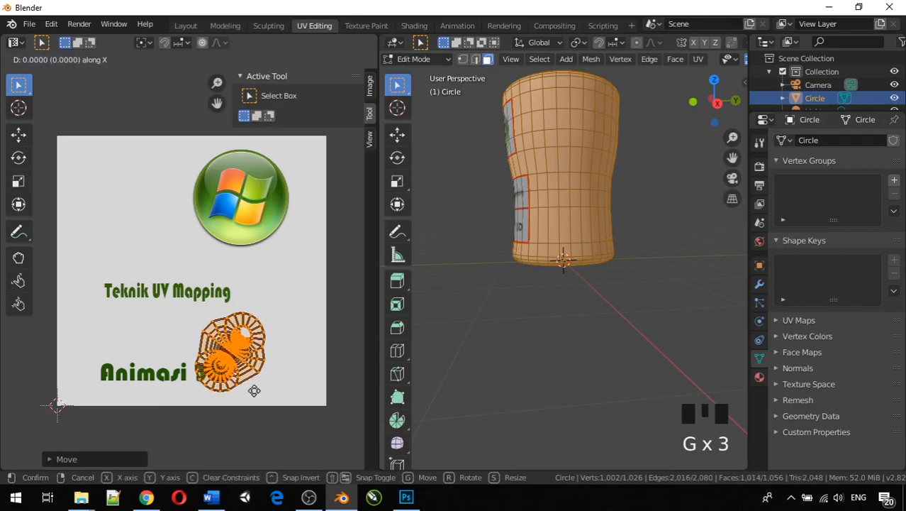
left_click(189, 385)
middle_click_drag(576, 307, 417, 274)
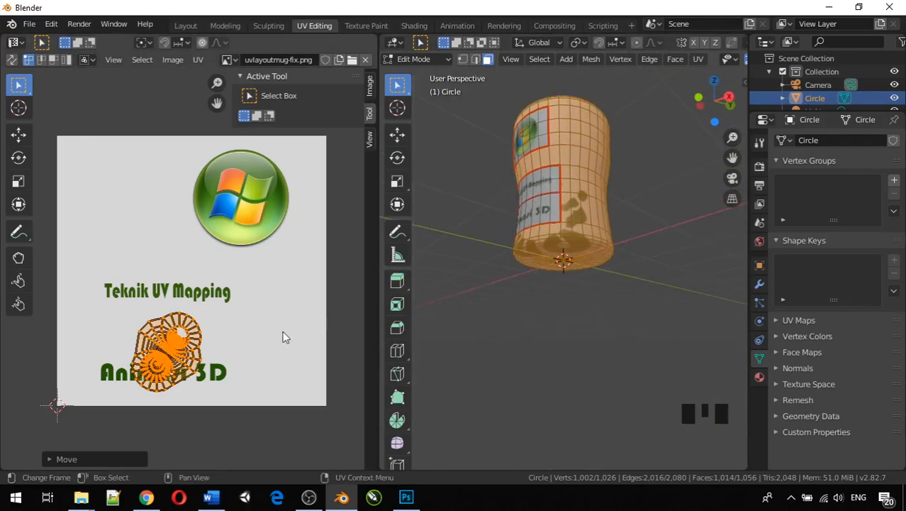
key("g")
key("y")
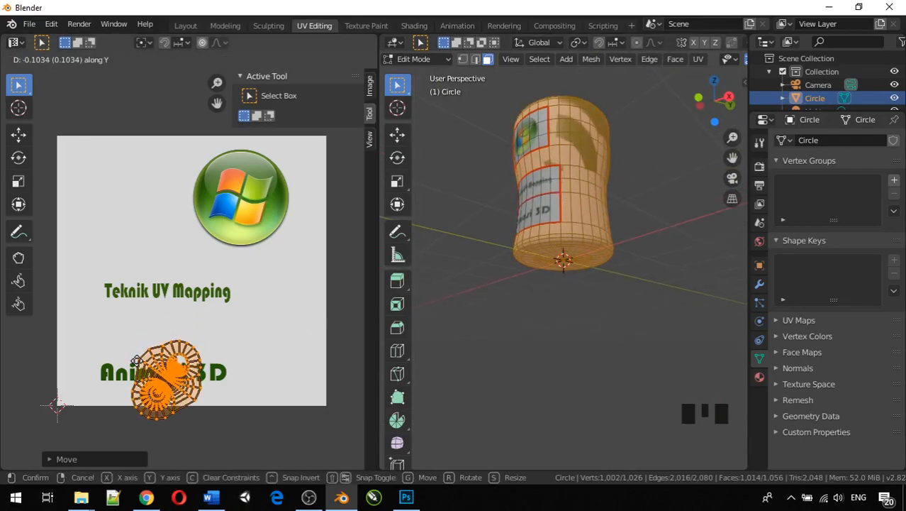
left_click(140, 357)
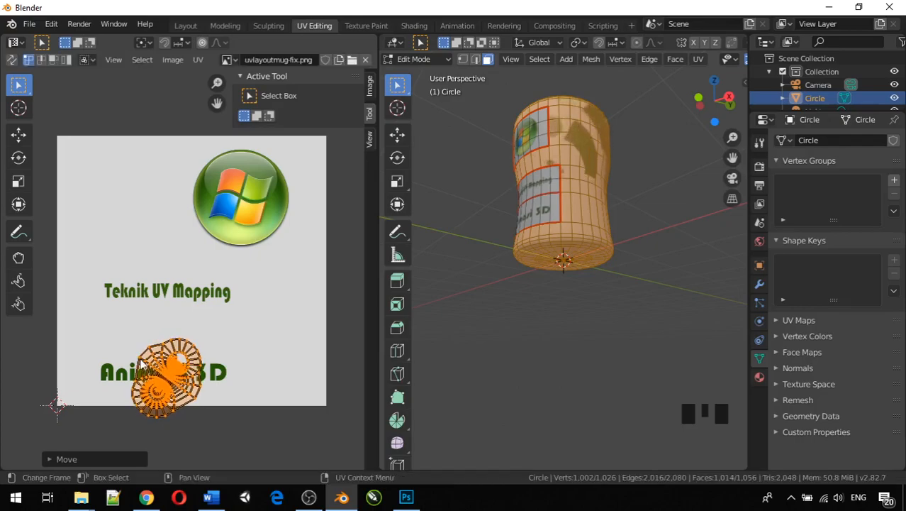
middle_click_drag(425, 344, 504, 351)
key("g")
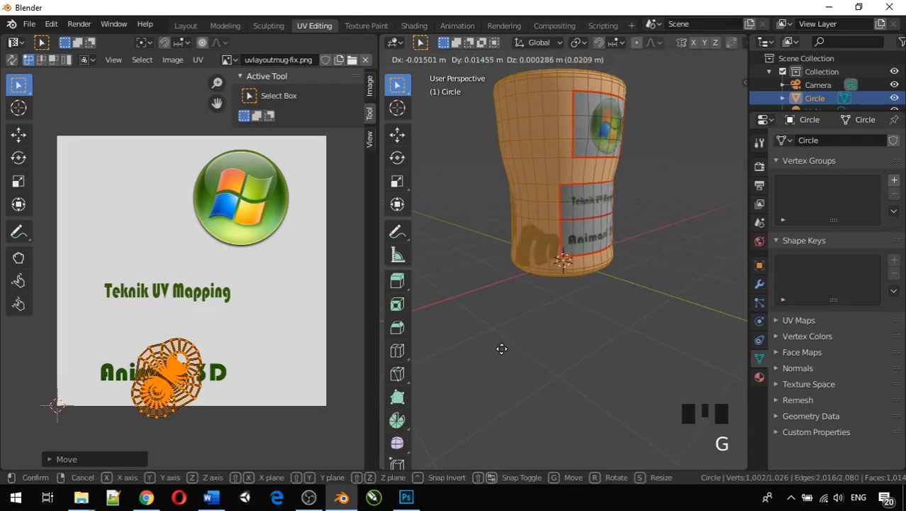
left_click(508, 341)
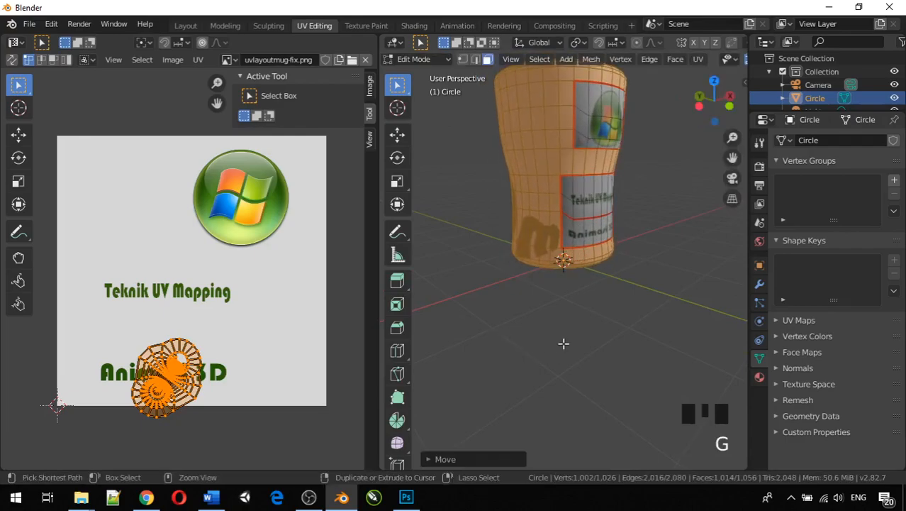
key("ctrl+z")
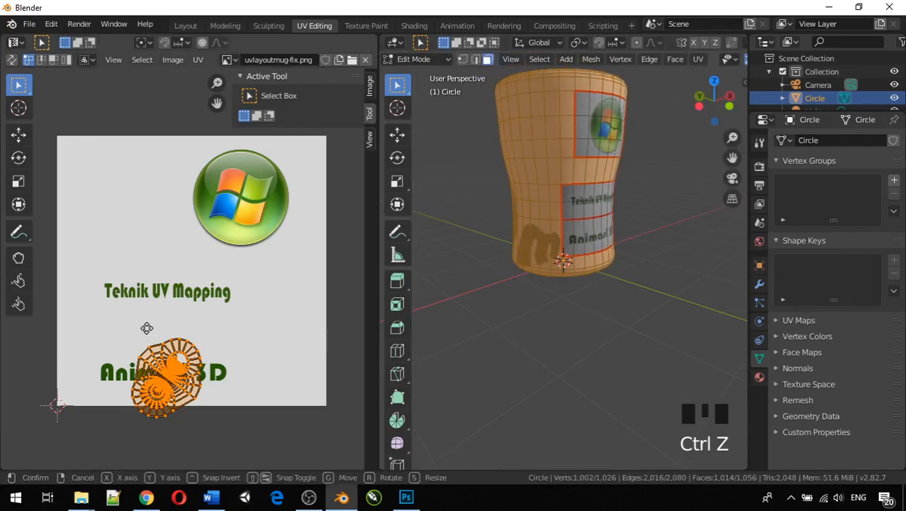
Step: Move the body's UV island to the blank grey area beside the Windows logo
key("g")
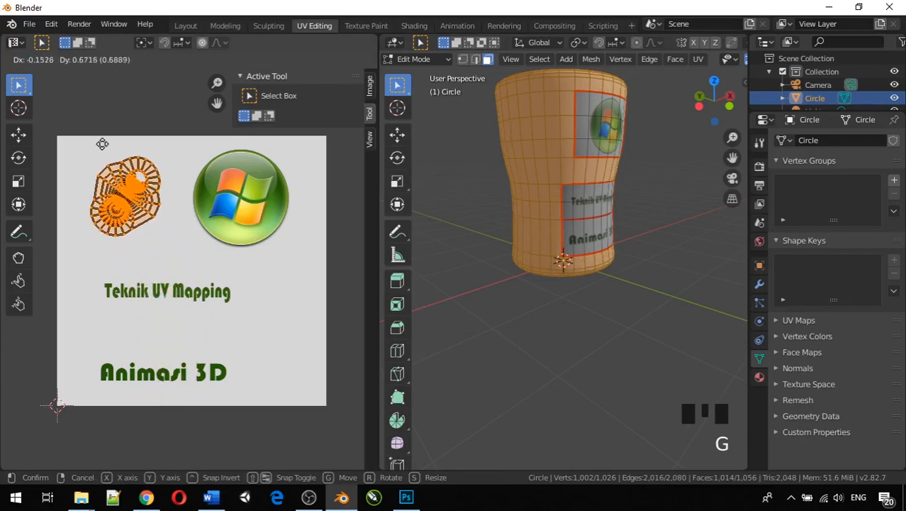
left_click(82, 132)
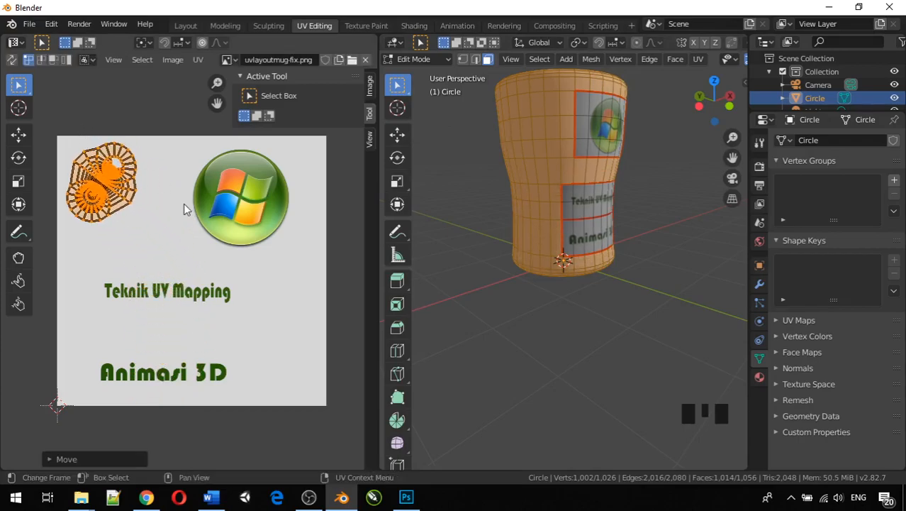
Step: Deselect the body faces, return to Object Mode and inspect the logo and text on the front of the glass
left_click(486, 308)
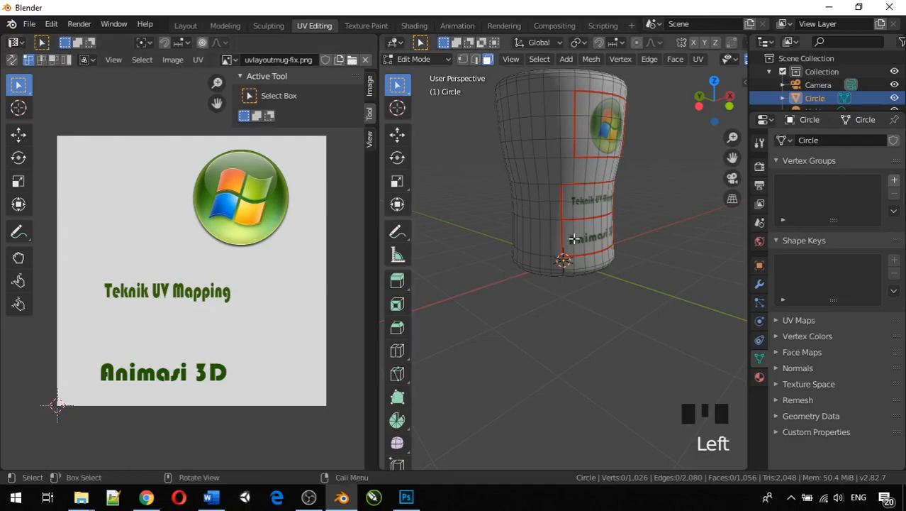
key("Tab")
middle_click_drag(546, 250, 500, 290)
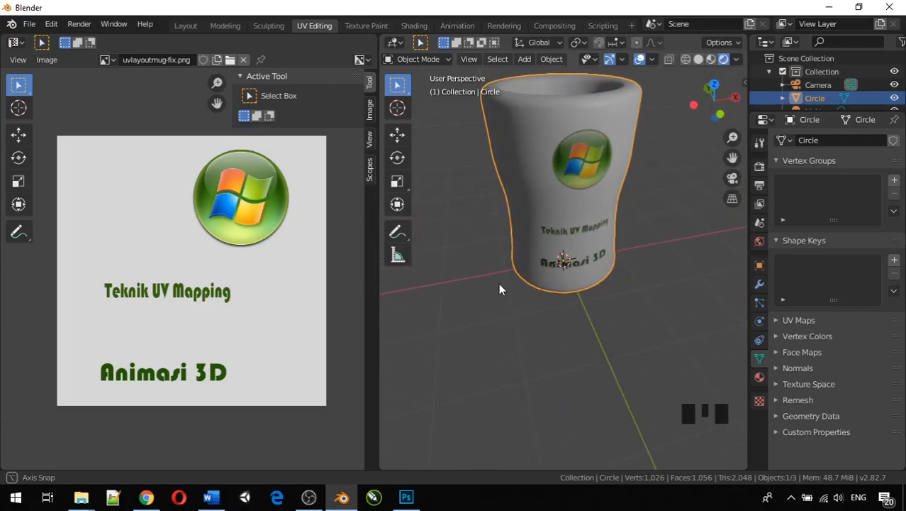
middle_click(499, 285)
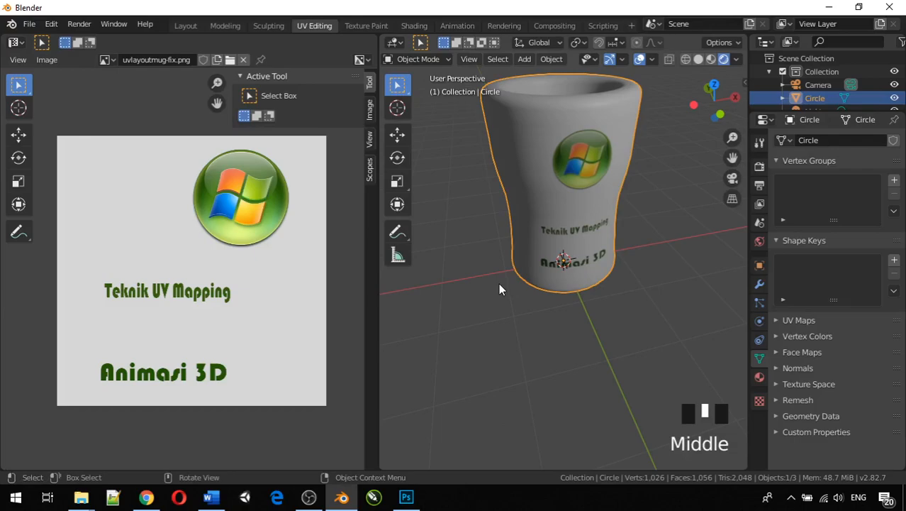
middle_click_drag(499, 282, 485, 240)
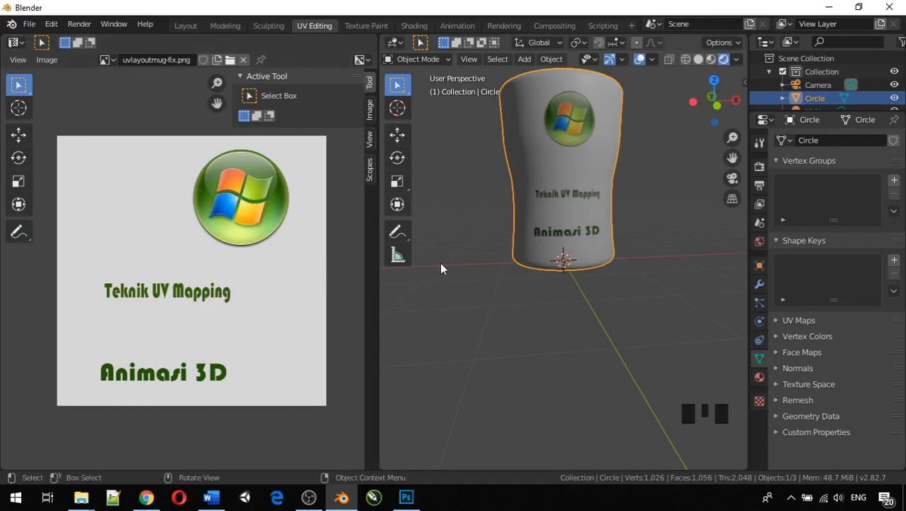
Step: In Edit Mode, select the faces of the "Teknik UV Mapping" panel on the glass and all of their UVs
key("Tab")
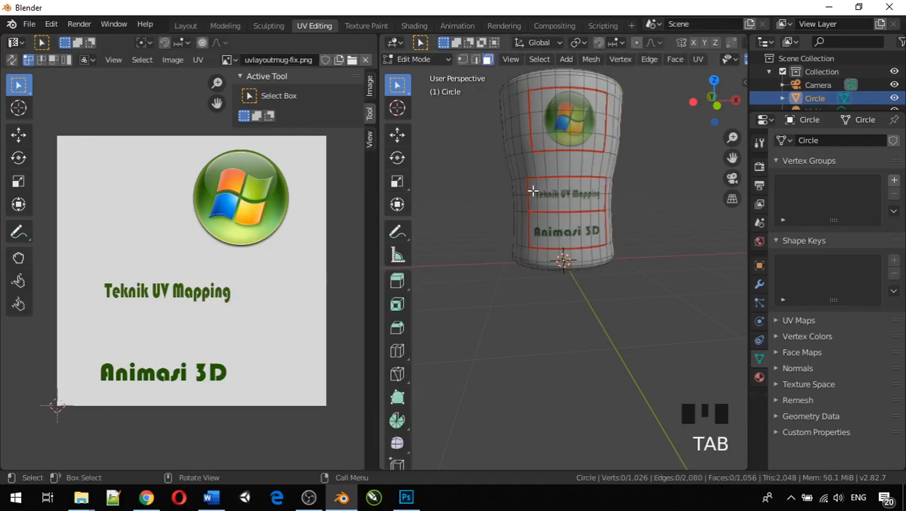
key("c")
left_click_drag(533, 190, 592, 200)
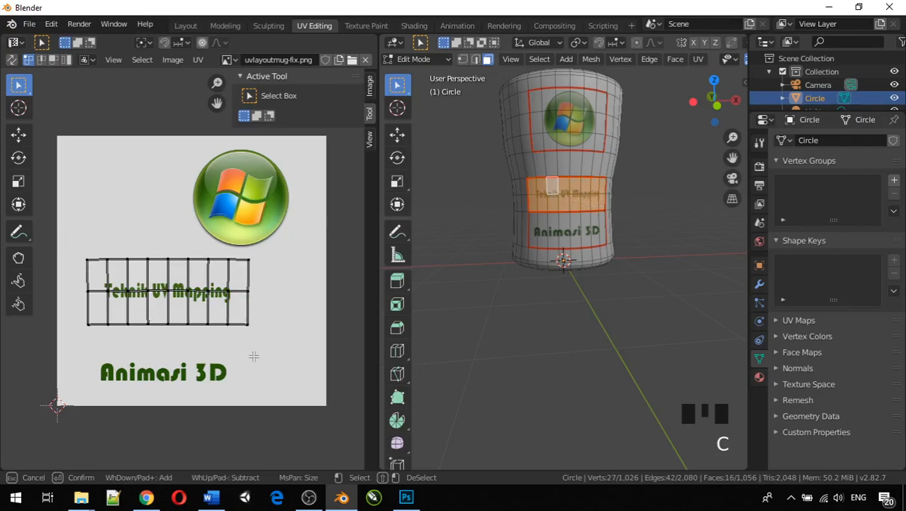
key("Escape")
left_click_drag(69, 250, 265, 338)
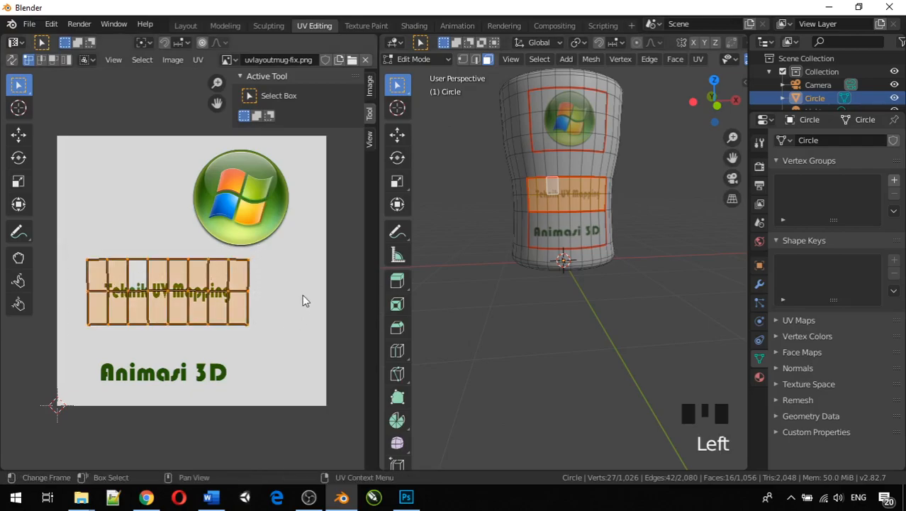
Step: Try rotating the text panel's UV island about 15° counterclockwise and about 32° clockwise, and undo both rotations
key("r")
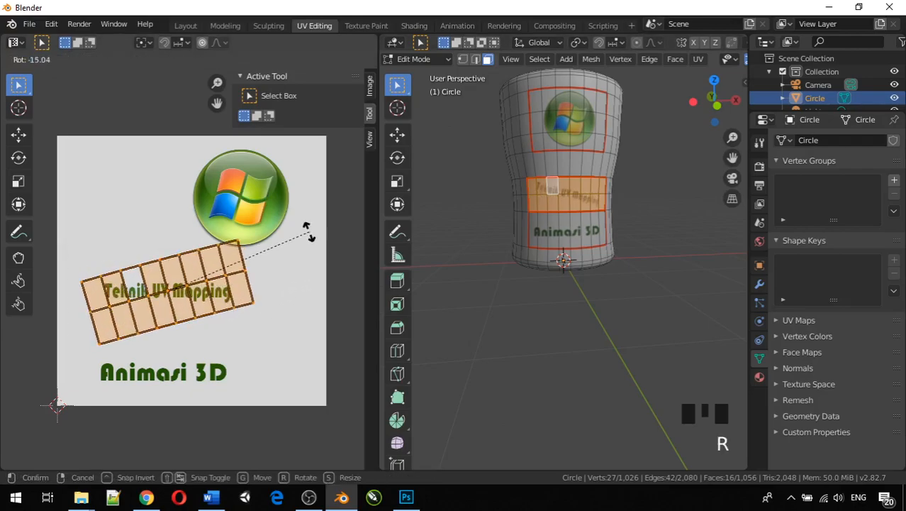
left_click(307, 230)
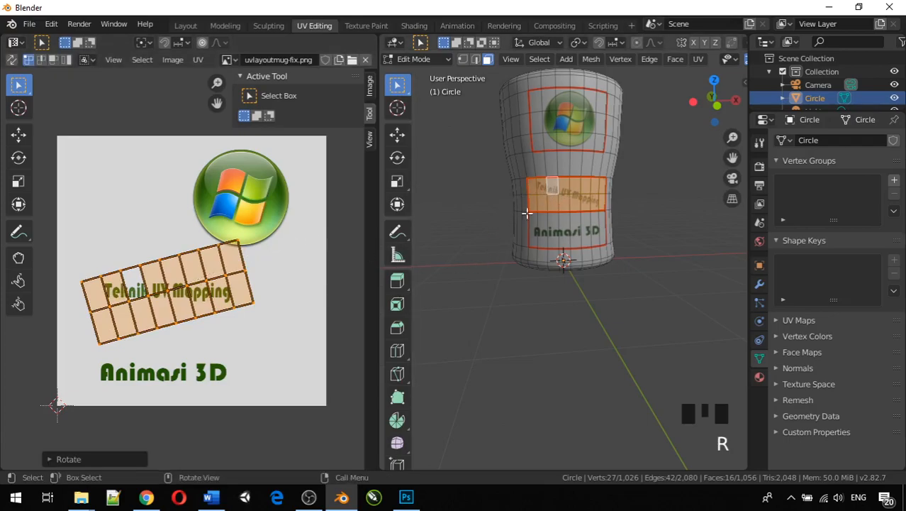
key("r")
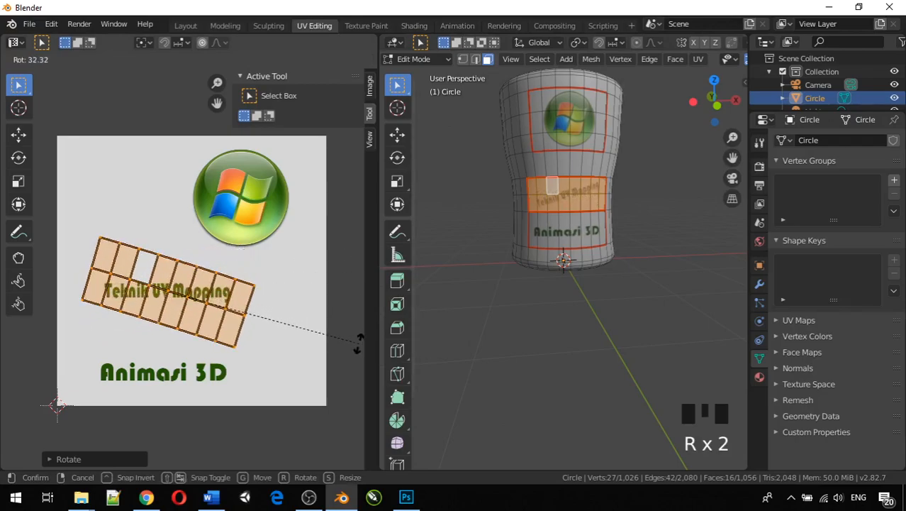
left_click(360, 346)
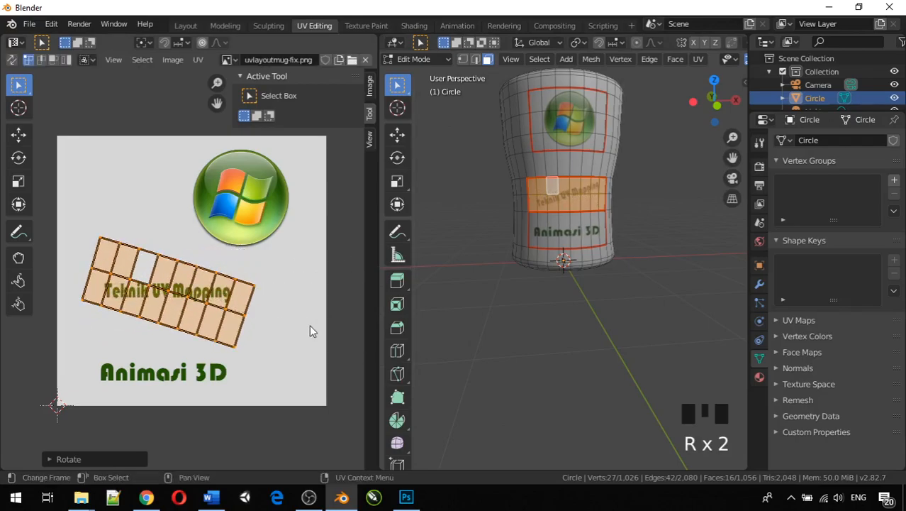
key("ctrl+z")
key("ctrl+z")
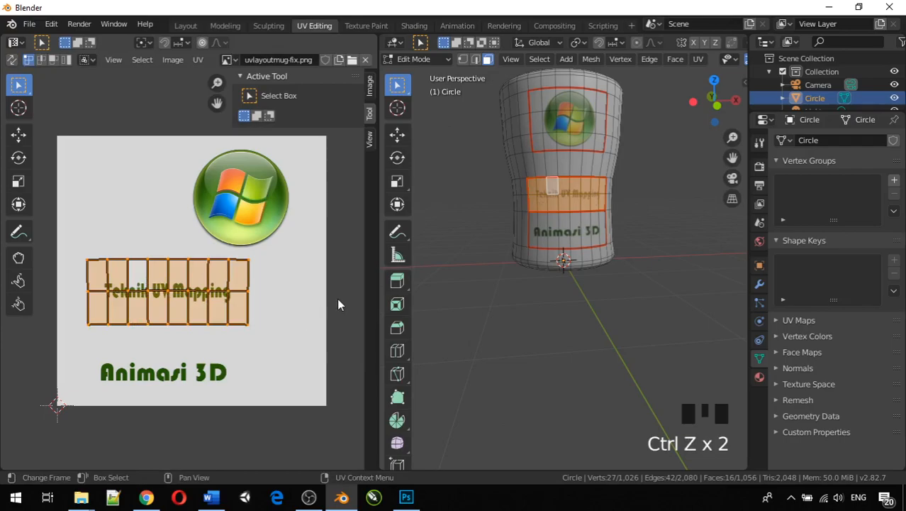
Step: Try stretching the "Teknik UV Mapping" UV island along X by about 1.67, and narrow it along X by about 0.5
key("s")
key("x")
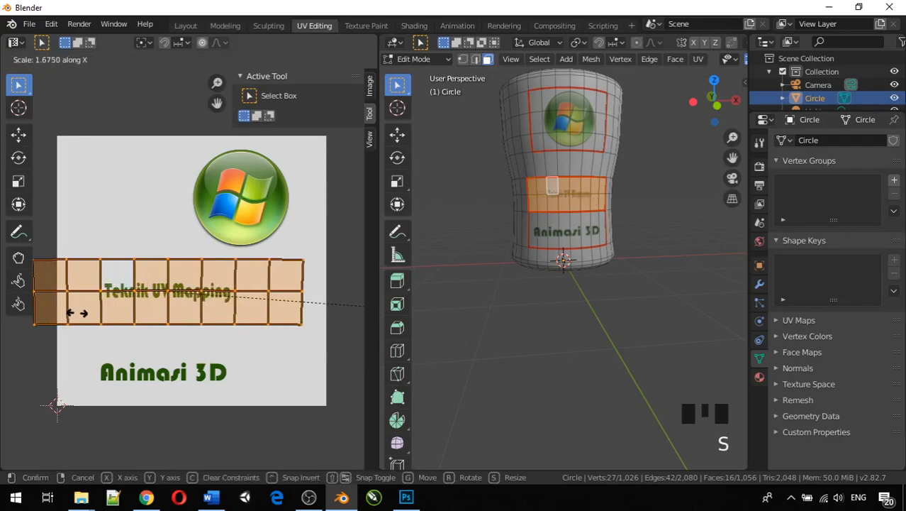
left_click(75, 312)
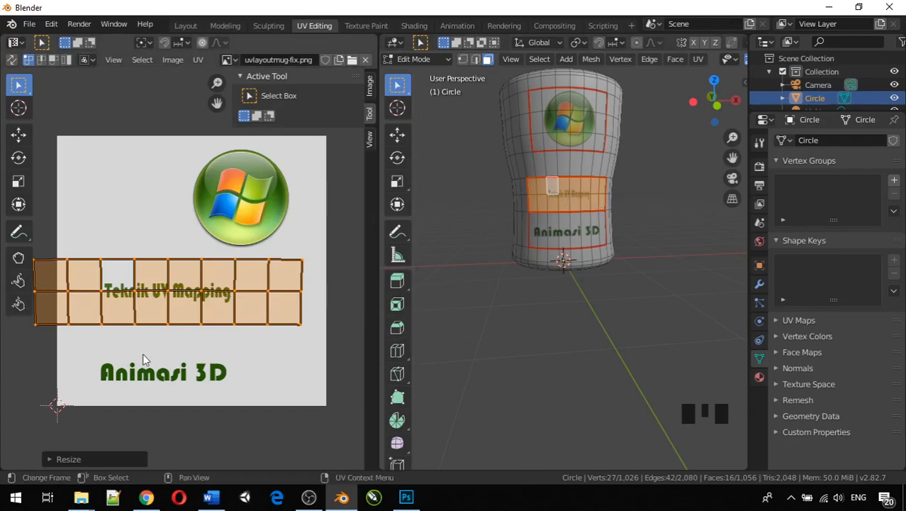
key("s")
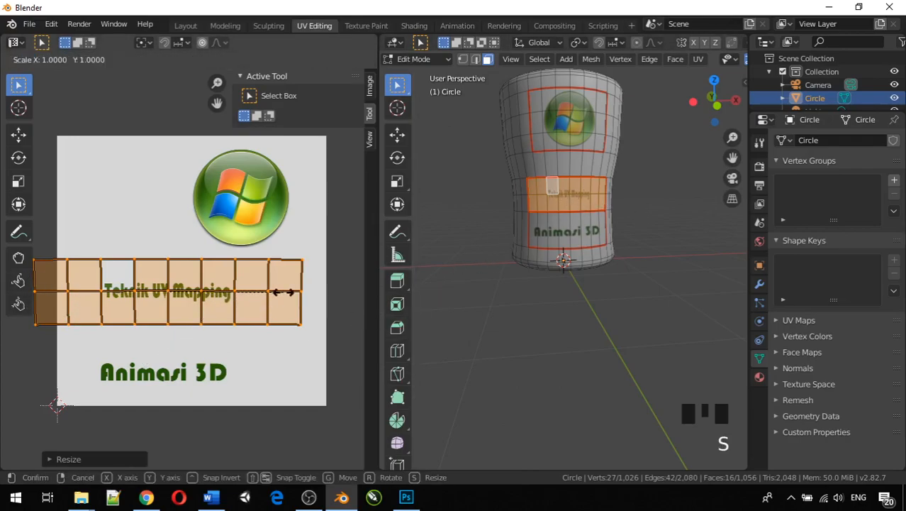
key("x")
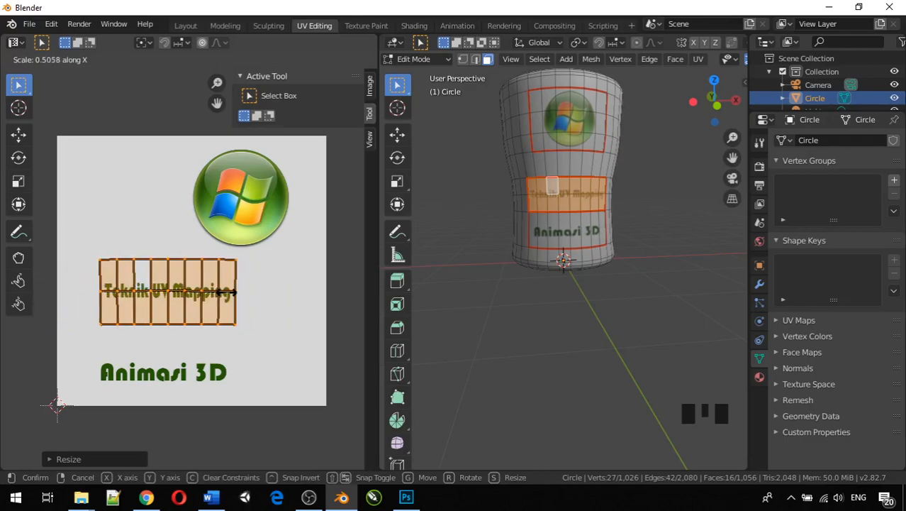
left_click(225, 291)
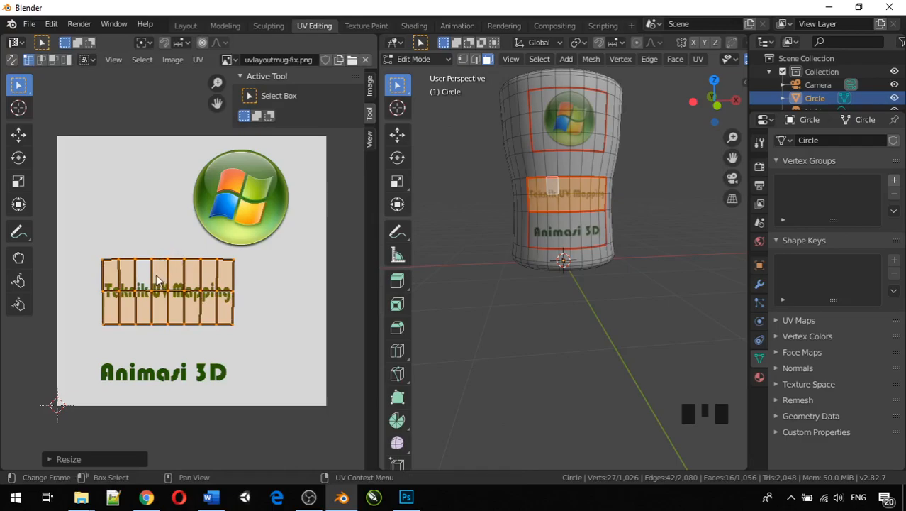
Step: Scale the "Teknik UV Mapping" UV island along Y by about 0.65, and undo all three scalings of the island
key("s")
key("y")
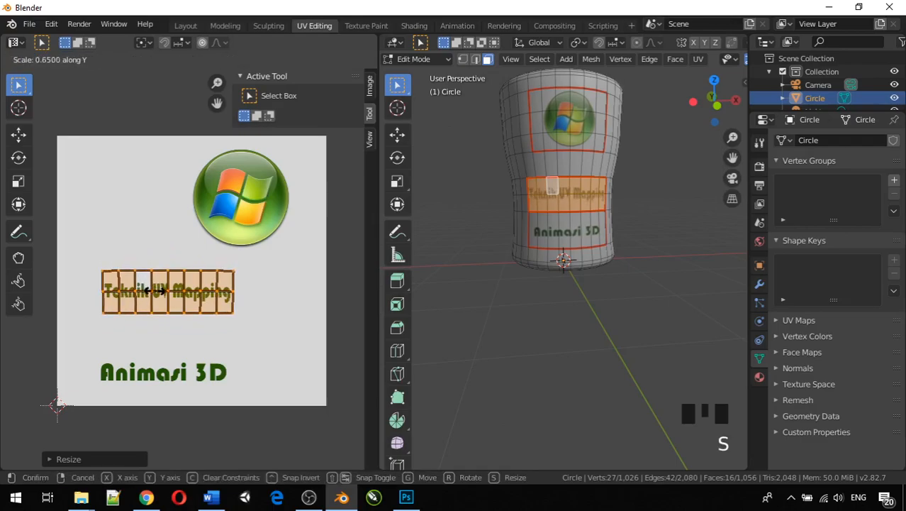
left_click(156, 292)
scroll(538, 231, "up", 3)
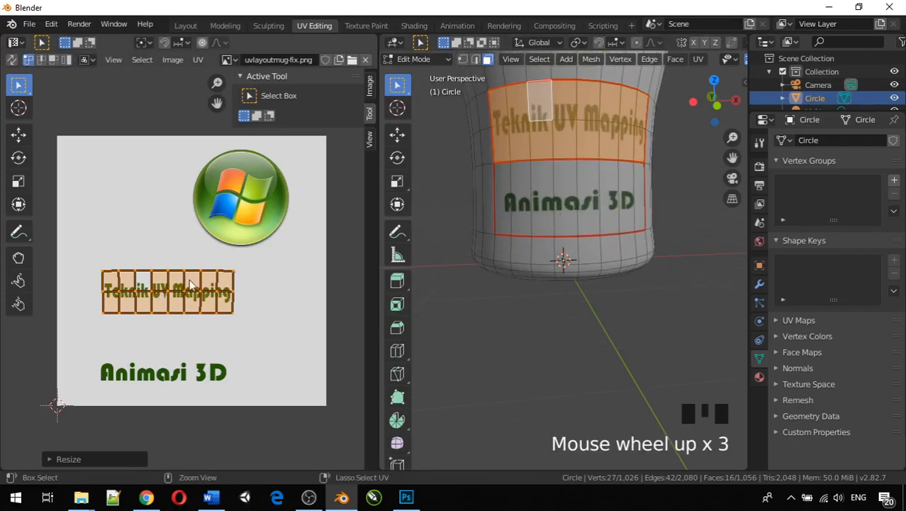
key("ctrl+z")
key("ctrl+z")
key("ctrl+z")
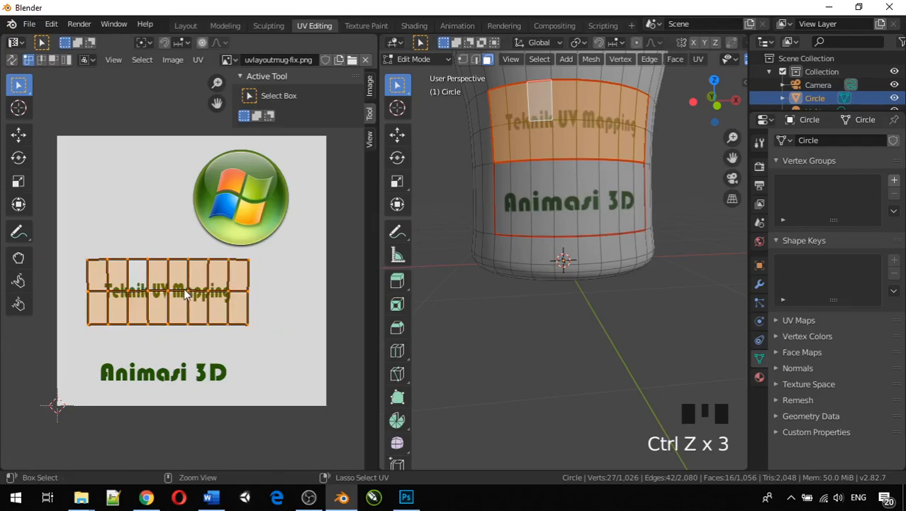
Step: Deselect the text panel's UVs and return to Object Mode with the whole glass in view
left_click(255, 287)
key("Tab")
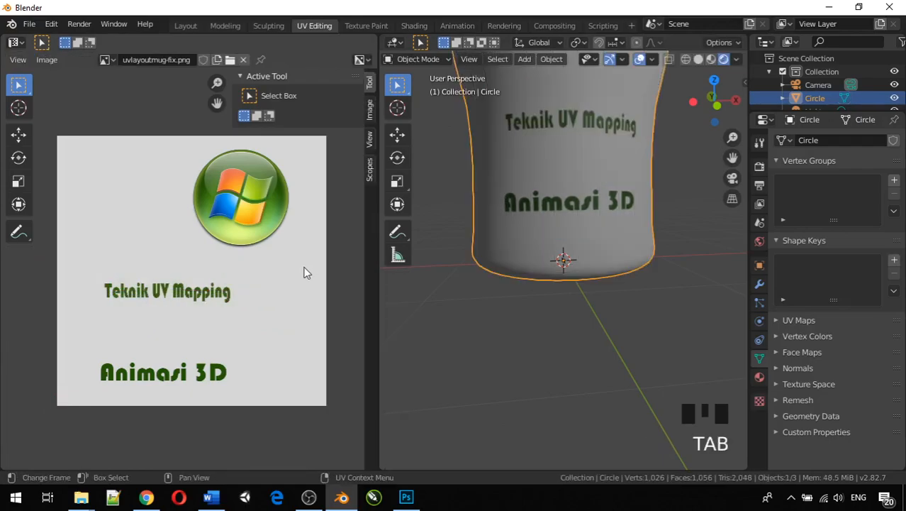
scroll(577, 263, "down", 5)
mouse_move(579, 260)
middle_mouse_down()
mouse_move(542, 298)
mouse_move(524, 278)
mouse_move(578, 275)
middle_mouse_up()
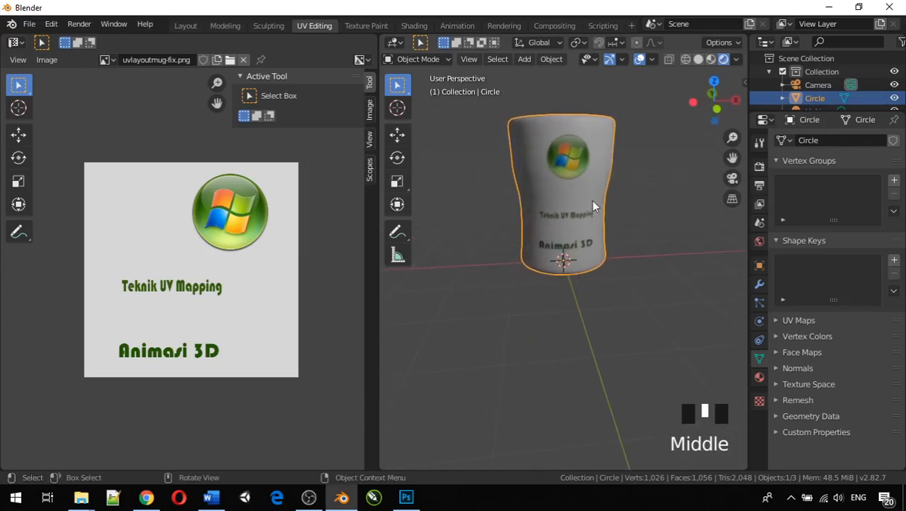